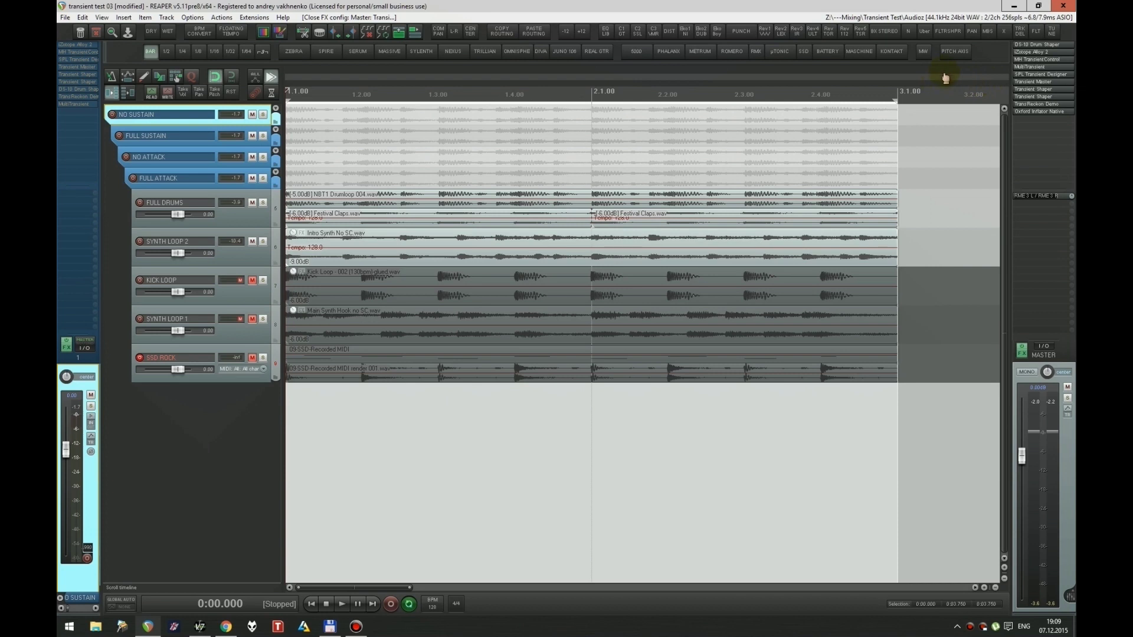
Step: Open the DS-10 Drum Shaper from the master track's effects and place its window in the middle of the arrangement
double_click(1036, 44)
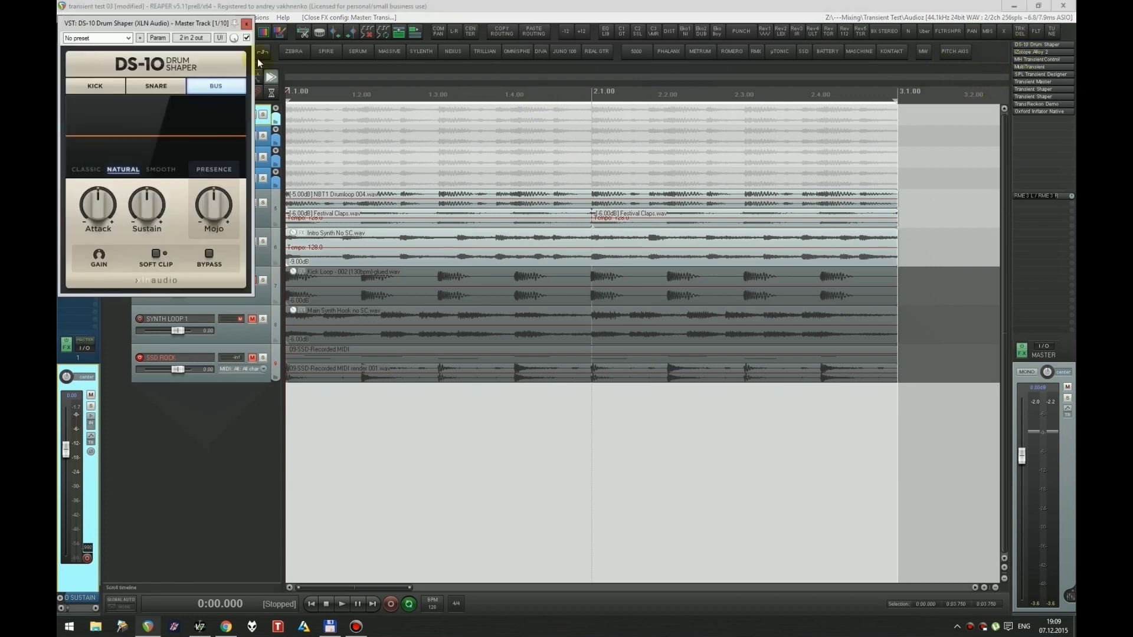
drag(144, 24, 565, 140)
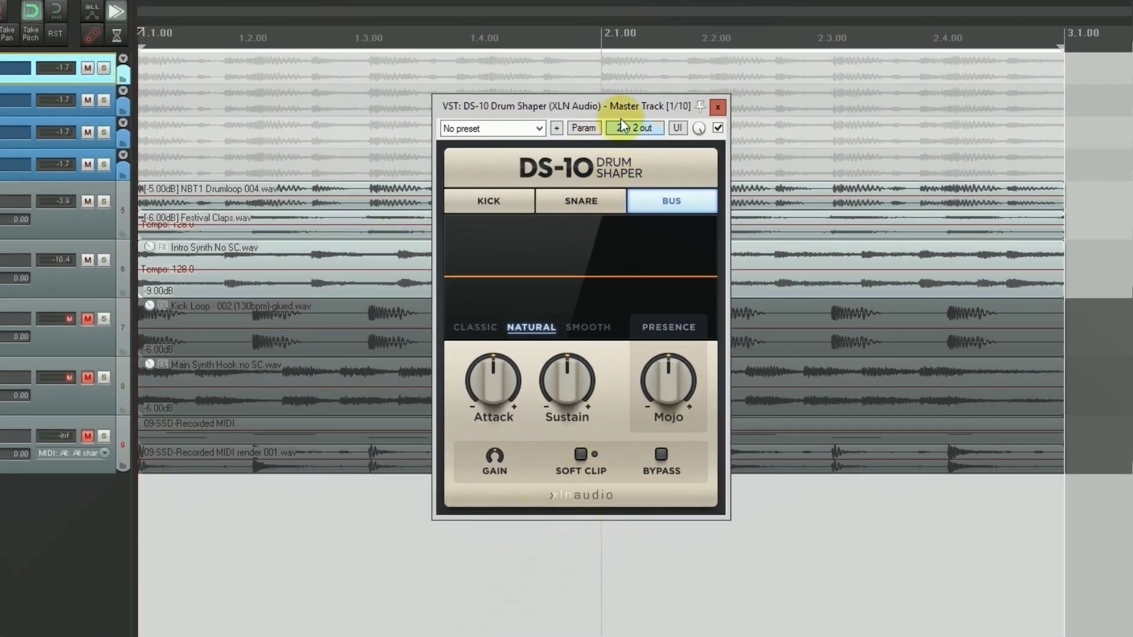
drag(619, 105, 561, 106)
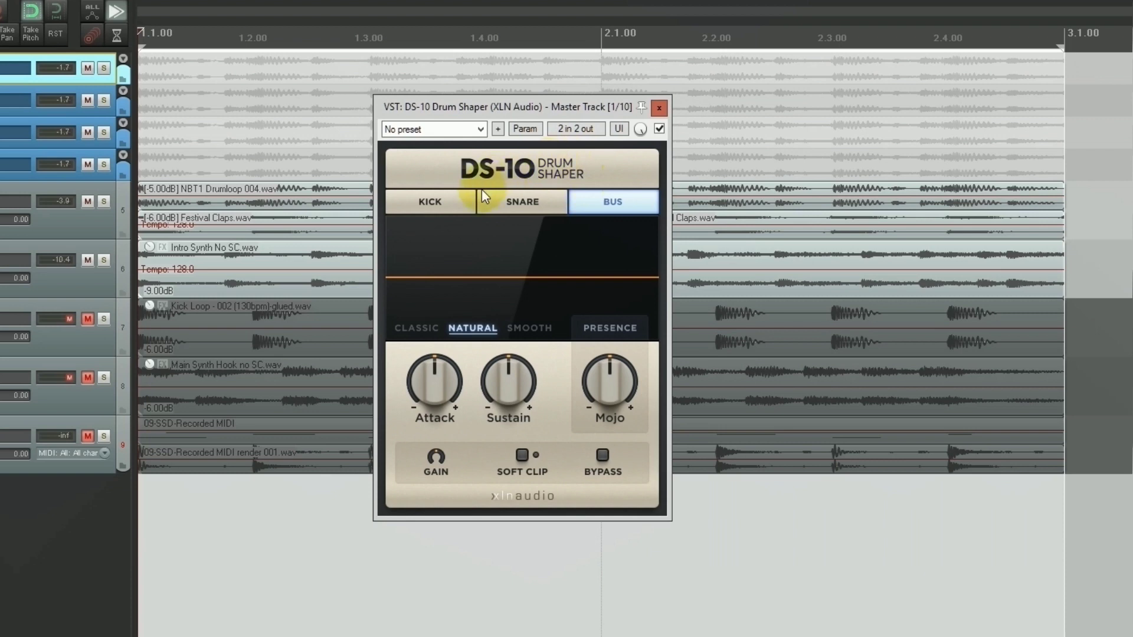
Step: Look through the Kick, Snare and Bus modes of the DS-10 Drum Shaper, ending on Bus
click(444, 202)
click(520, 203)
click(602, 199)
mouse_move(599, 105)
mouse_down()
mouse_move(649, 111)
mouse_move(602, 101)
mouse_up()
click(434, 202)
click(518, 197)
click(445, 200)
click(516, 200)
click(590, 200)
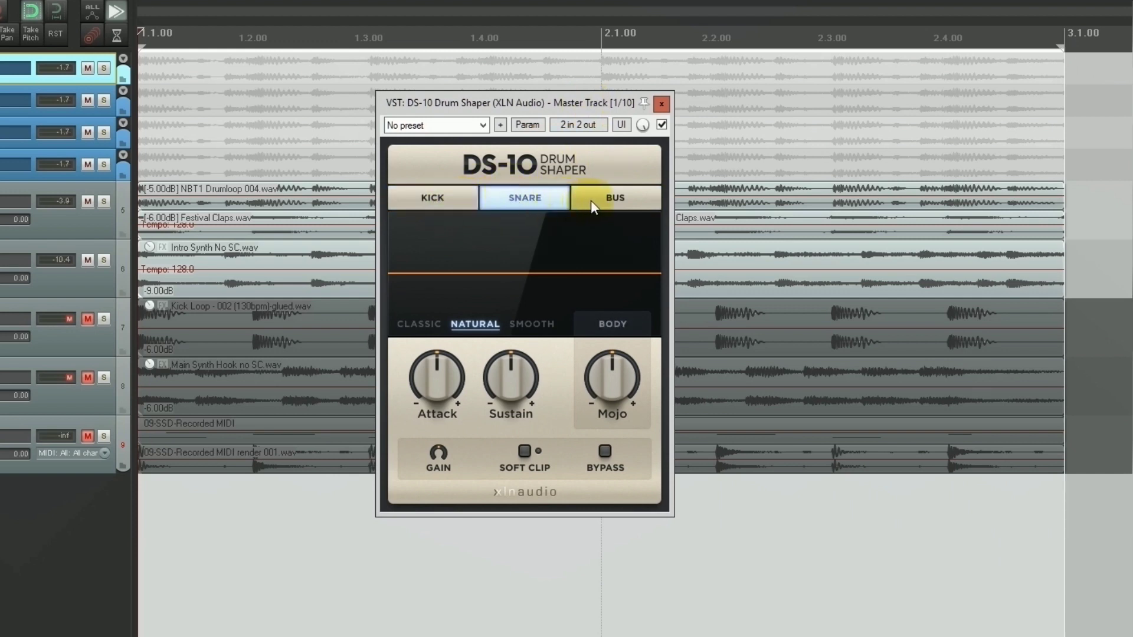
Step: Compare the Classic, Natural and Smooth characters in Bus mode and leave Smooth selected
click(420, 325)
click(477, 324)
click(525, 323)
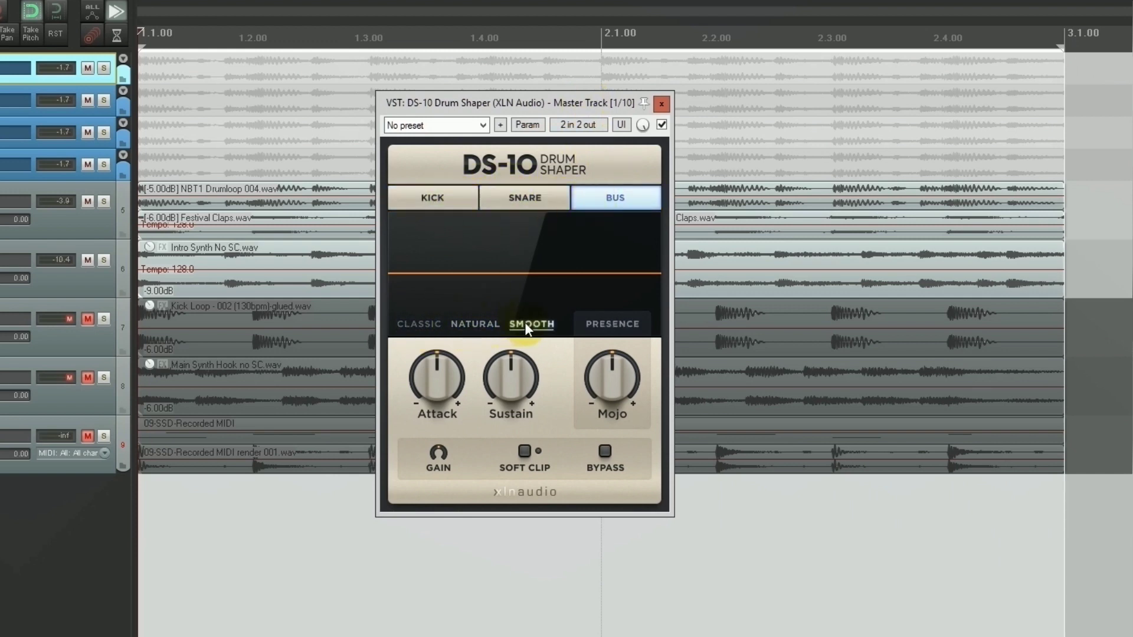
click(472, 324)
click(529, 326)
Step: Revisit the Snare and Kick modes, return to Bus and close the DS-10 Drum Shaper
click(546, 198)
click(614, 196)
click(439, 194)
click(518, 197)
click(610, 197)
key(Escape)
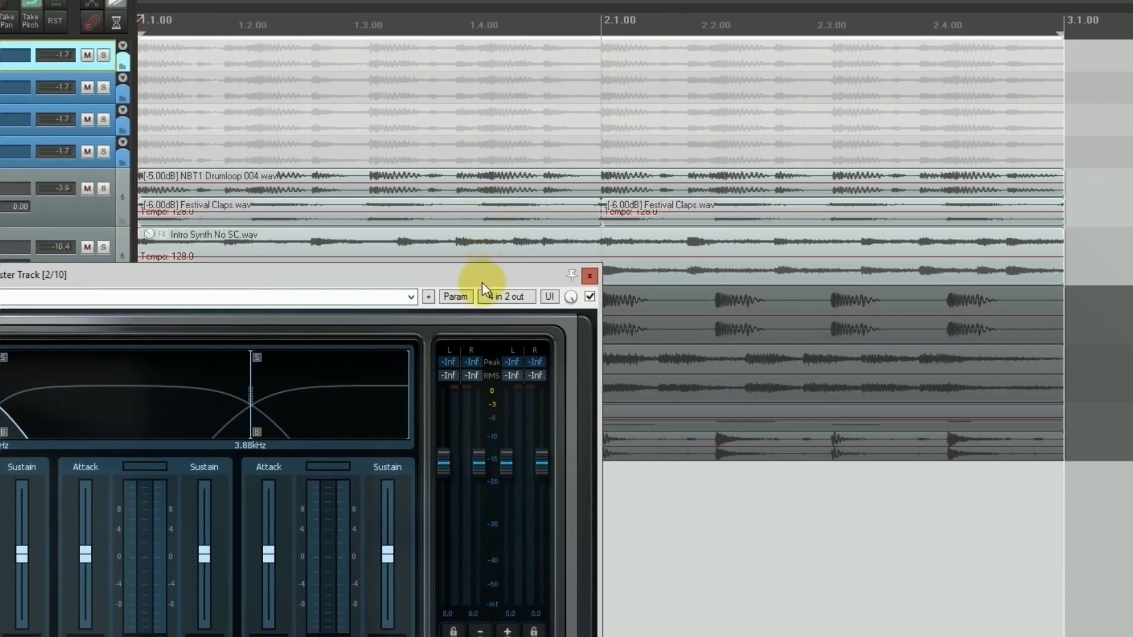
Step: Centre the iZotope Alloy 2 window and compare its Transient module in single-band and multi-band mode, ending in multi-band
drag(481, 283, 864, 131)
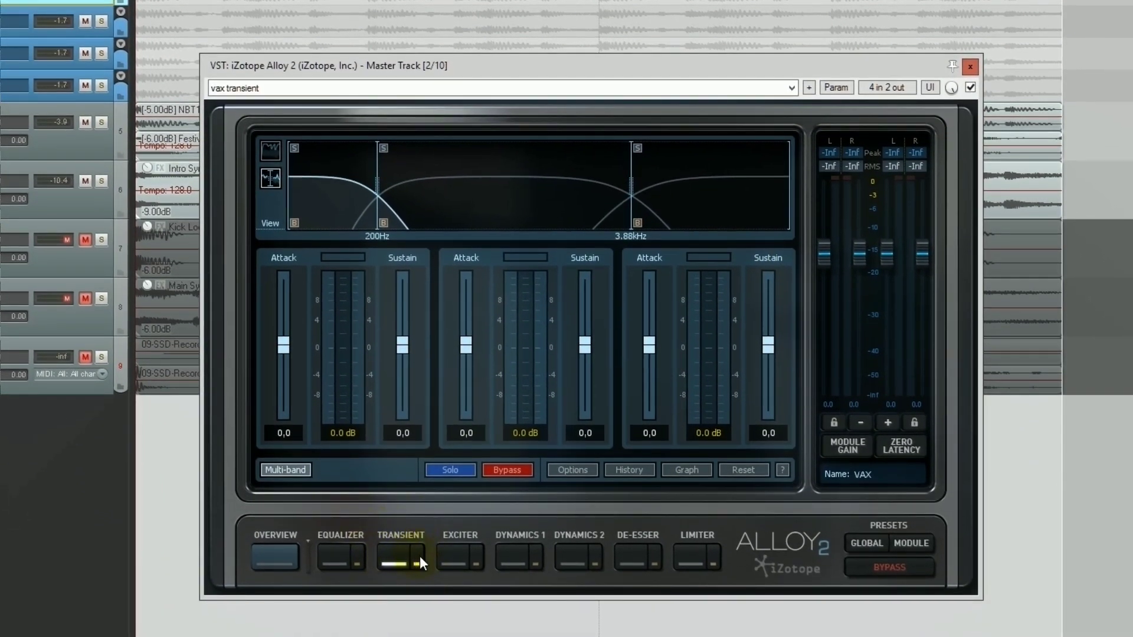
click(302, 470)
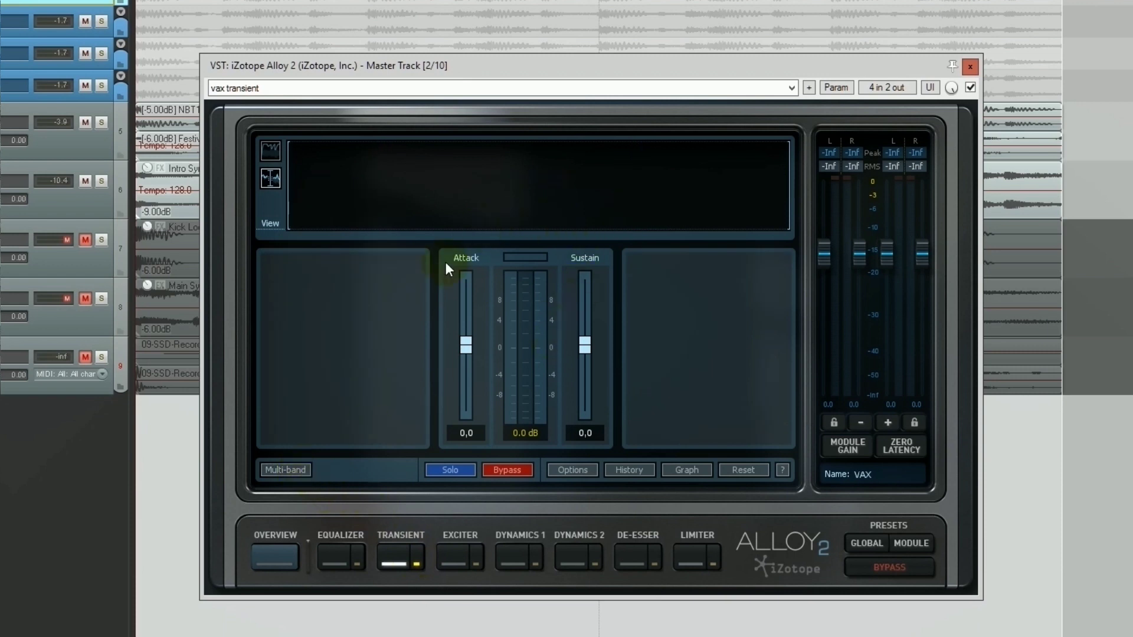
click(293, 469)
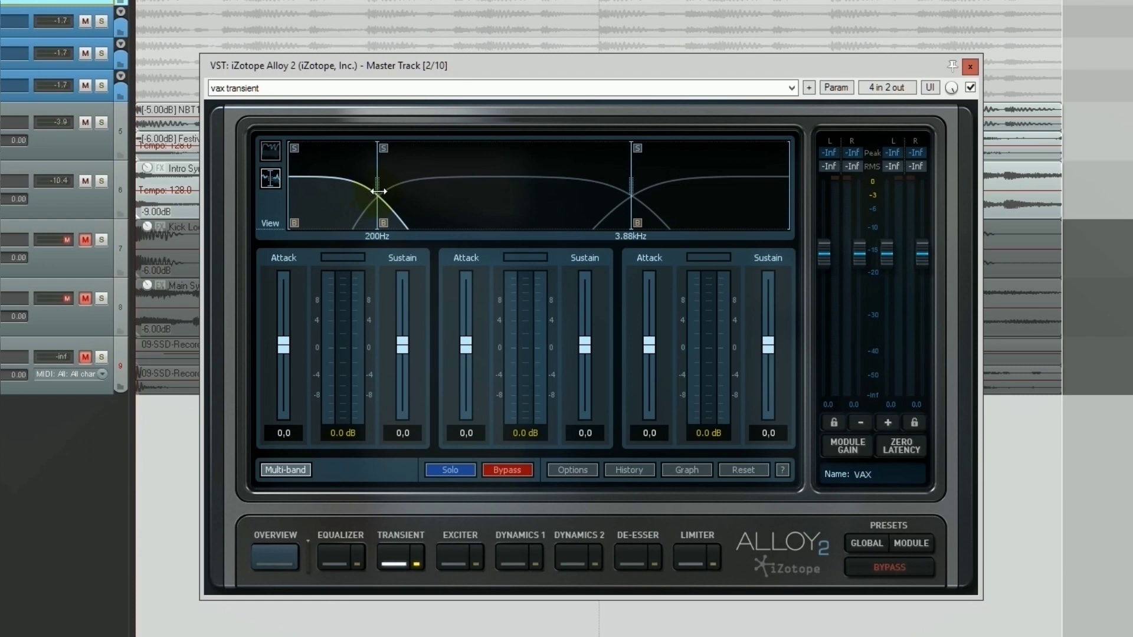
Step: Set the Transient module's crossover frequencies to about 209 Hz and 3.42 kHz
drag(378, 196, 381, 196)
mouse_move(627, 197)
mouse_down()
mouse_move(639, 197)
mouse_move(619, 196)
mouse_up()
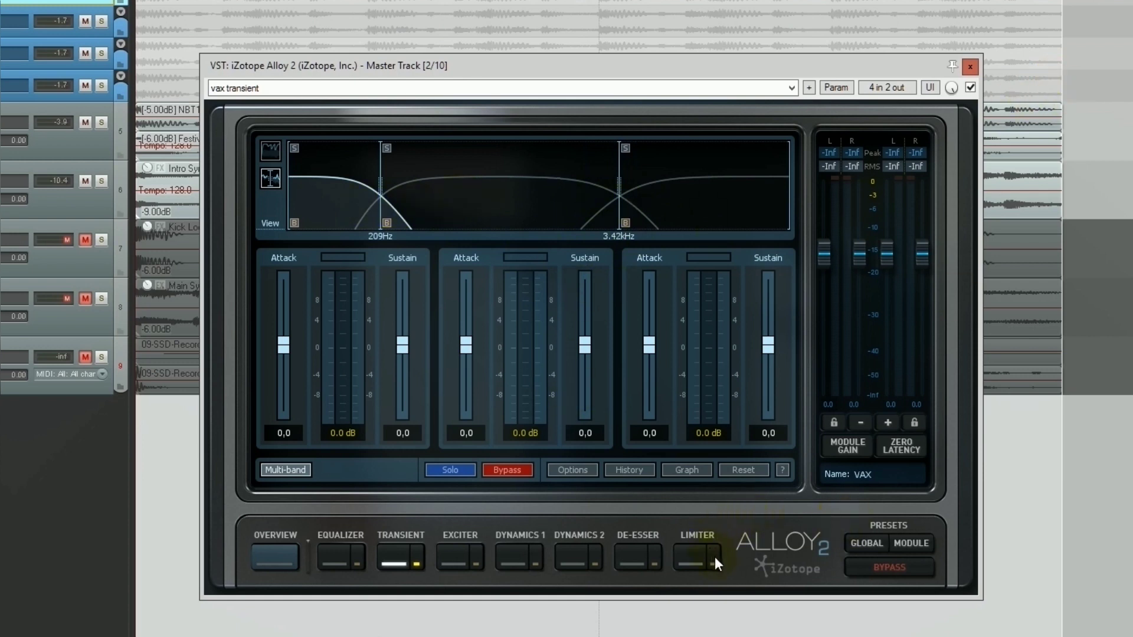
Step: Inspect Alloy 2's Limiter module, switch it off again, return to the Transient module and close the plug-in
click(689, 559)
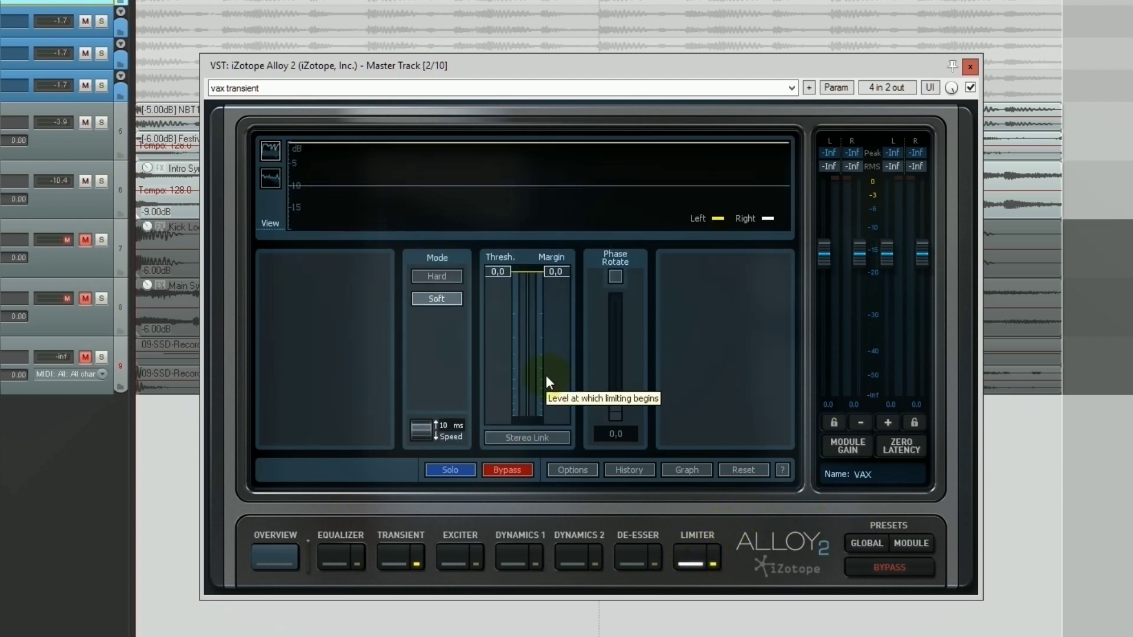
click(715, 558)
click(399, 558)
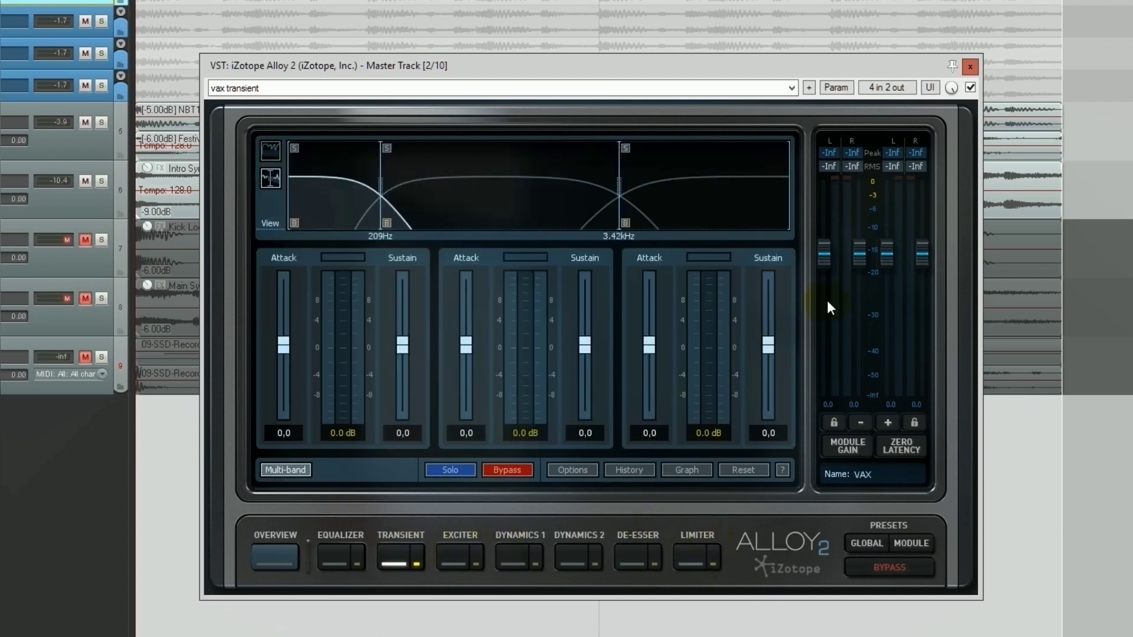
click(969, 67)
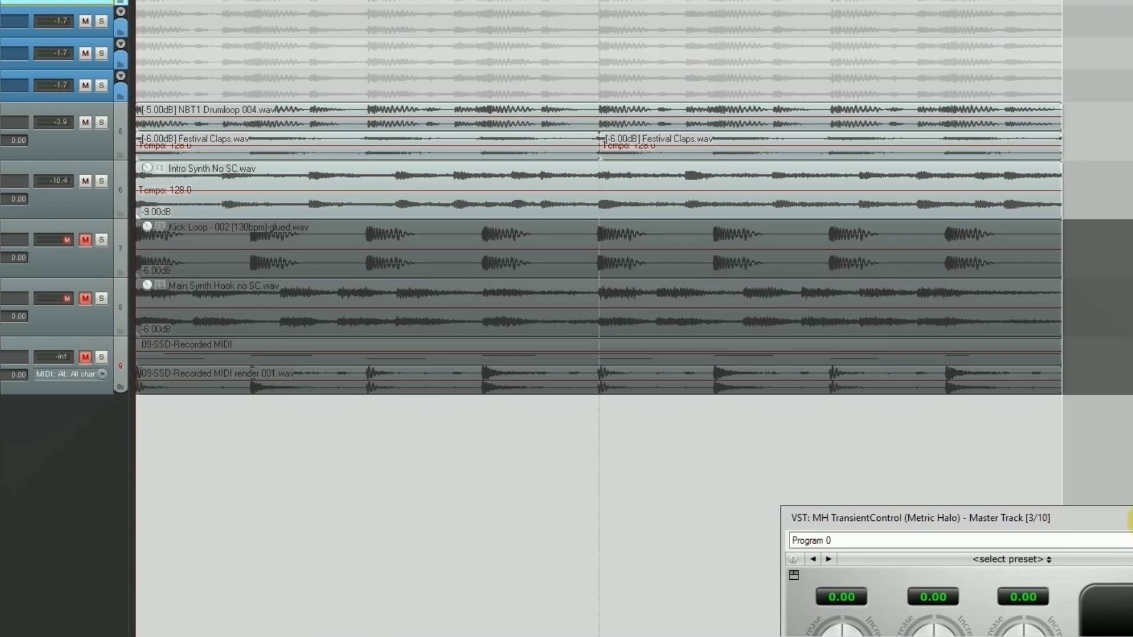
Step: Centre the Metric Halo TransientControl window, reveal its advanced envelope controls for inspection and close the plug-in
drag(1131, 523, 681, 166)
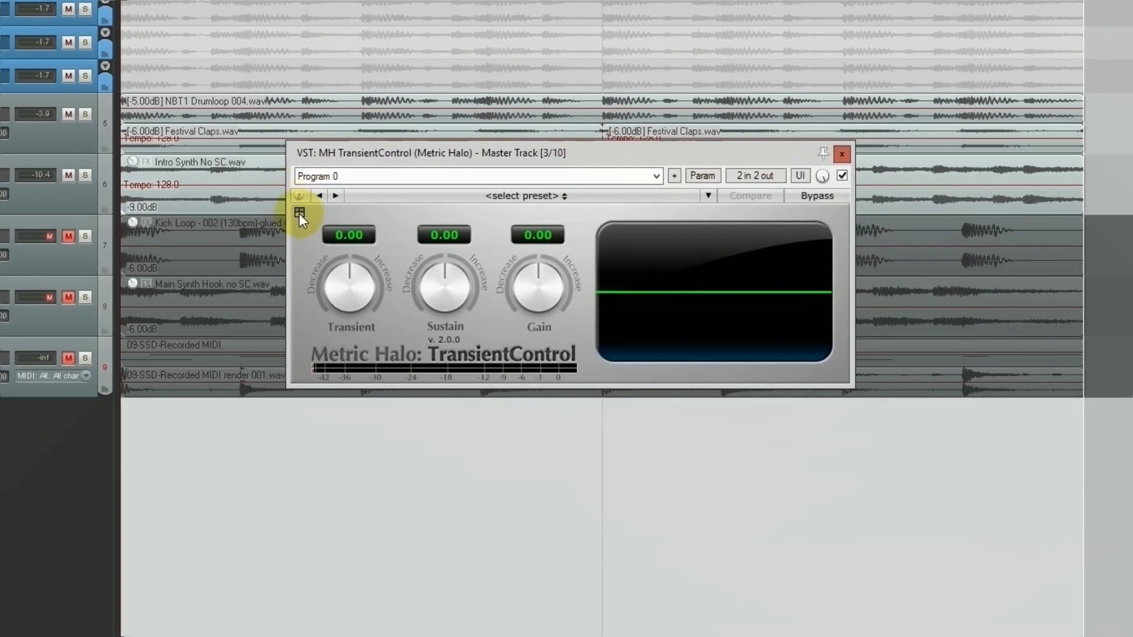
click(307, 218)
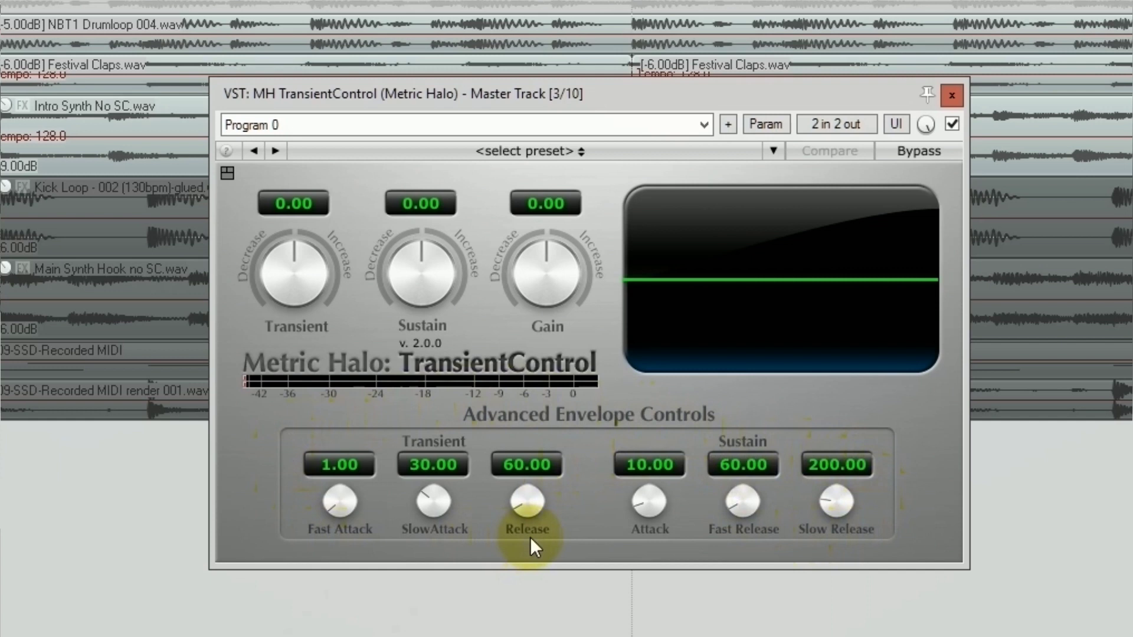
click(951, 93)
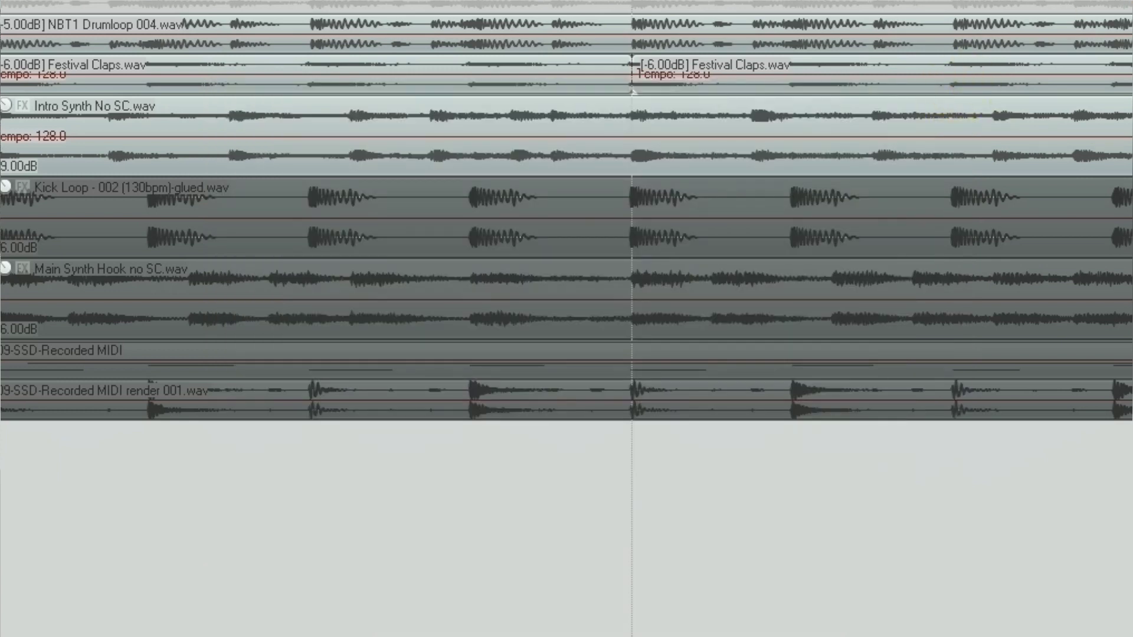
Step: Centre the MultiTransient window and set the Treble band's Attack to -10.42 and Sustain to -15.10
drag(1132, 0, 856, 23)
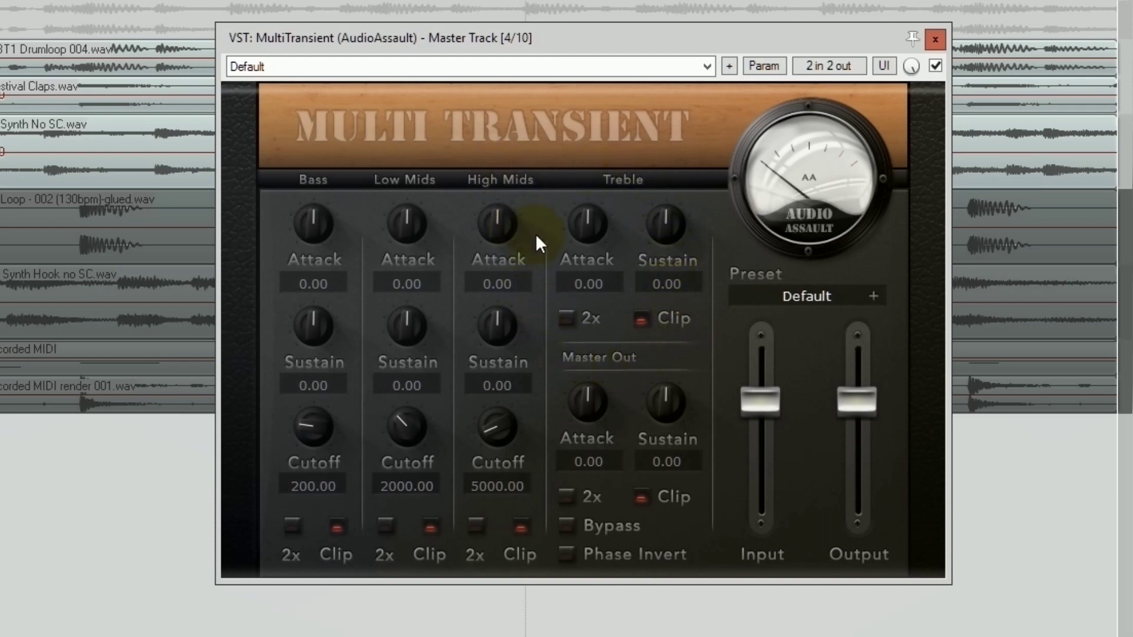
drag(602, 212, 637, 232)
drag(670, 285, 669, 248)
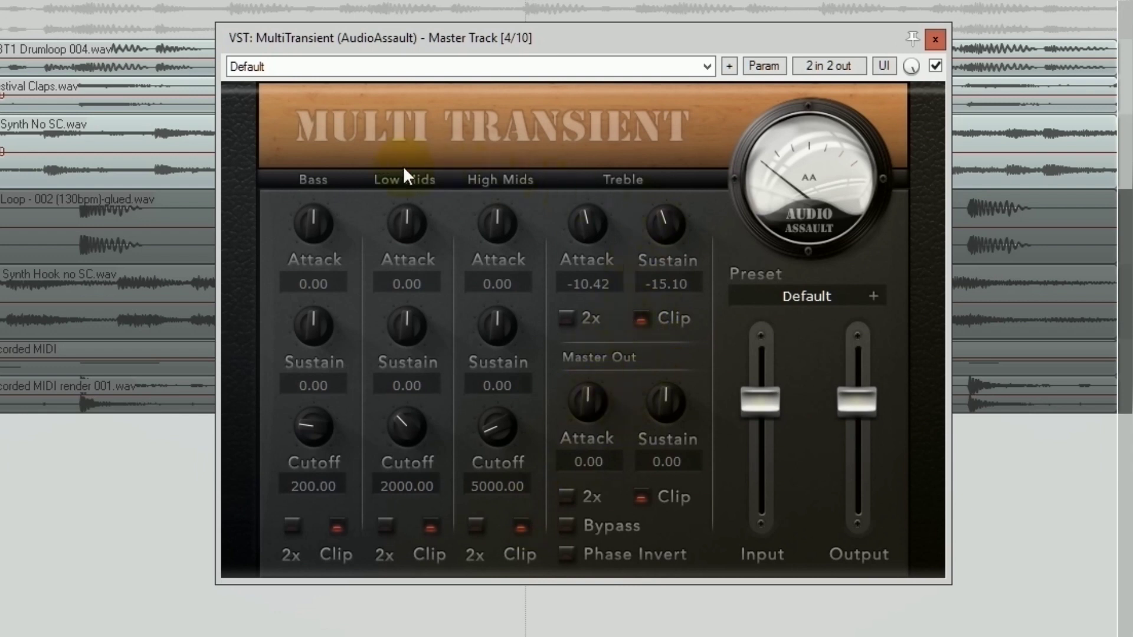
Step: Set MultiTransient's Master Out Attack to -1.04 and Sustain to -16.67, and close the plug-in
mouse_move(593, 397)
mouse_down()
mouse_move(594, 508)
mouse_move(593, 401)
mouse_up()
drag(666, 403, 666, 439)
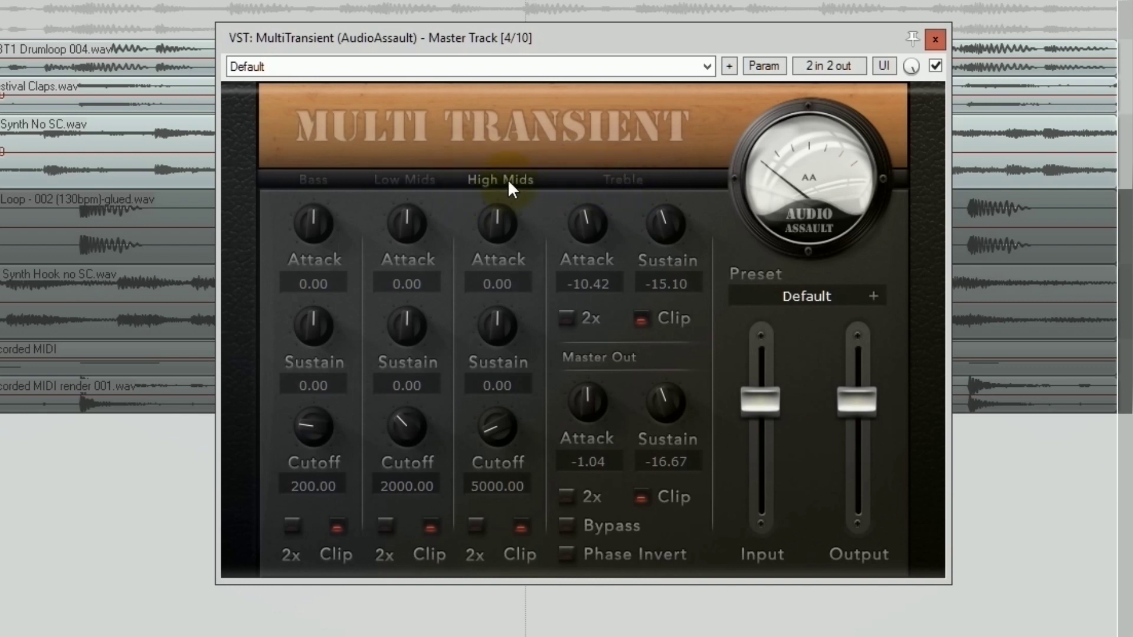
click(935, 40)
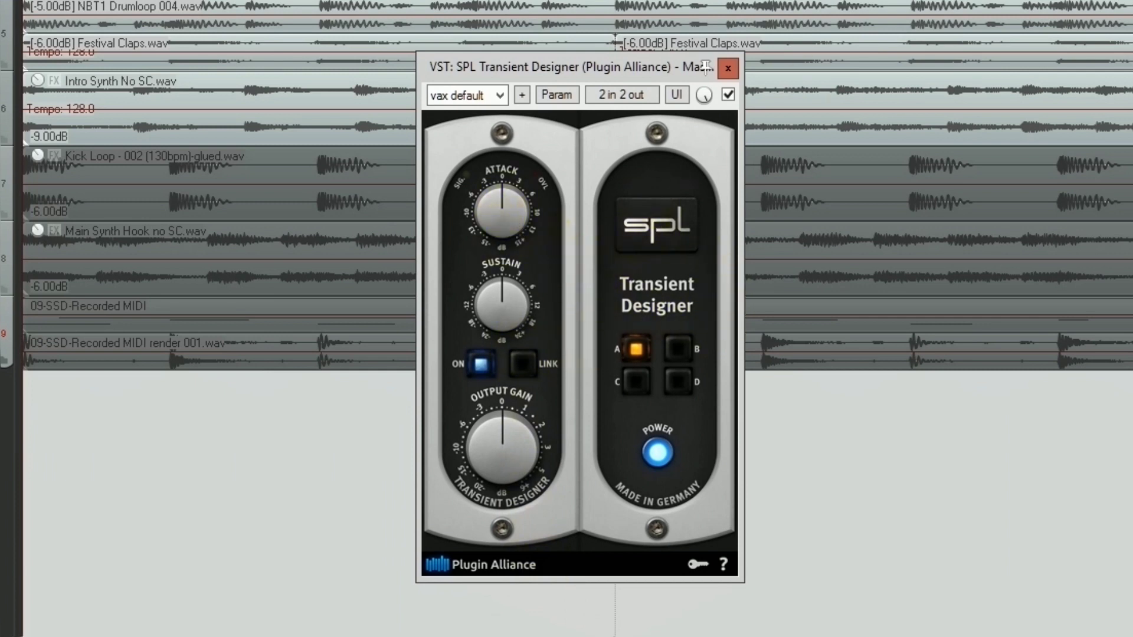
Step: Close SPL Transient Designer, bring up Transient Master and try out its Smooth and Limit switches
click(728, 68)
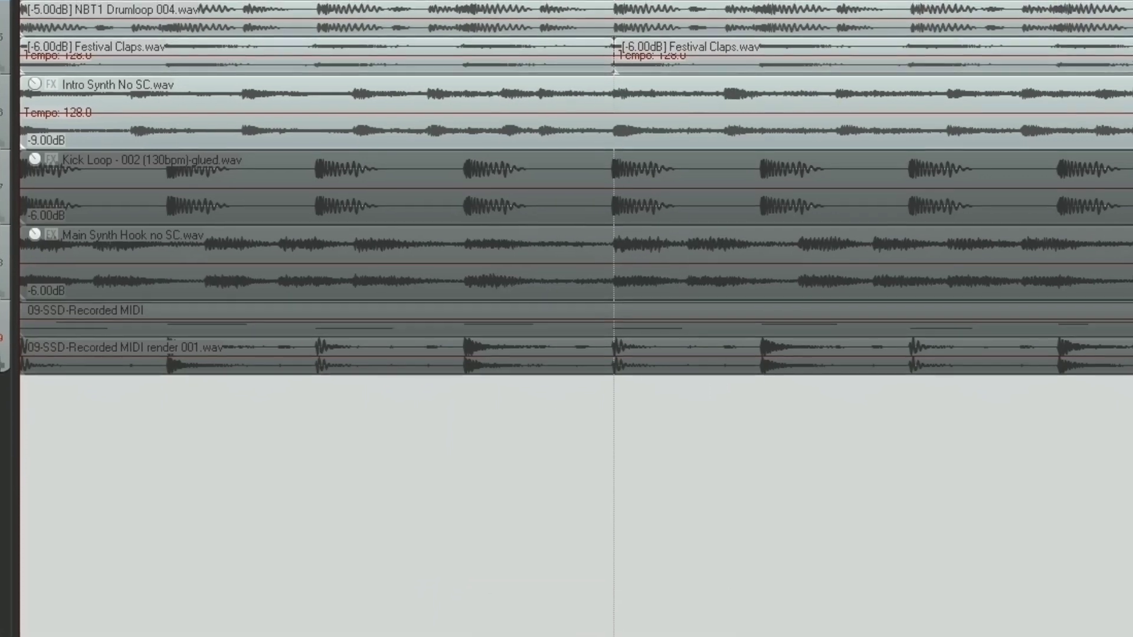
click(724, 16)
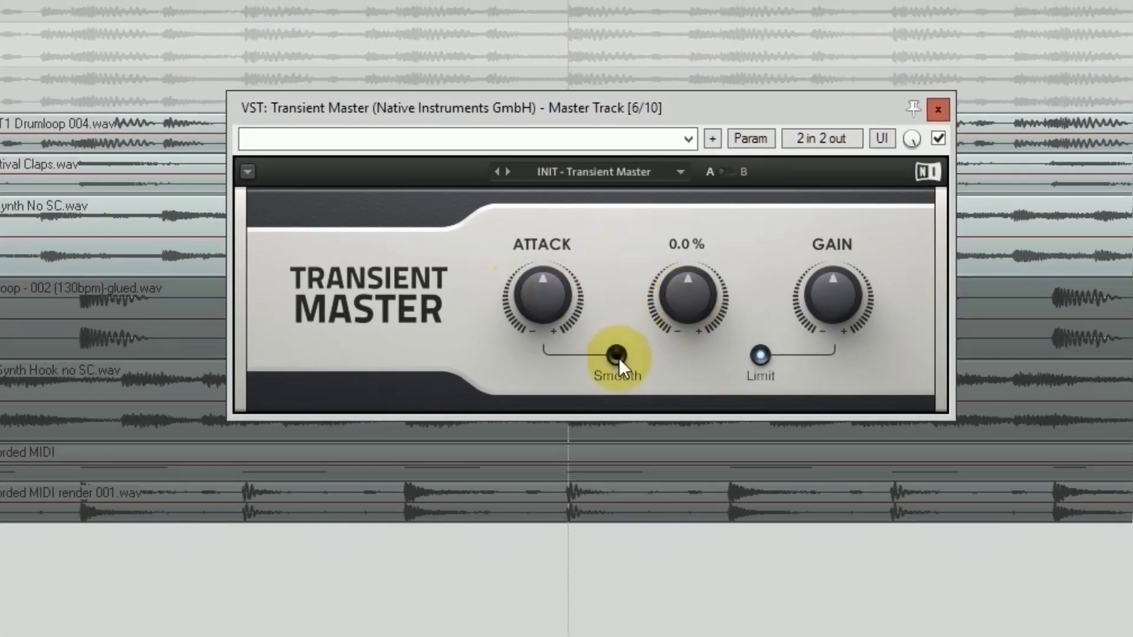
click(617, 356)
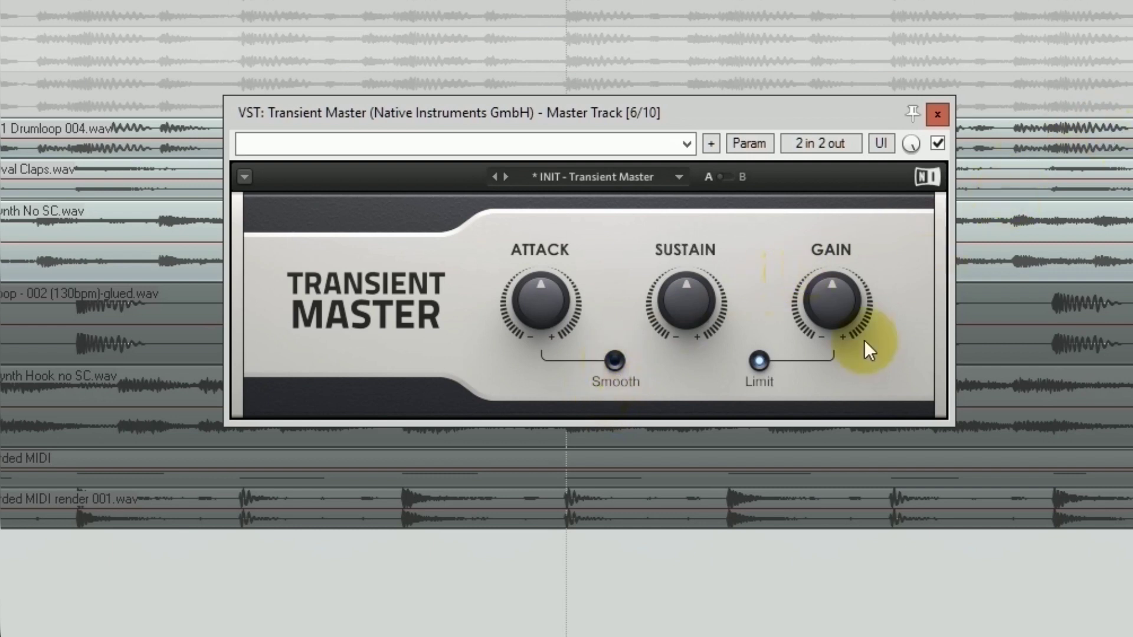
click(758, 362)
click(759, 365)
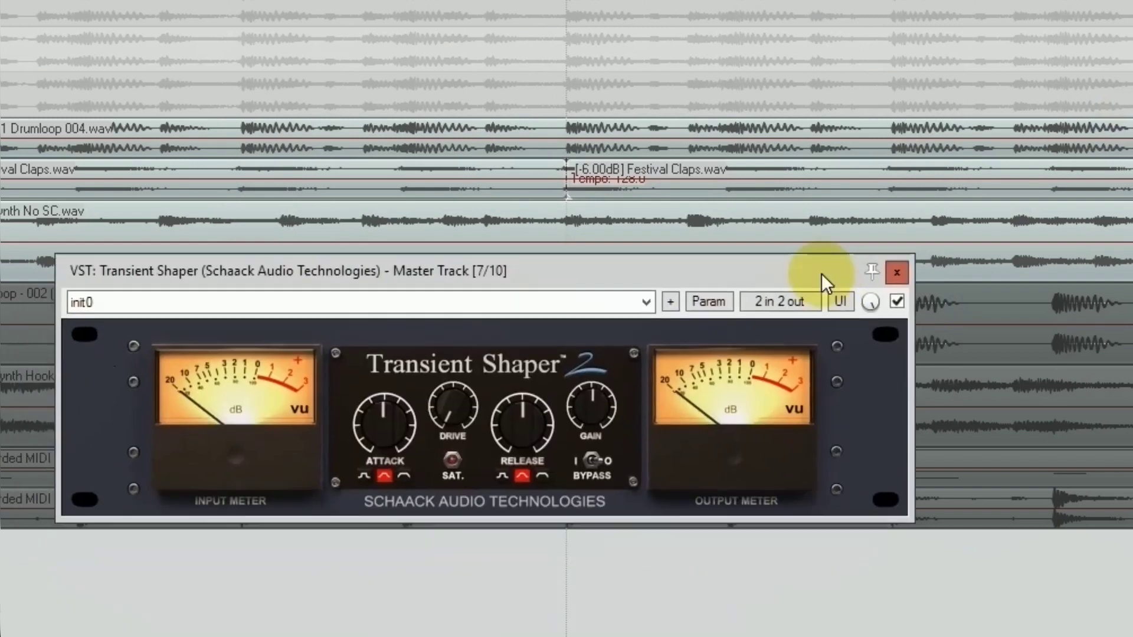
Step: Centre the Schaack Transient Shaper window, compare its three Attack curve shapes and choose the first one
drag(821, 274, 946, 176)
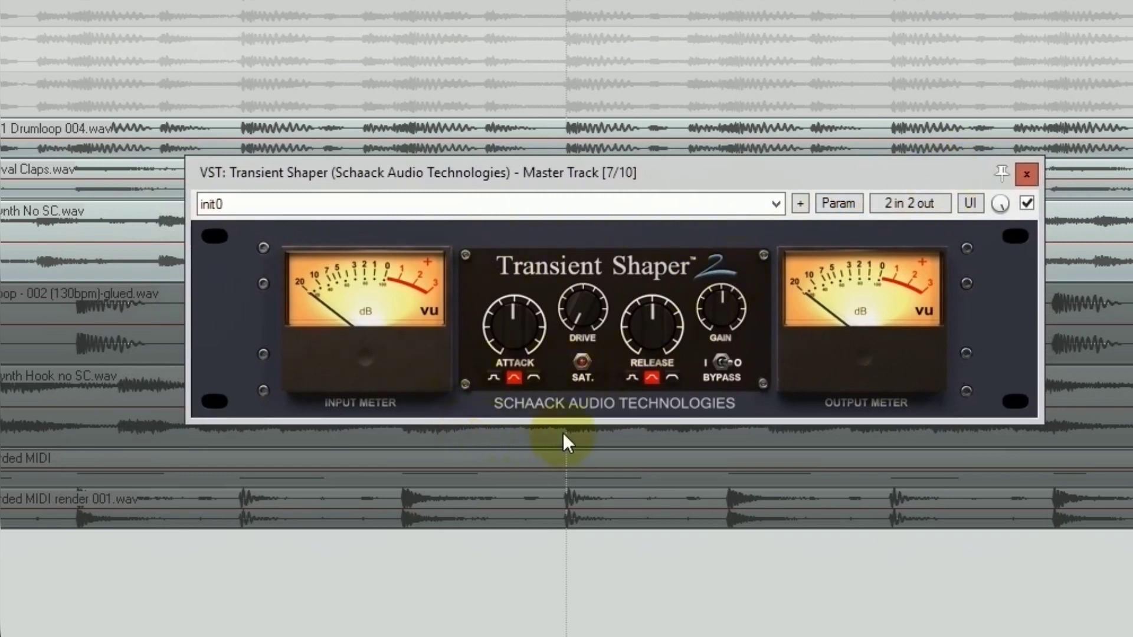
click(493, 379)
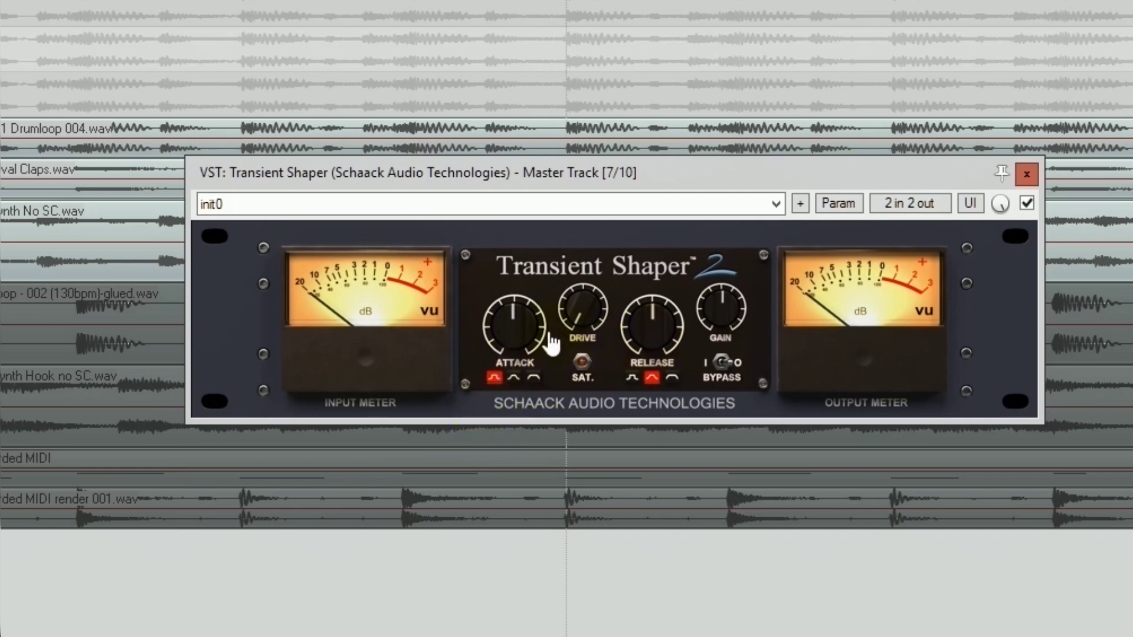
click(514, 378)
click(494, 378)
click(534, 379)
click(517, 379)
click(494, 378)
Step: Compare the three Release curve shapes of the Schaack Transient Shaper and choose the third one
click(632, 378)
click(652, 378)
click(672, 378)
click(632, 378)
click(652, 378)
click(672, 379)
click(652, 378)
click(673, 380)
Step: Recheck the second and third Attack curve shapes, restore the first one and close the Schaack Transient Shaper
click(513, 378)
click(534, 379)
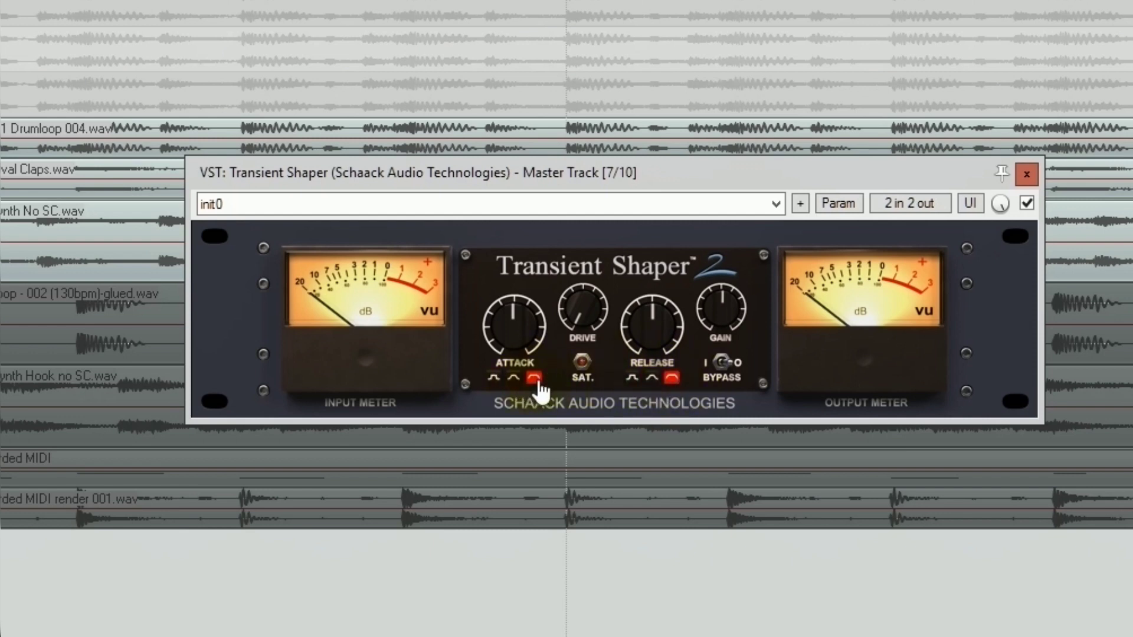
click(496, 380)
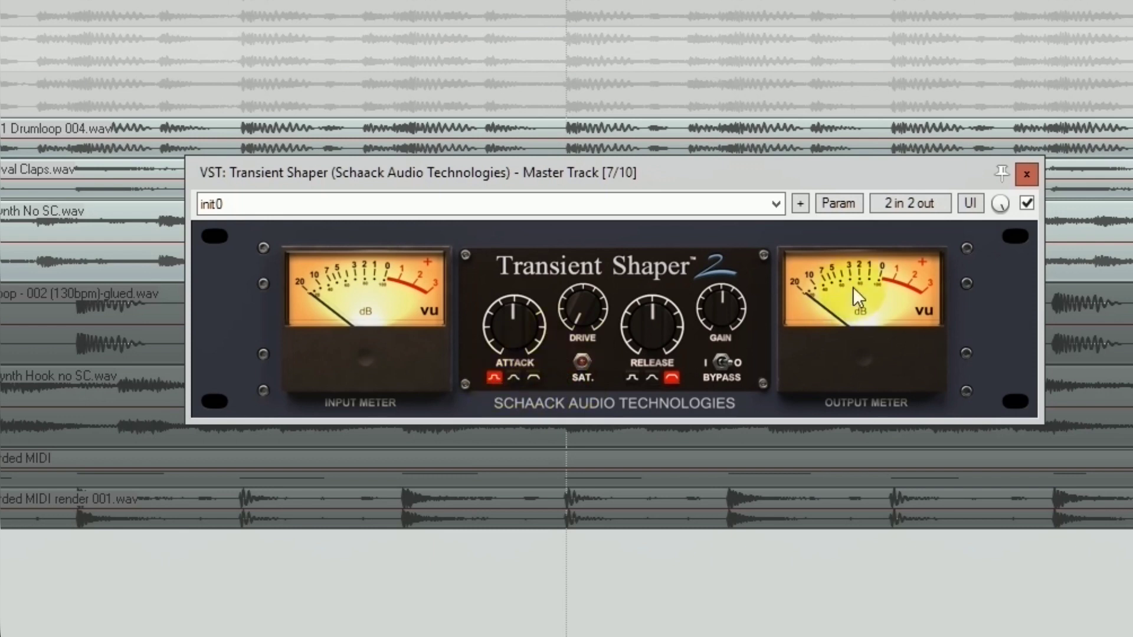
key(Escape)
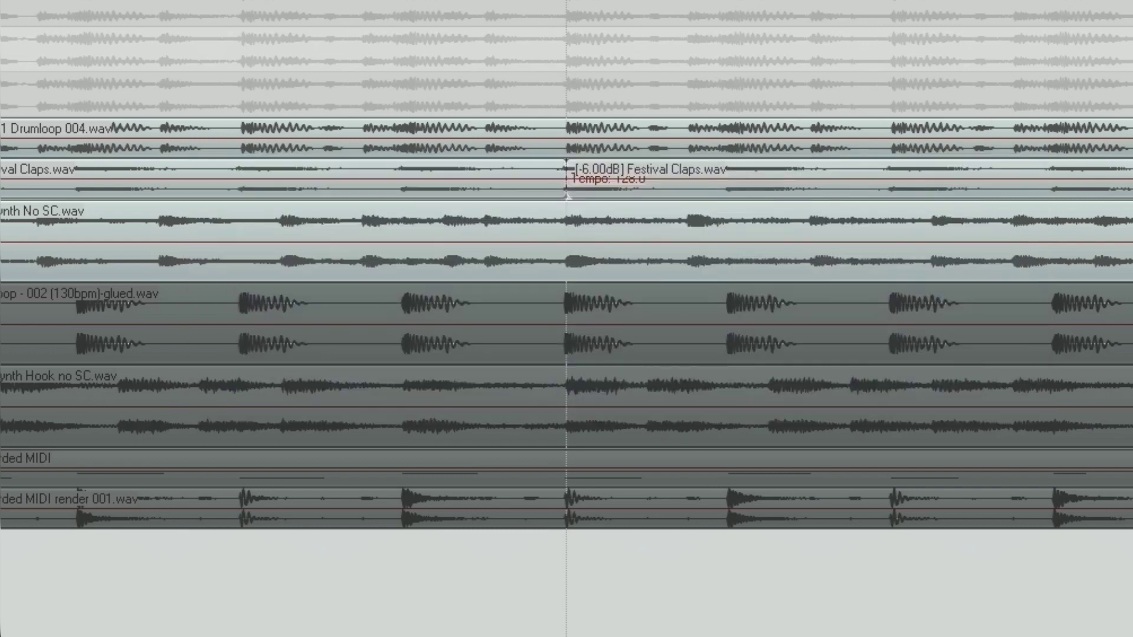
Step: Centre the Softube Transient Shaper window and try its output clipping switch, leaving it on Clip
drag(1121, 589, 643, 205)
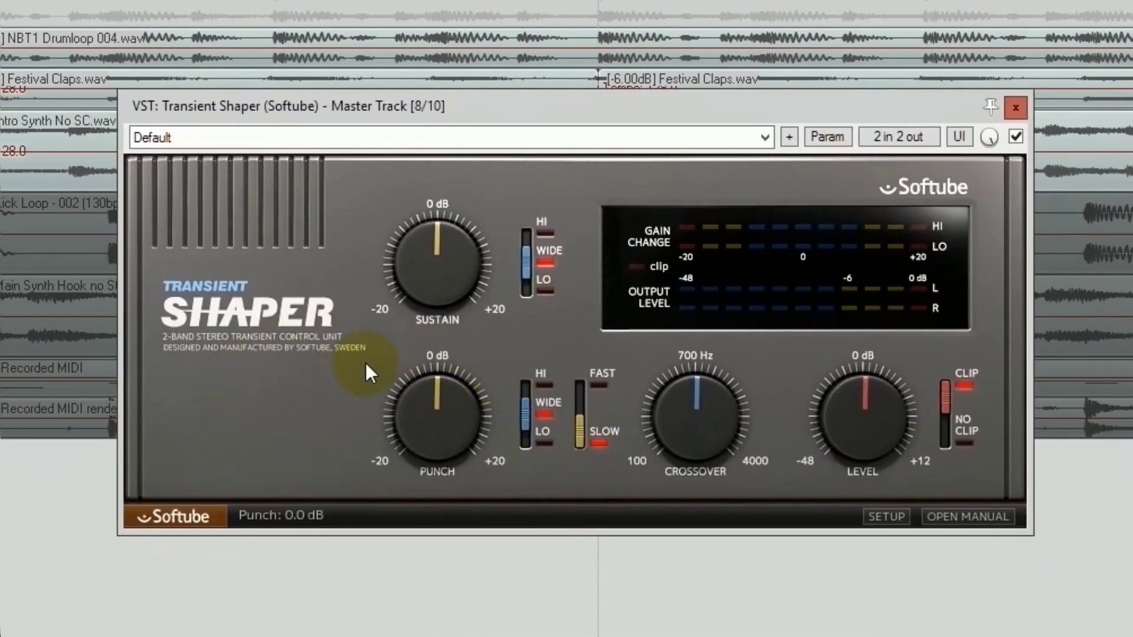
click(945, 413)
click(947, 402)
click(947, 419)
click(951, 392)
Step: Raise the Softube Transient Shaper's Sustain to 11.8 dB and its Punch to 4.2 dB
drag(426, 271, 405, 208)
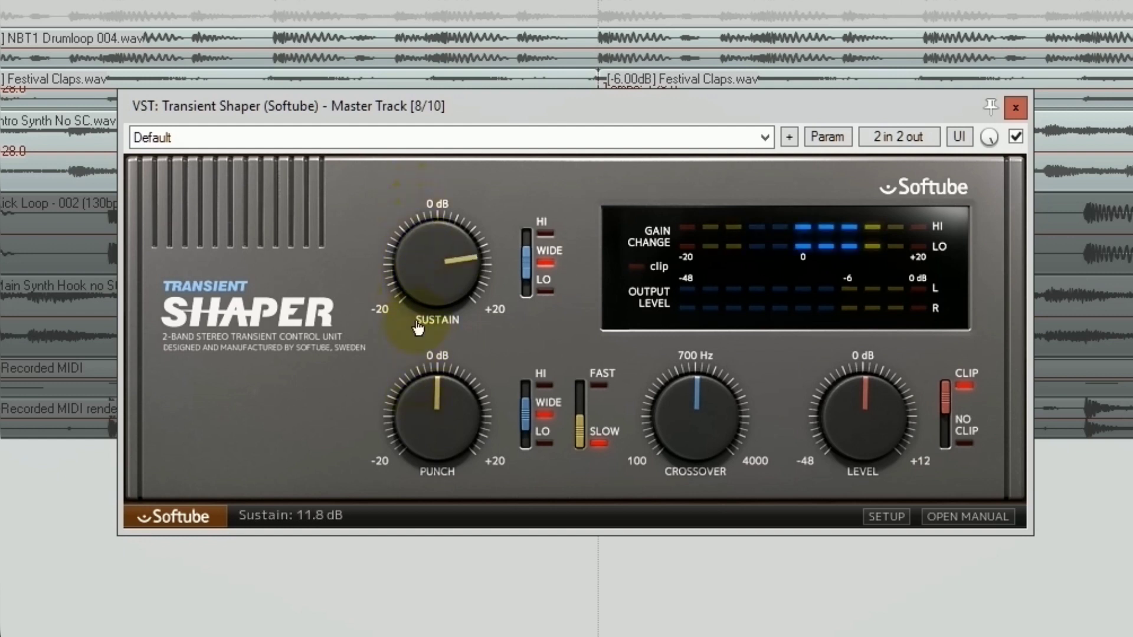
drag(448, 403, 455, 367)
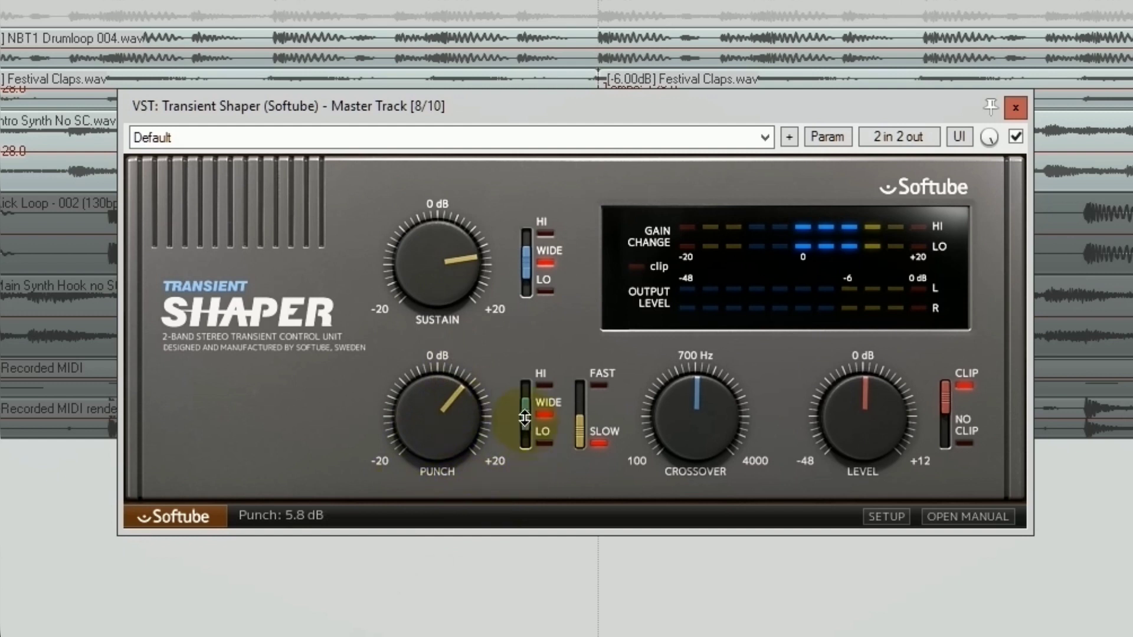
drag(457, 418, 458, 429)
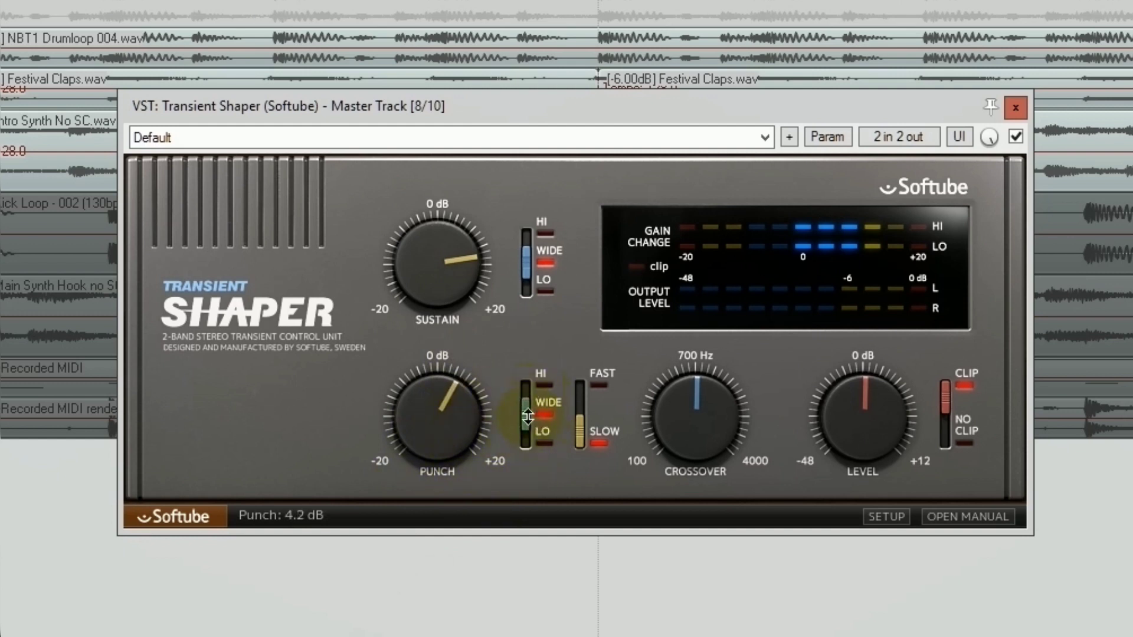
Step: Restrict Punch to the Lo band, then lower Sustain slightly and restrict it to the Hi band
drag(528, 419, 527, 457)
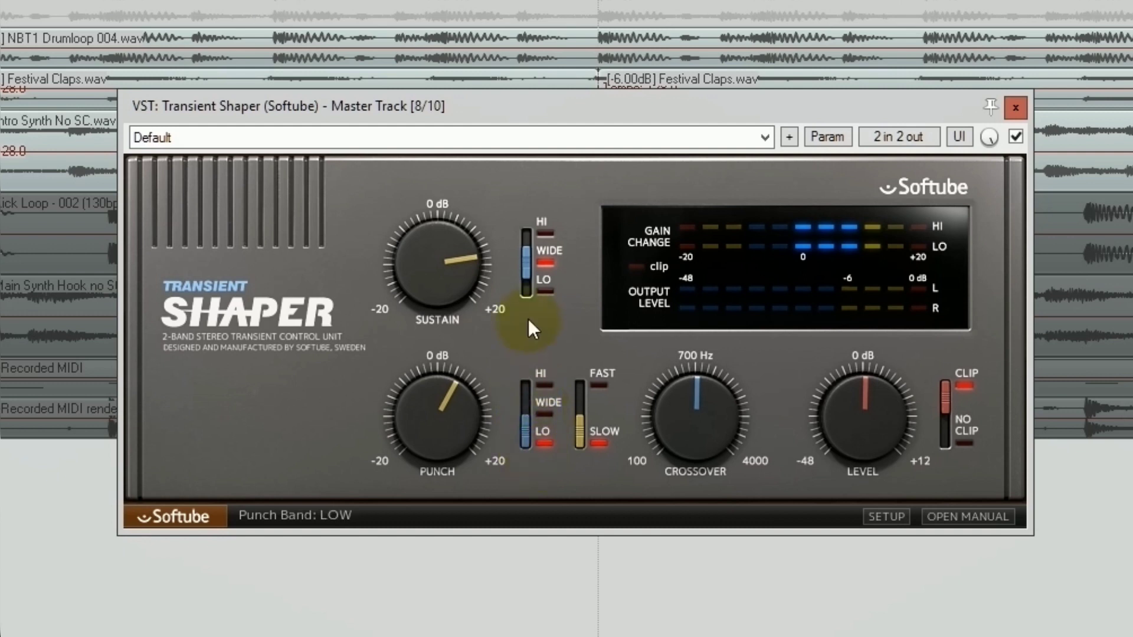
mouse_move(469, 298)
mouse_down()
mouse_move(459, 331)
mouse_move(458, 298)
mouse_up()
drag(526, 263, 525, 213)
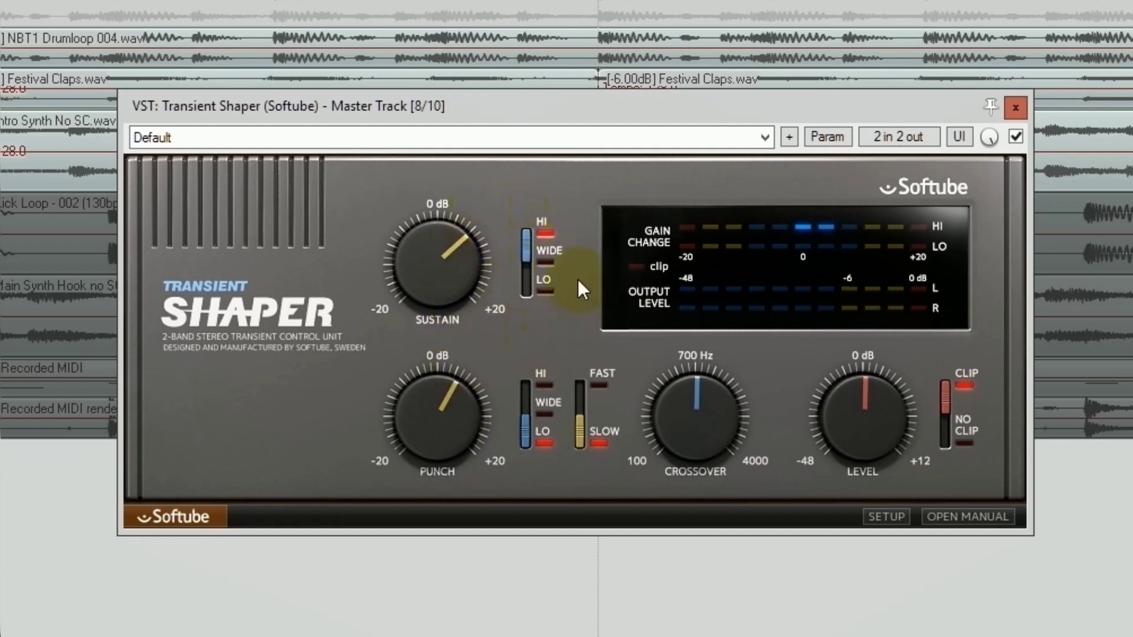
Step: Return Sustain to about 0 dB, leaving it on the Hi band, and switch the Punch type to Fast
drag(524, 261, 525, 292)
mouse_move(445, 266)
mouse_down()
mouse_move(440, 355)
mouse_move(443, 263)
mouse_up()
drag(528, 288, 519, 195)
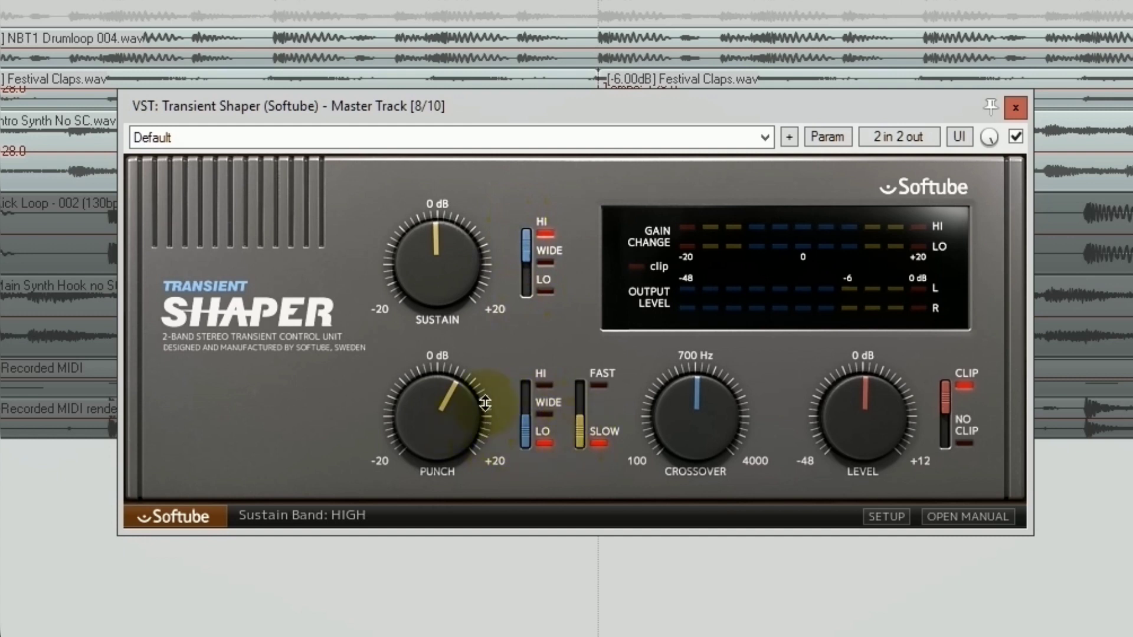
drag(580, 430, 574, 387)
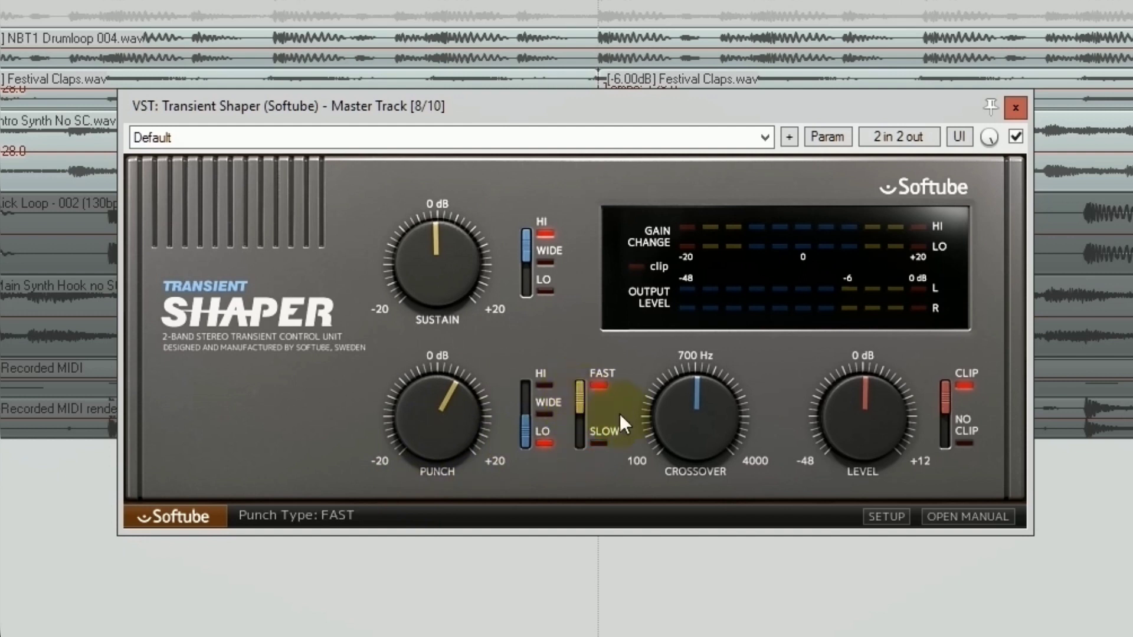
Step: Lower Punch to -5.6 dB and the crossover to 340 Hz, closing the Softube Transient Shaper
drag(678, 401, 677, 457)
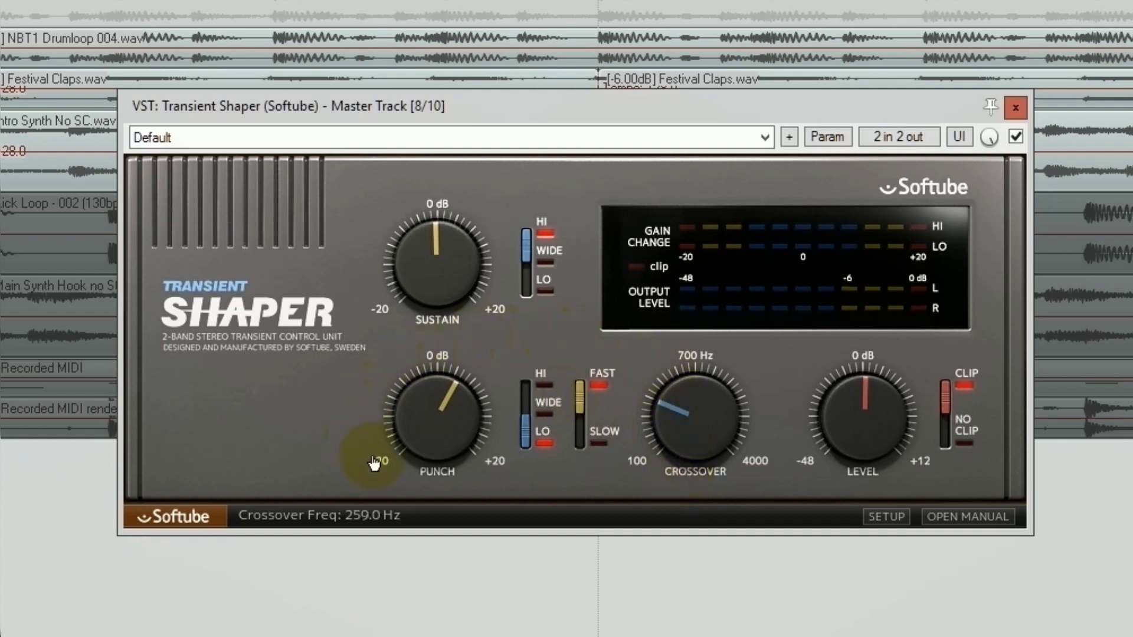
mouse_move(462, 459)
mouse_down()
mouse_move(445, 451)
mouse_move(459, 469)
mouse_up()
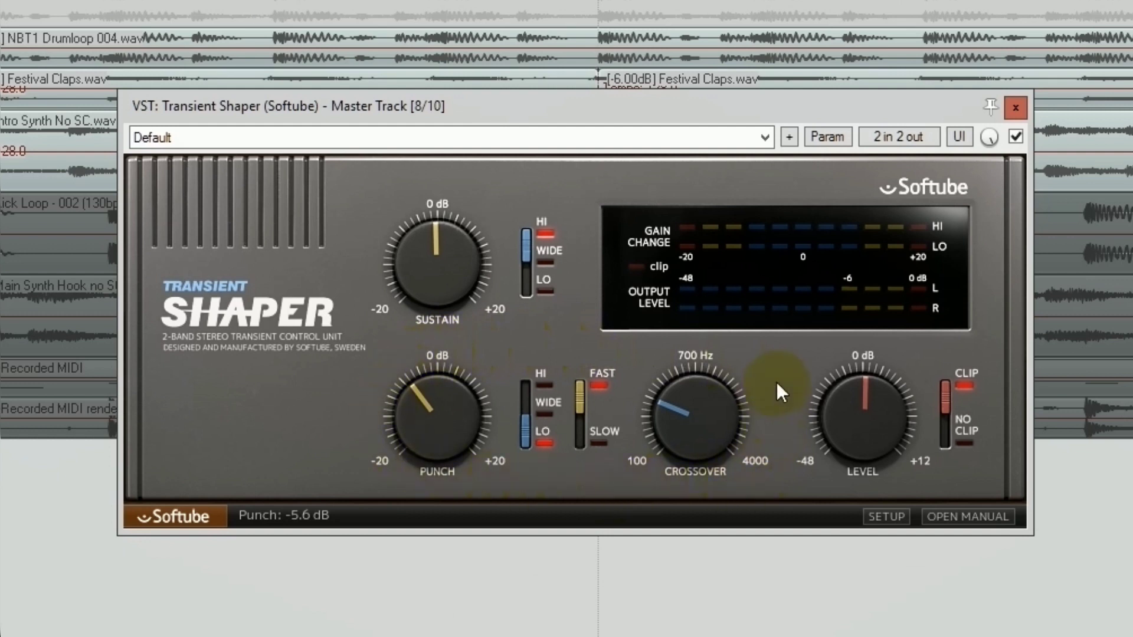
drag(710, 409, 664, 407)
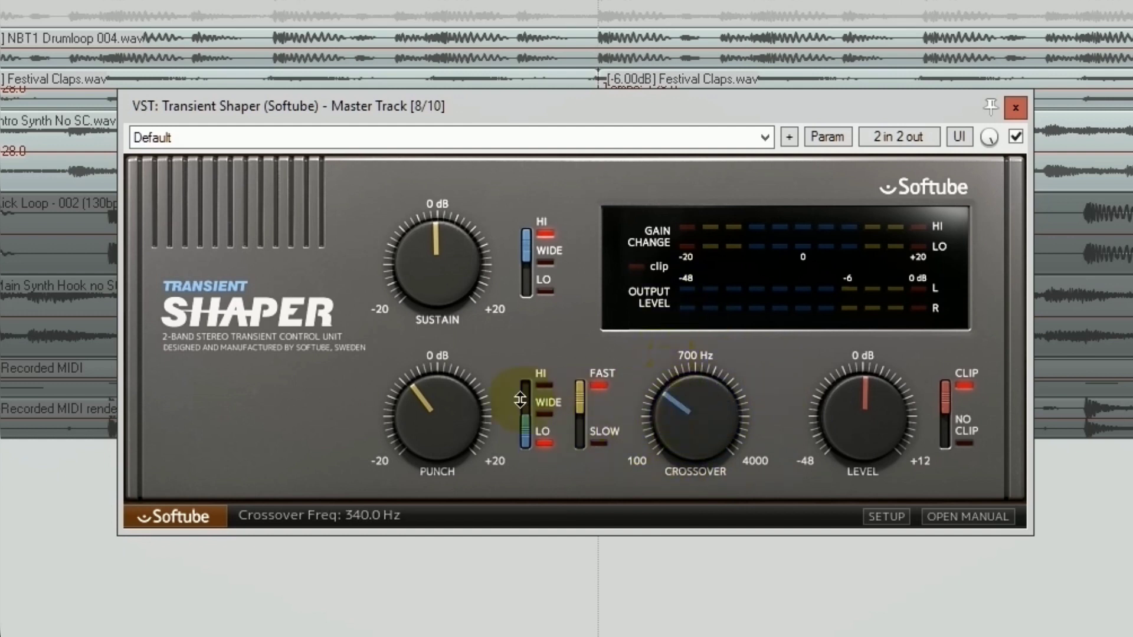
key(Escape)
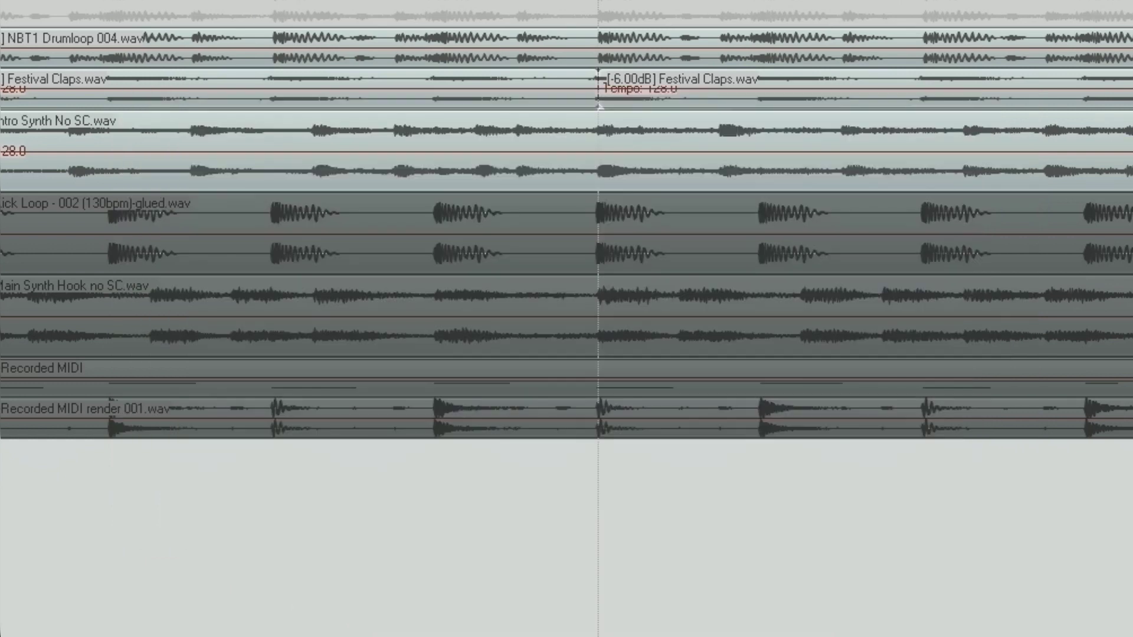
Step: Centre the TransReckon Demo window and dismiss its credits screen
drag(159, 249, 676, 208)
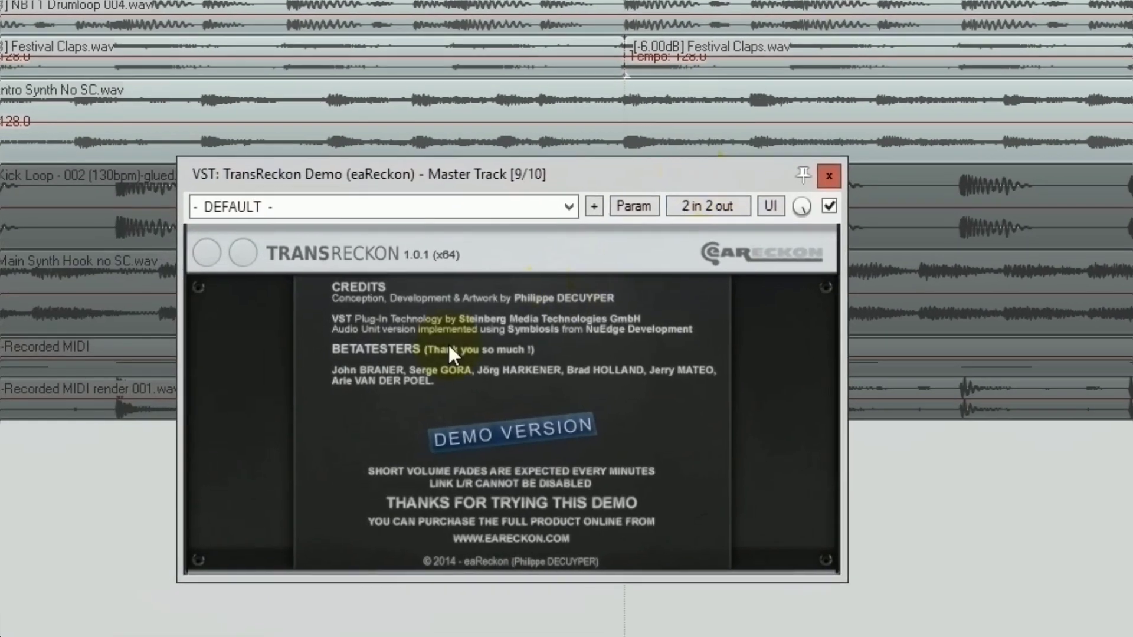
click(298, 341)
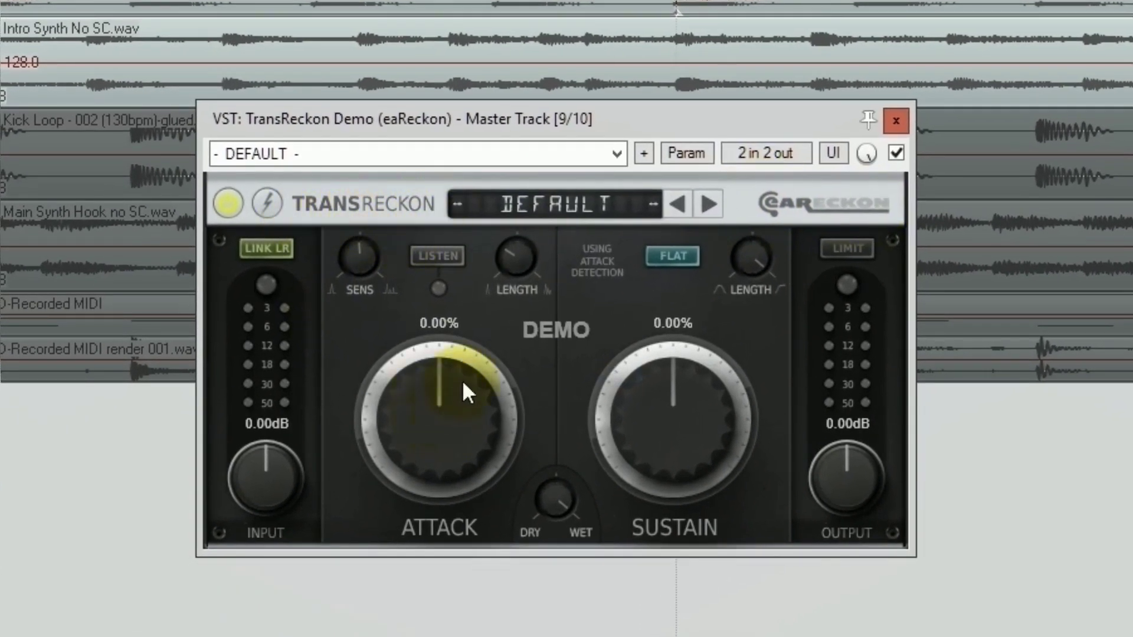
Step: Raise TransReckon's Sustain to 11.0% and try the attack Listen and sustain Flat switches
click(444, 256)
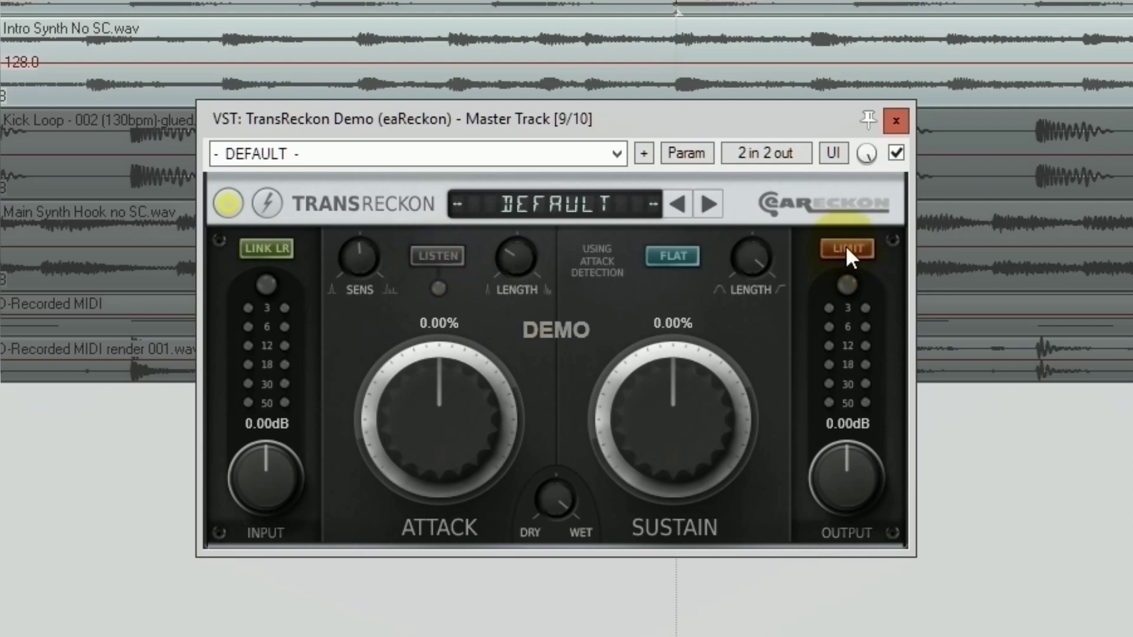
drag(670, 404, 694, 349)
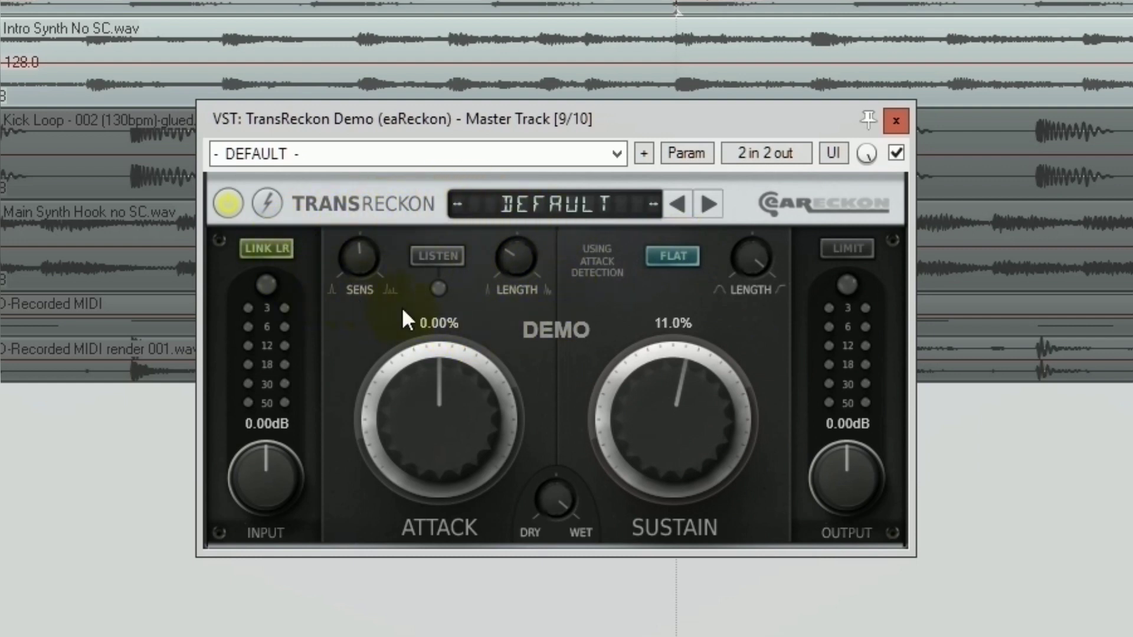
click(668, 253)
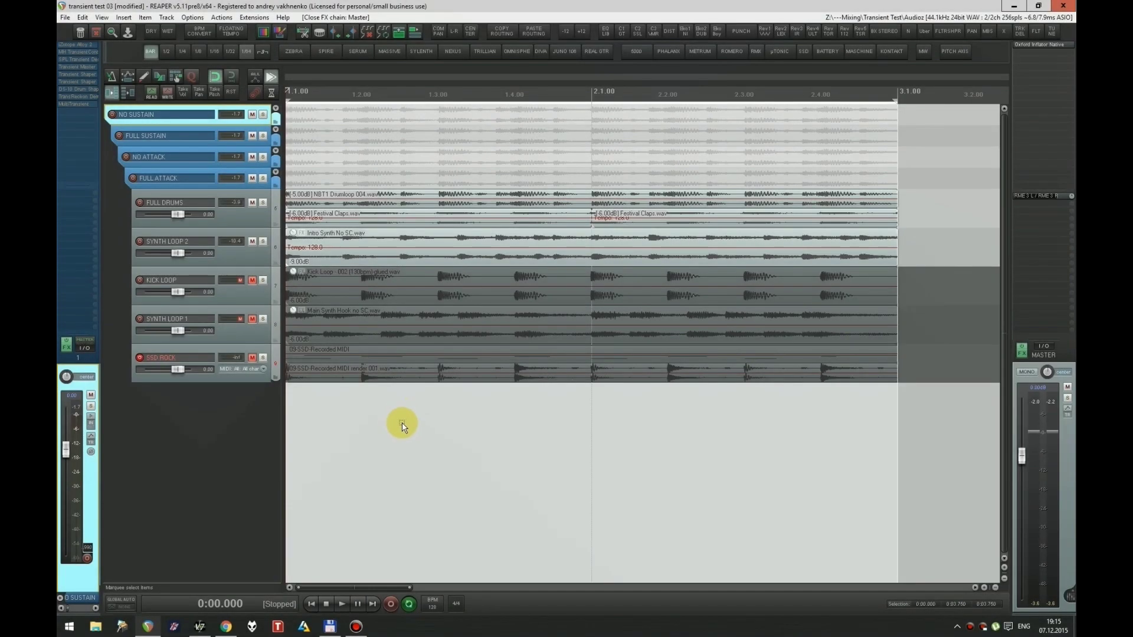
Step: Audition the unmuted drum and synth loops briefly from the project start and stop playback
click(262, 204)
key(space)
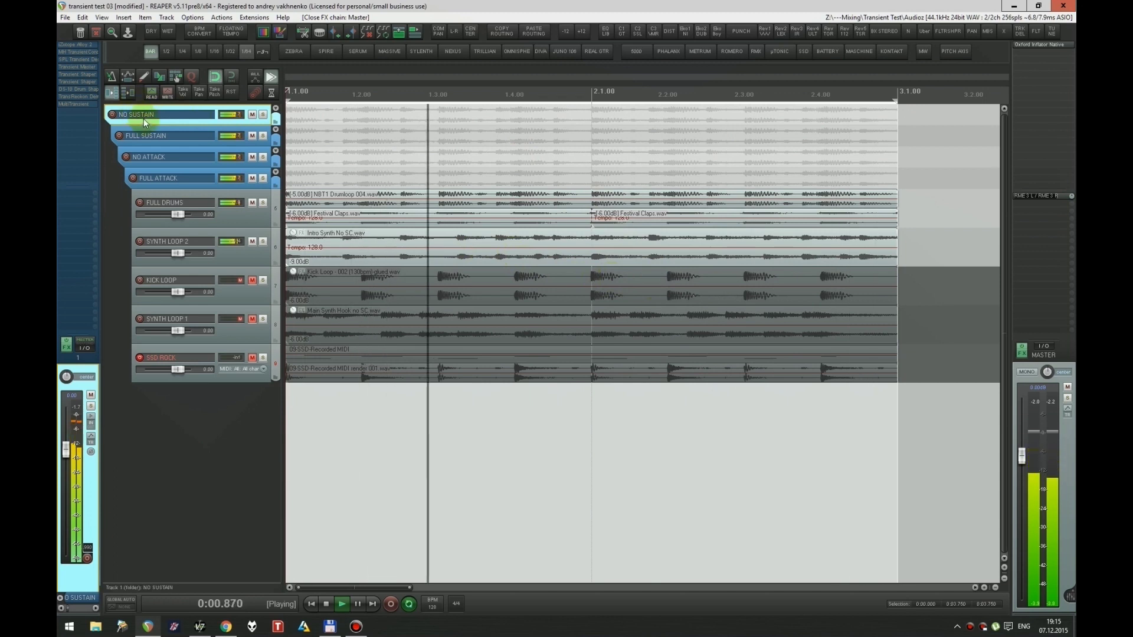
key(space)
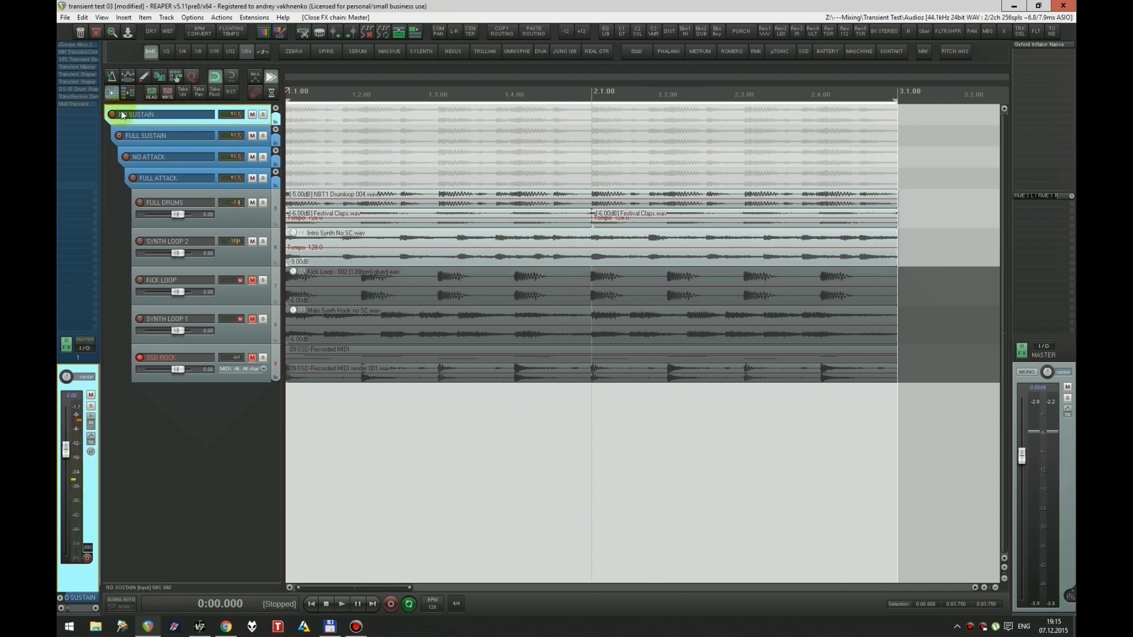
Step: Step through the NO SUSTAIN, FULL SUSTAIN, NO ATTACK and FULL ATTACK folder tracks to show the test routing
key(Down)
key(Down)
key(Down)
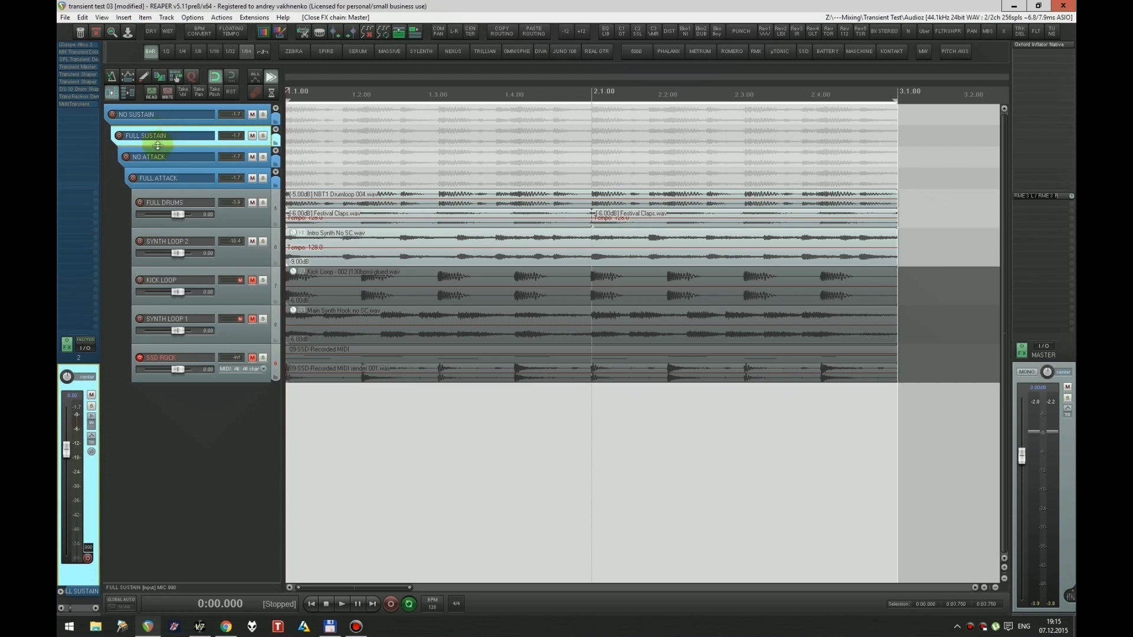
click(154, 115)
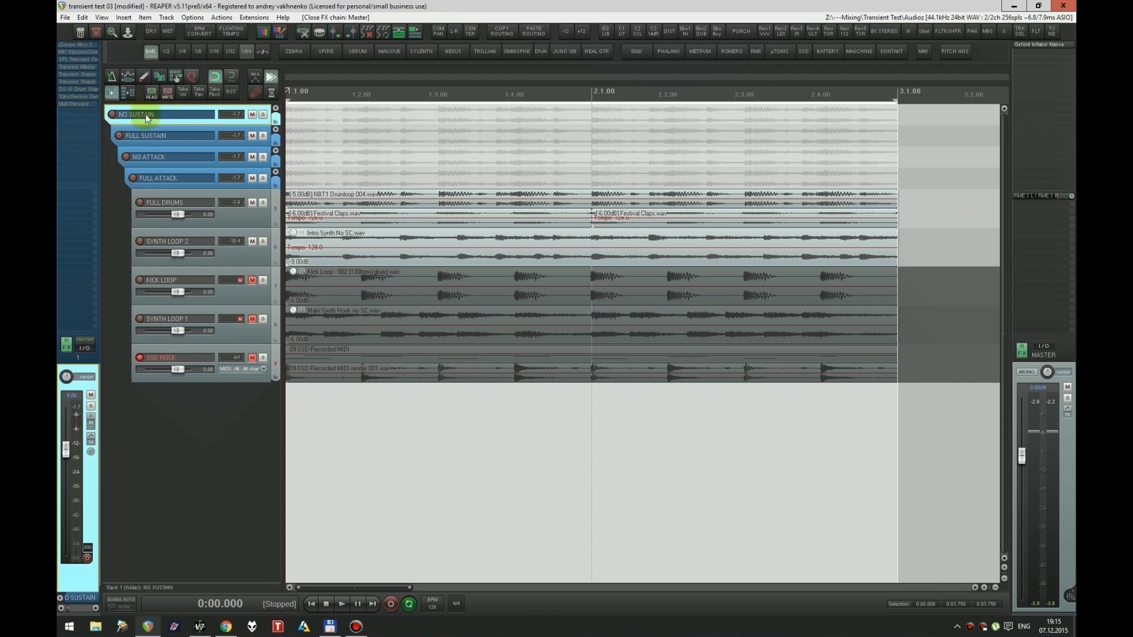
click(147, 136)
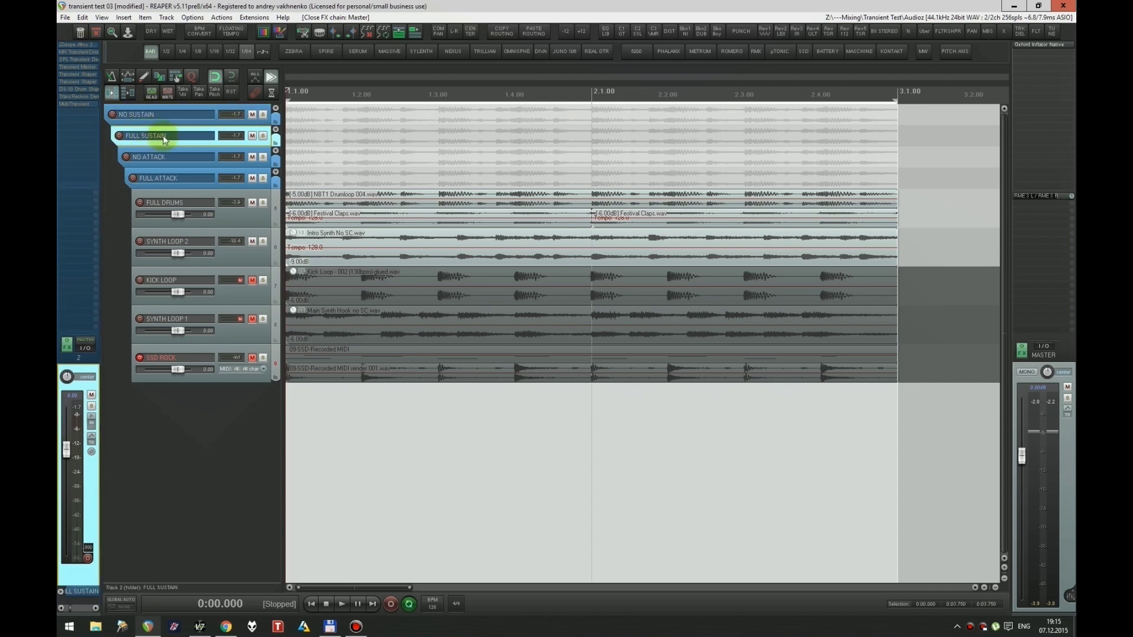
click(165, 157)
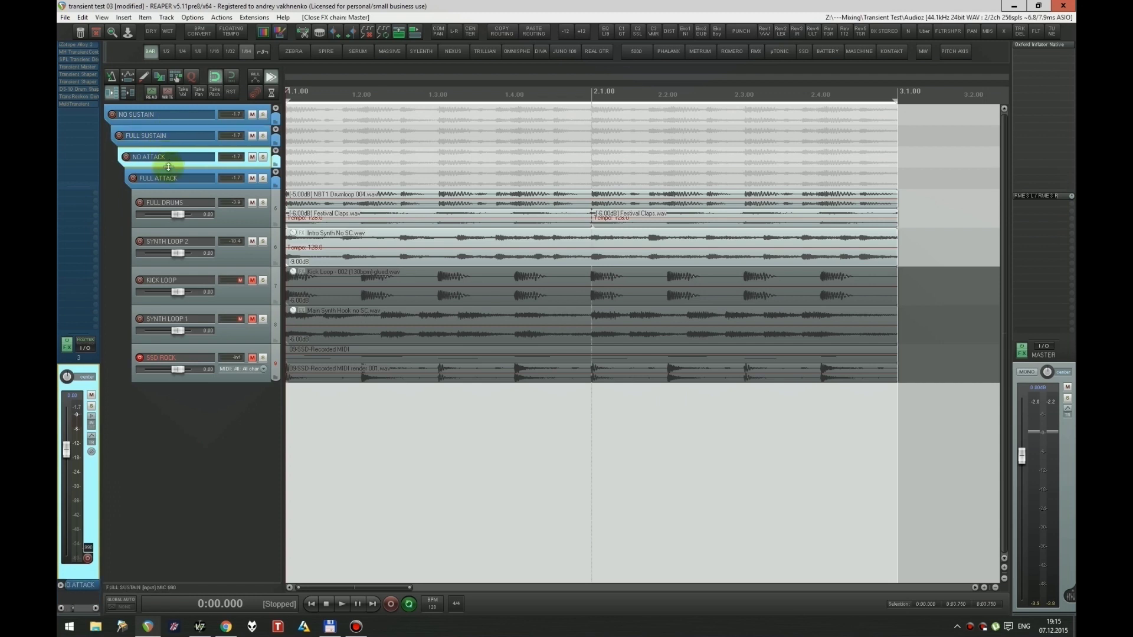
click(169, 178)
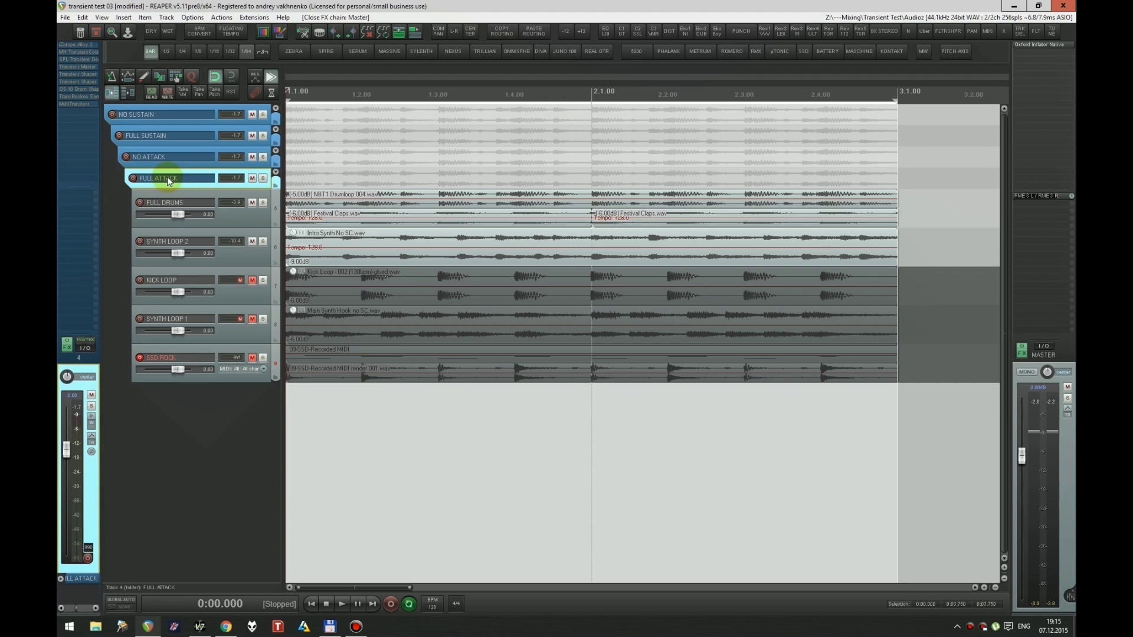
Step: Start playback with the NO SUSTAIN track's FX chain open and enable iZotope Alloy 2
click(165, 116)
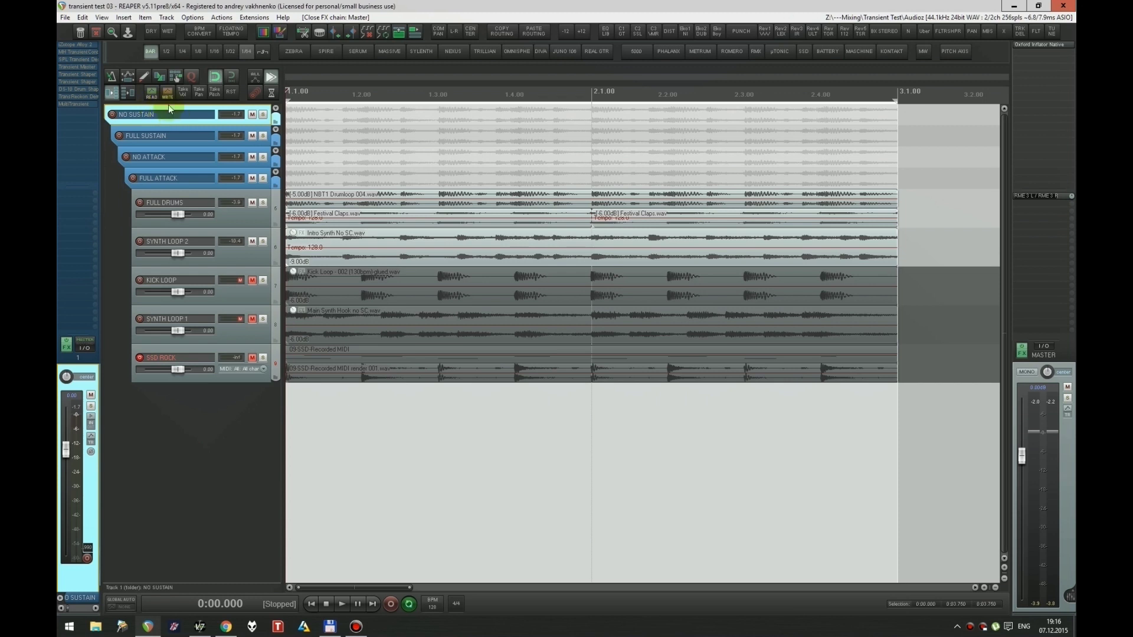
key(space)
double_click(179, 121)
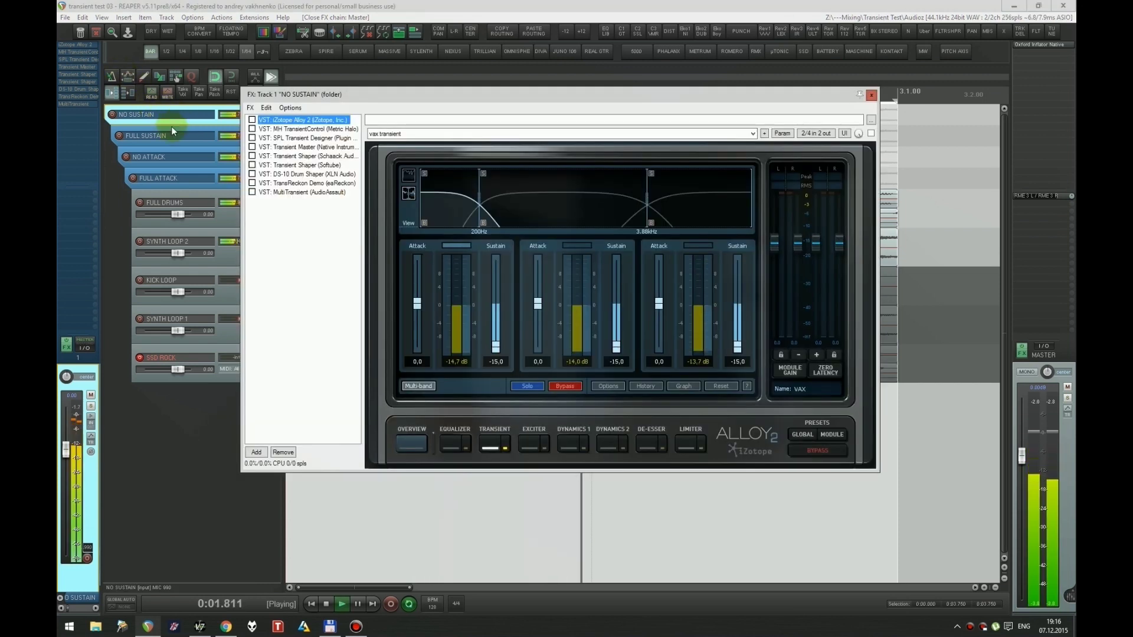
key(ctrl+b)
Step: During playback, swap the active plug-in from Alloy 2 to MH TransientControl and on to SPL Transient Designer
click(316, 129)
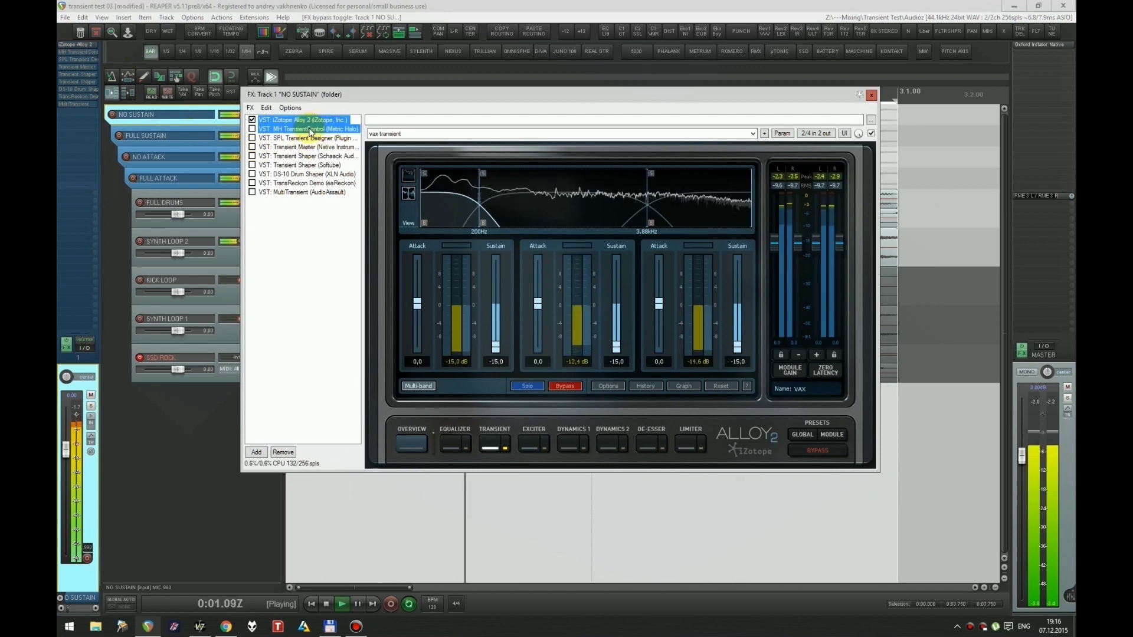
key(ctrl+b)
click(314, 137)
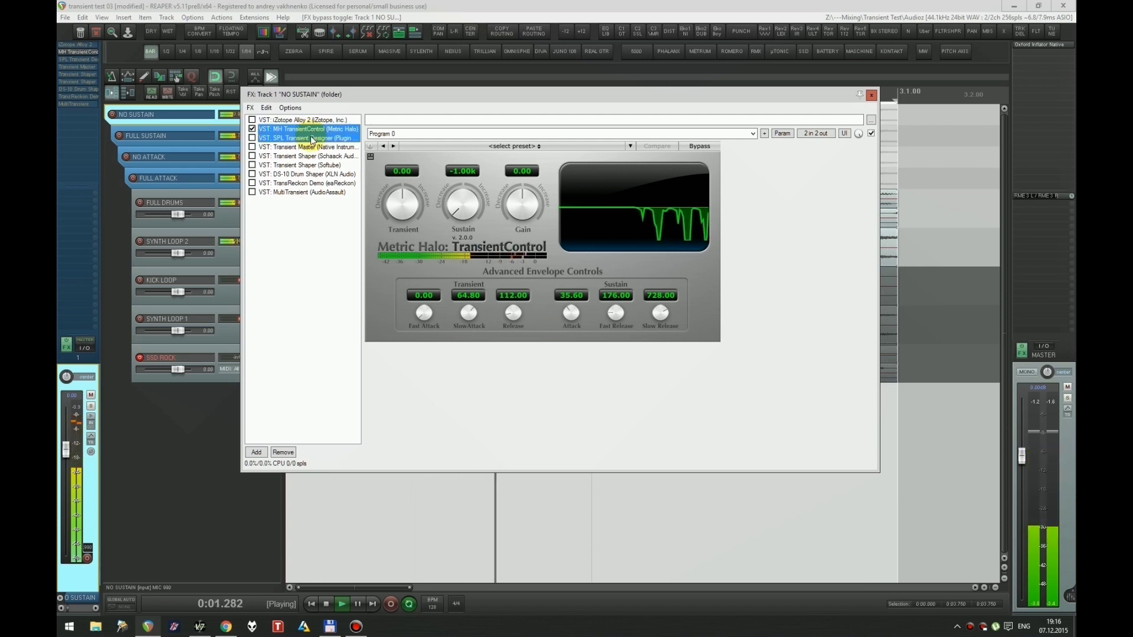
key(ctrl+b)
Step: Swap the active plug-in from SPL Transient Designer to Transient Master and on to the Schaack Transient Shaper
drag(312, 140, 312, 150)
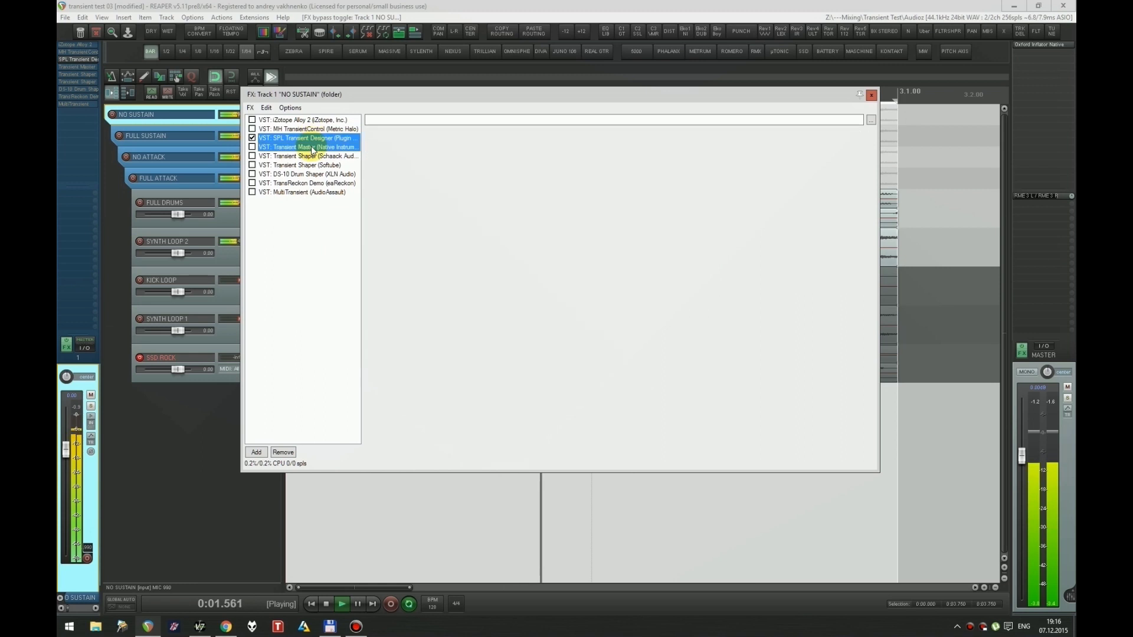
key(ctrl+b)
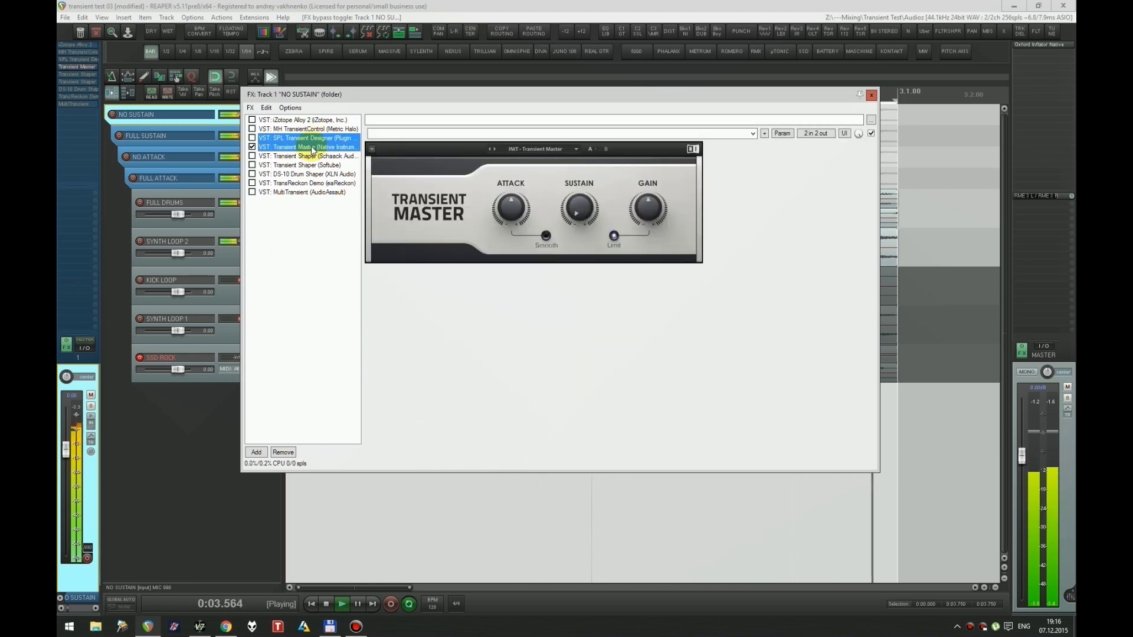
click(312, 147)
shift+click(312, 157)
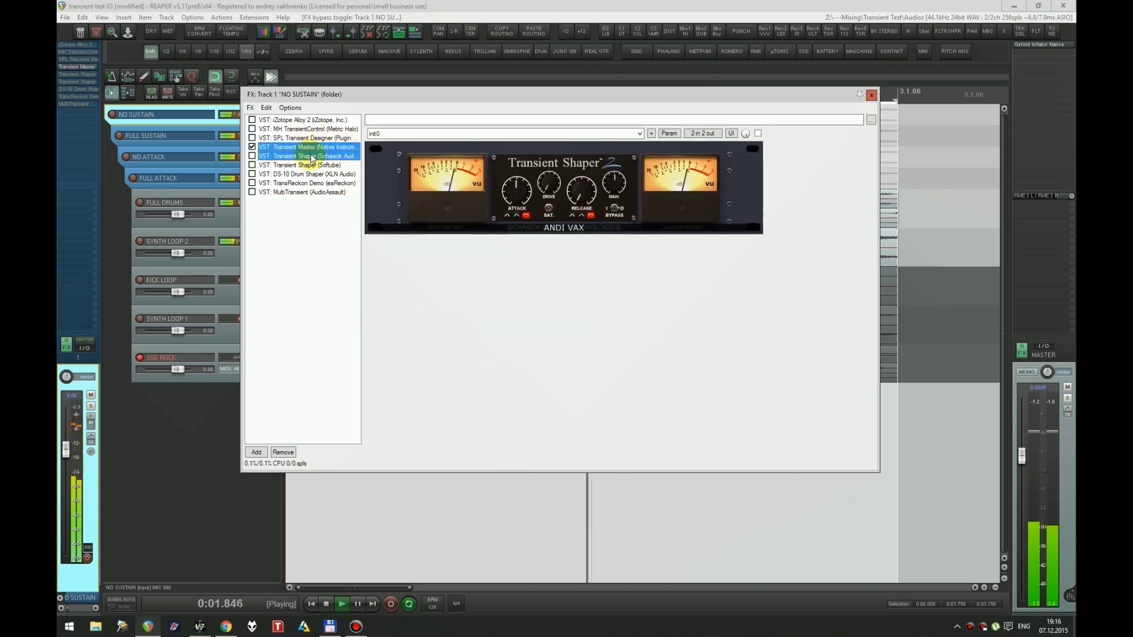
key(ctrl+b)
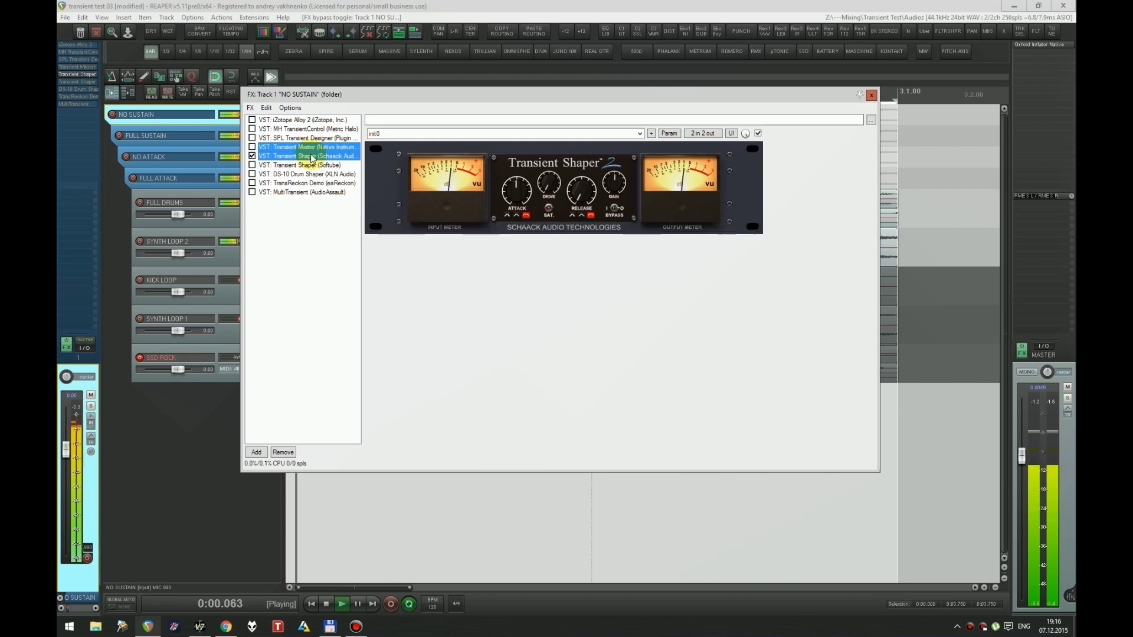
Step: Swap the active plug-in from the Schaack to the Softube Transient Shaper and on to DS-10 Drum Shaper
click(312, 158)
shift+click(312, 165)
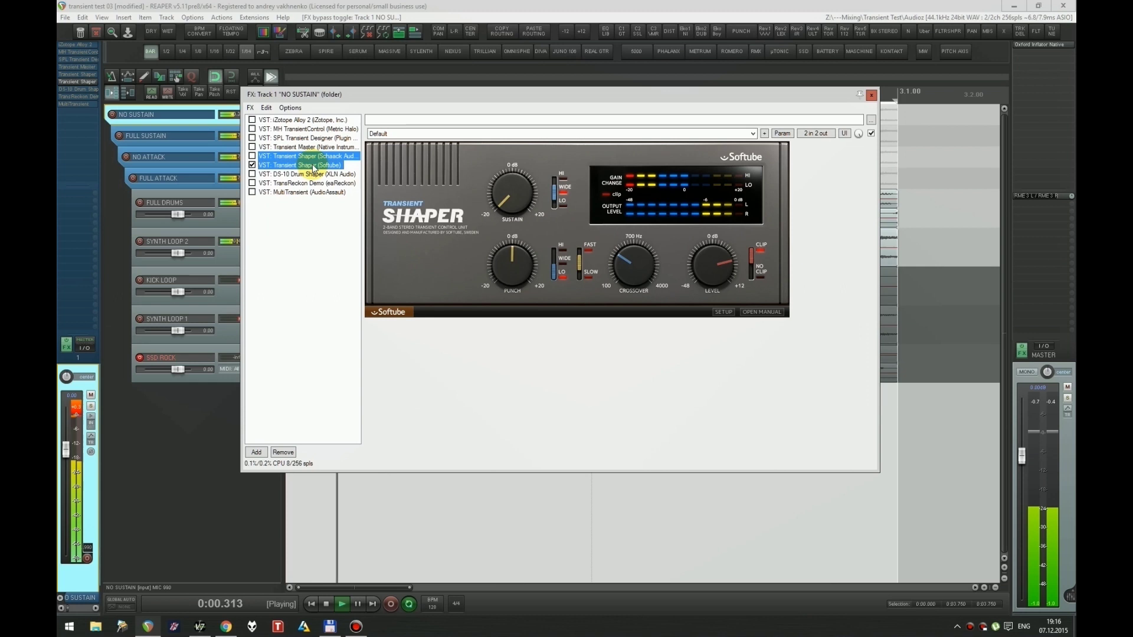
key(ctrl+b)
click(313, 165)
shift+click(313, 175)
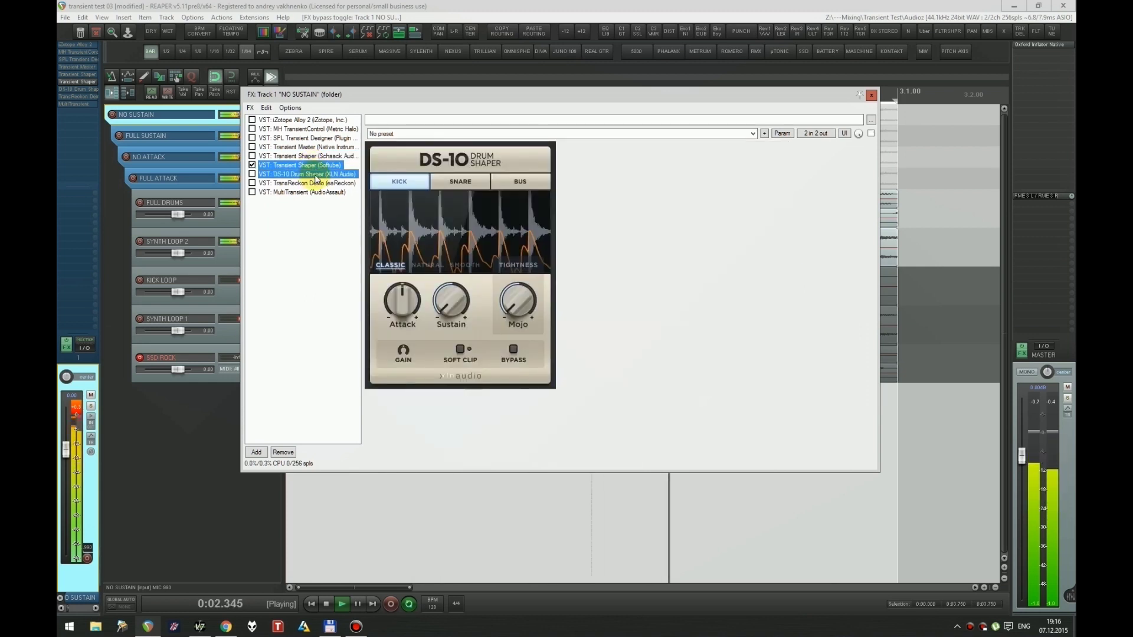
key(ctrl+b)
Step: Swap the active plug-in from DS-10 Drum Shaper to TransReckon Demo and on to MultiTransient
click(315, 174)
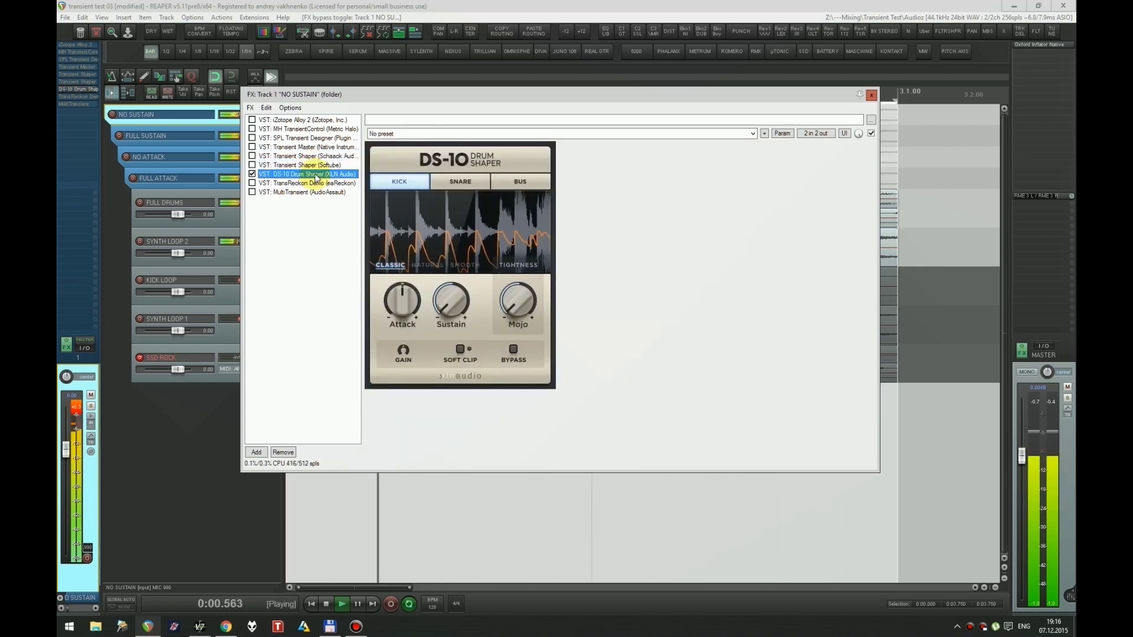
shift+click(316, 184)
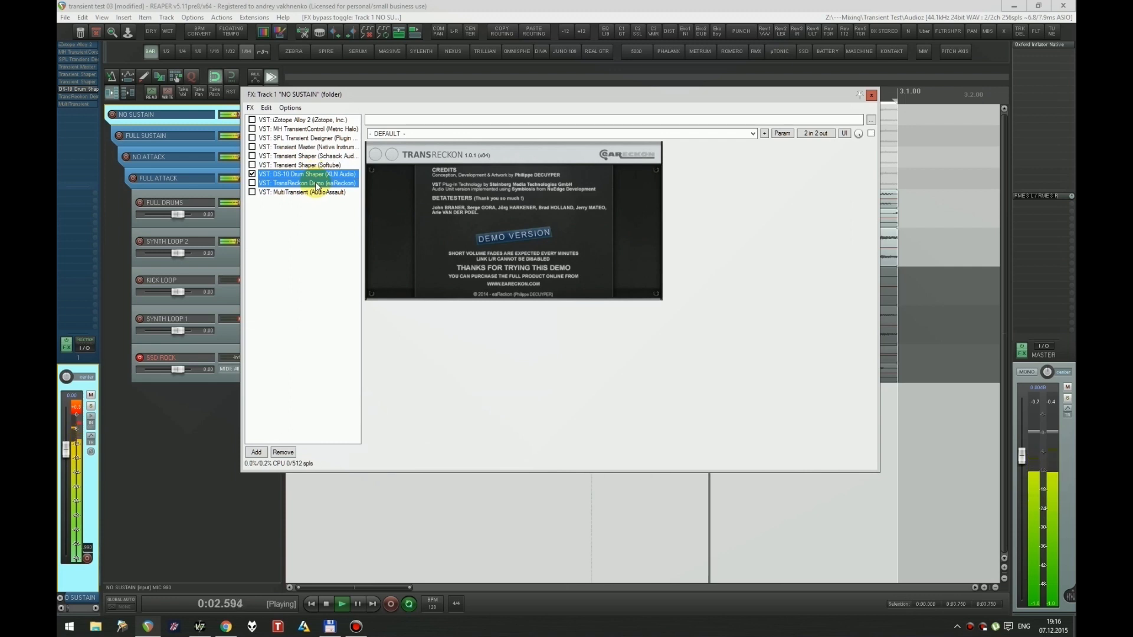
key(ctrl+b)
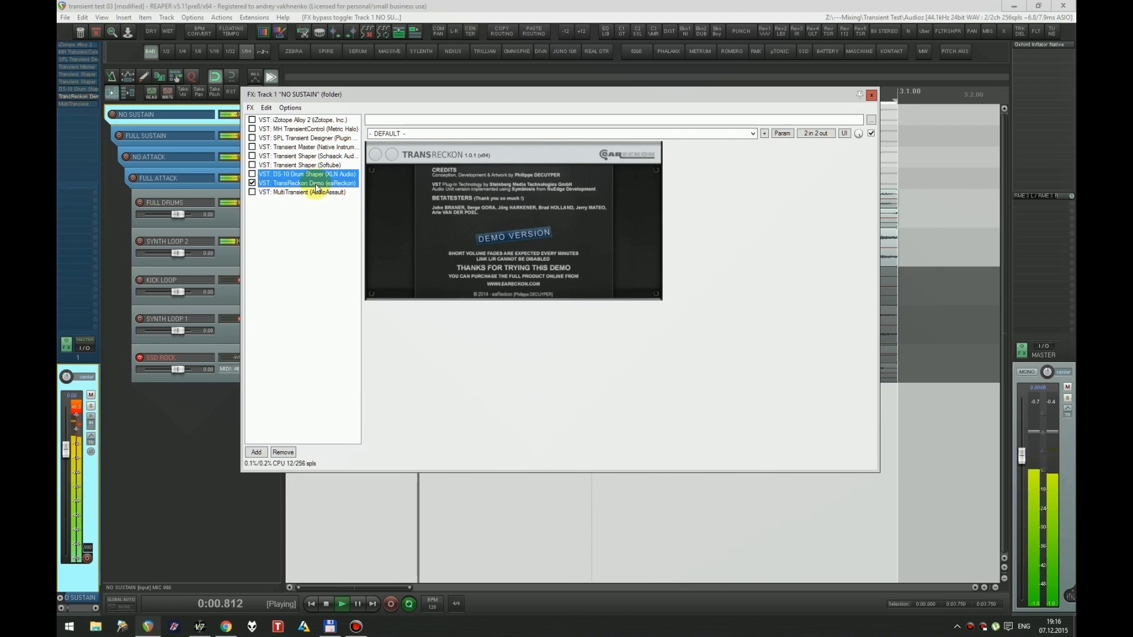
click(317, 184)
shift+click(295, 192)
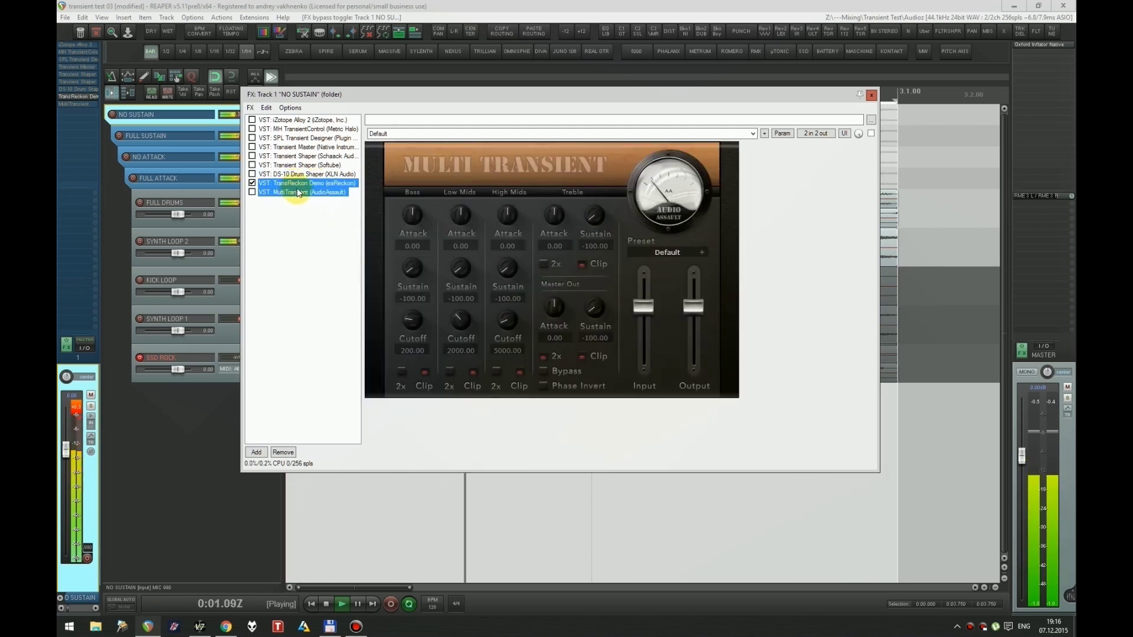
key(ctrl+b)
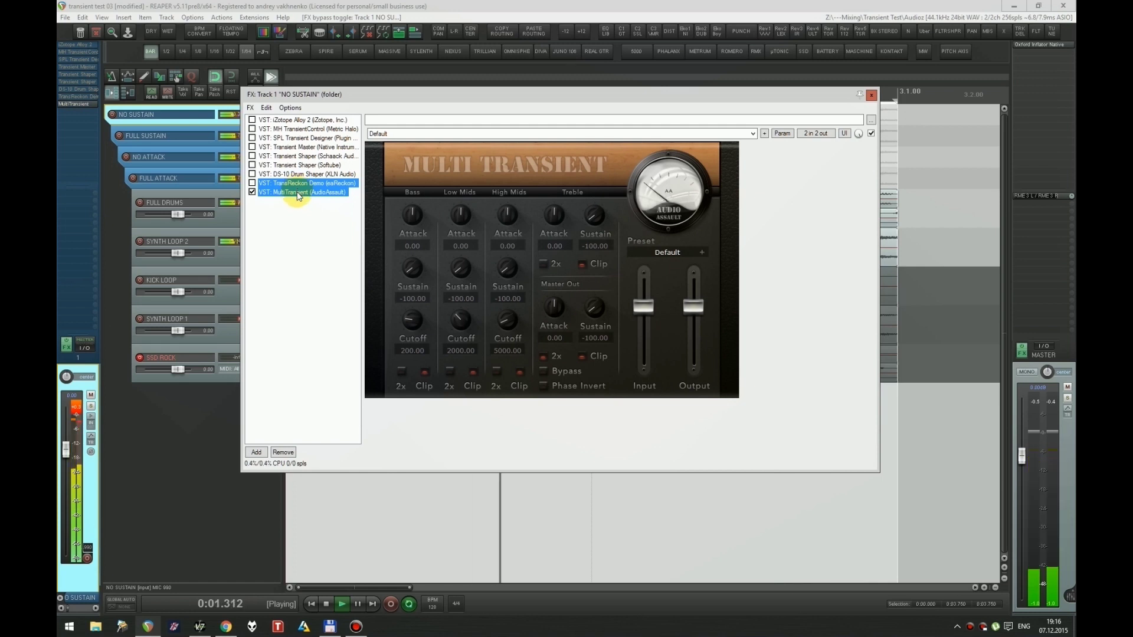
Step: Swap the active plug-in on the NO SUSTAIN track from MultiTransient back to Alloy 2 during playback
click(297, 193)
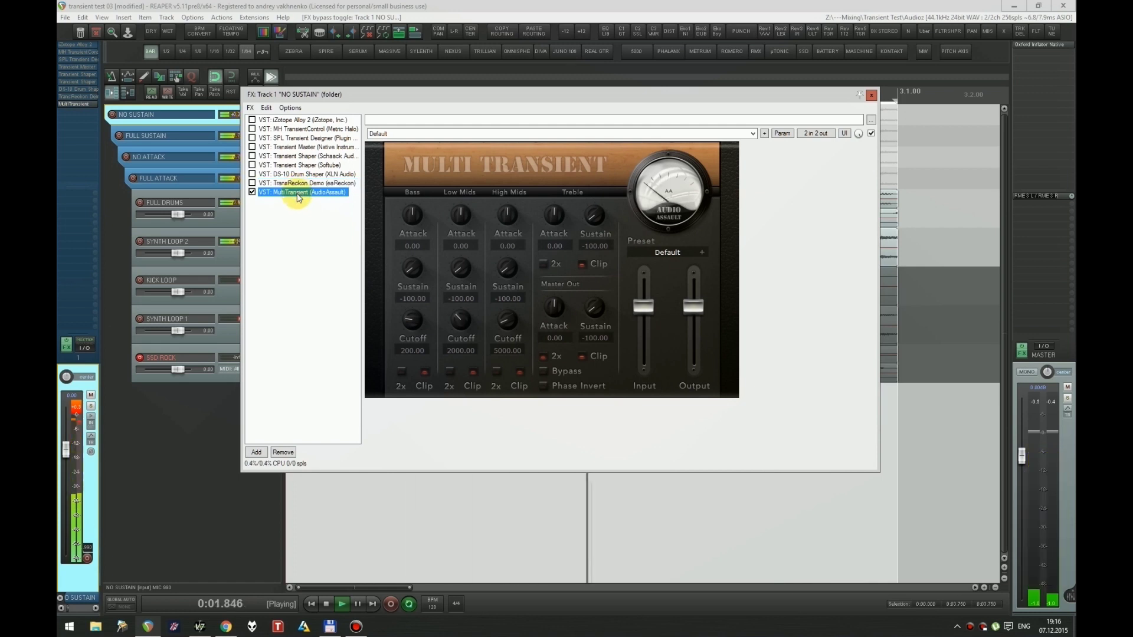
ctrl+click(306, 121)
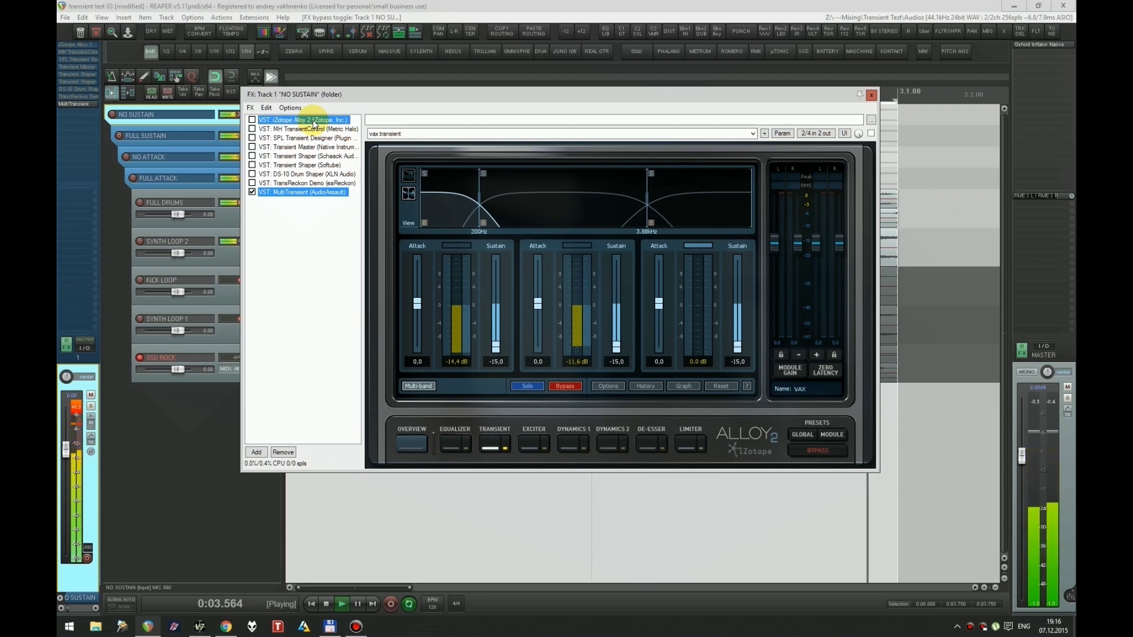
key(ctrl+b)
click(315, 122)
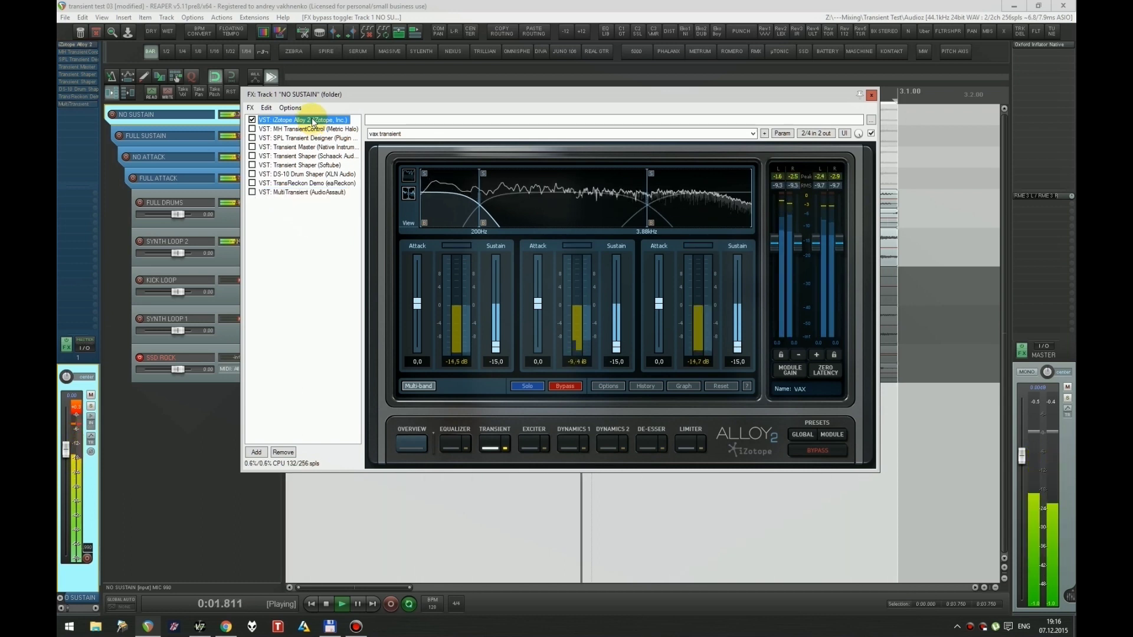
Step: Compare the sound with Alloy 2 bypassed and enabled, leave it bypassed and stop playback
key(ctrl+b)
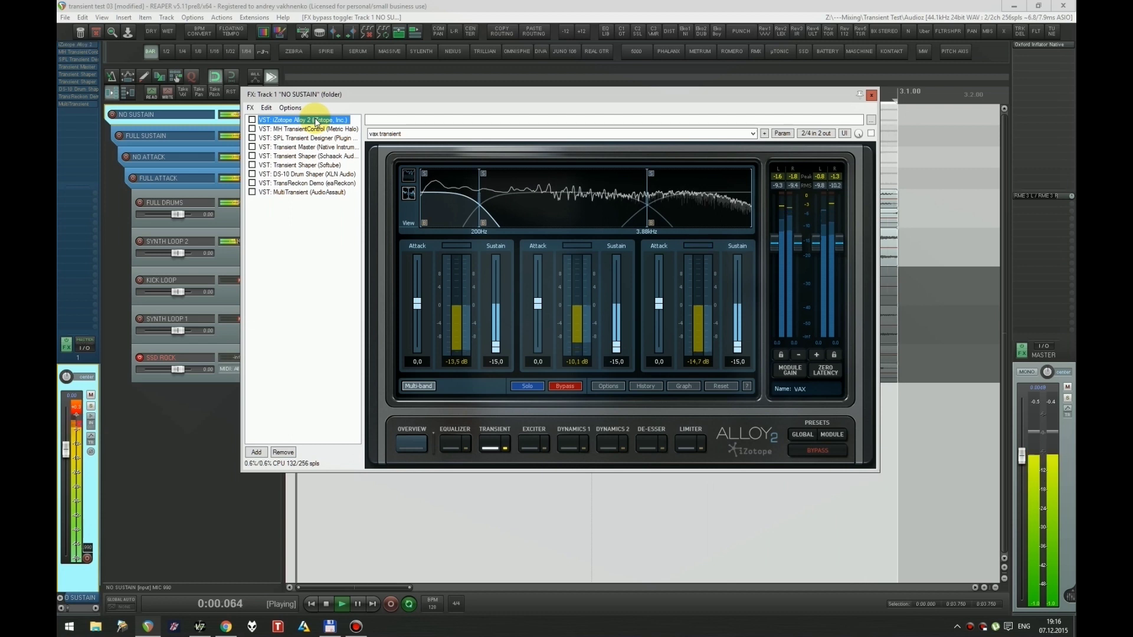
key(ctrl+b)
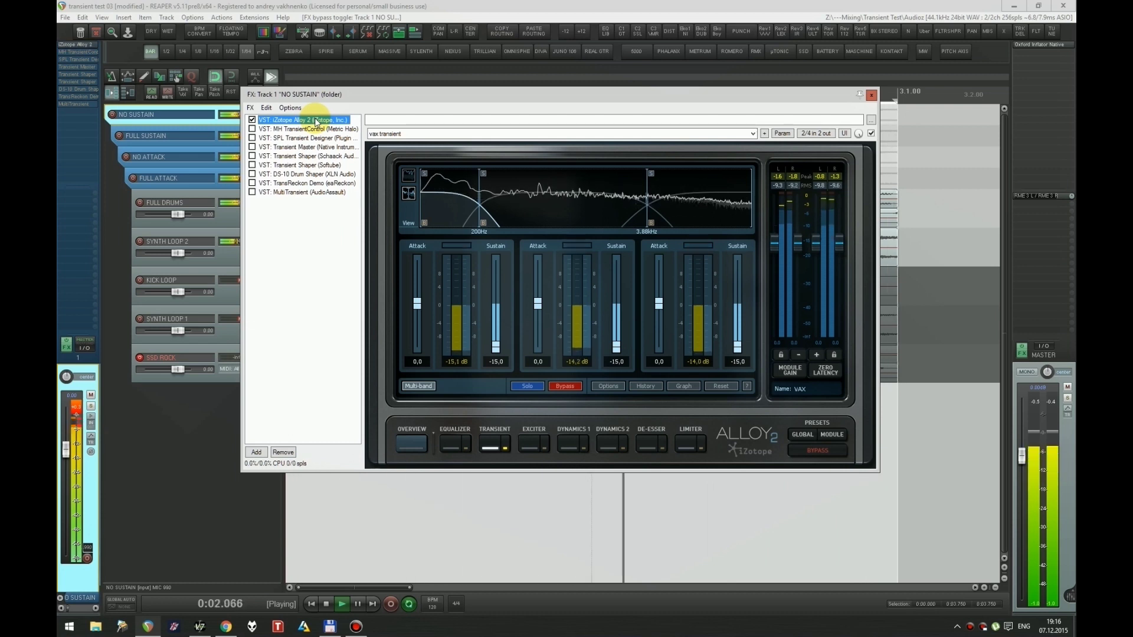
key(space)
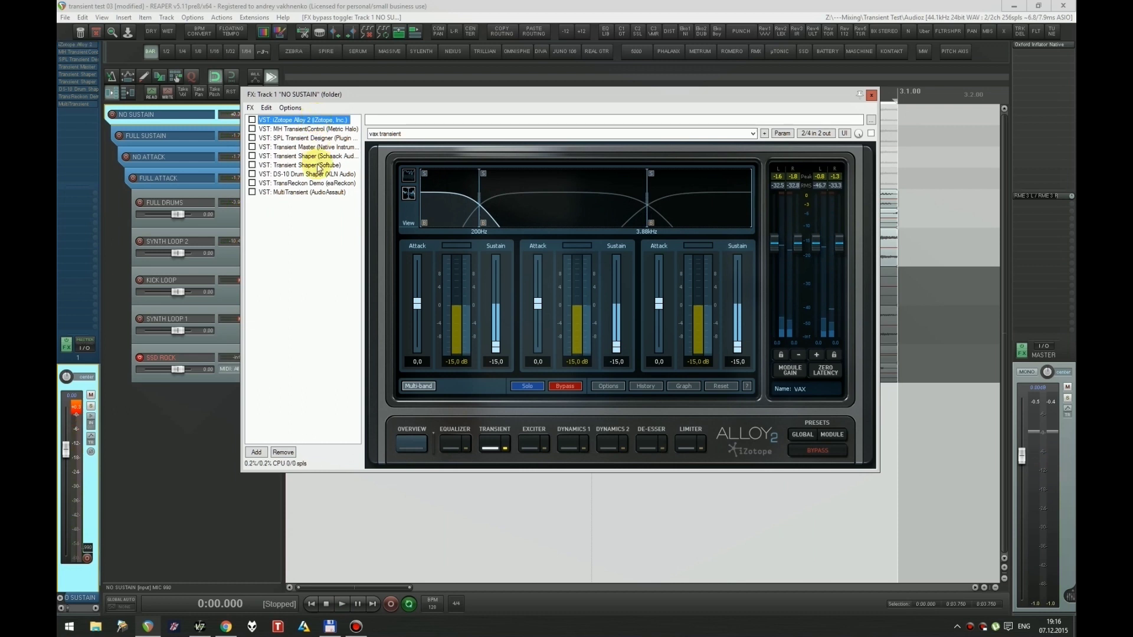
Step: Review the MultiTransient, TransReckon, MH TransientControl and Alloy 2 interfaces, moving the effects window clear of the tracks, and close it
click(305, 194)
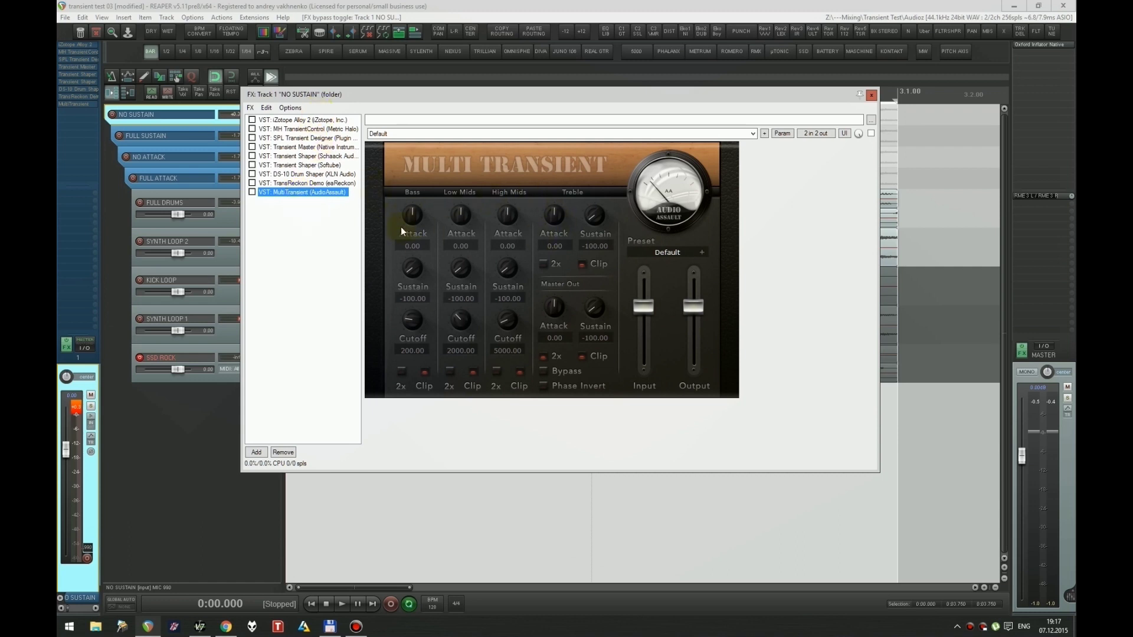
click(313, 184)
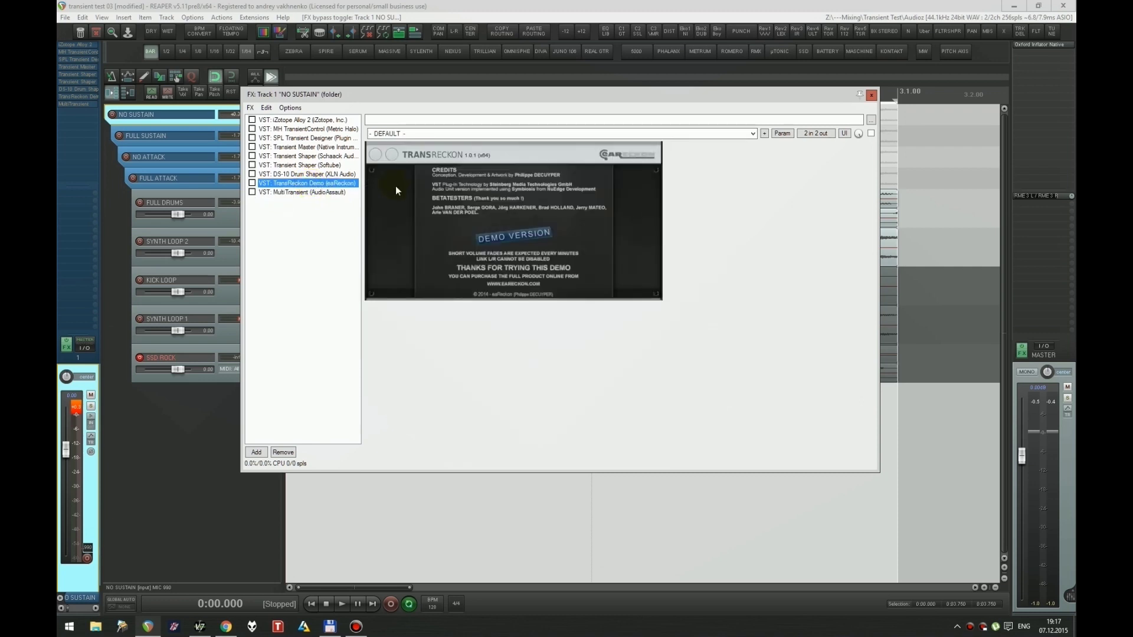
click(299, 130)
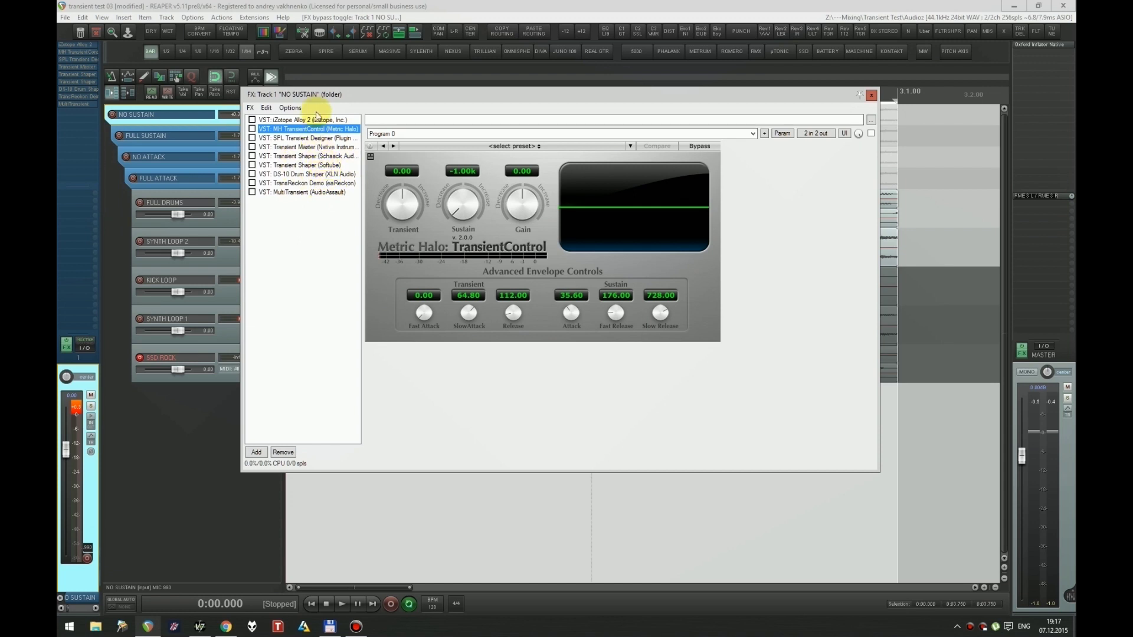
drag(321, 95, 455, 115)
click(436, 135)
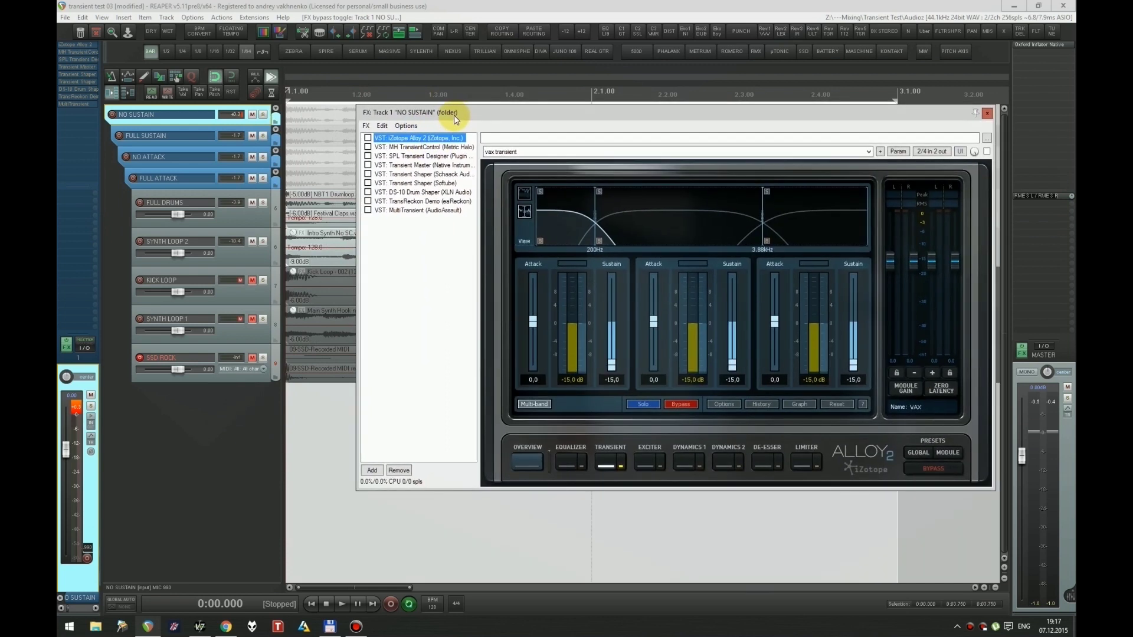
drag(466, 114, 459, 157)
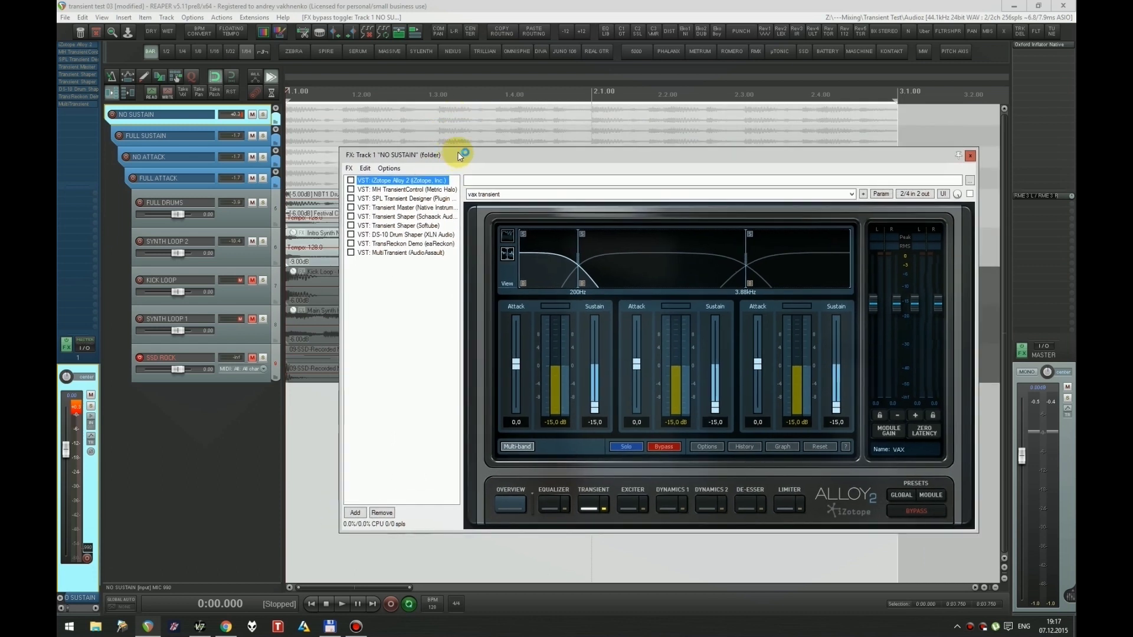
key(Escape)
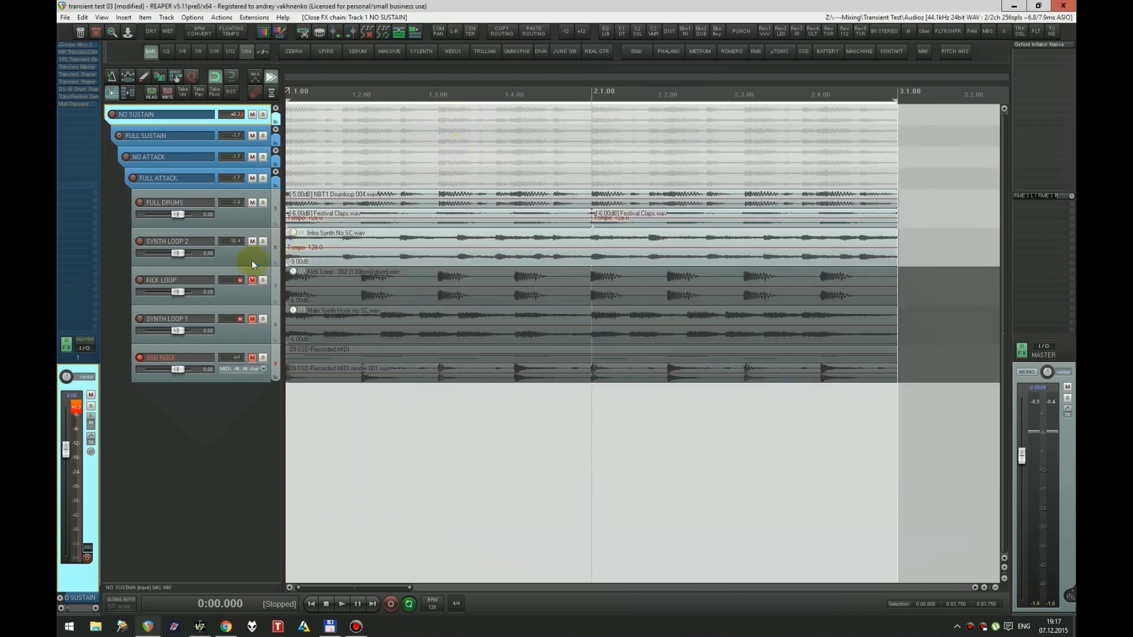
Step: Solo the KICK LOOP track and start playback
click(254, 292)
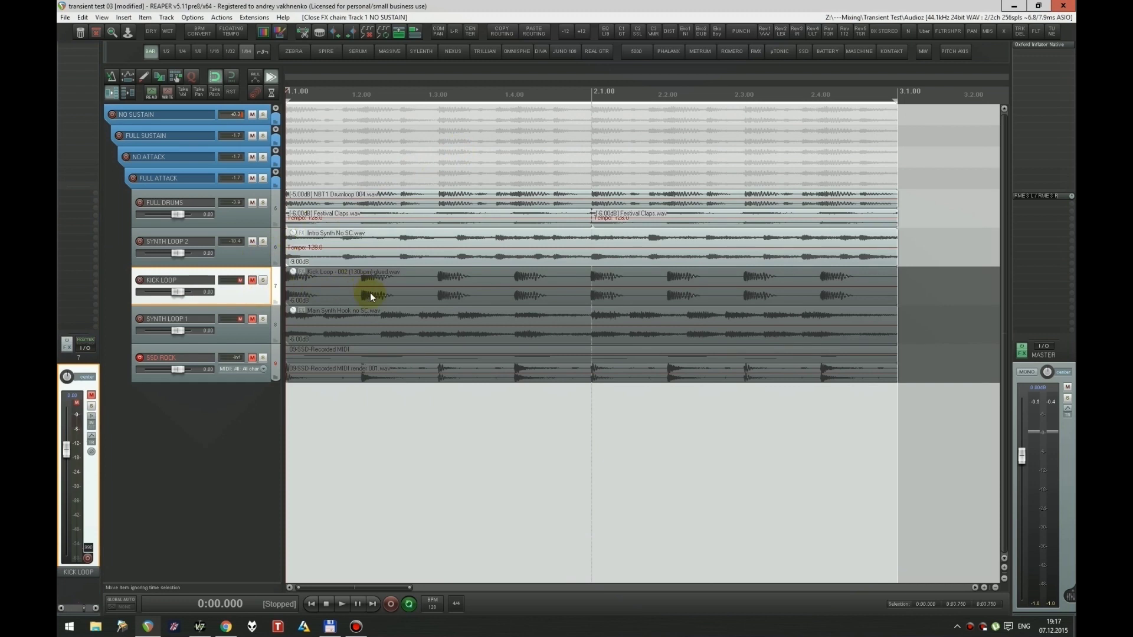
key(F6)
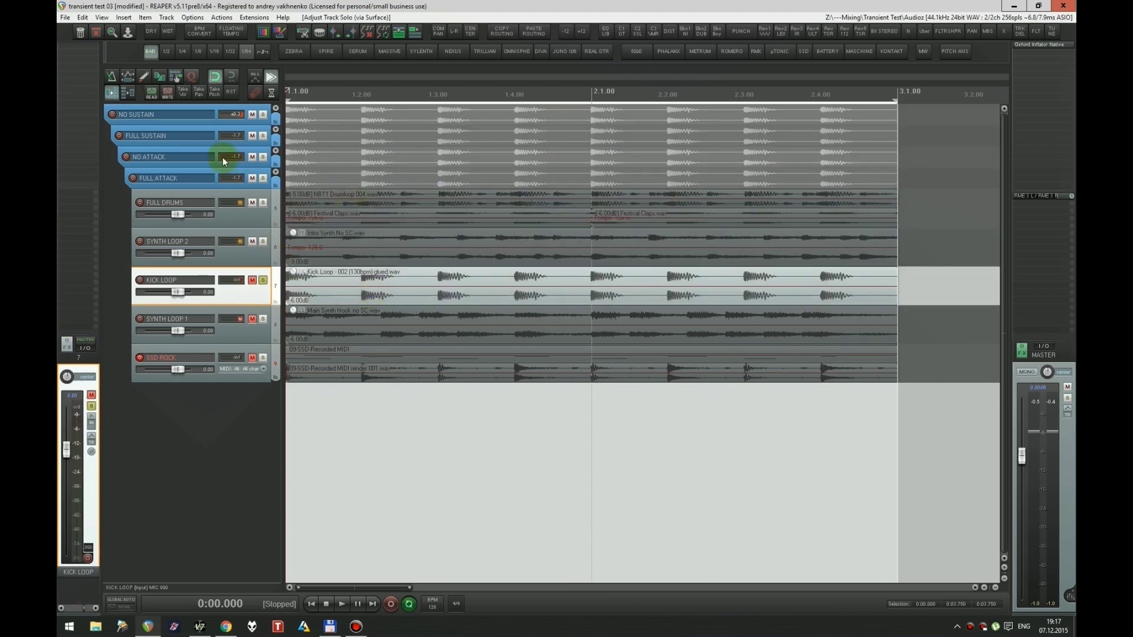
key(space)
Step: Open the effects chain of the NO SUSTAIN track and enable Alloy 2 on the kick loop
click(193, 116)
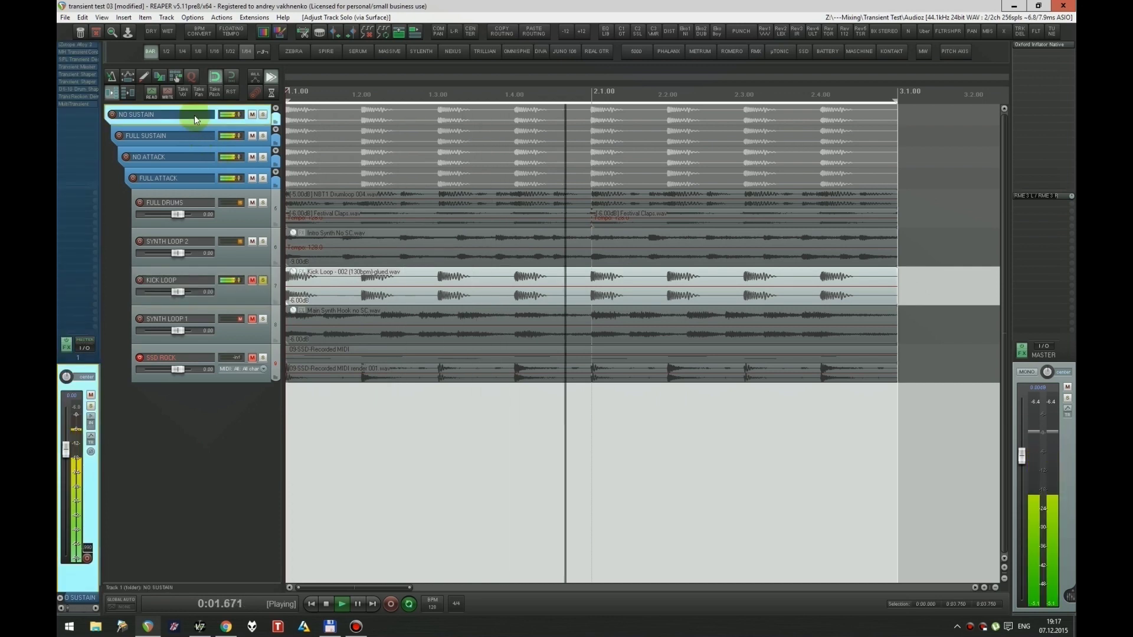
key(f)
click(351, 181)
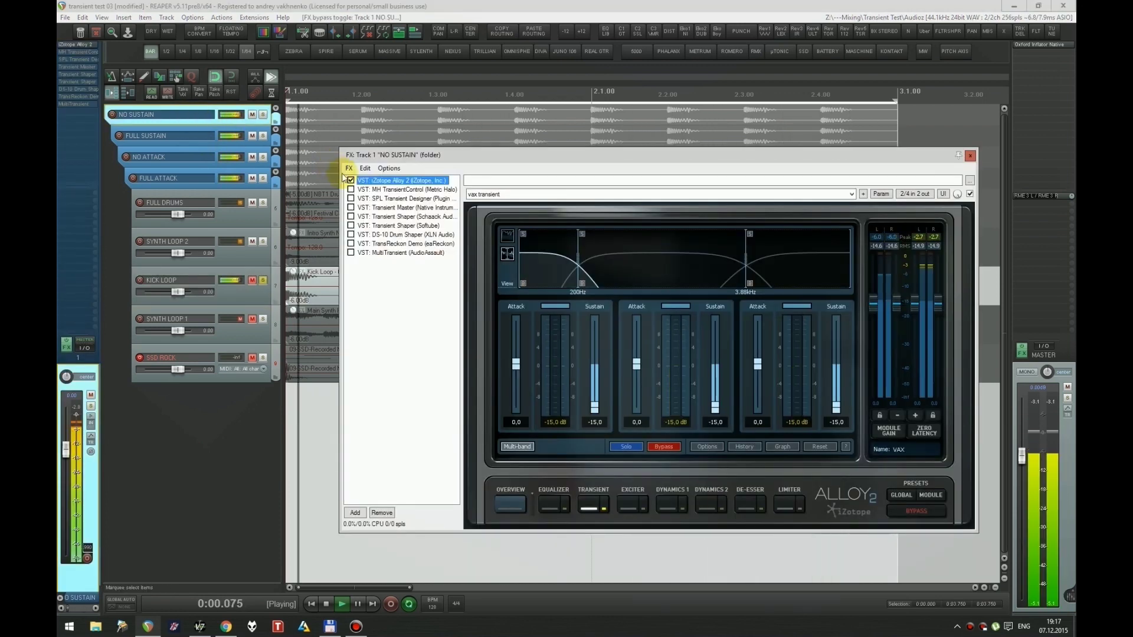
Step: Swap the active plug-in on the kick loop from Alloy 2 to MH TransientControl and on to SPL Transient Designer
ctrl+click(382, 190)
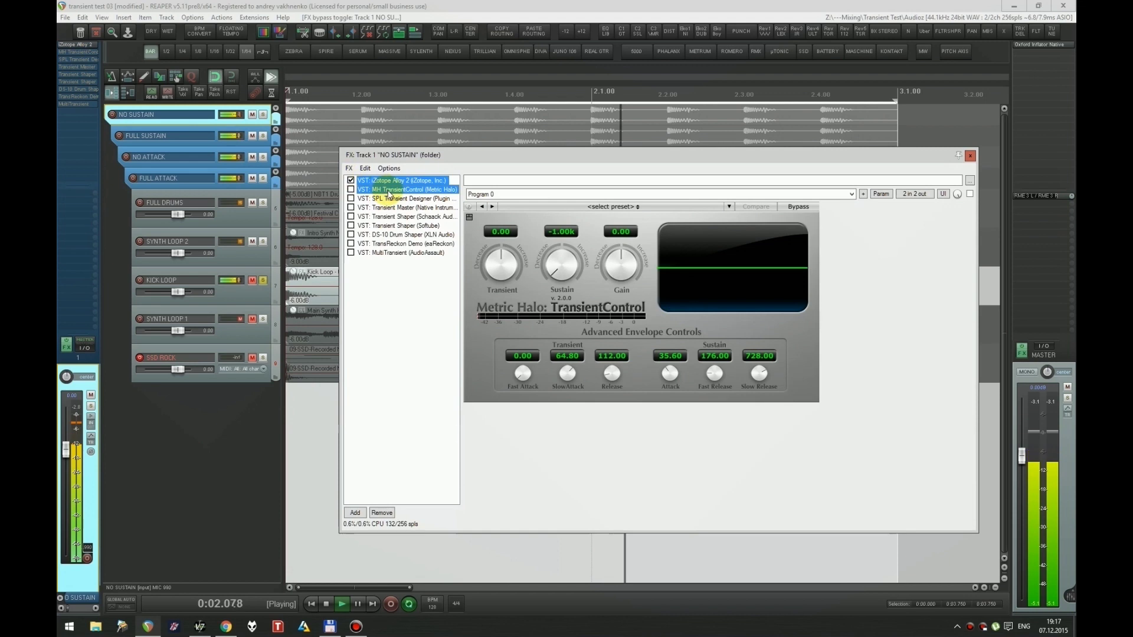
key(ctrl+b)
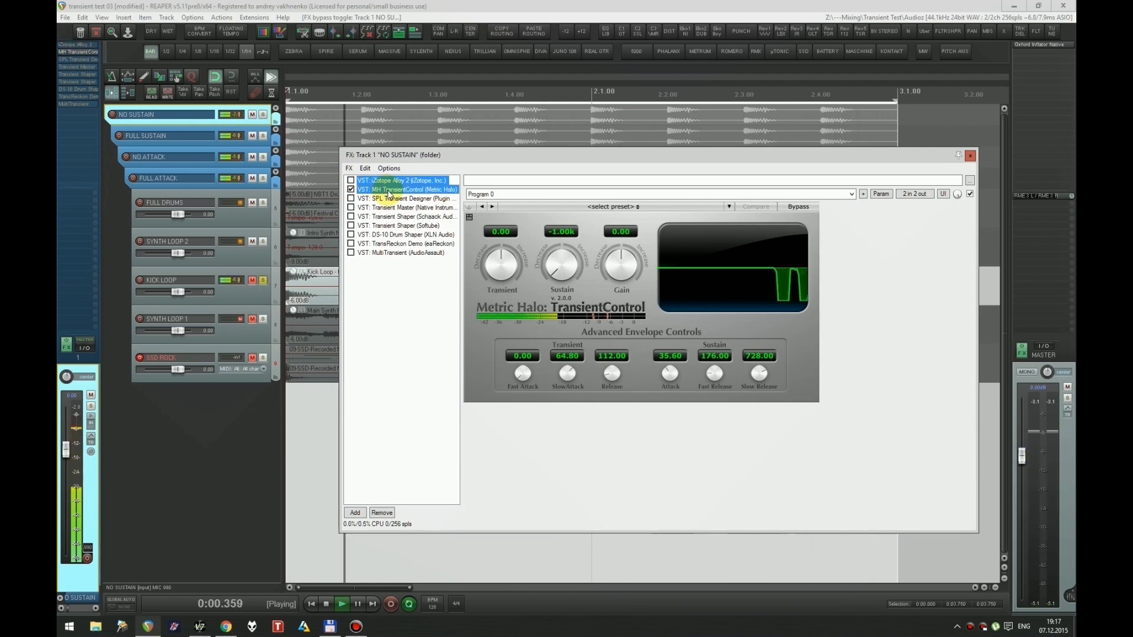
click(388, 191)
ctrl+click(388, 199)
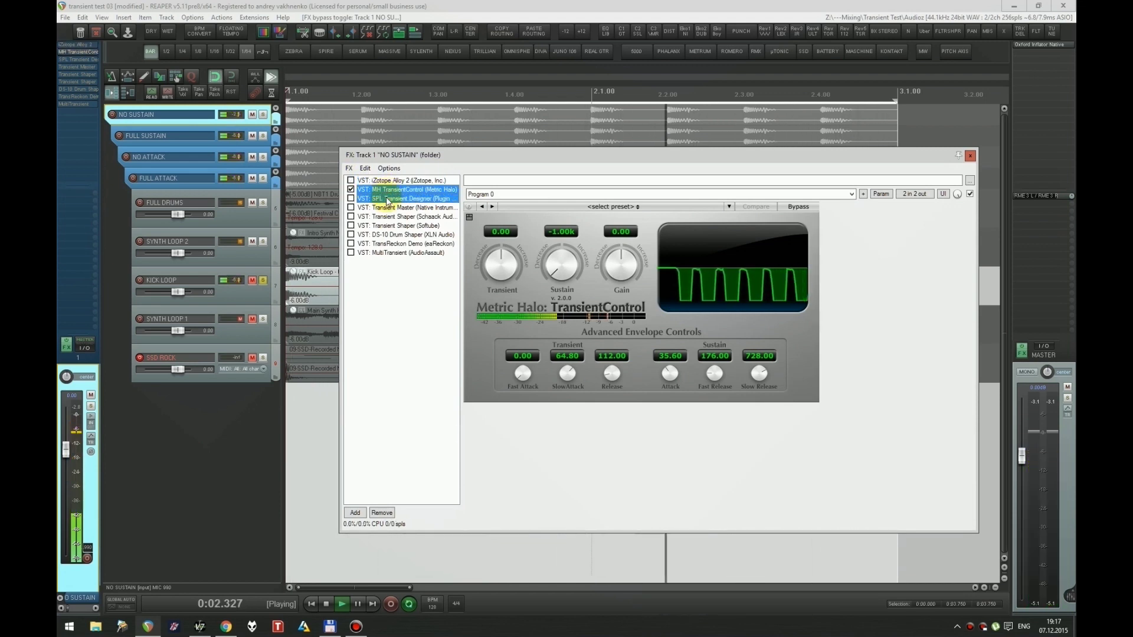
key(ctrl+b)
Step: Swap the active plug-in from SPL Transient Designer to Transient Master and on to the Schaack Transient Shaper
click(389, 201)
ctrl+click(388, 208)
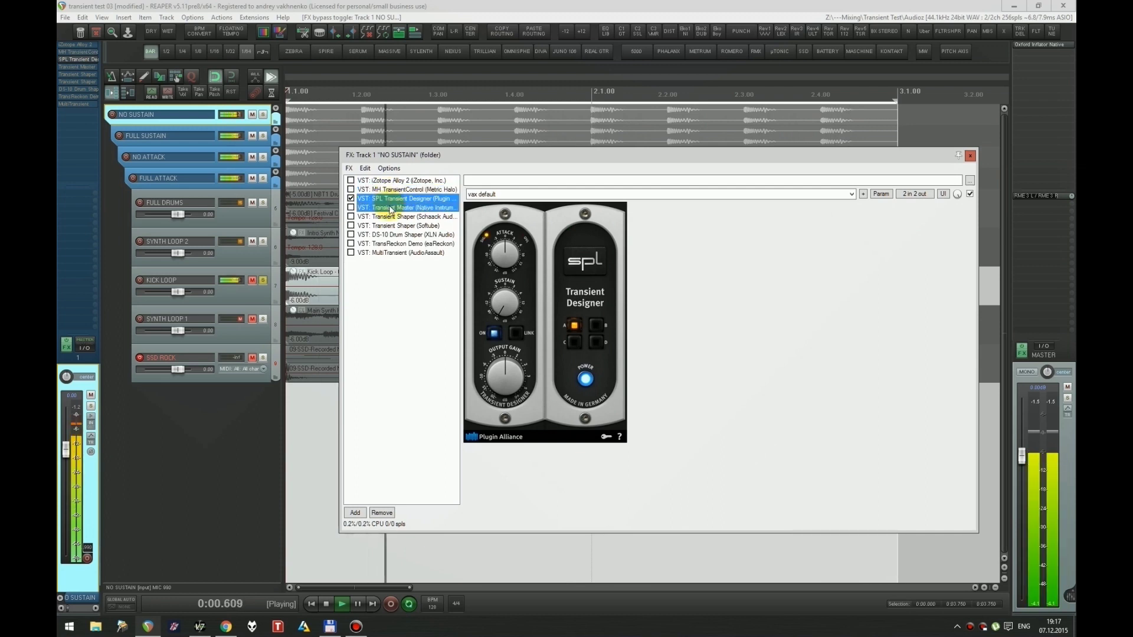
key(ctrl+b)
click(395, 208)
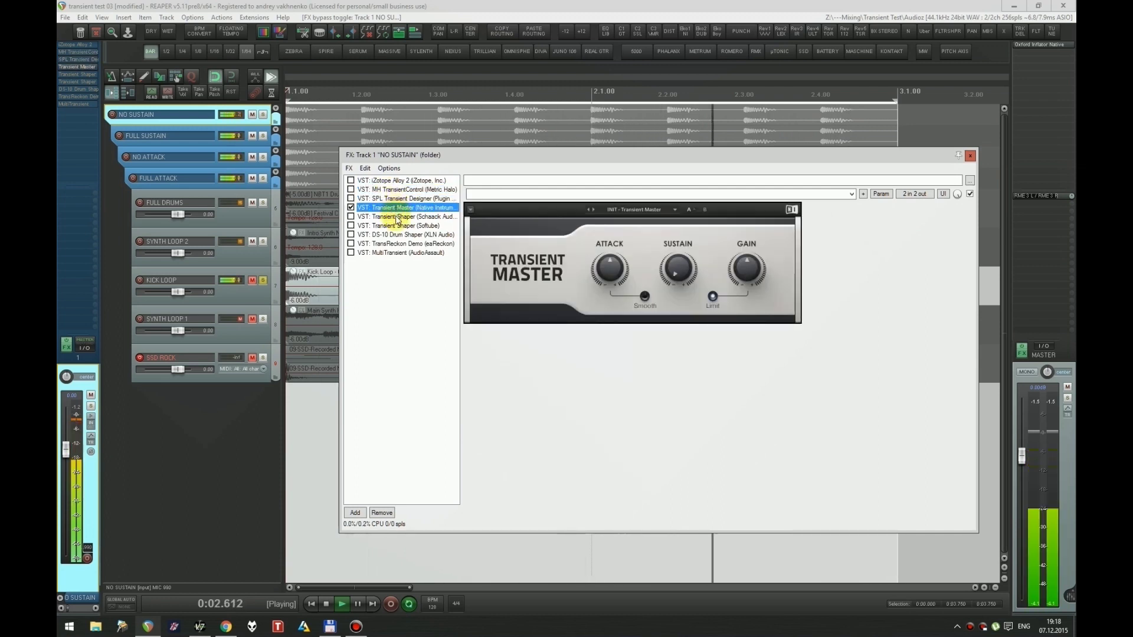
ctrl+click(398, 217)
key(ctrl+b)
Step: Swap the active plug-in from the Schaack to the Softube Transient Shaper and on to DS-10 Drum Shaper
click(399, 216)
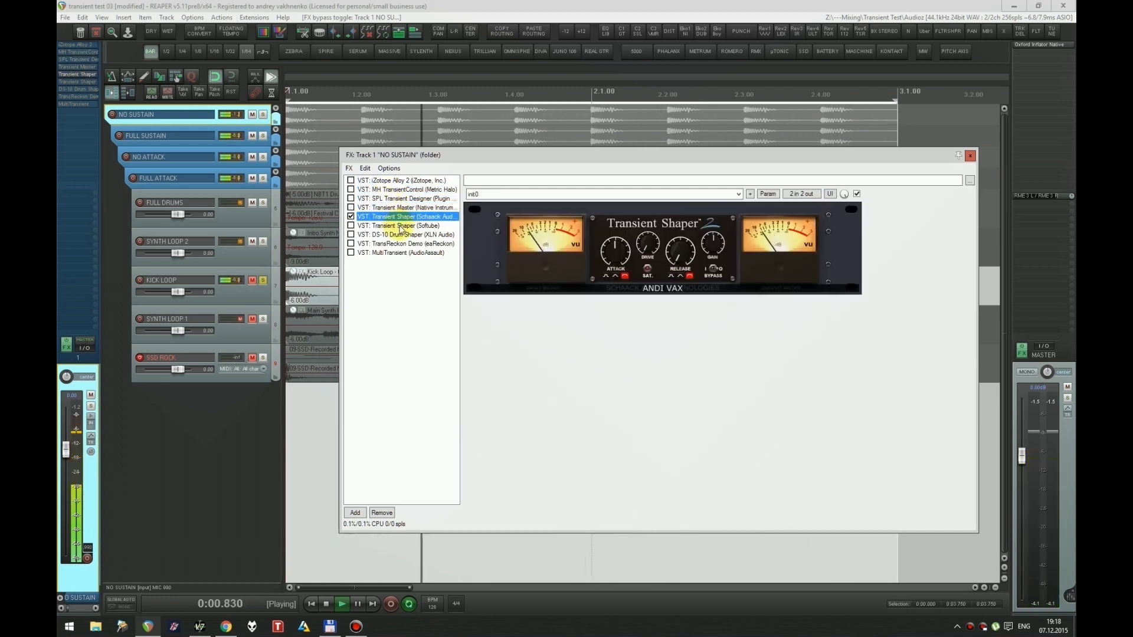
ctrl+click(399, 226)
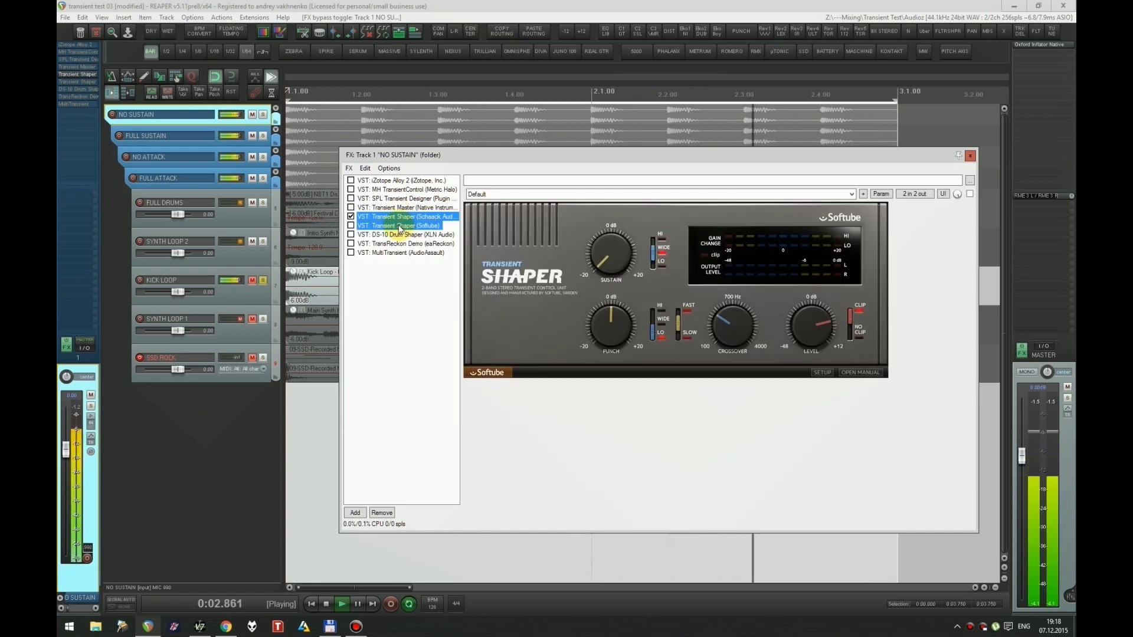
key(ctrl+b)
click(400, 225)
ctrl+click(403, 234)
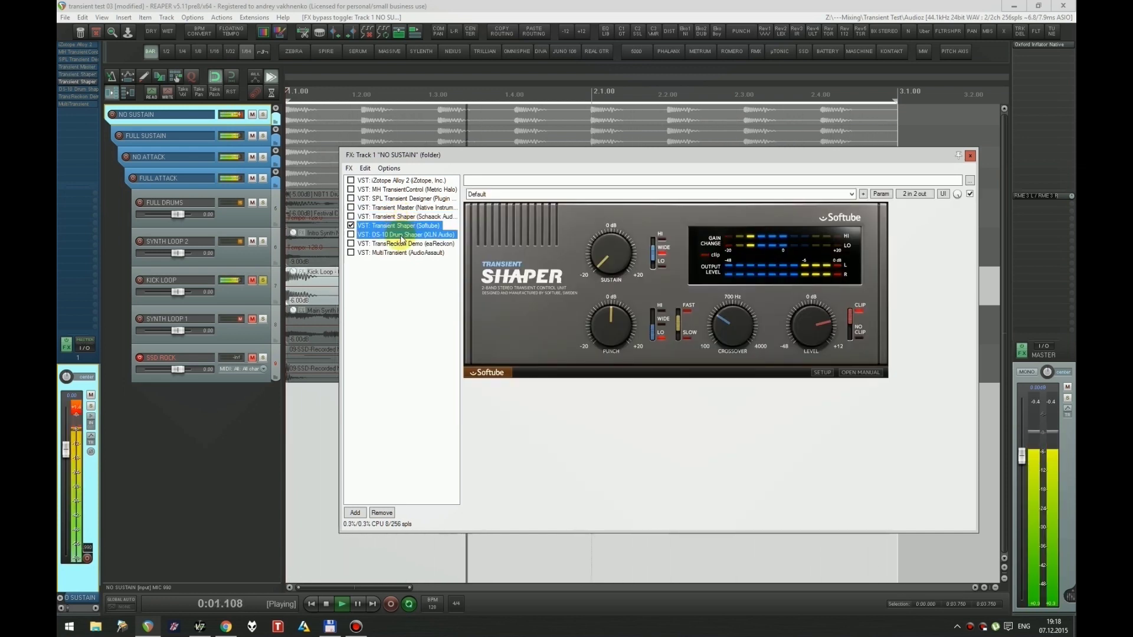
key(ctrl+b)
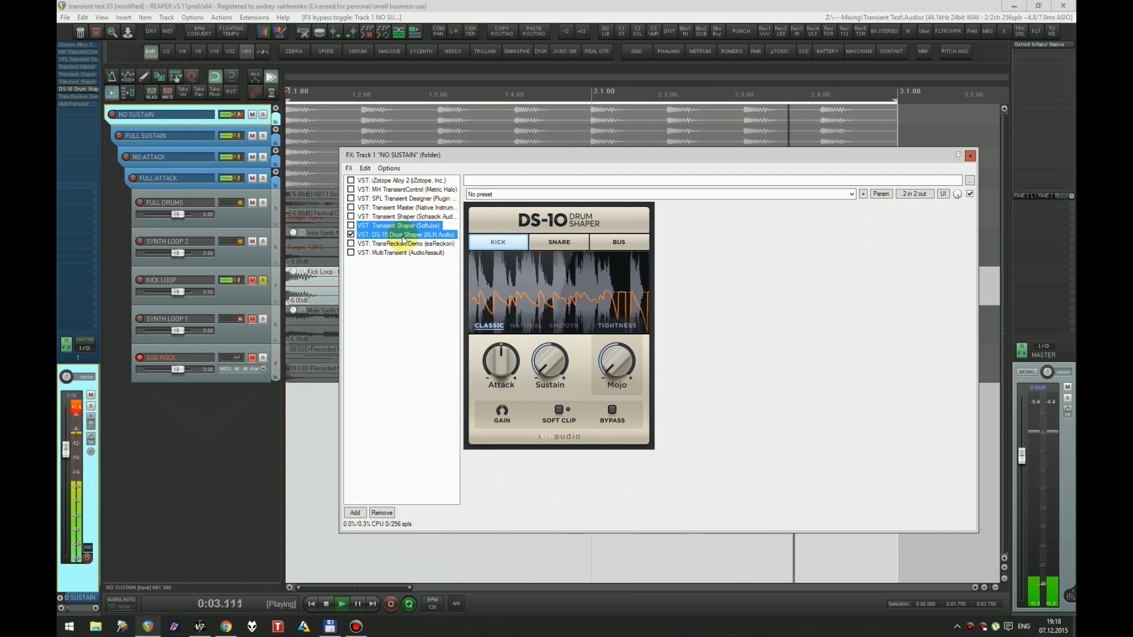
Step: Swap the active plug-in from DS-10 Drum Shaper to TransReckon Demo and on to MultiTransient
click(403, 236)
ctrl+click(403, 244)
key(ctrl+b)
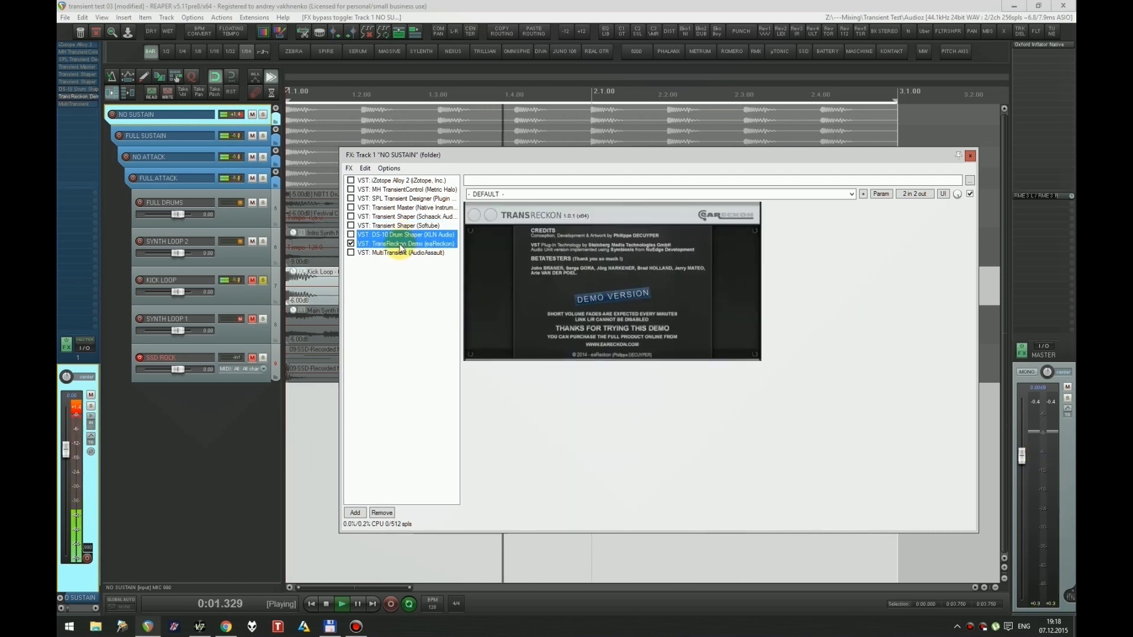
click(402, 244)
ctrl+click(401, 252)
key(ctrl+b)
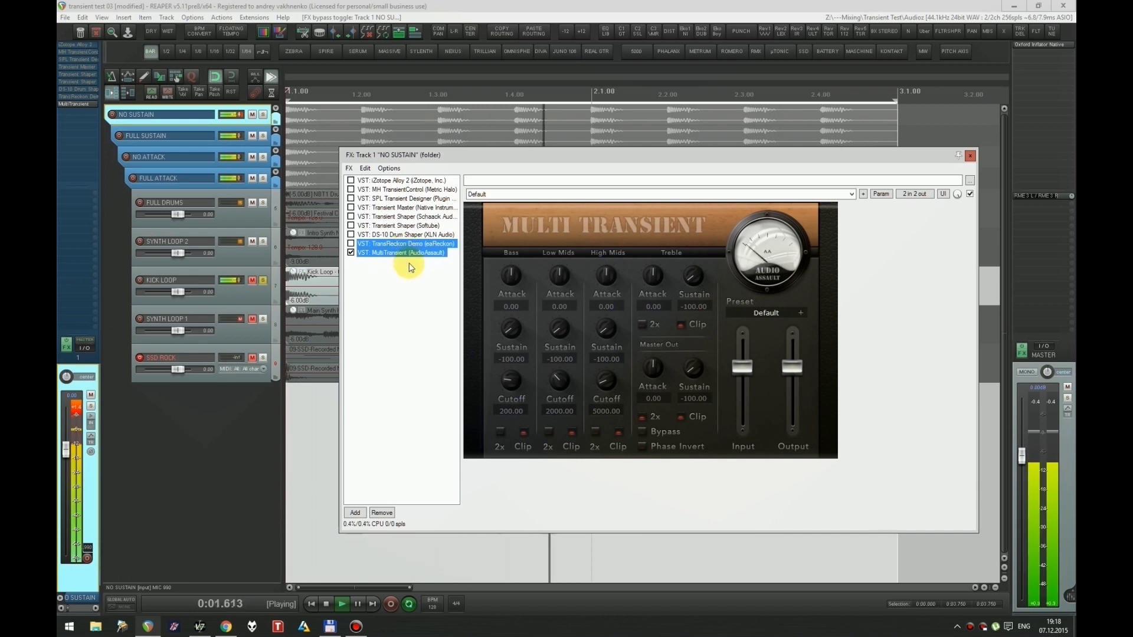
Step: Stop playback and bypass MultiTransient
key(space)
click(411, 266)
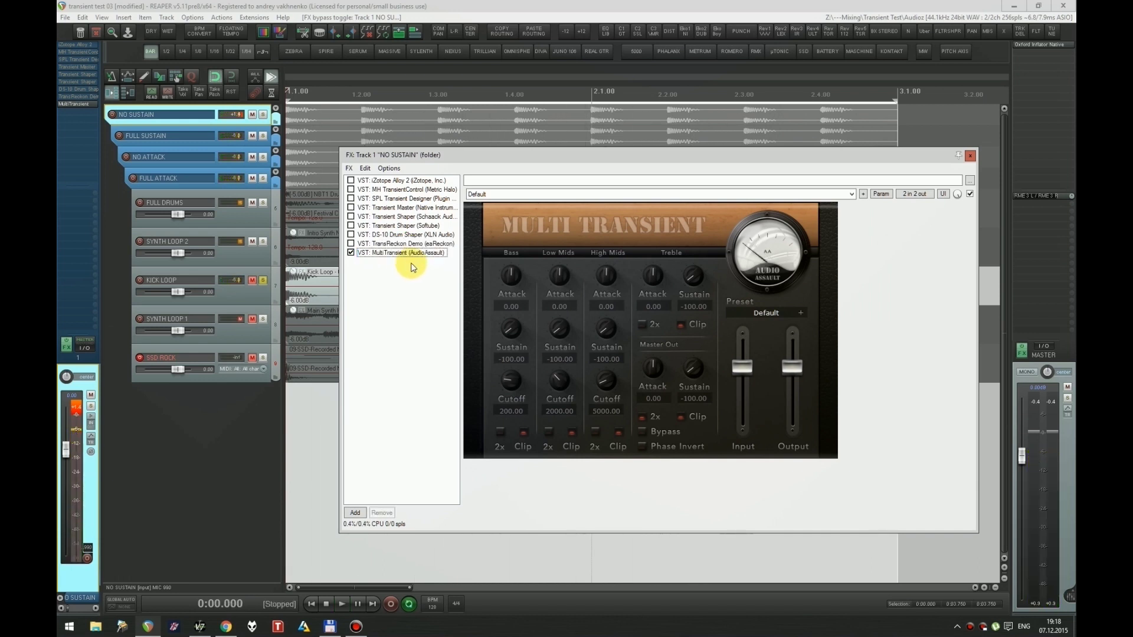
click(410, 253)
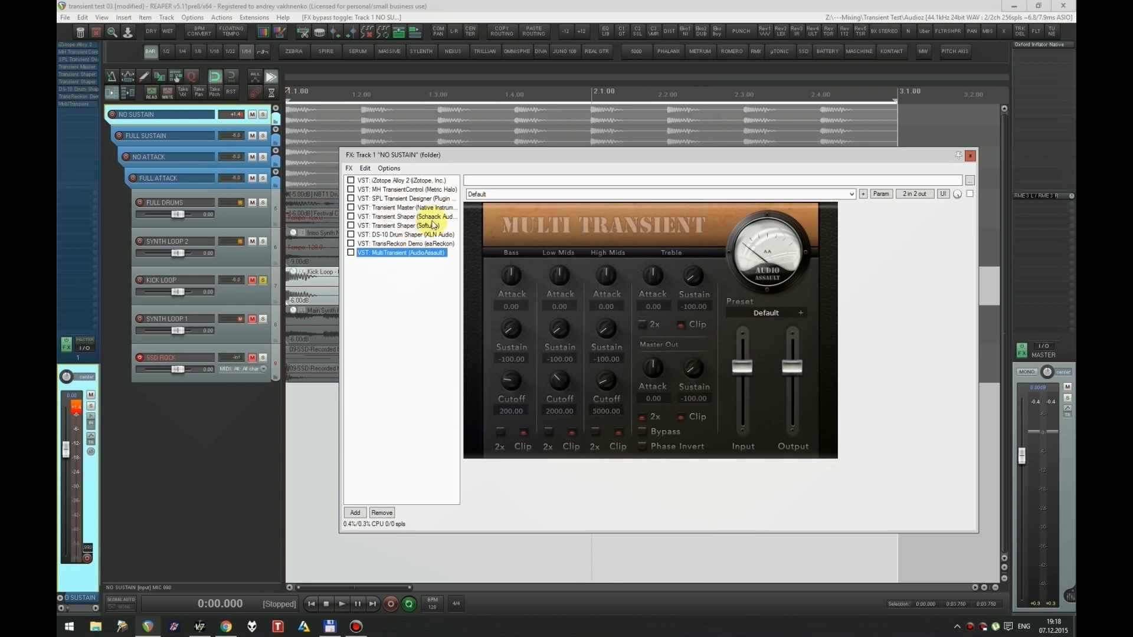
Step: Reposition the effects window and display the Alloy 2 and MH TransientControl interfaces in turn
mouse_move(486, 154)
mouse_down()
mouse_move(434, 182)
mouse_move(468, 167)
mouse_up()
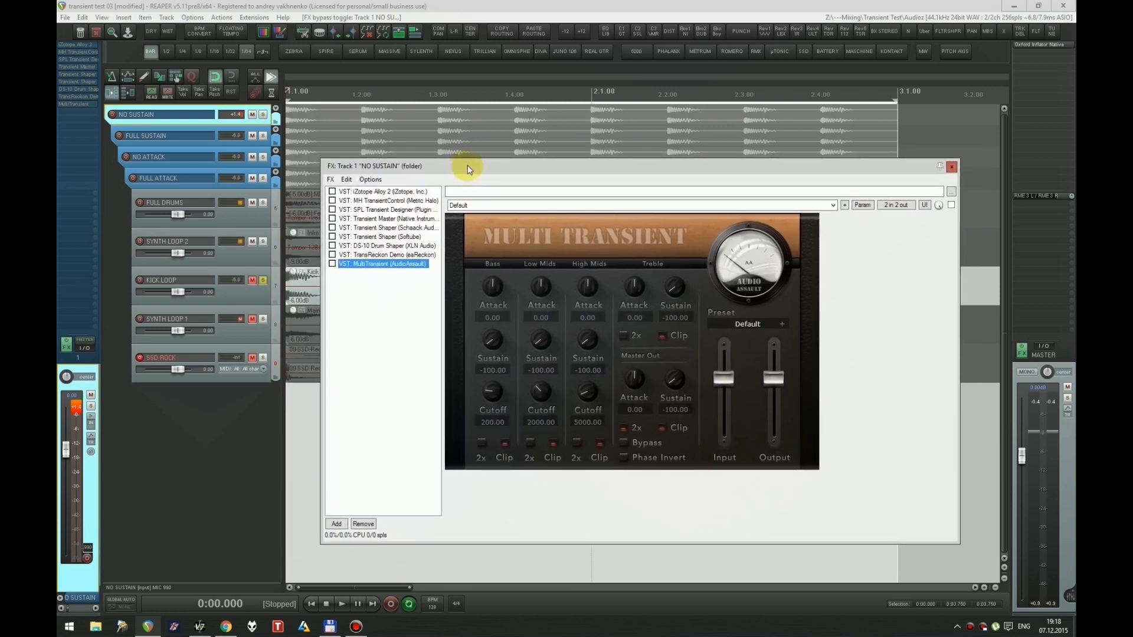
drag(467, 165, 470, 168)
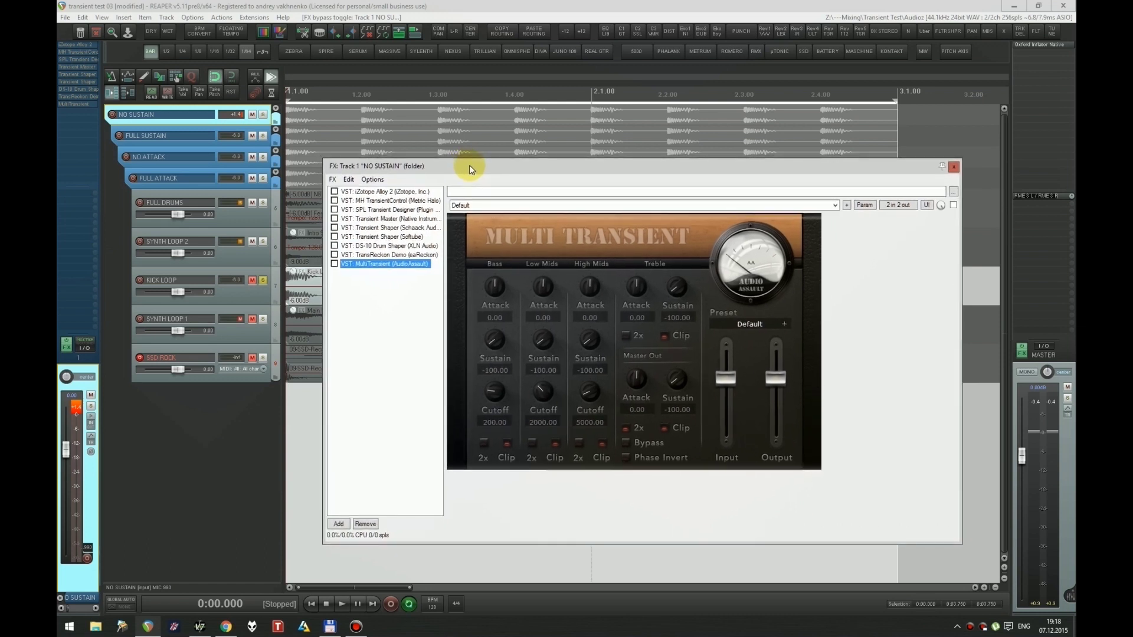
click(378, 193)
click(381, 201)
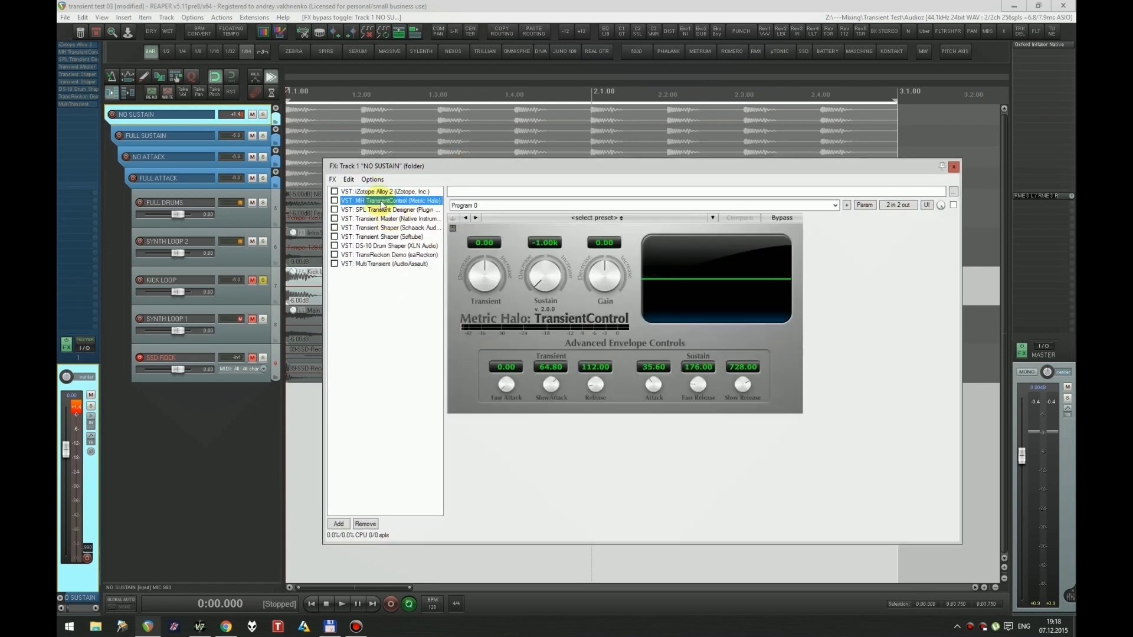
Step: Display SPL Transient Designer, enable it and start playback of the soloed kick loop
click(383, 210)
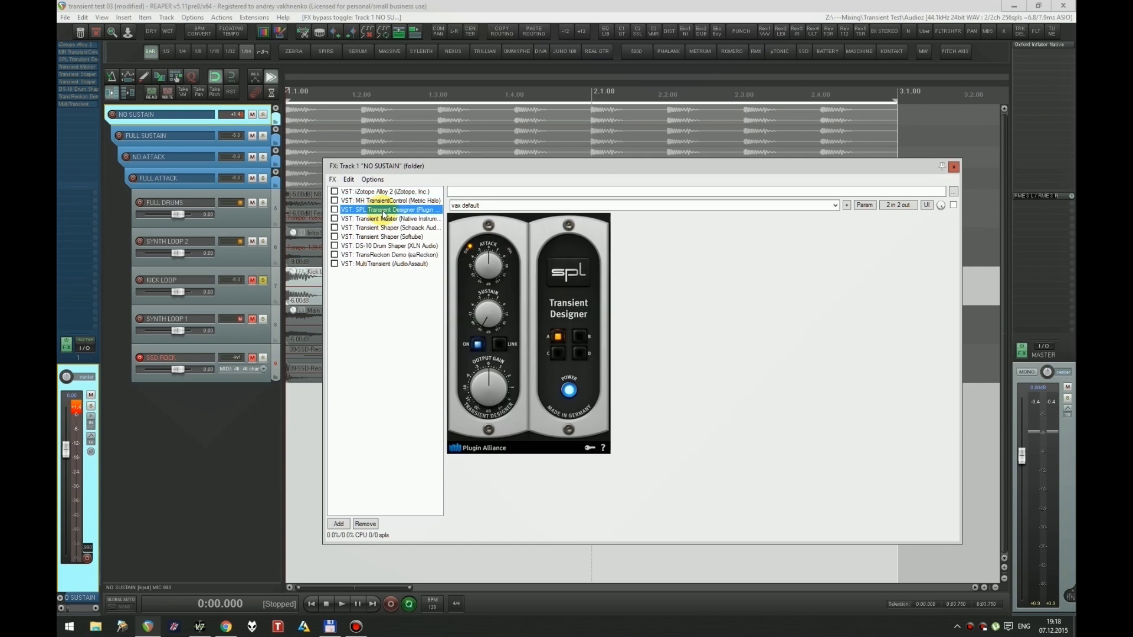
click(483, 316)
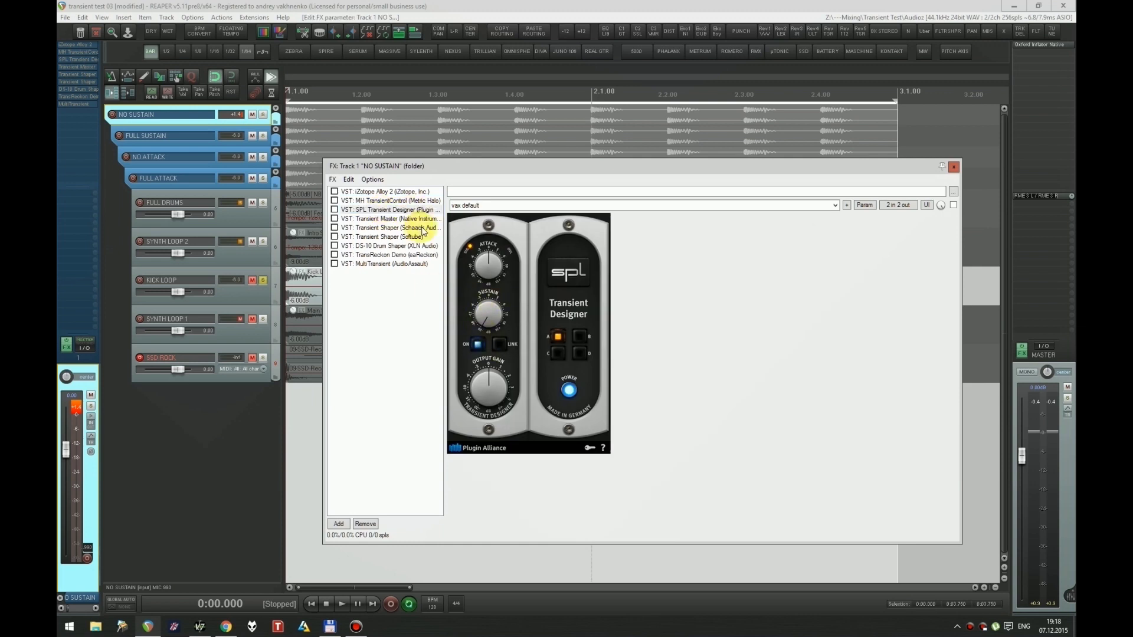
key(space)
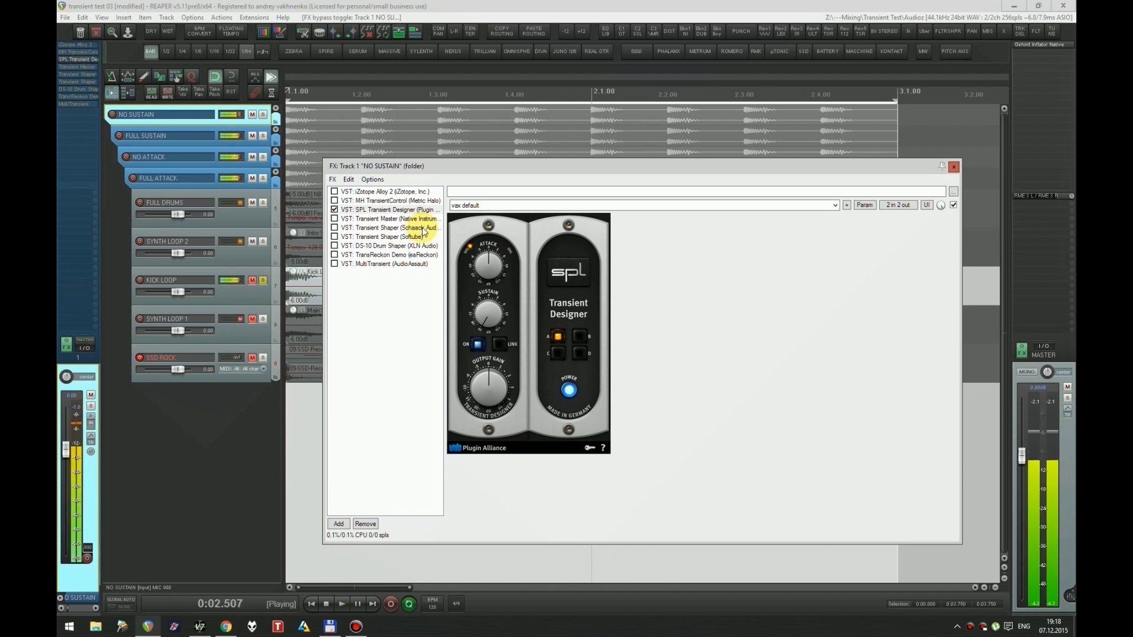
Step: Stop playback of SPL Transient Designer, display Alloy 2 and audition it briefly on the soloed kick loop
key(space)
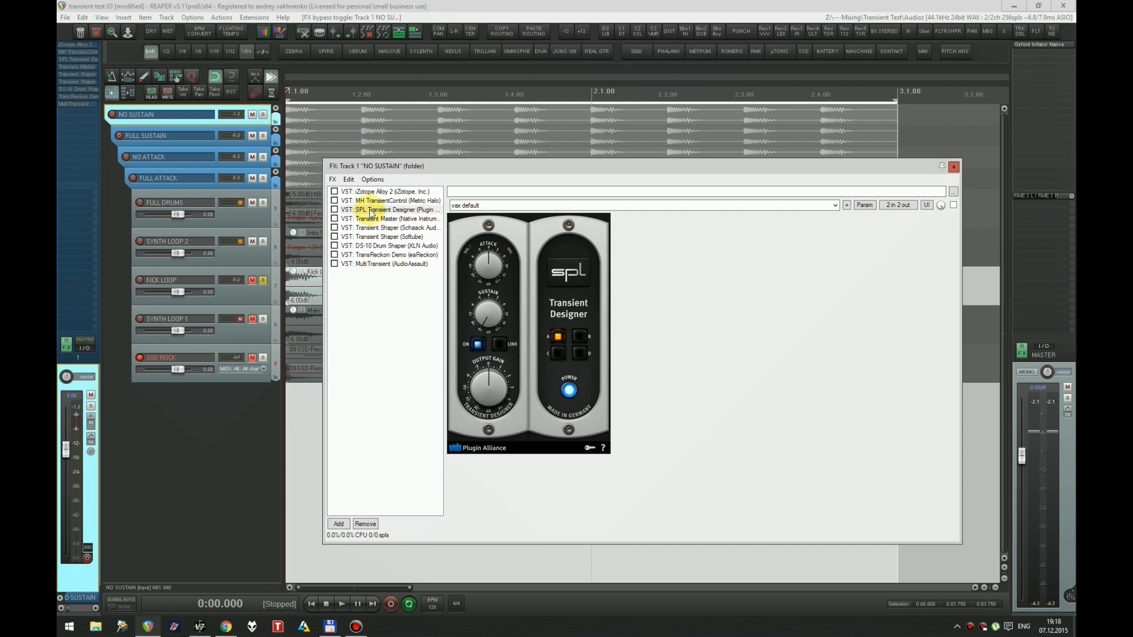
click(372, 218)
click(380, 213)
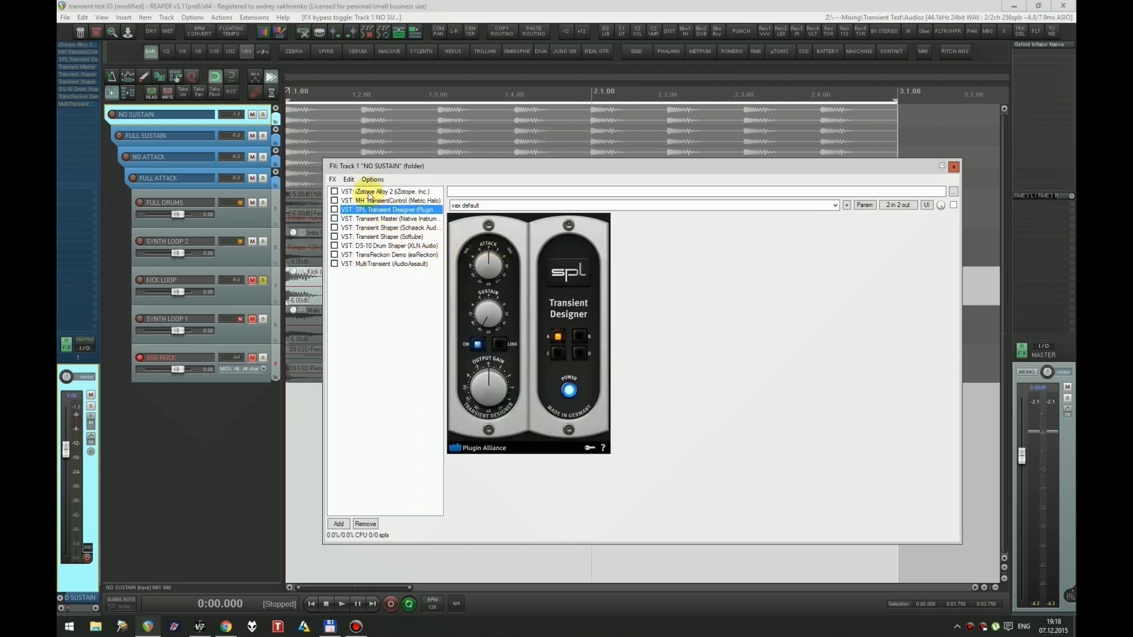
click(378, 192)
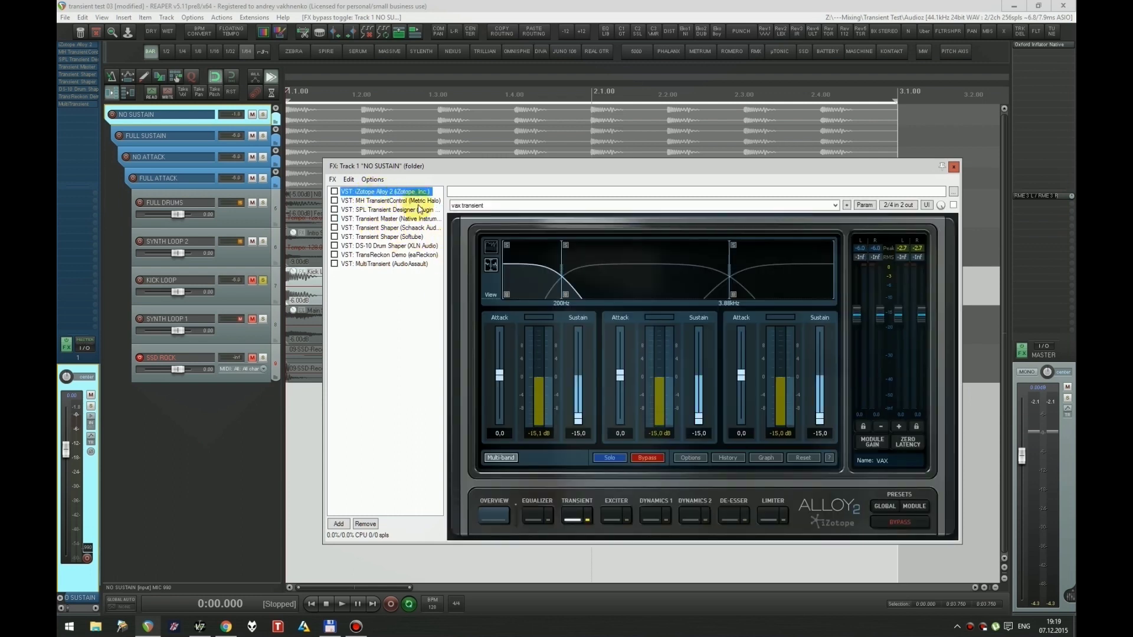
key(space)
key(ctrl+b)
key(space)
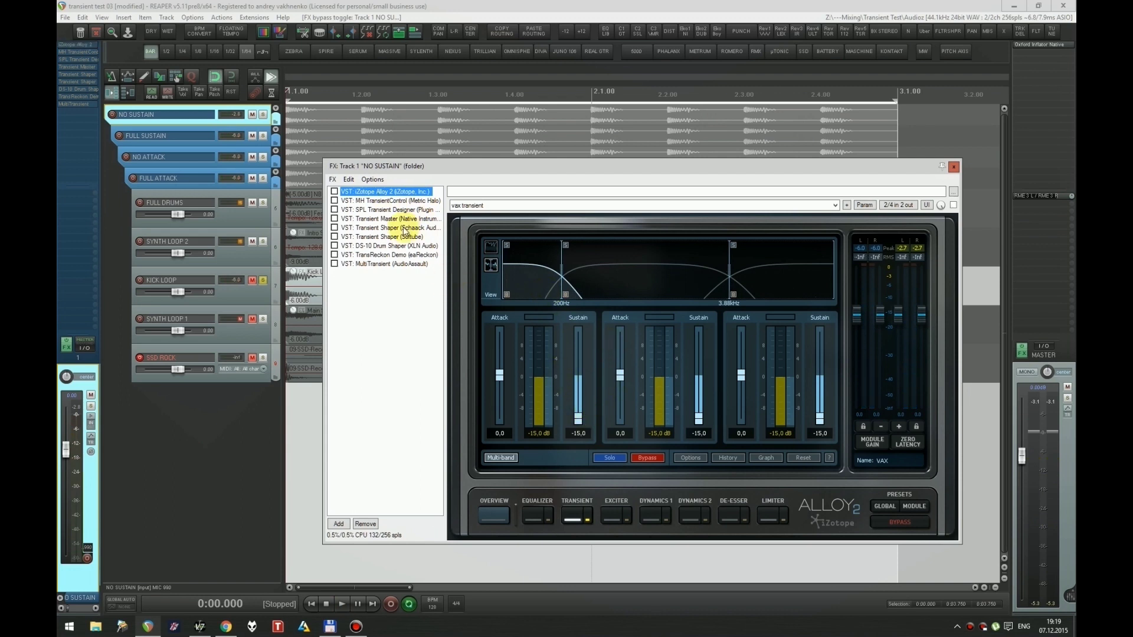
Step: Display MH TransientControl and both Transient Shapers, and play the kick loop with Transient Master enabled
click(380, 201)
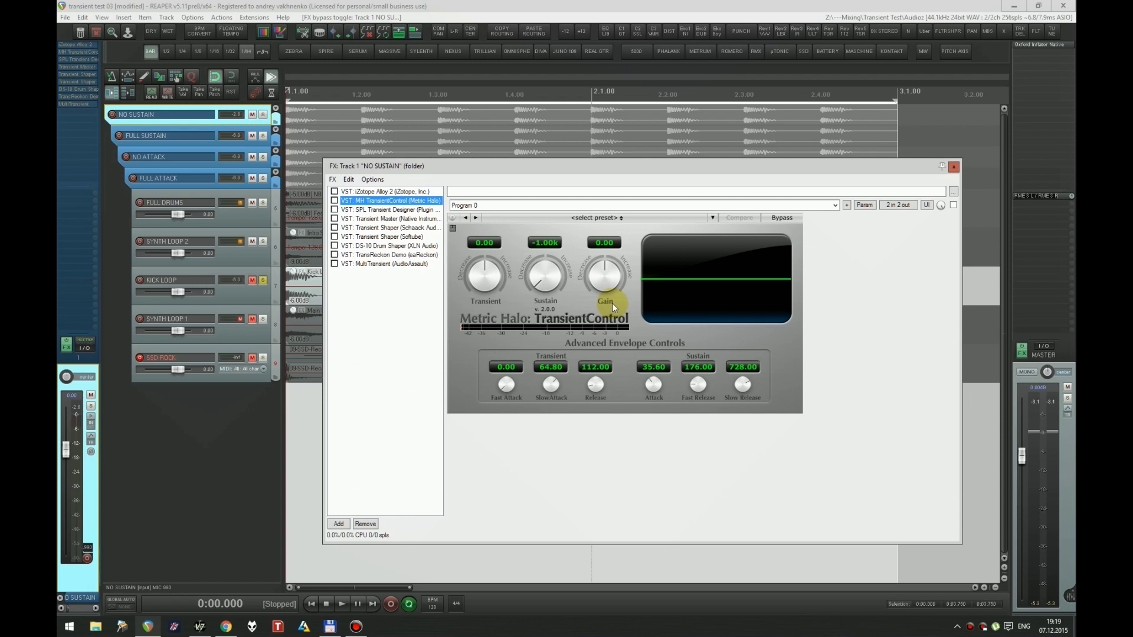
click(410, 219)
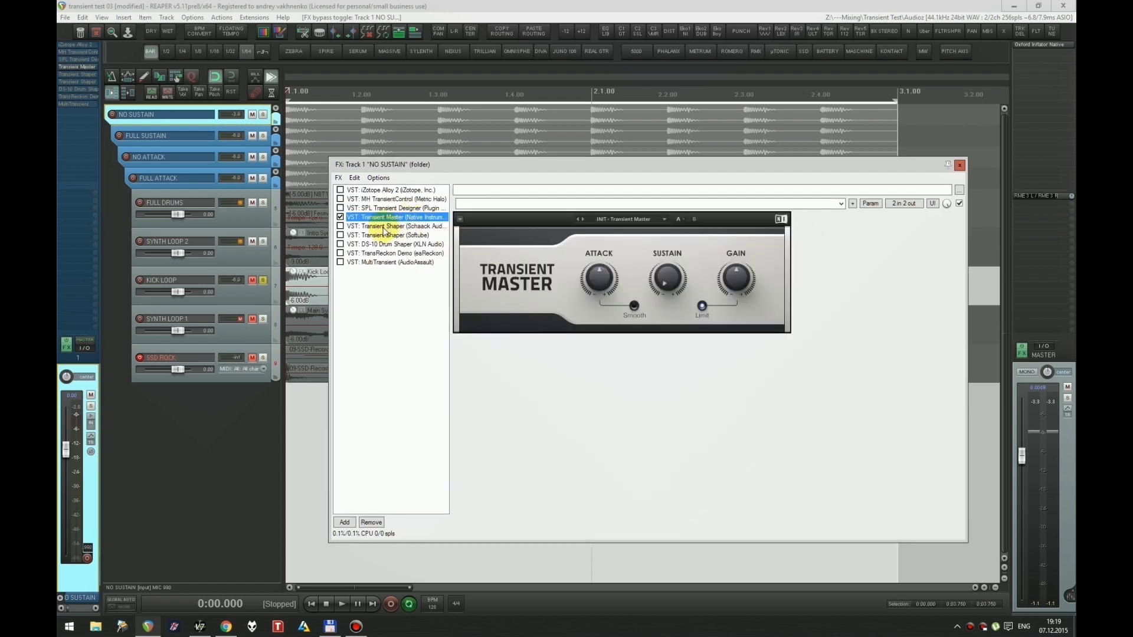
click(387, 226)
click(389, 235)
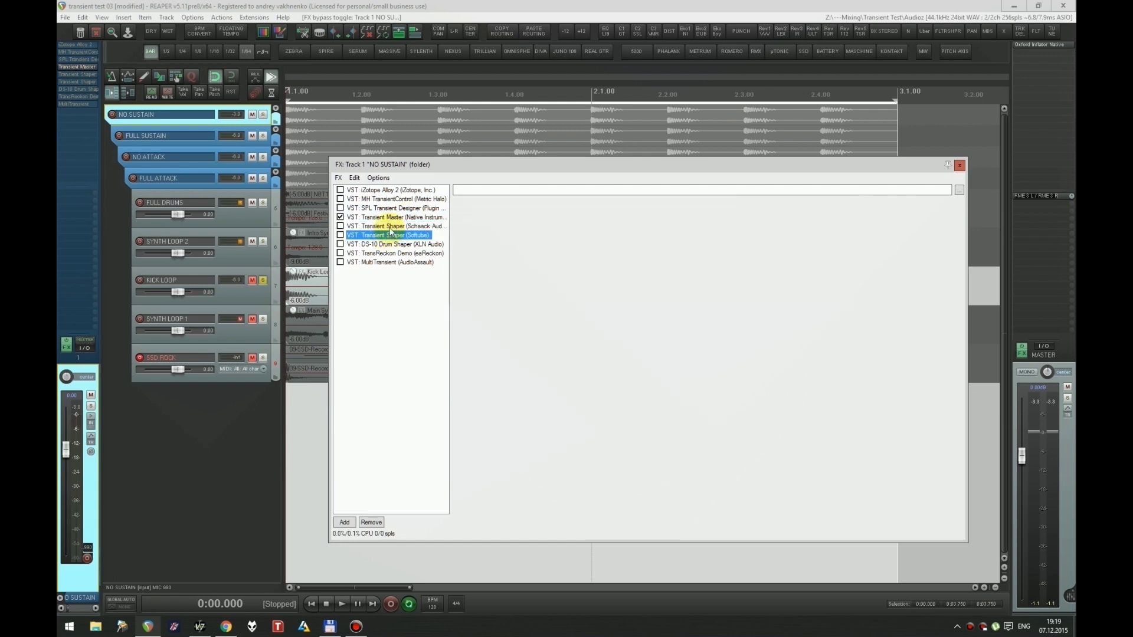
click(390, 218)
key(space)
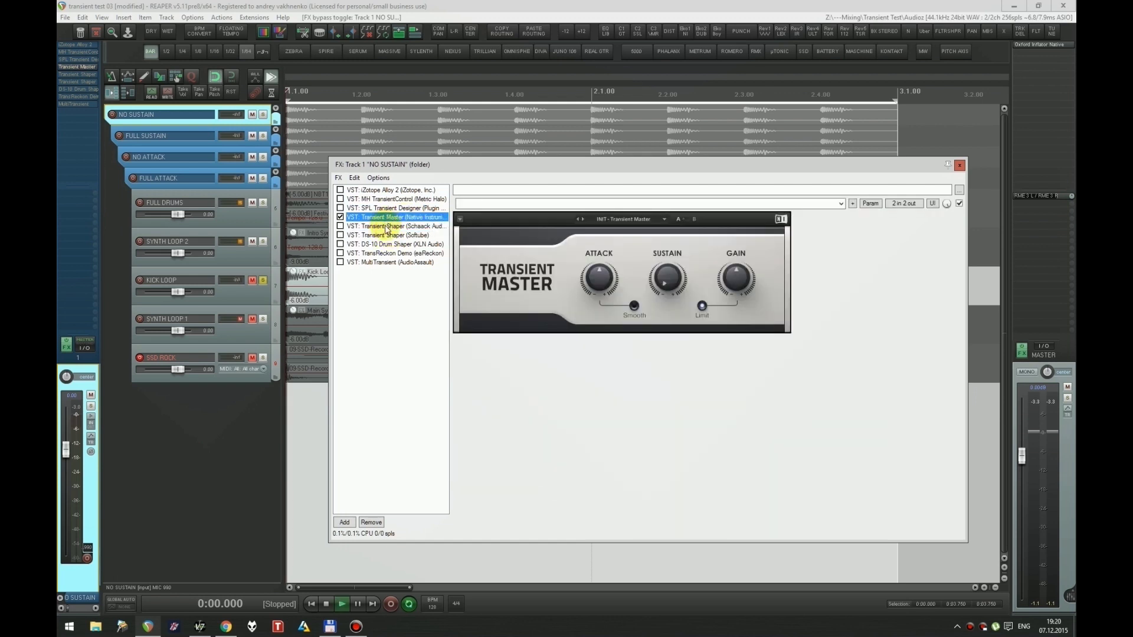
Step: Select Transient Master and the Schaack Transient Shaper together, swap between them during playback, then stop and reposition the effects window
shift+click(386, 227)
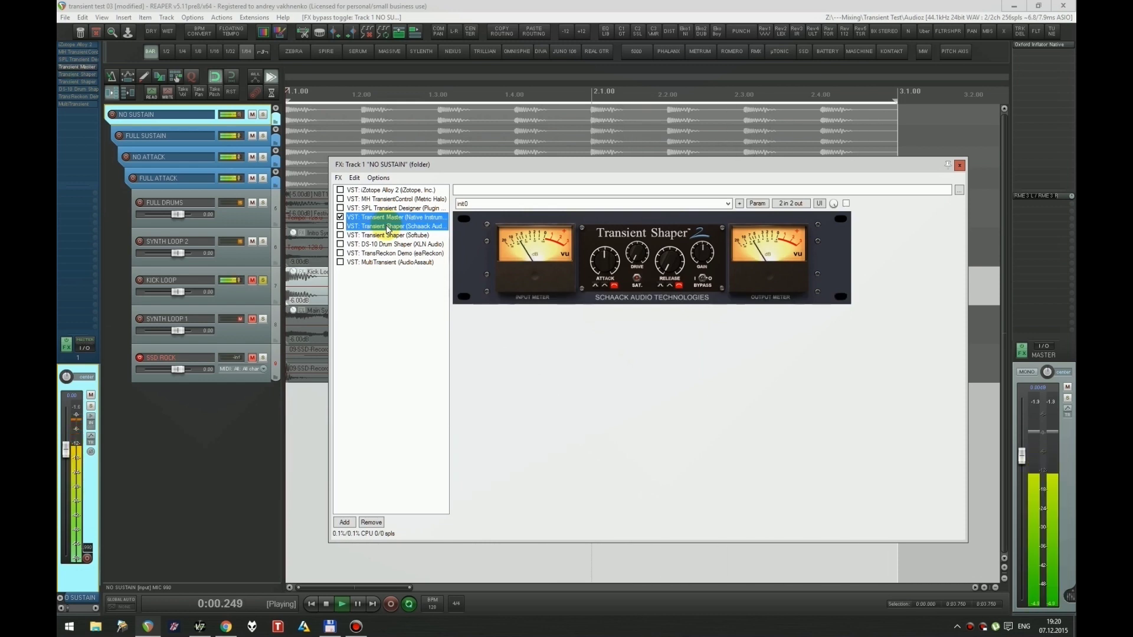
key(ctrl+b)
key(ctrl+b)
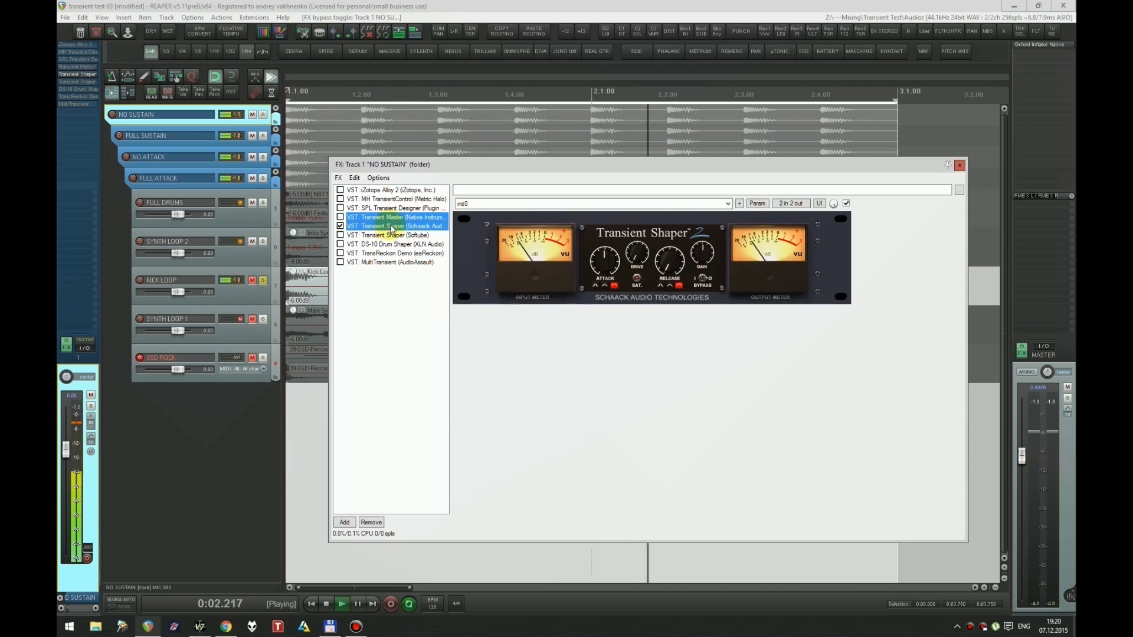
key(ctrl+b)
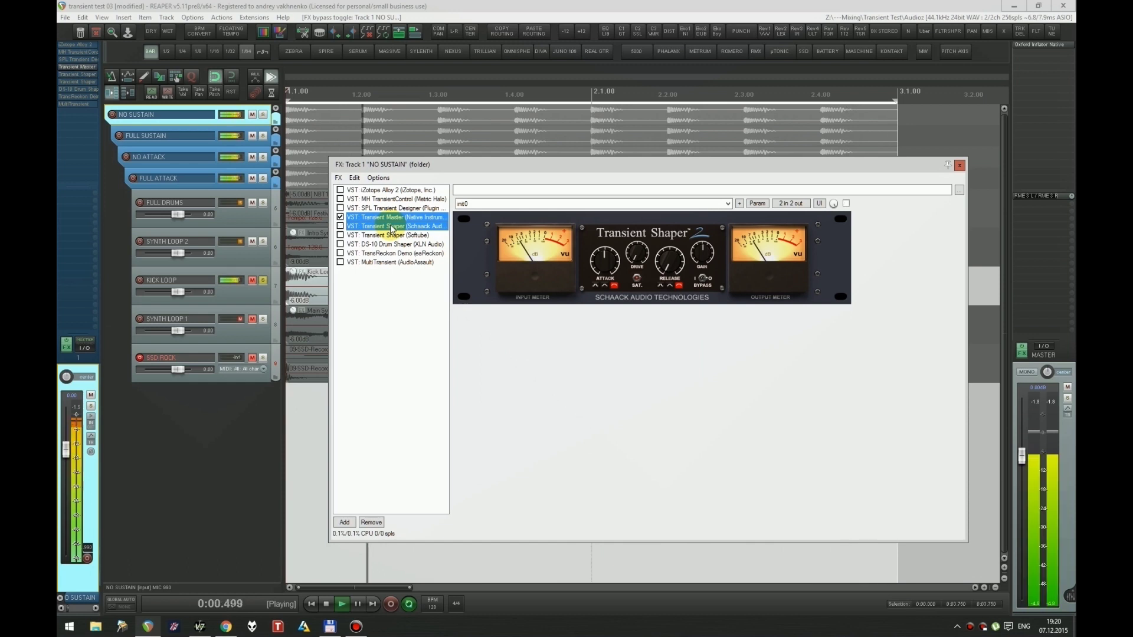
key(ctrl+b)
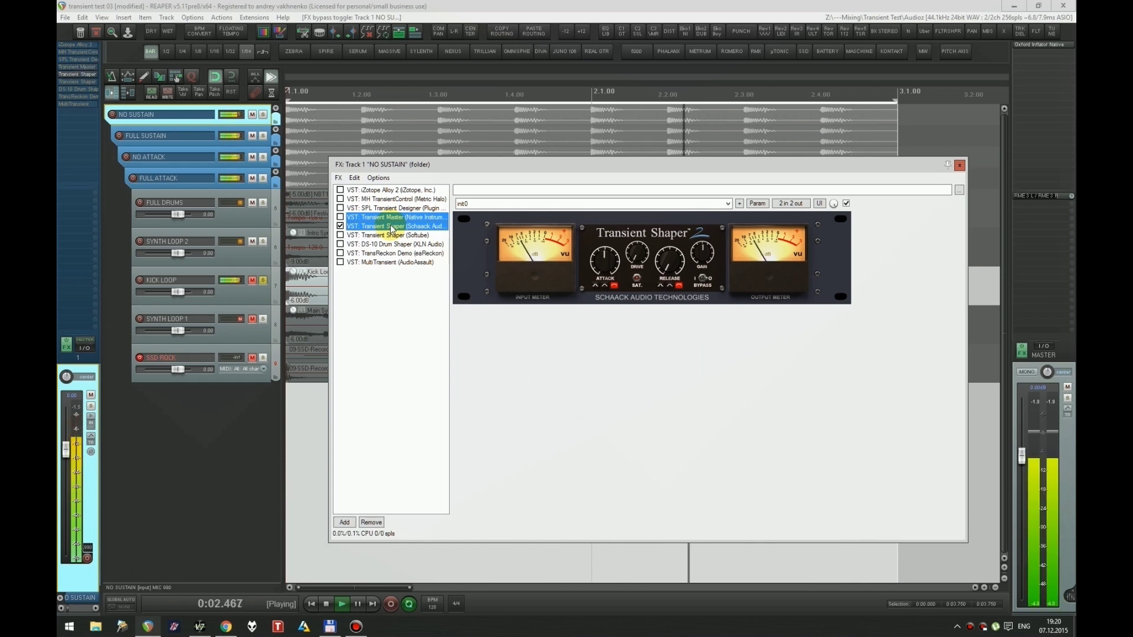
key(space)
drag(506, 167, 495, 168)
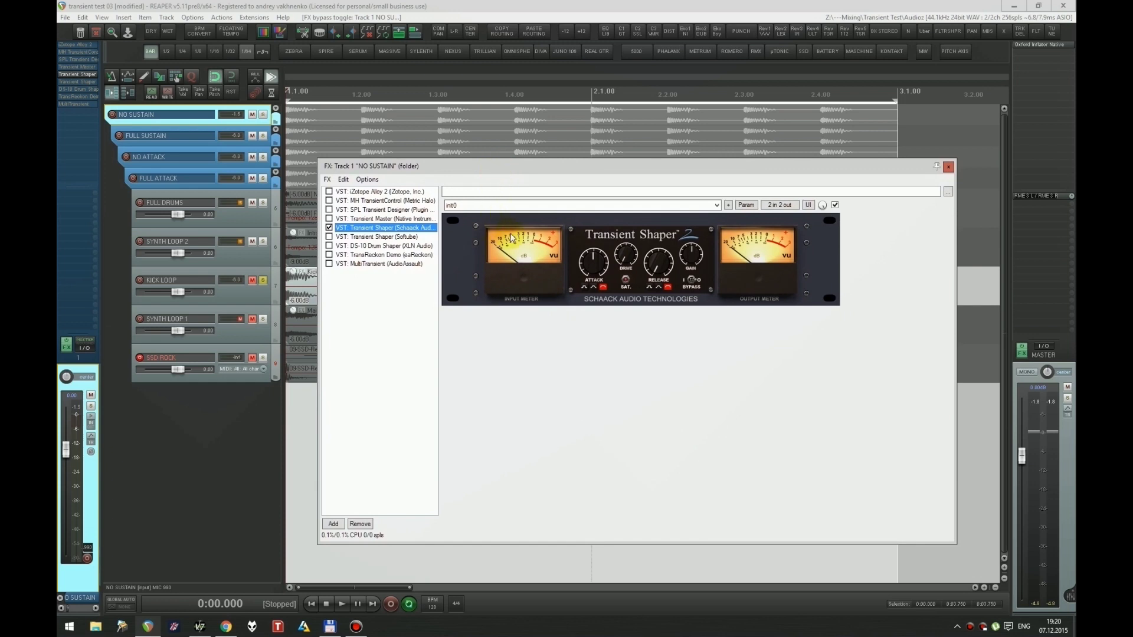
Step: Audition the Softube Transient Shaper in place of the Schaack one, lowering its output level and trying its punch type and sustain band switches
shift+click(395, 238)
key(space)
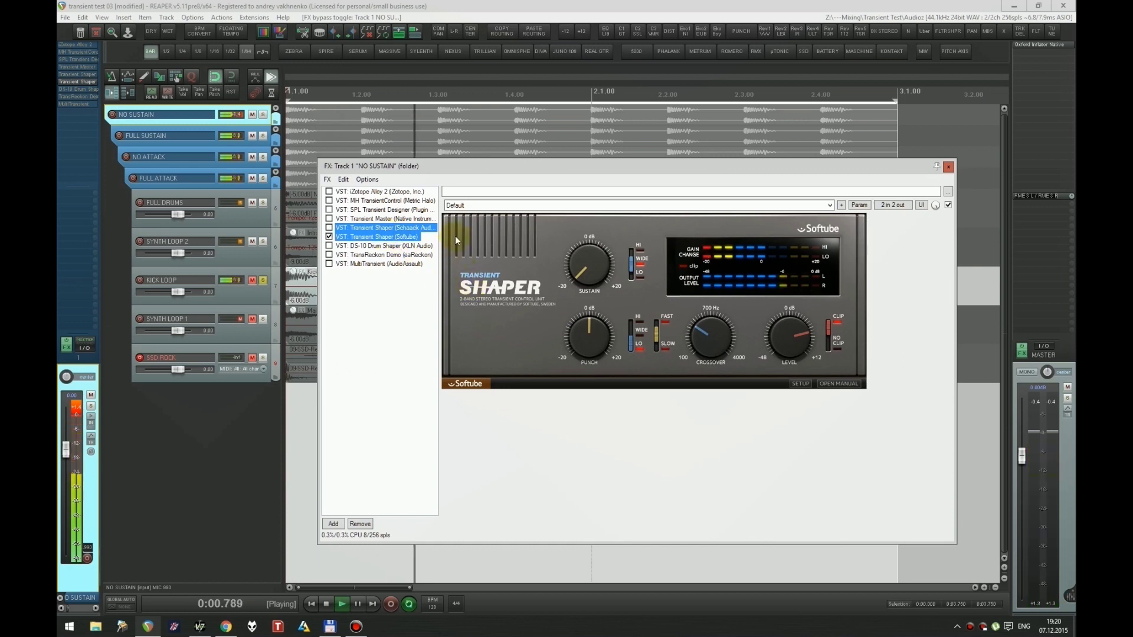
click(415, 237)
drag(788, 337, 786, 354)
drag(630, 347, 657, 322)
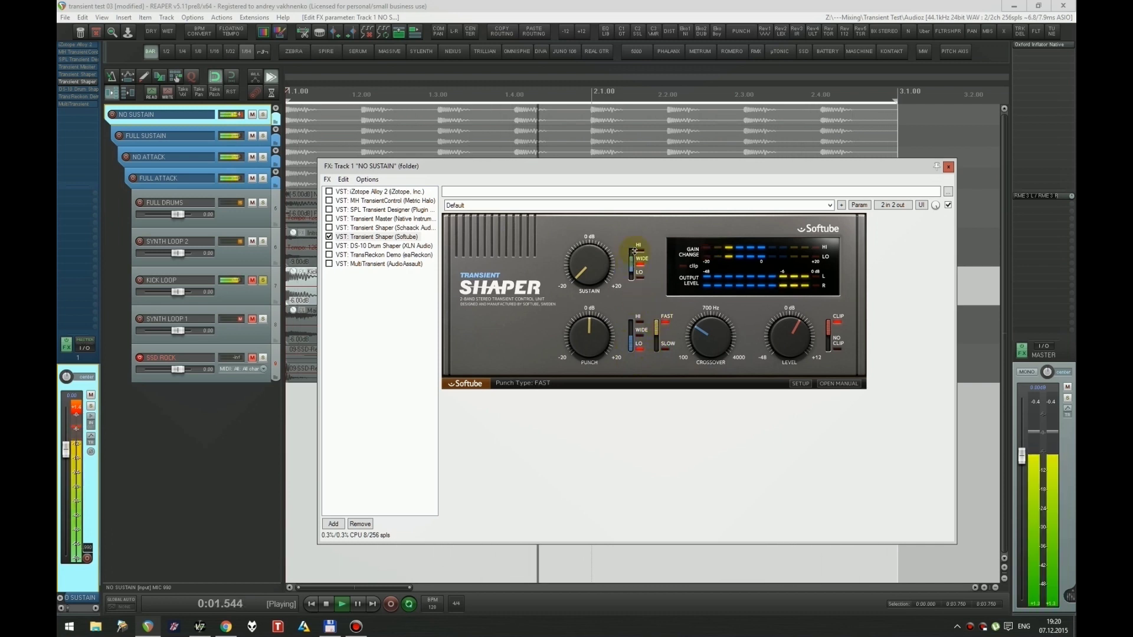
drag(634, 246, 630, 281)
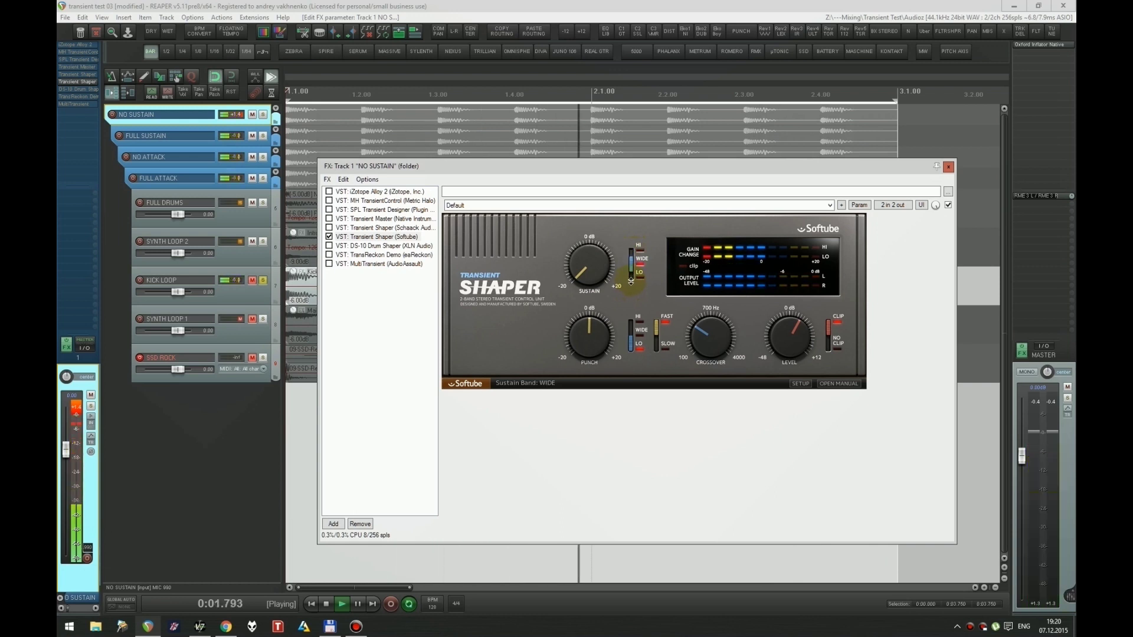
key(space)
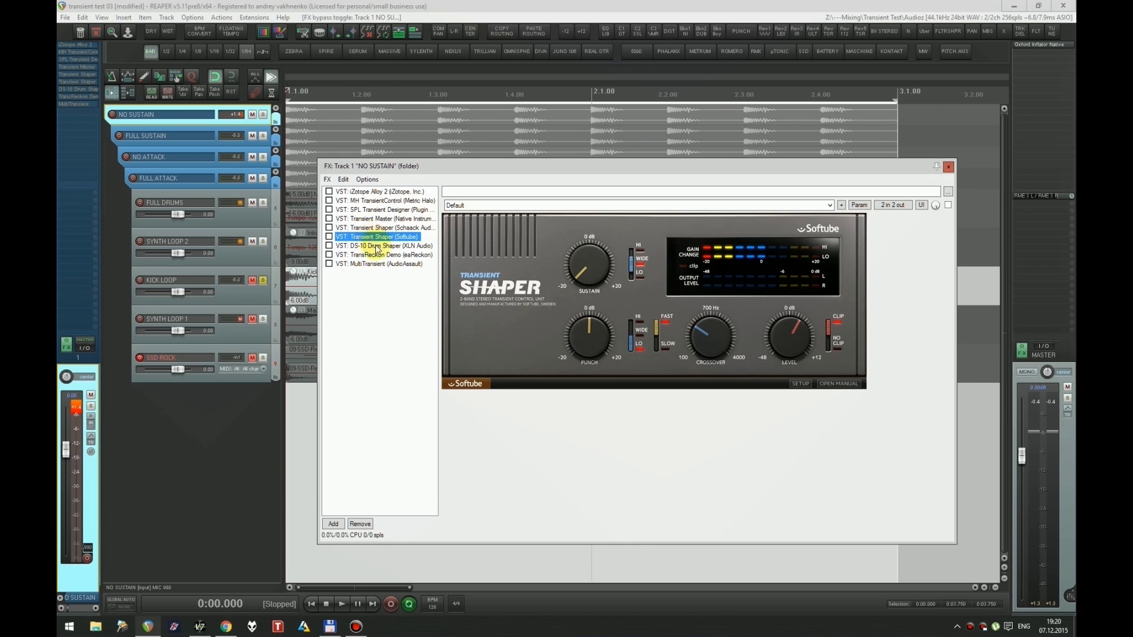
Step: Audition DS-10 Drum Shaper against its bypassed signal on the kick loop and switch its mode to Natural
click(376, 245)
key(space)
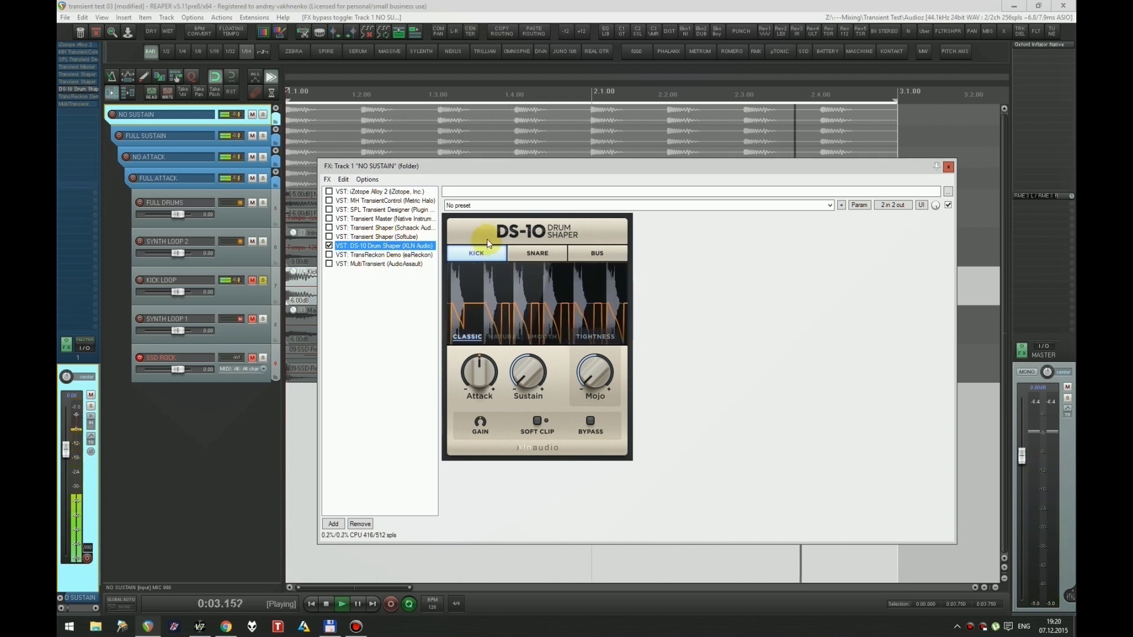
key(space)
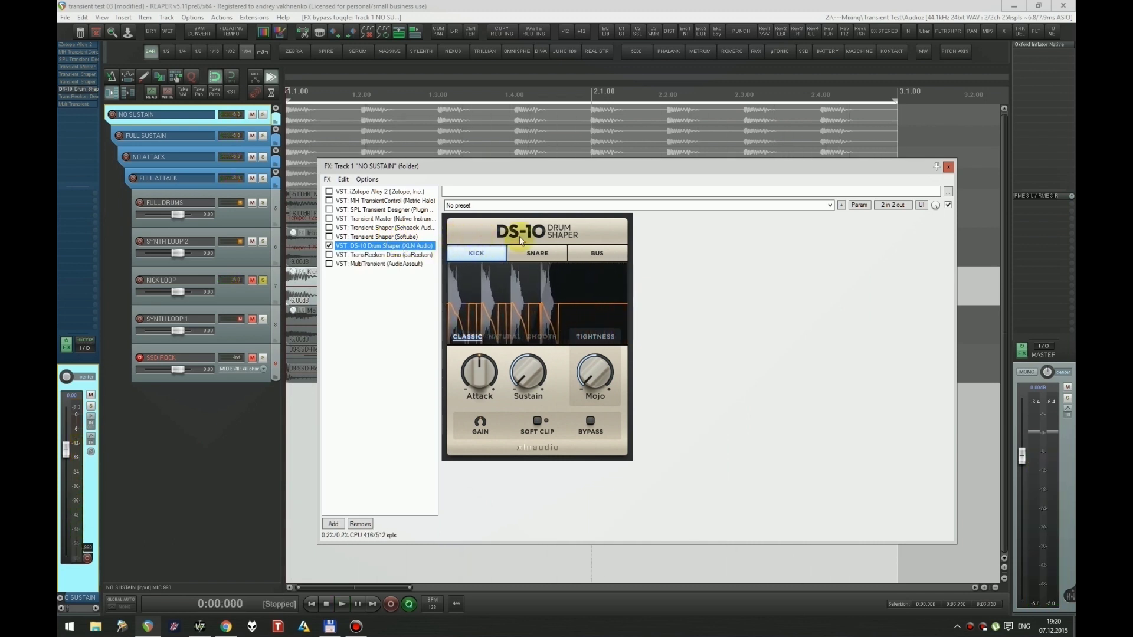
key(ctrl+b)
key(space)
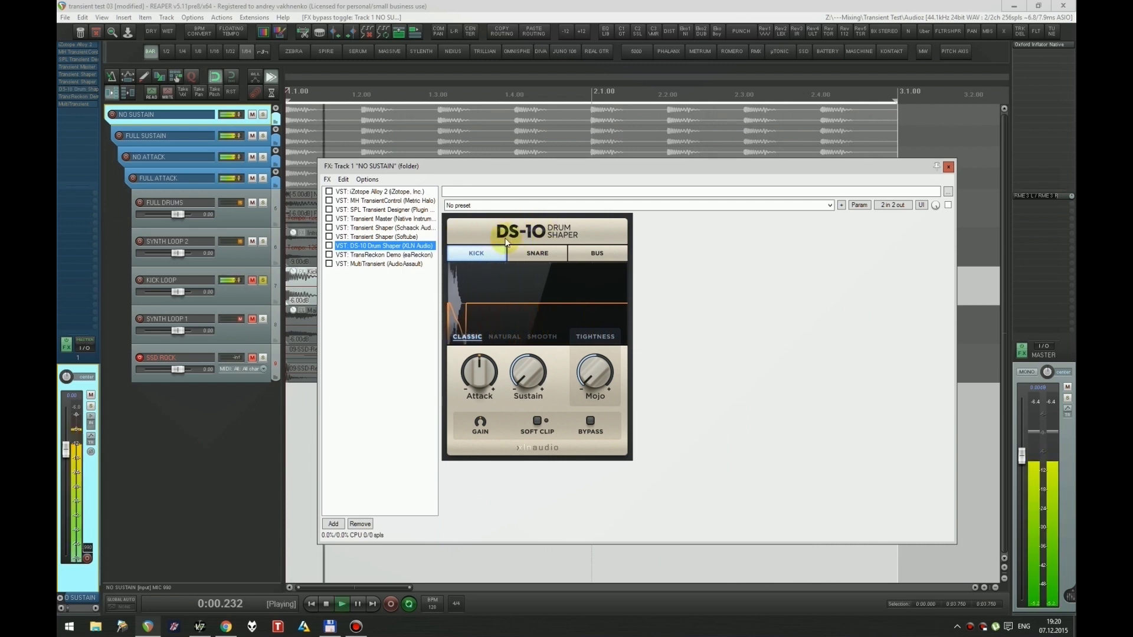
key(ctrl+b)
click(505, 336)
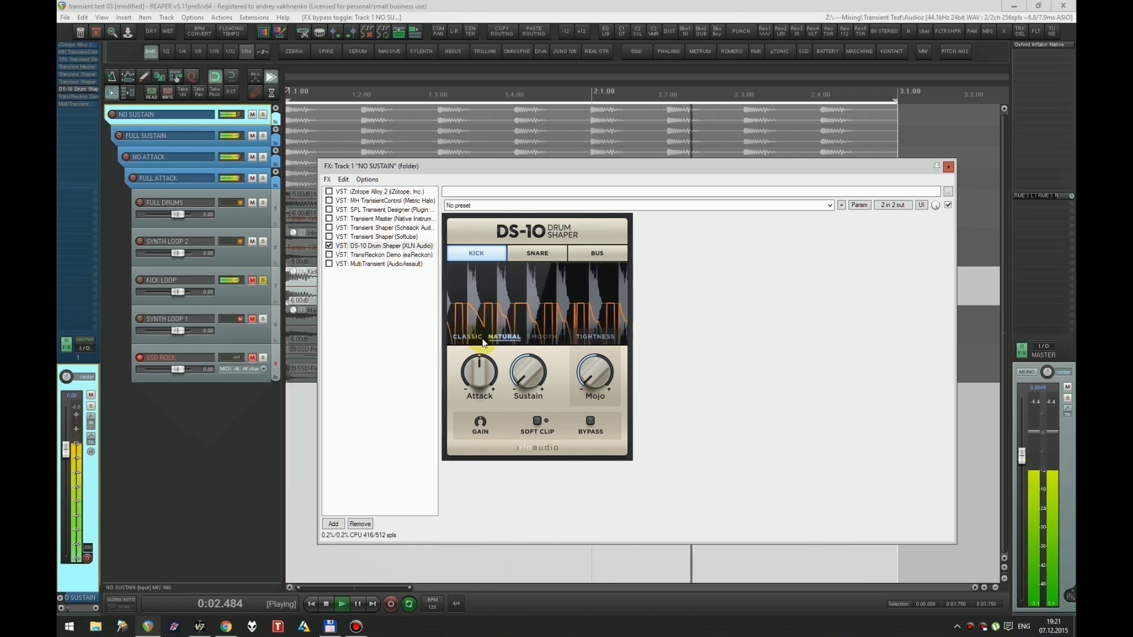
key(ctrl+b)
key(space)
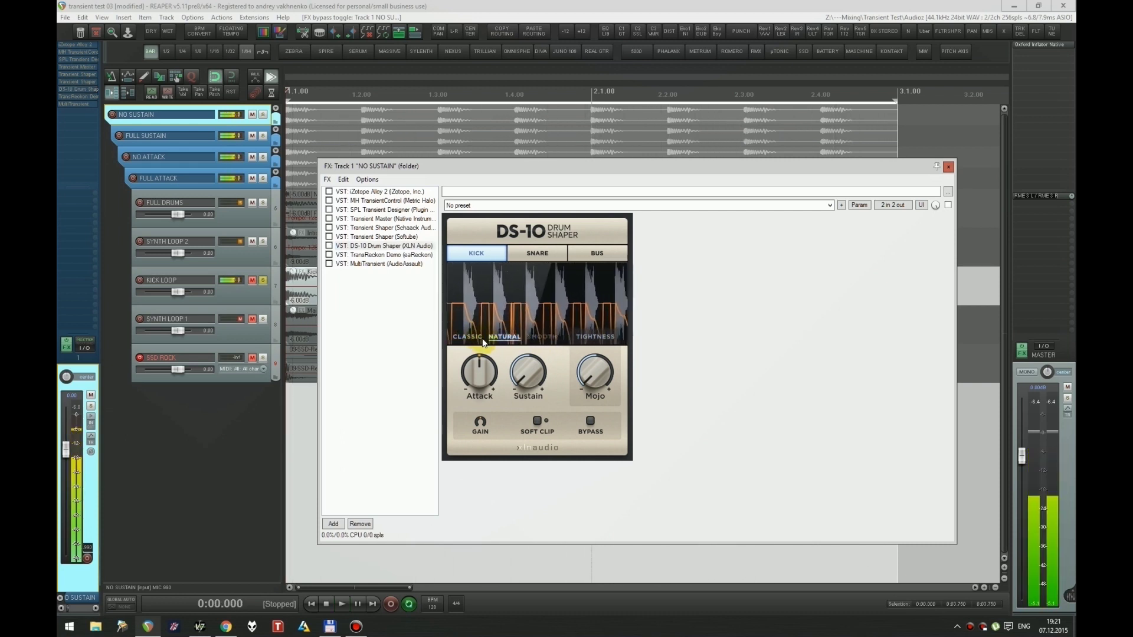
Step: Select SPL Transient Designer together with DS-10 Drum Shaper and play the kick loop to compare them
click(371, 221)
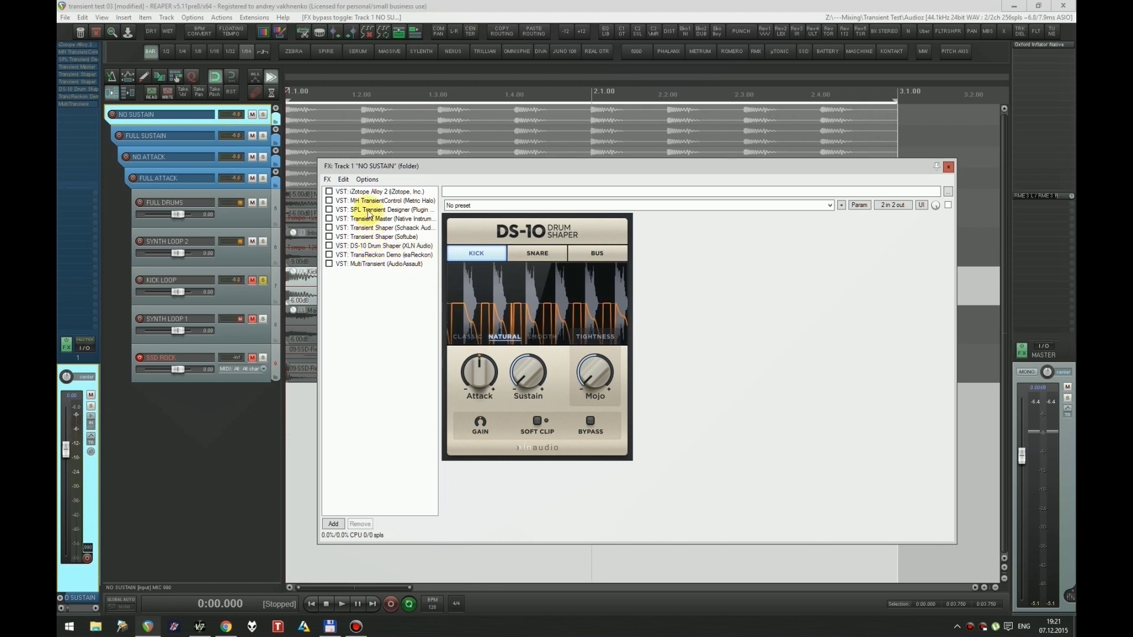
click(368, 210)
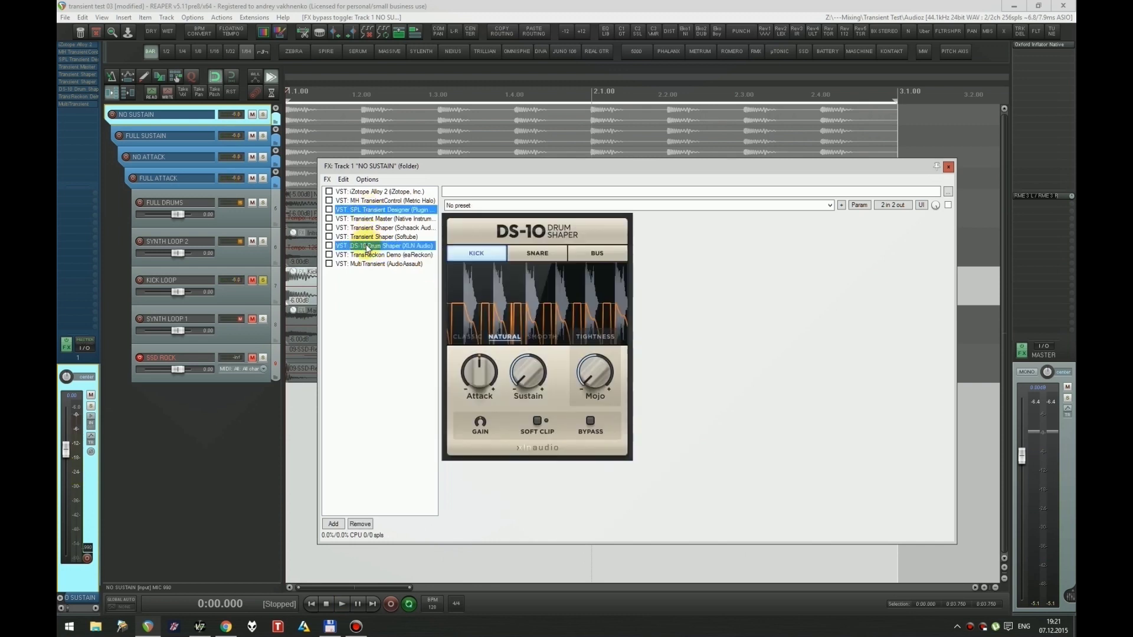
key(space)
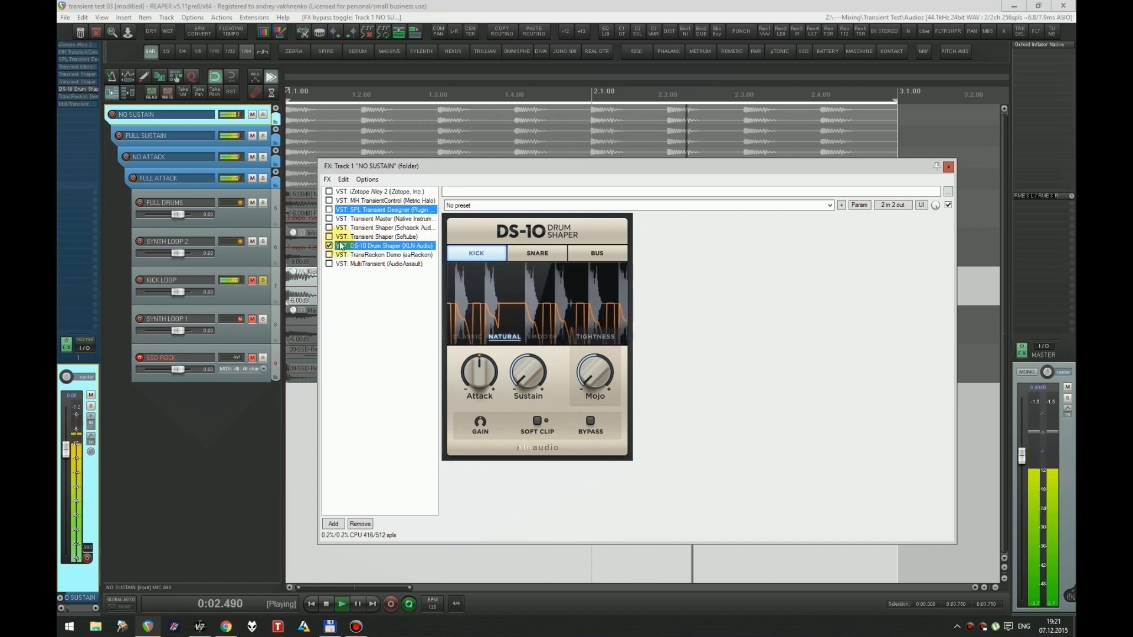
key(space)
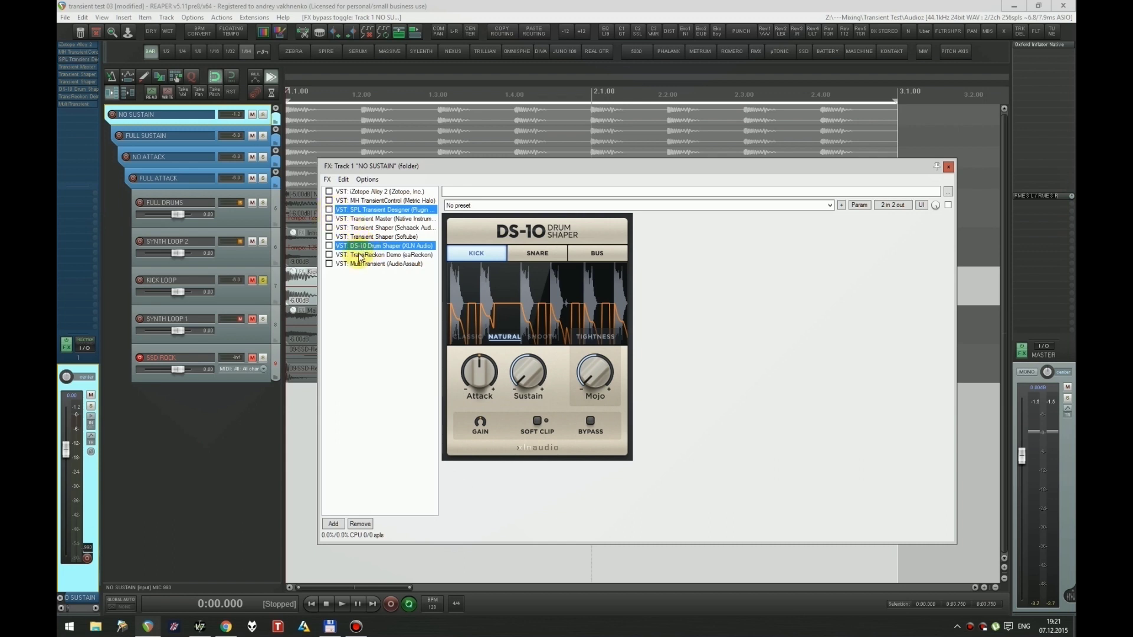
Step: Audition TransReckon Demo on the kick loop with its sustain turned fully down to -100%
click(359, 255)
click(473, 265)
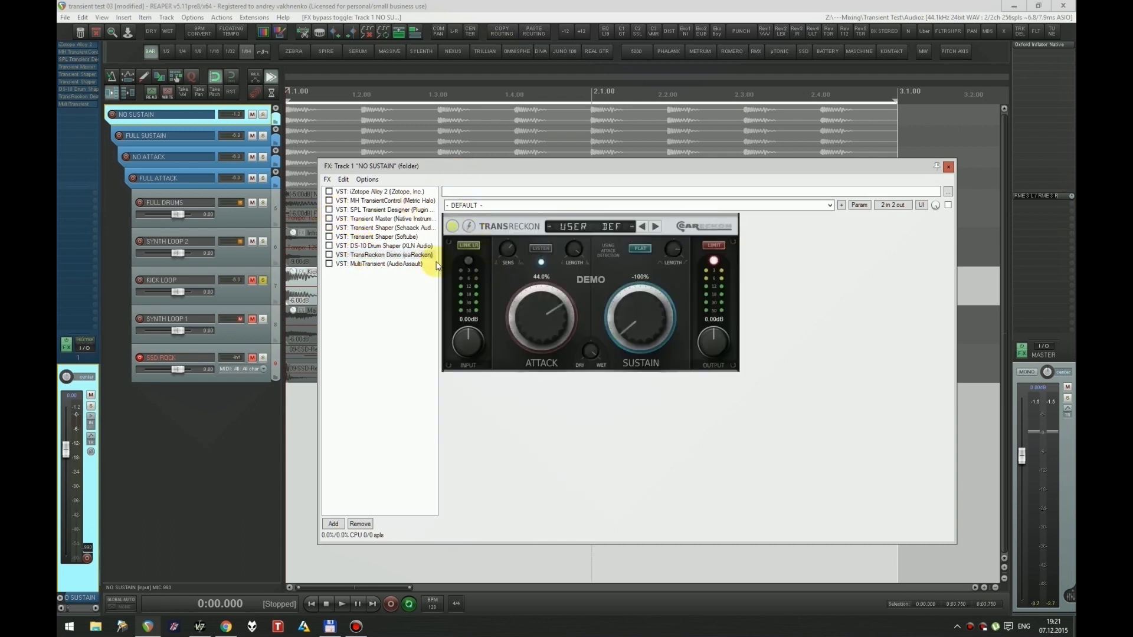
click(394, 255)
key(space)
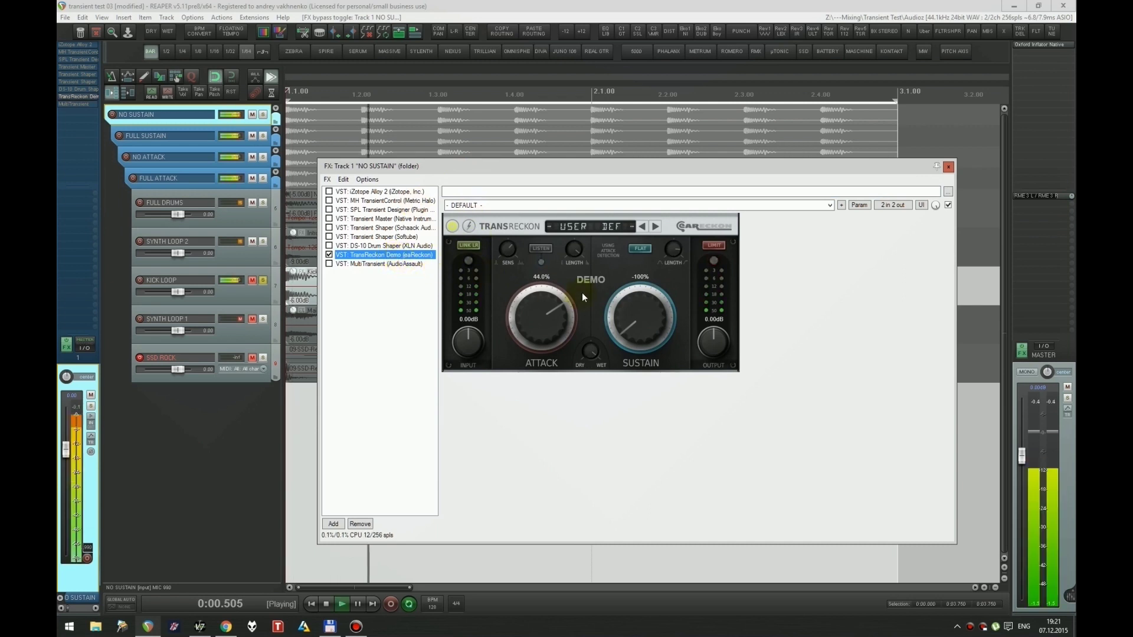
drag(647, 302, 646, 335)
key(space)
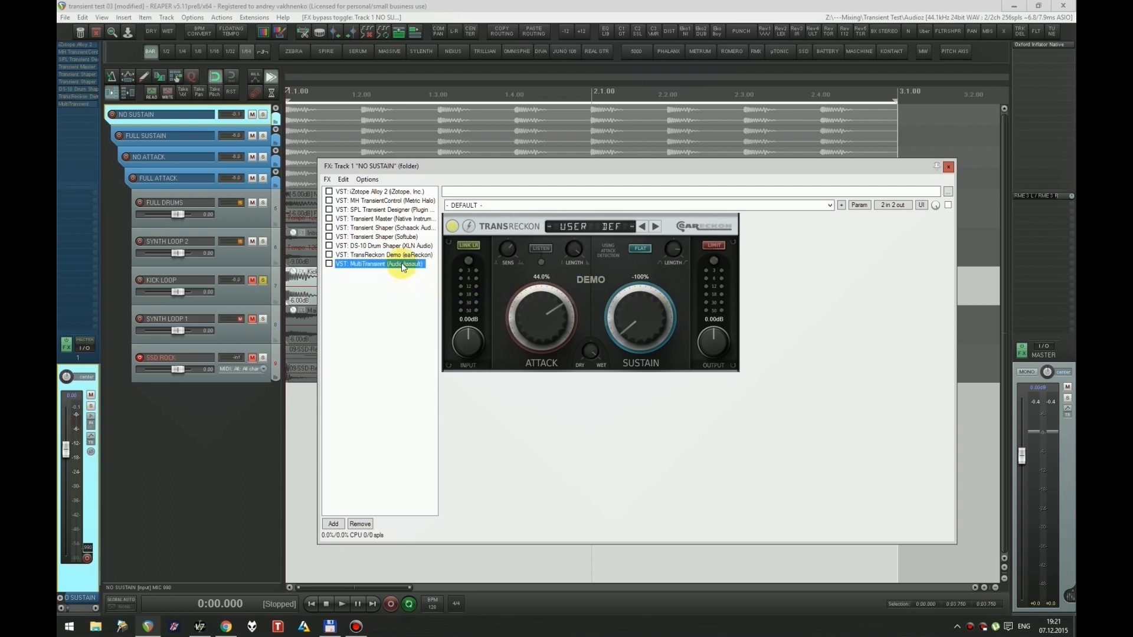
Step: Enable MultiTransient, start the kick loop, reset the Bass sustain to 0 and switch off the 2x option of Master Out
key(ctrl+b)
key(space)
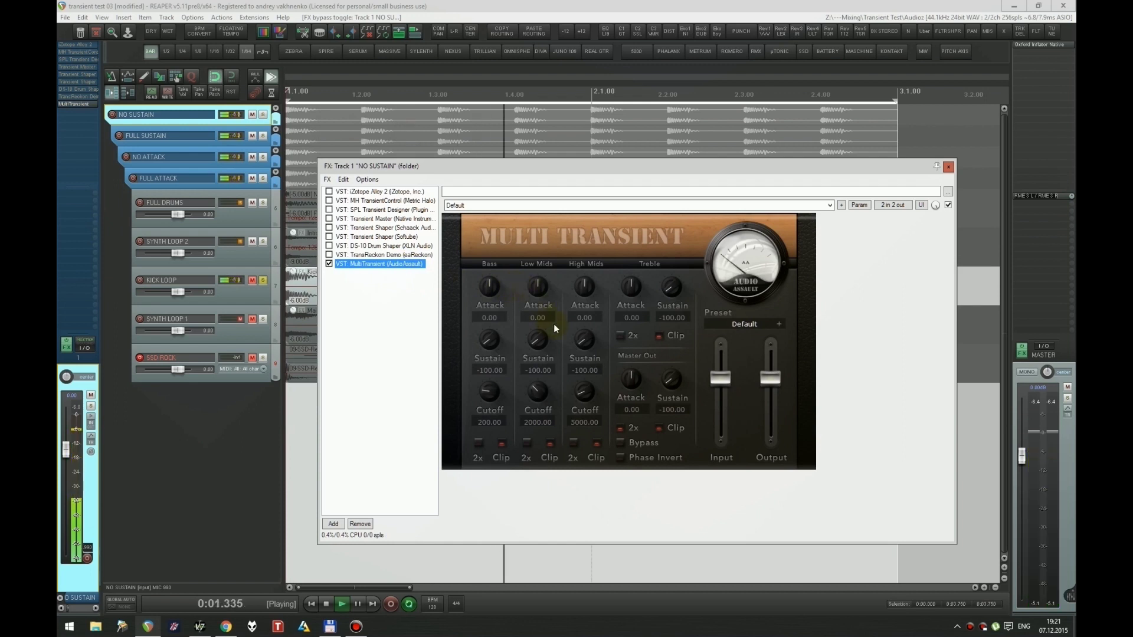
double_click(484, 345)
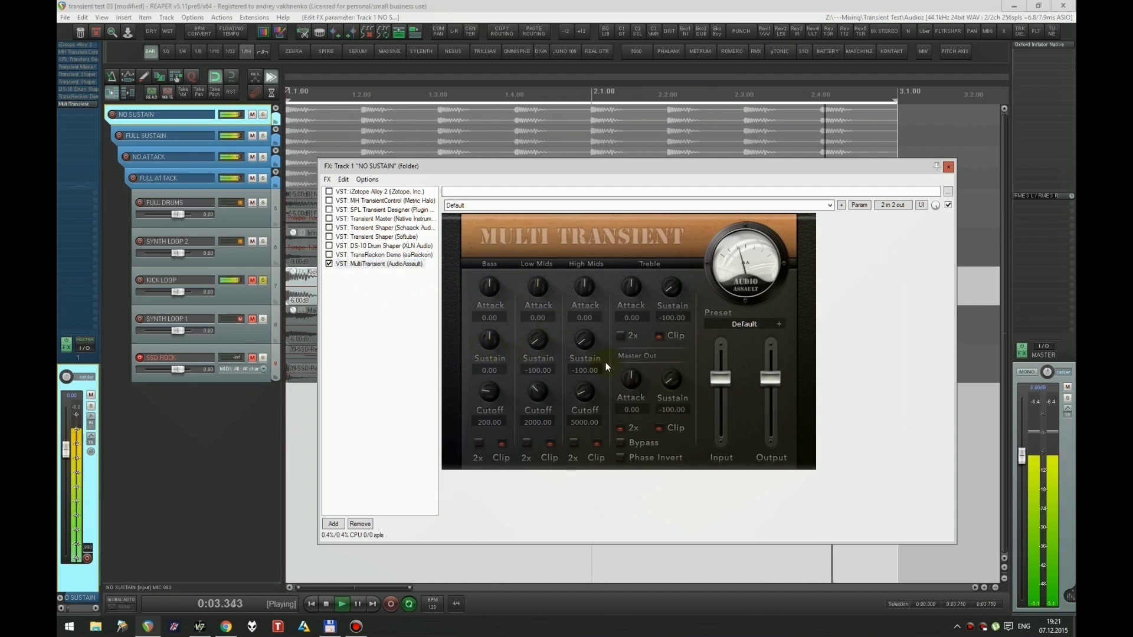
drag(671, 373, 671, 369)
drag(618, 431, 675, 449)
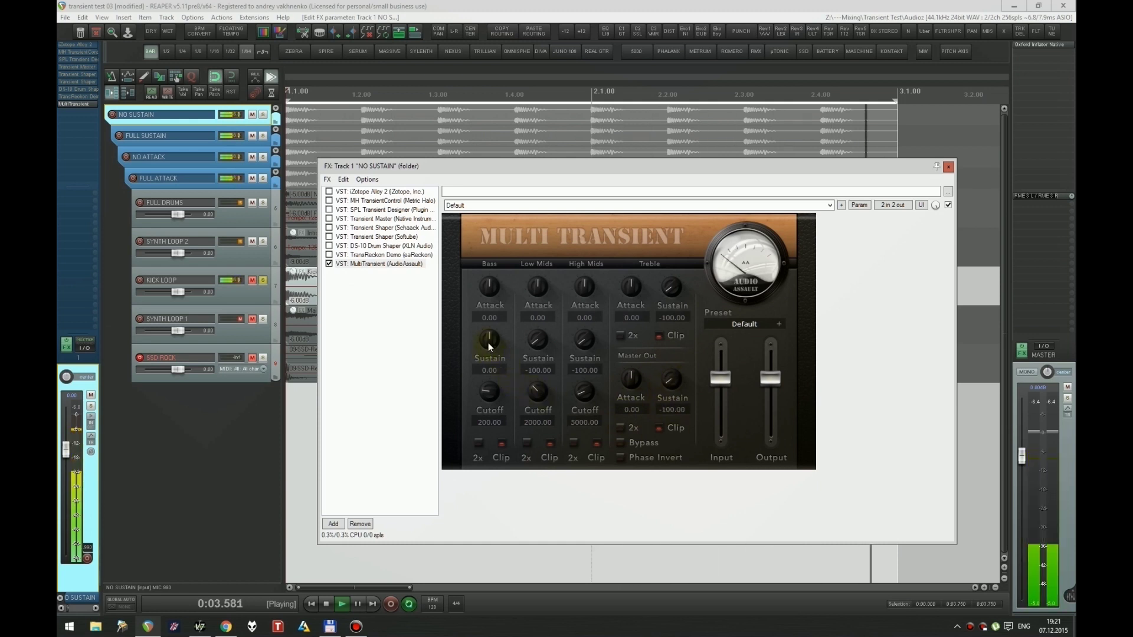
Step: Set Bass sustain to -98.44 and attack to 63.54 on Master Out, 43.73 on Low Mids, 19.27 on High Mids and 31.77 on Treble
drag(489, 347, 494, 447)
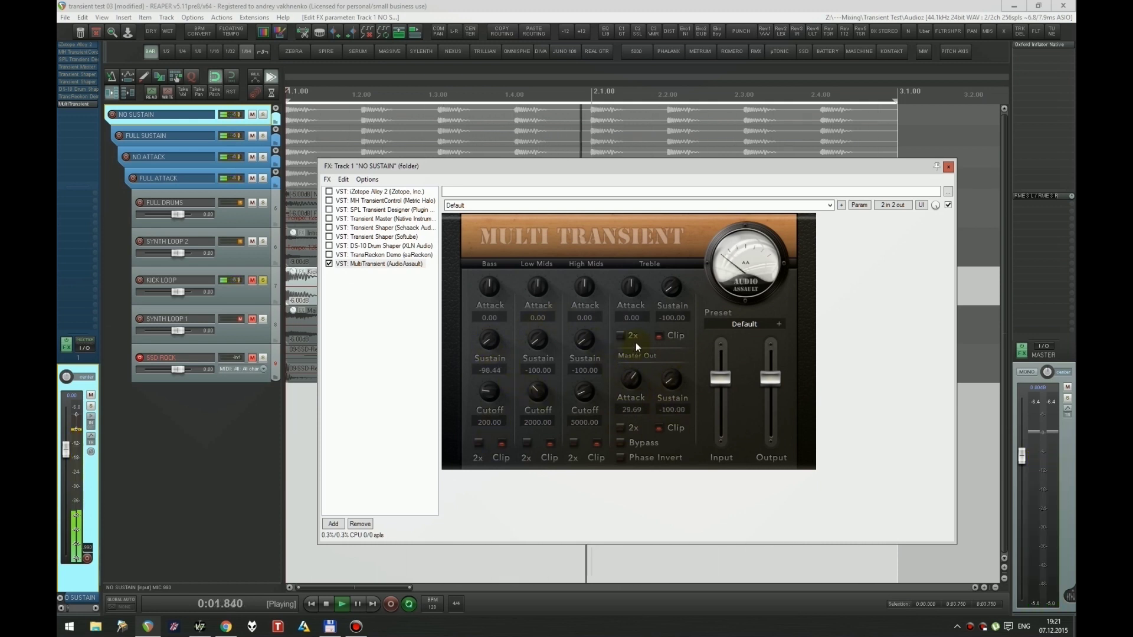
key(ctrl+b)
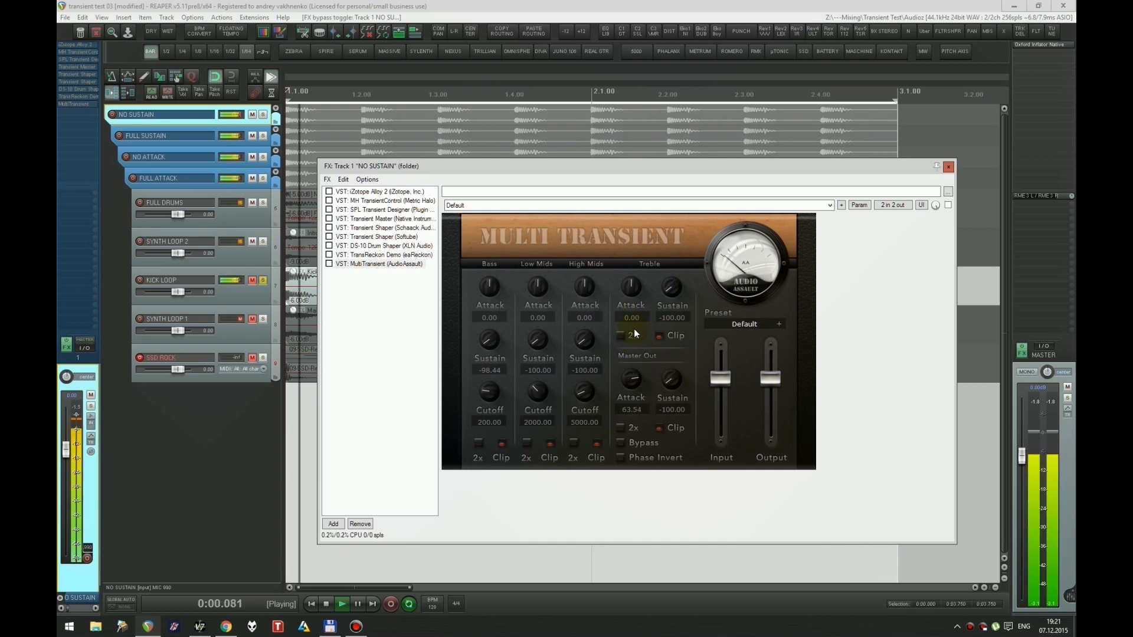
key(ctrl+b)
drag(635, 291, 556, 246)
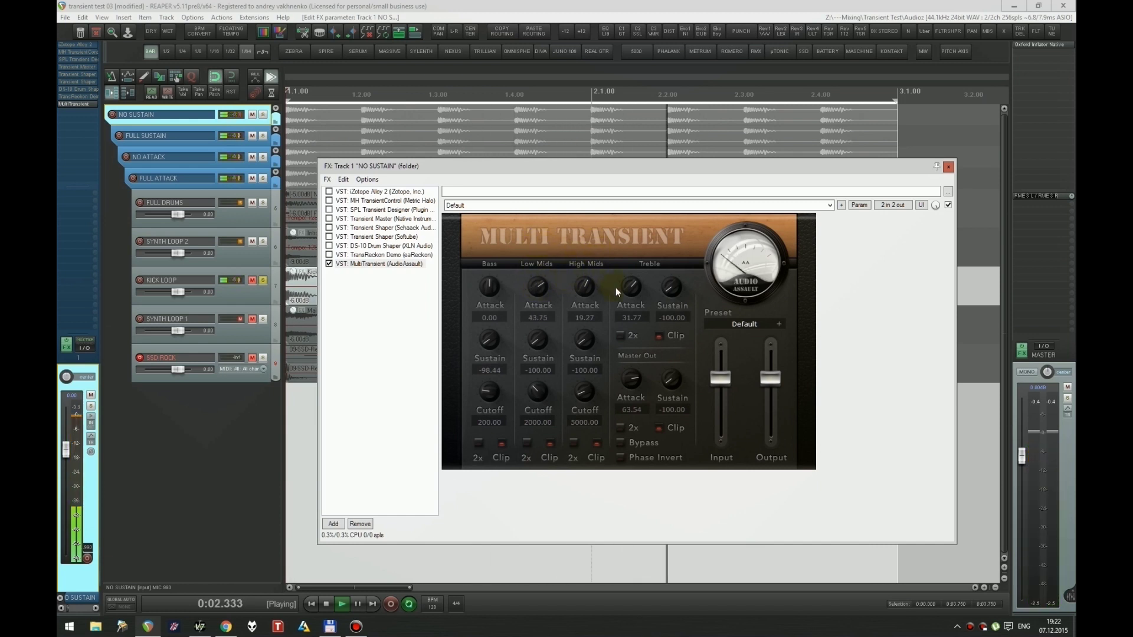
Step: Compare MultiTransient on and off on the kick loop with all attacks reset to 0.00, then stop playback and leave it bypassed
key(ctrl+b)
key(ctrl+b)
key(space)
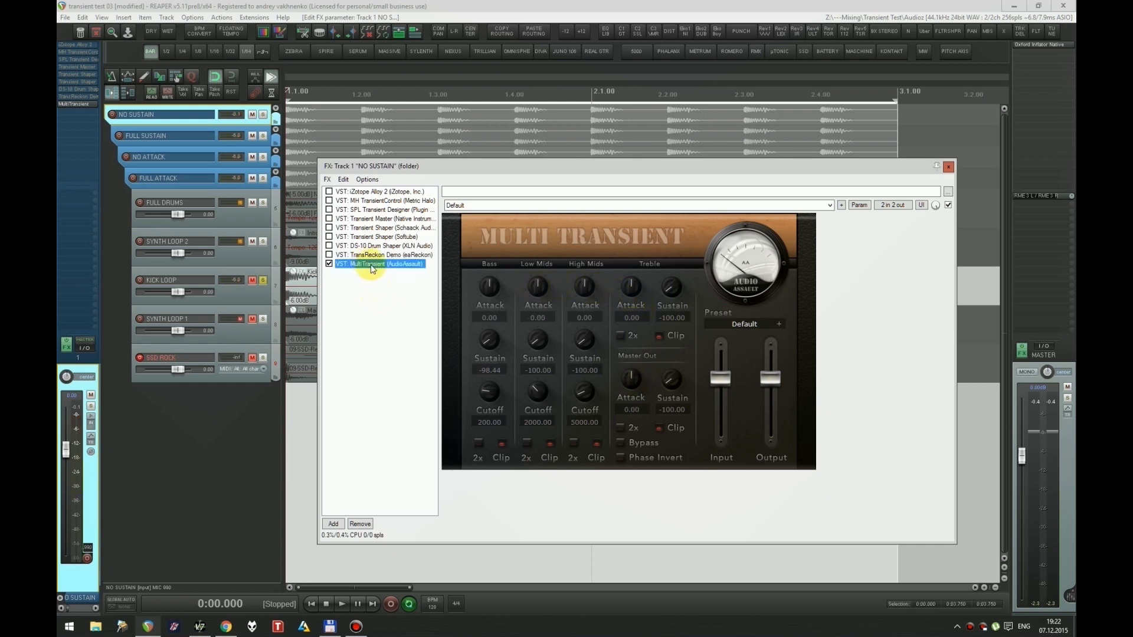
key(ctrl+b)
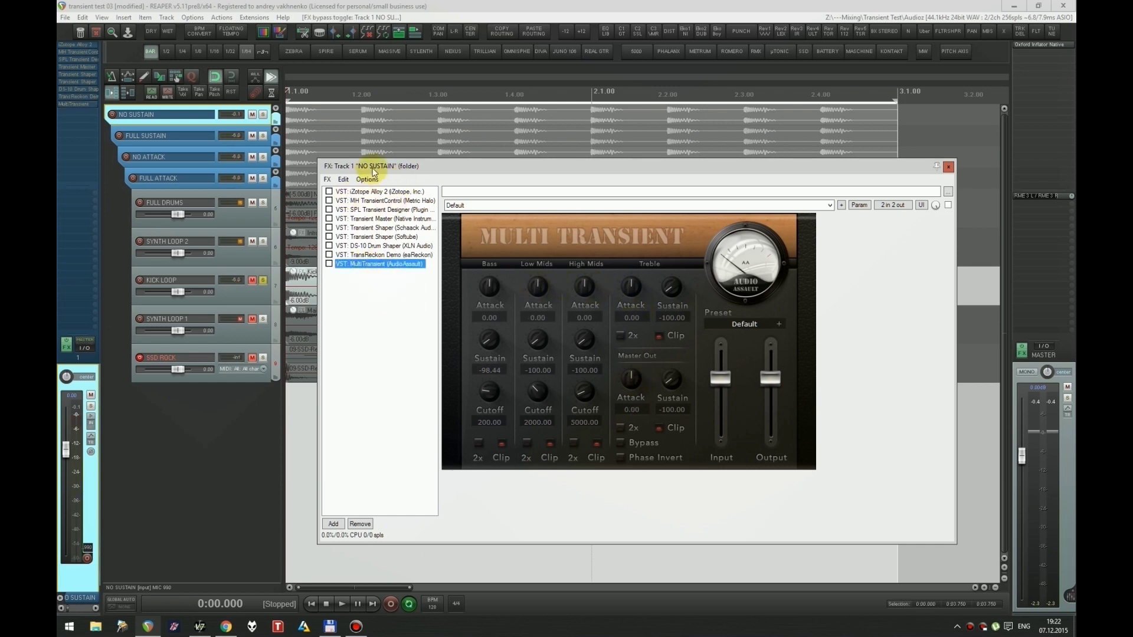
key(Escape)
Step: Unsolo KICK LOOP, solo the SSD ROCK track instead and start playback
click(264, 293)
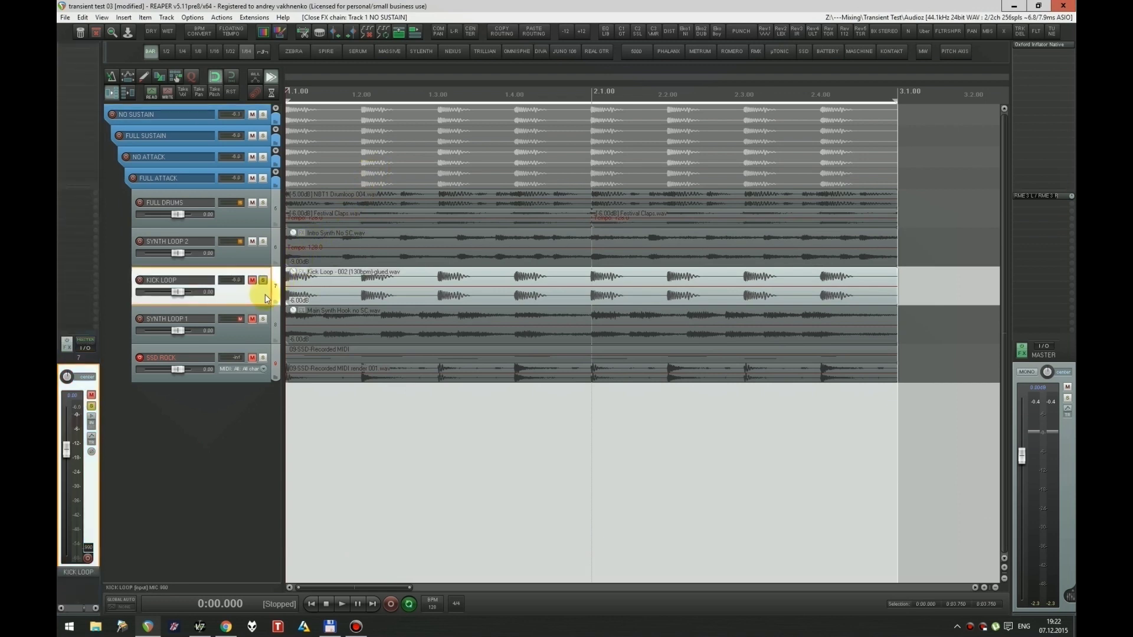
click(263, 281)
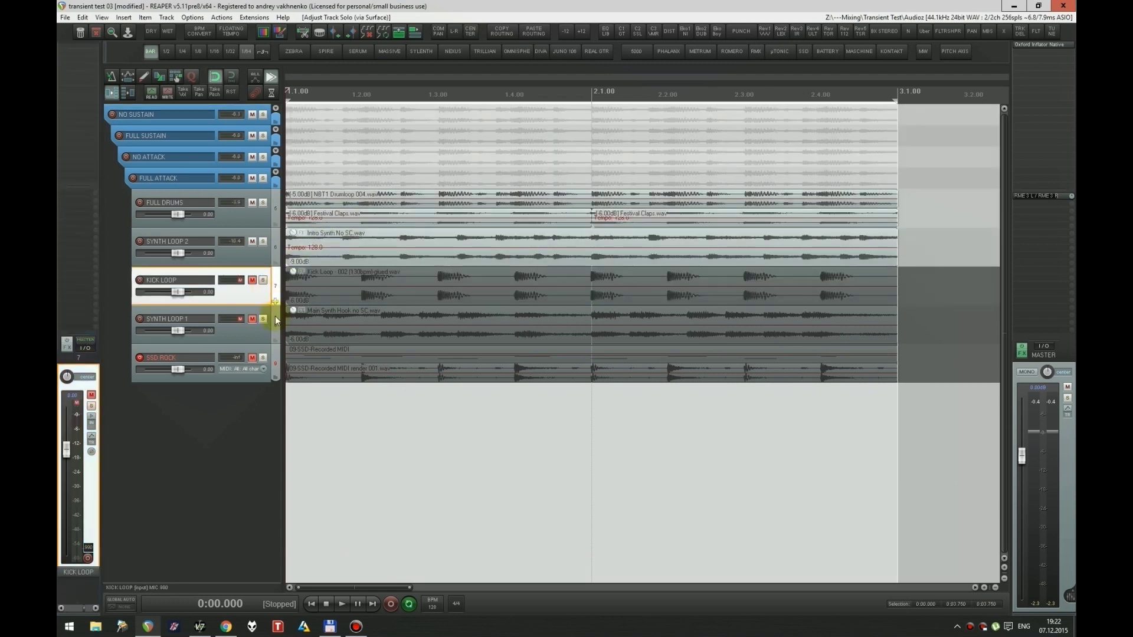
click(276, 355)
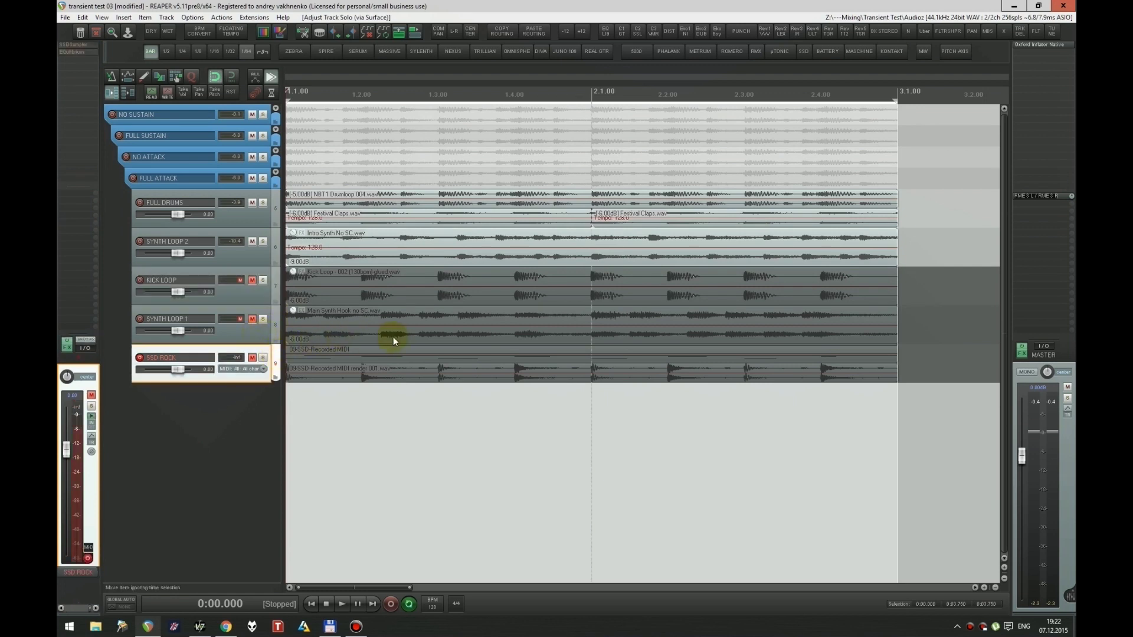
key(F6)
key(space)
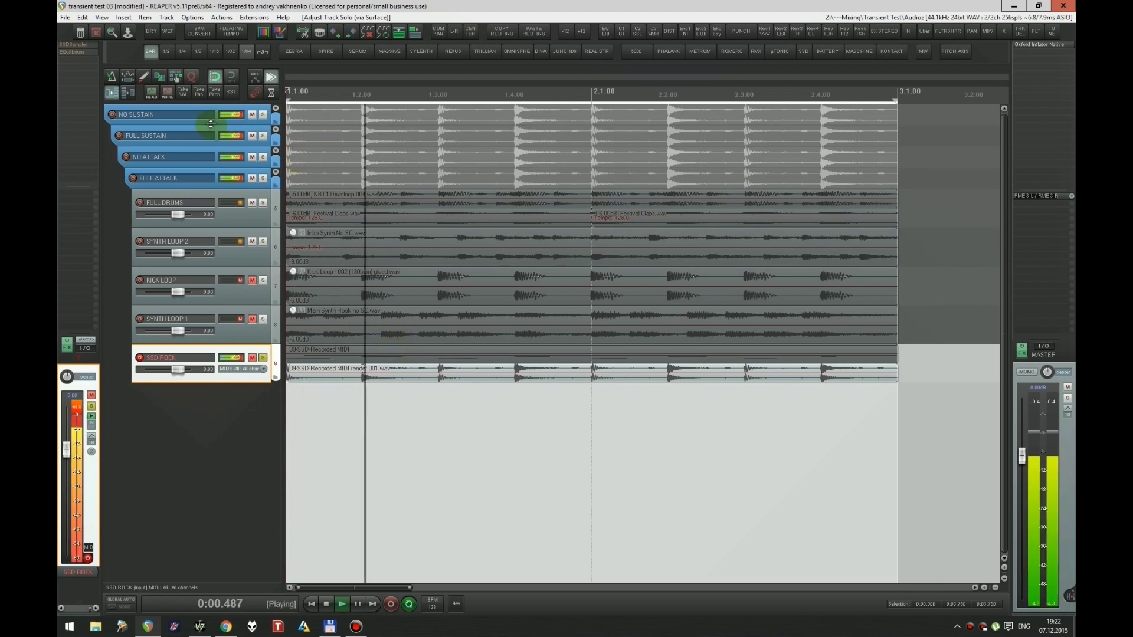
Step: Open the NO SUSTAIN effects chain and audition MultiTransient followed by TransReckon Demo on the SSD ROCK track
click(196, 115)
key(f)
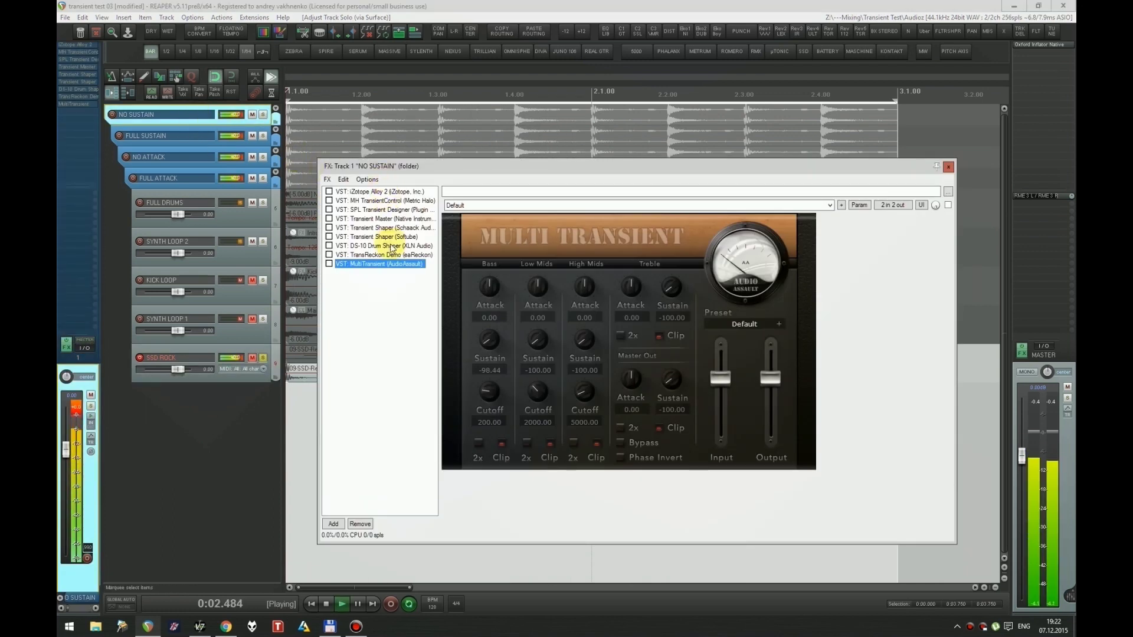
key(ctrl+b)
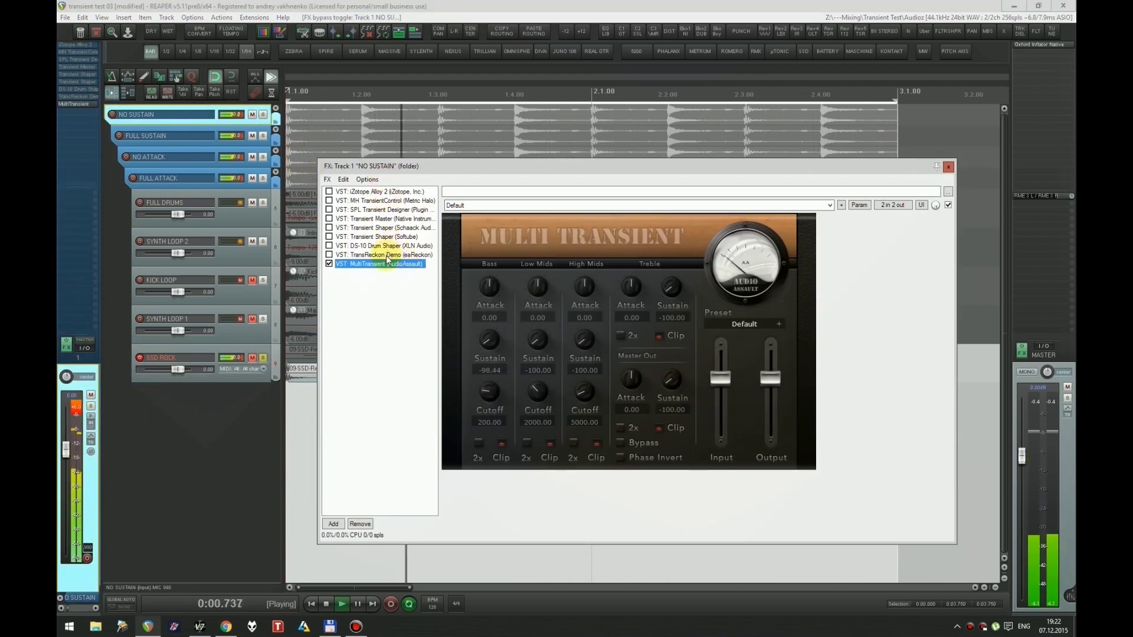
ctrl+click(390, 258)
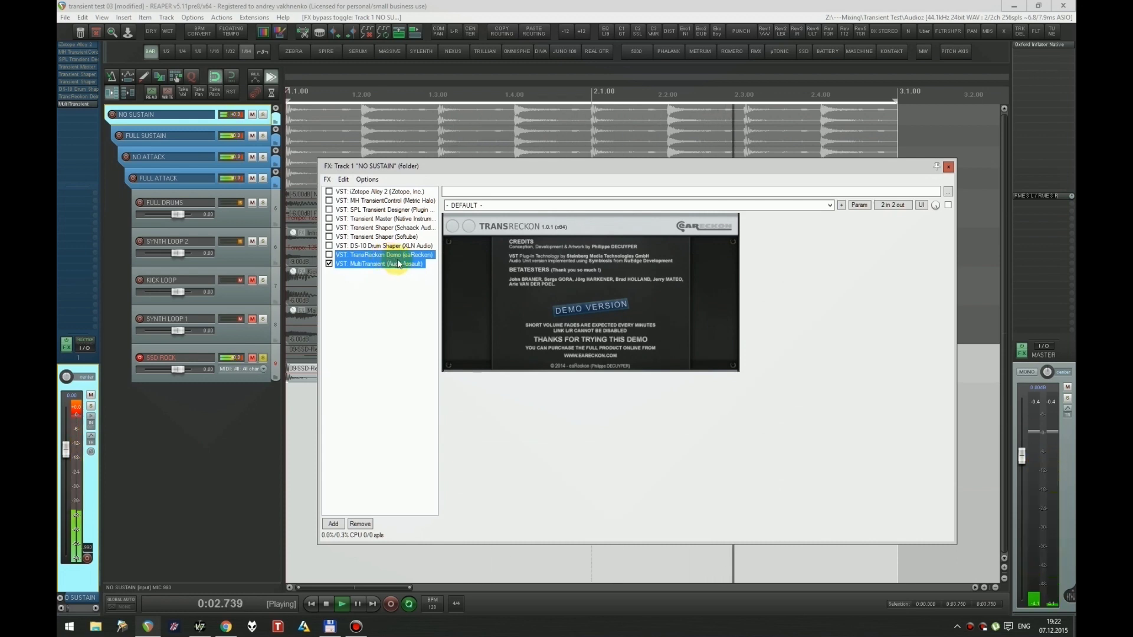
key(ctrl+b)
click(396, 255)
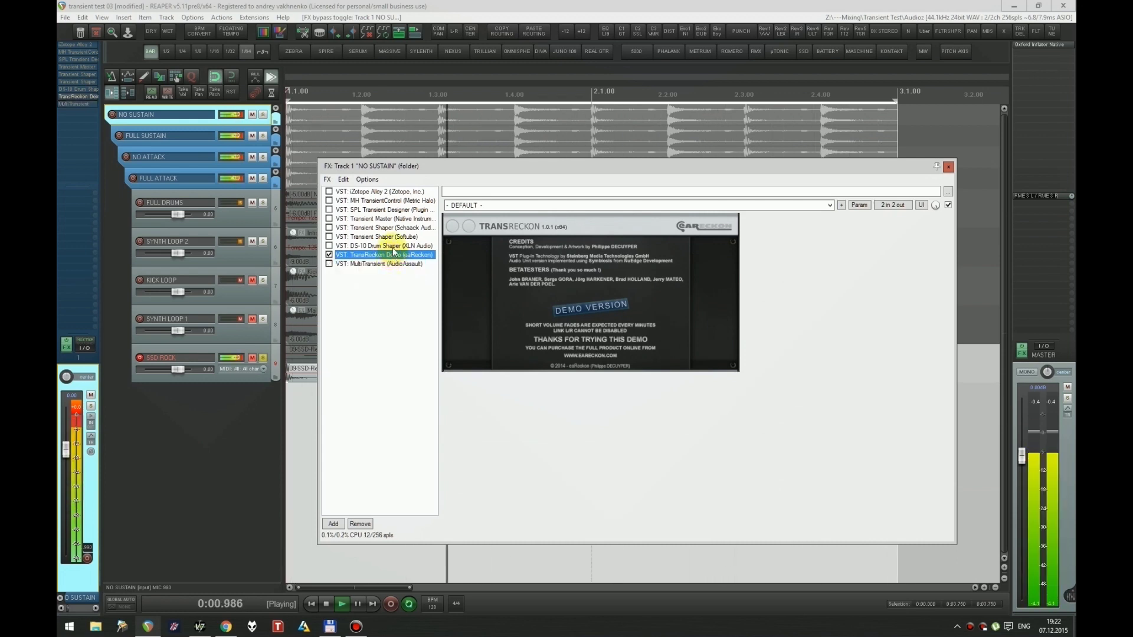
Step: Switch the SSD ROCK audition to DS-10 Drum Shaper and on to the Softube Transient Shaper, with only one active at a time
ctrl+click(393, 247)
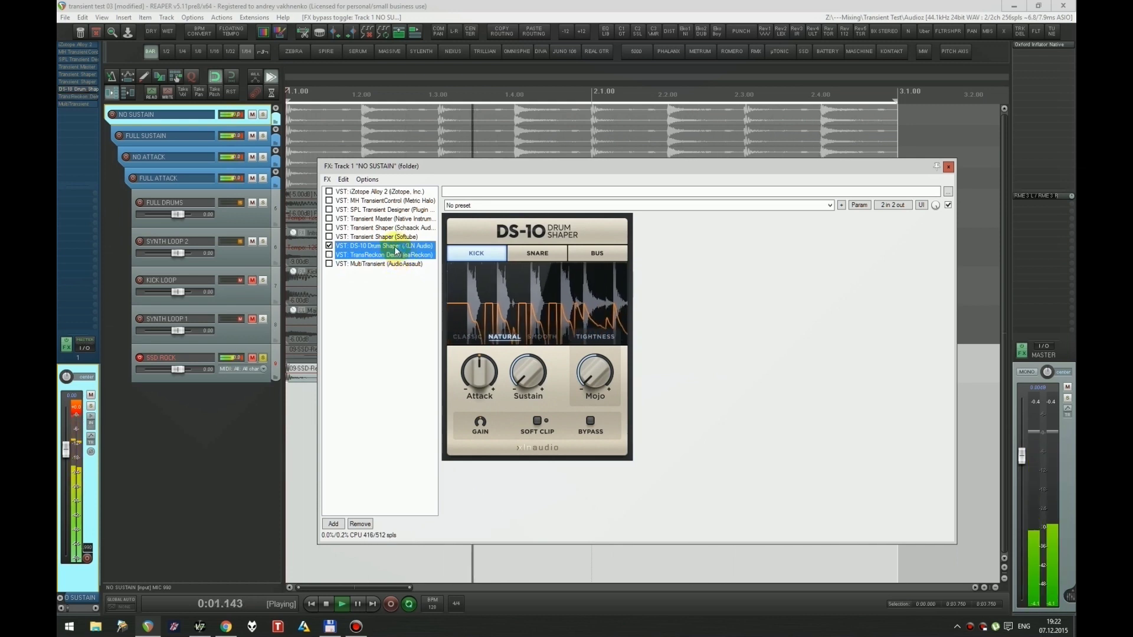
key(ctrl+b)
click(394, 246)
ctrl+click(392, 237)
key(ctrl+b)
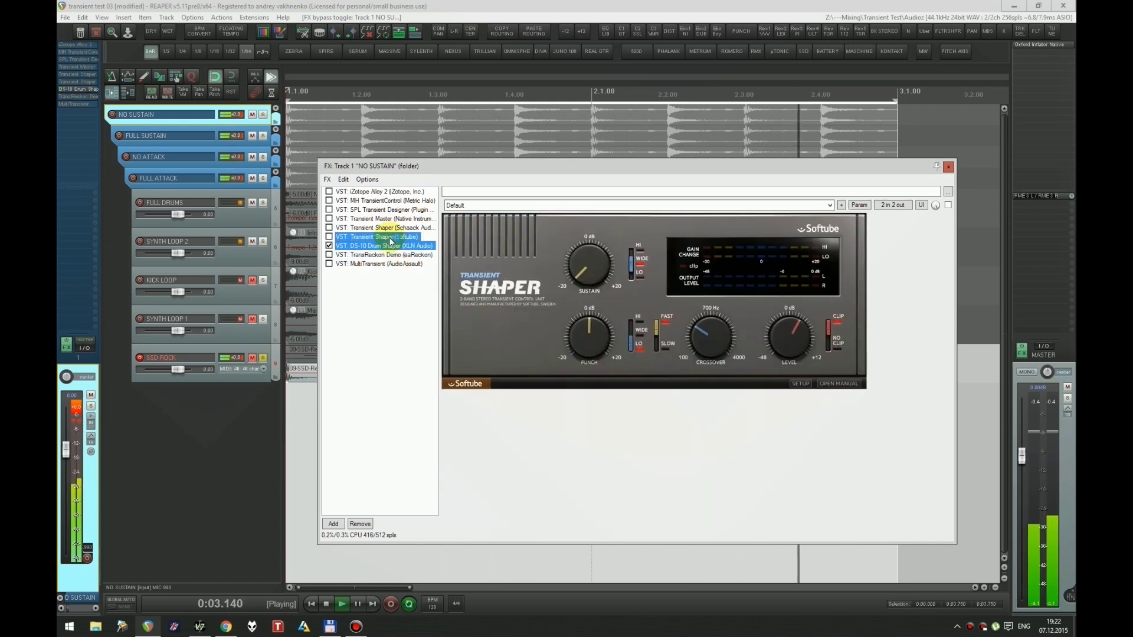
click(389, 240)
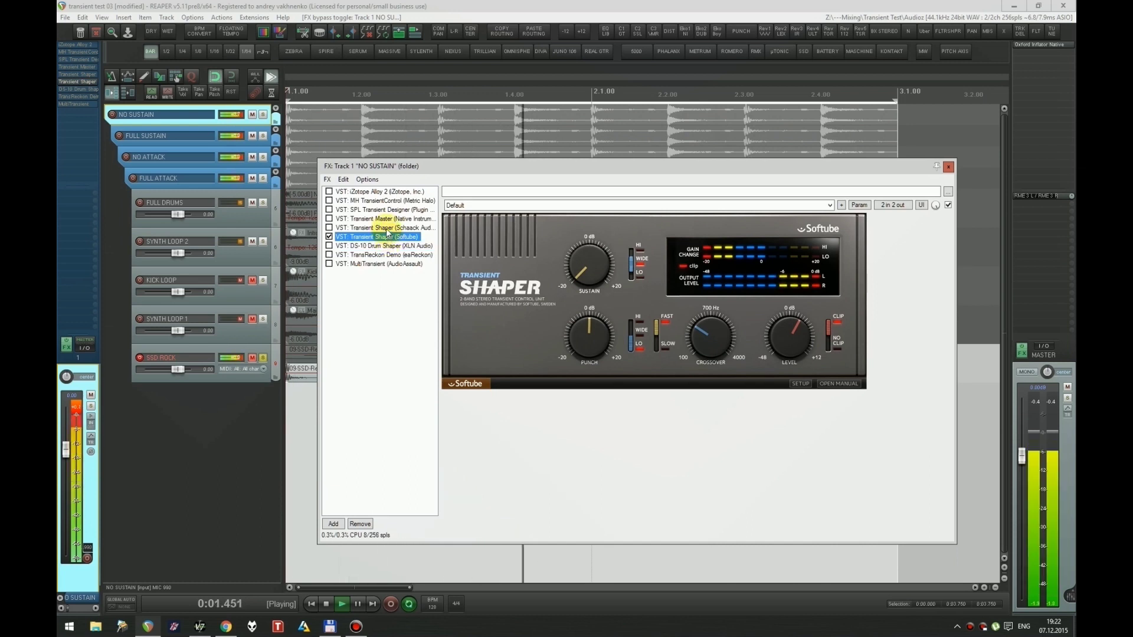
Step: Audition the Schaack Transient Shaper, Transient Master and SPL Transient Designer in turn on the SSD ROCK track
ctrl+click(361, 227)
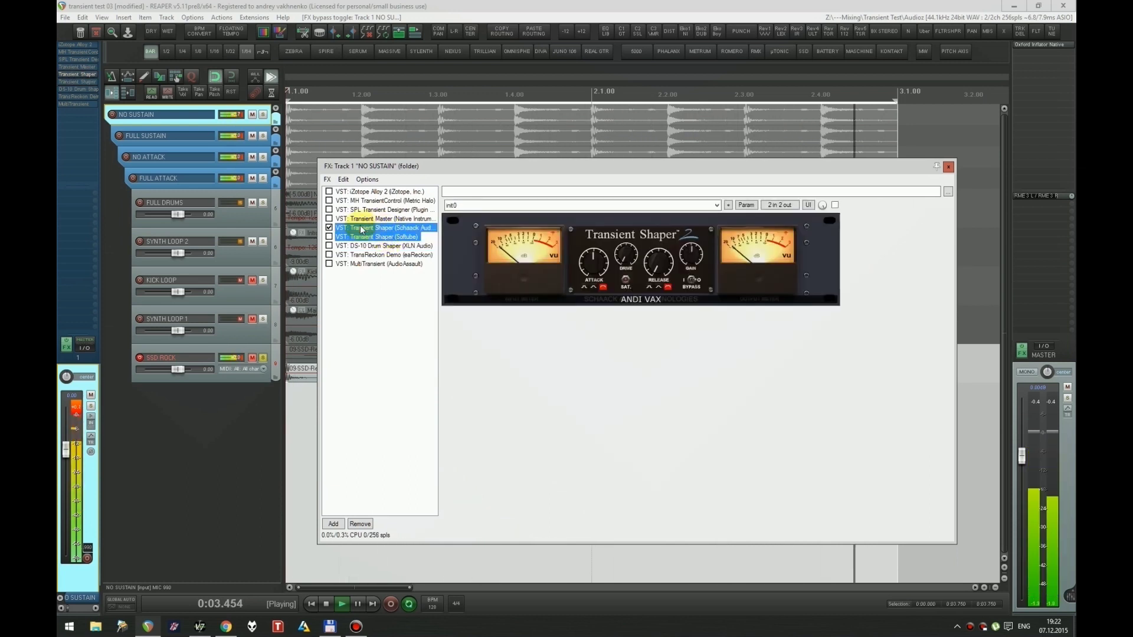
key(ctrl+b)
click(360, 227)
ctrl+click(359, 220)
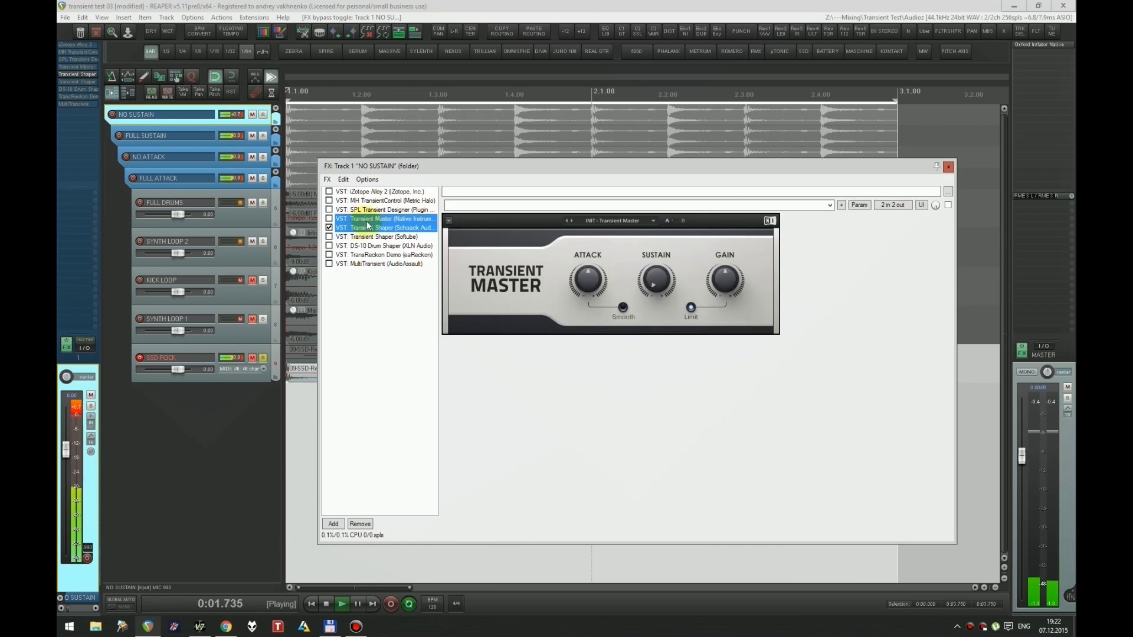
key(ctrl+b)
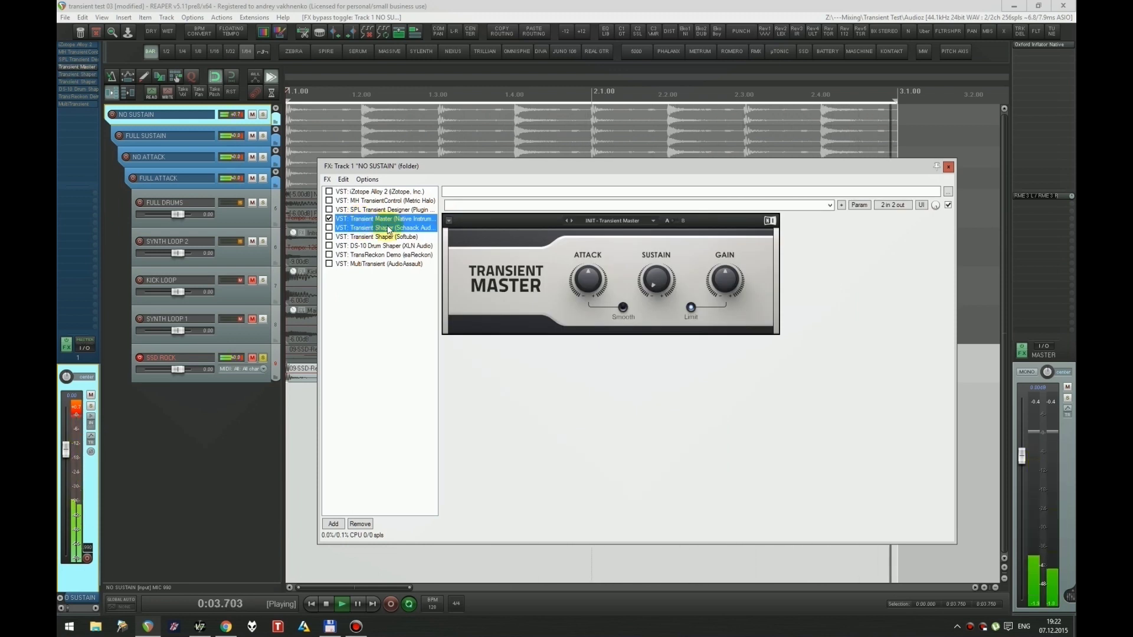
click(380, 209)
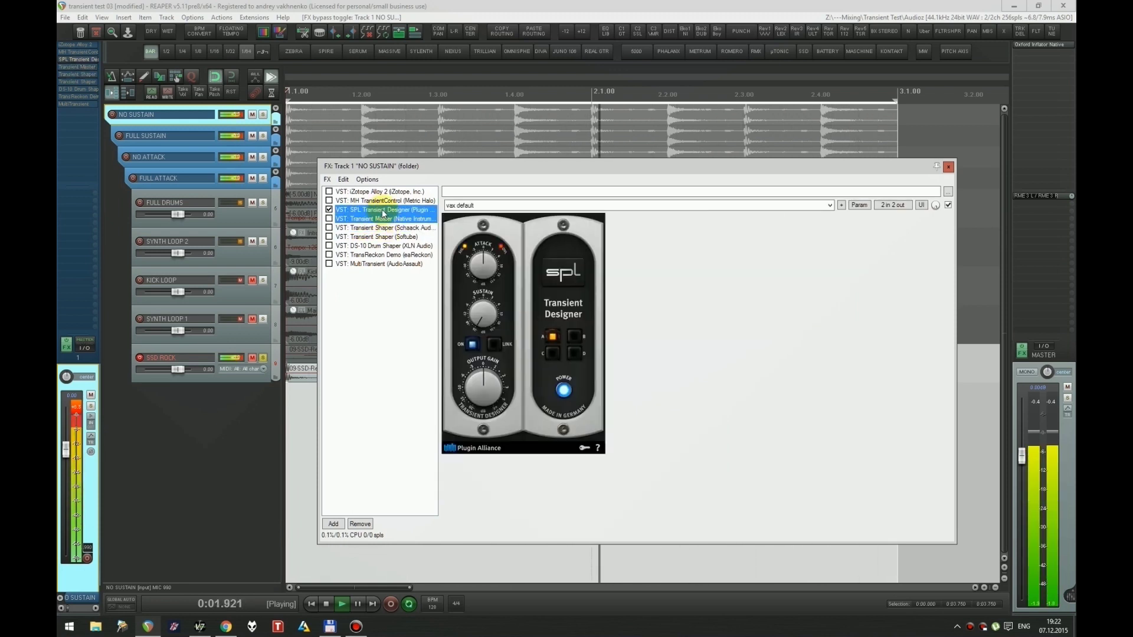
key(ctrl+b)
Step: Activate MH TransientControl in place of SPL Transient Designer and set its Transient to -153.60 and Gain to 6.14
click(384, 201)
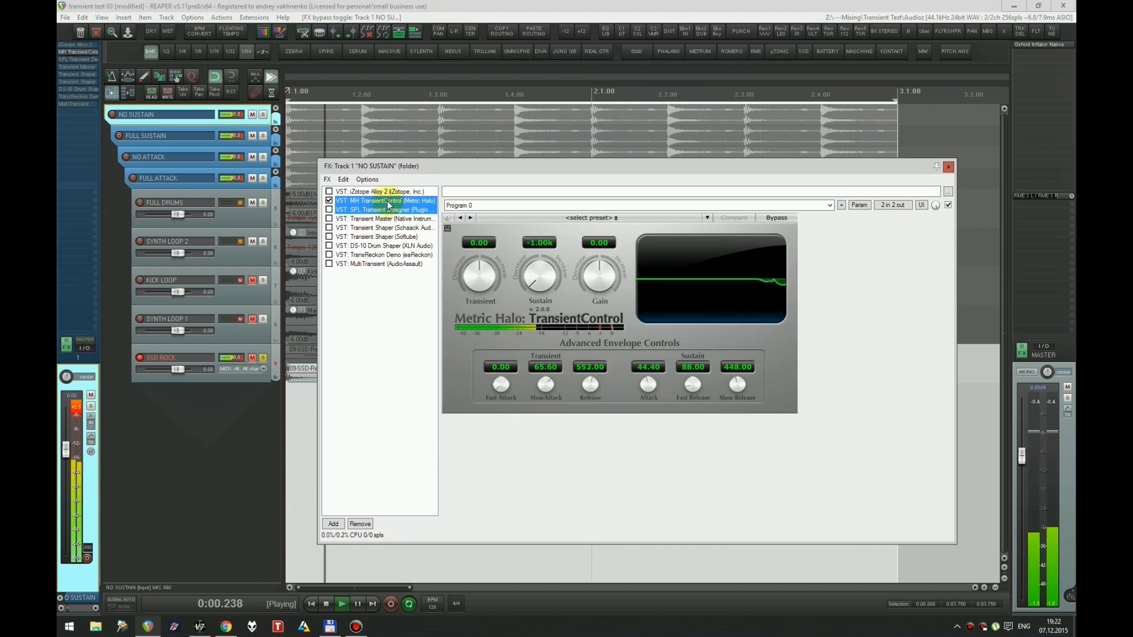
key(ctrl+b)
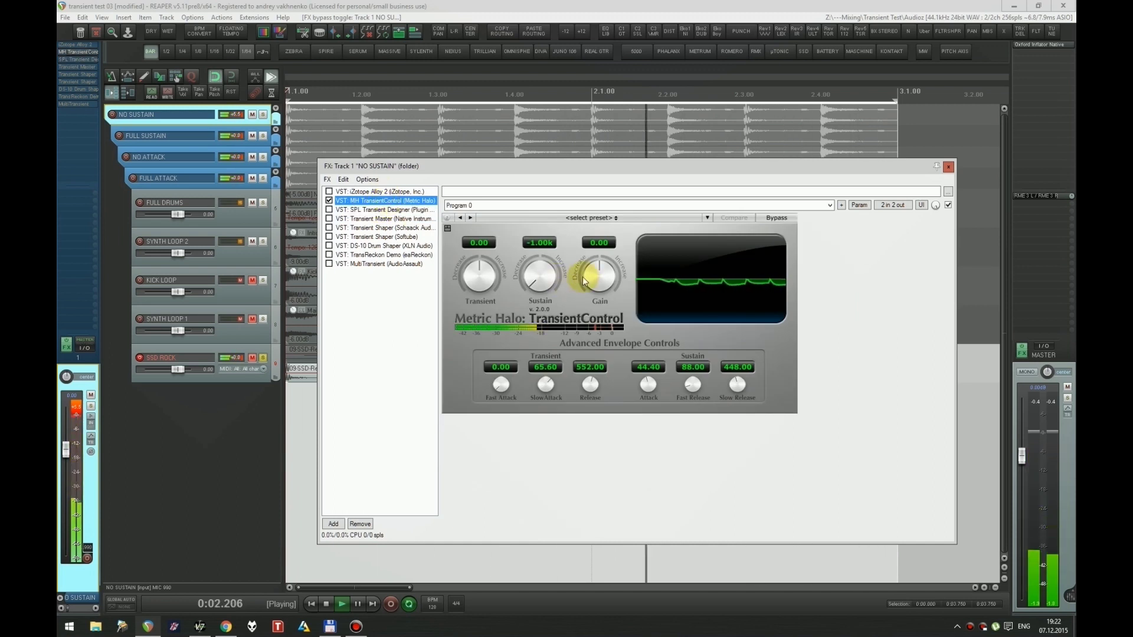
drag(487, 272, 487, 304)
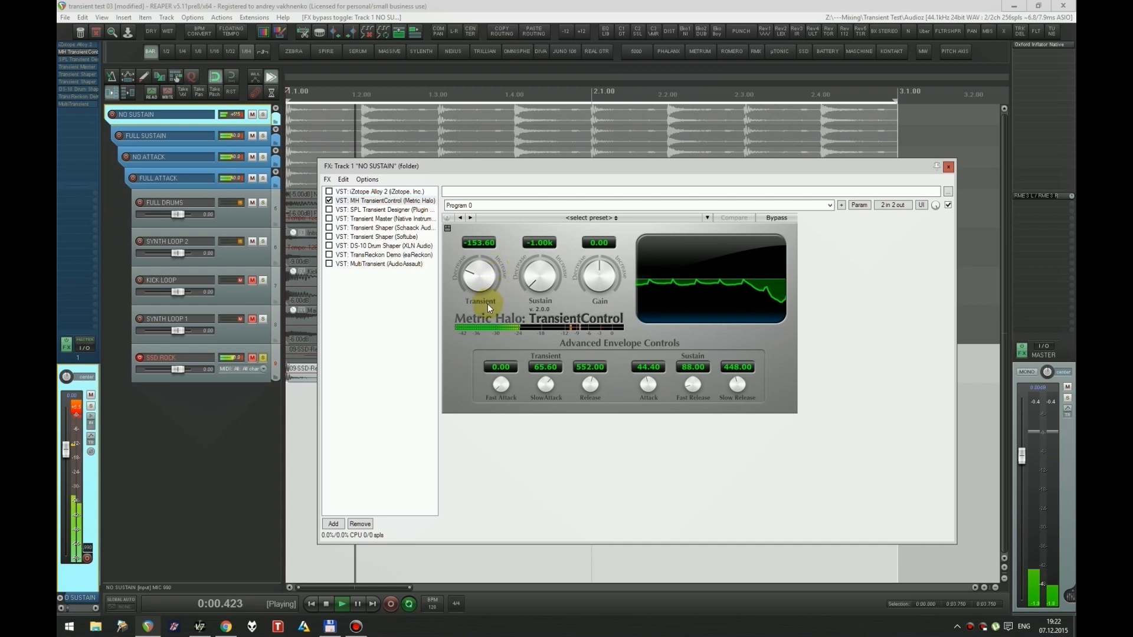
drag(597, 279, 597, 267)
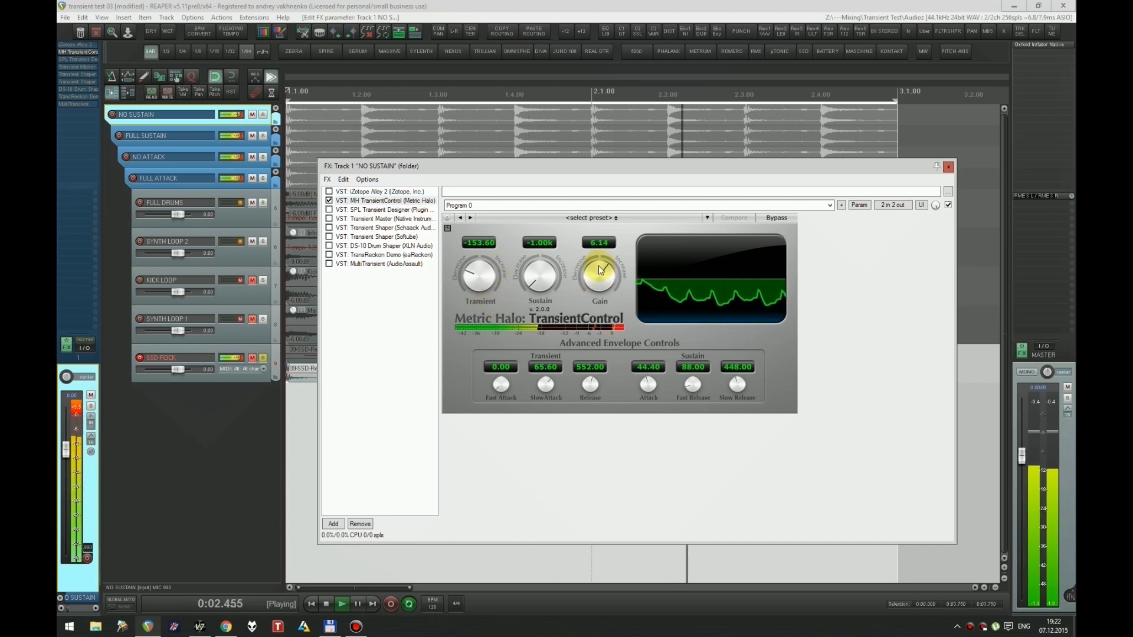
Step: Audition iZotope Alloy 2 in place of MH TransientControl, then replace it with TransReckon Demo and restart playback
shift+click(356, 201)
shift+click(355, 193)
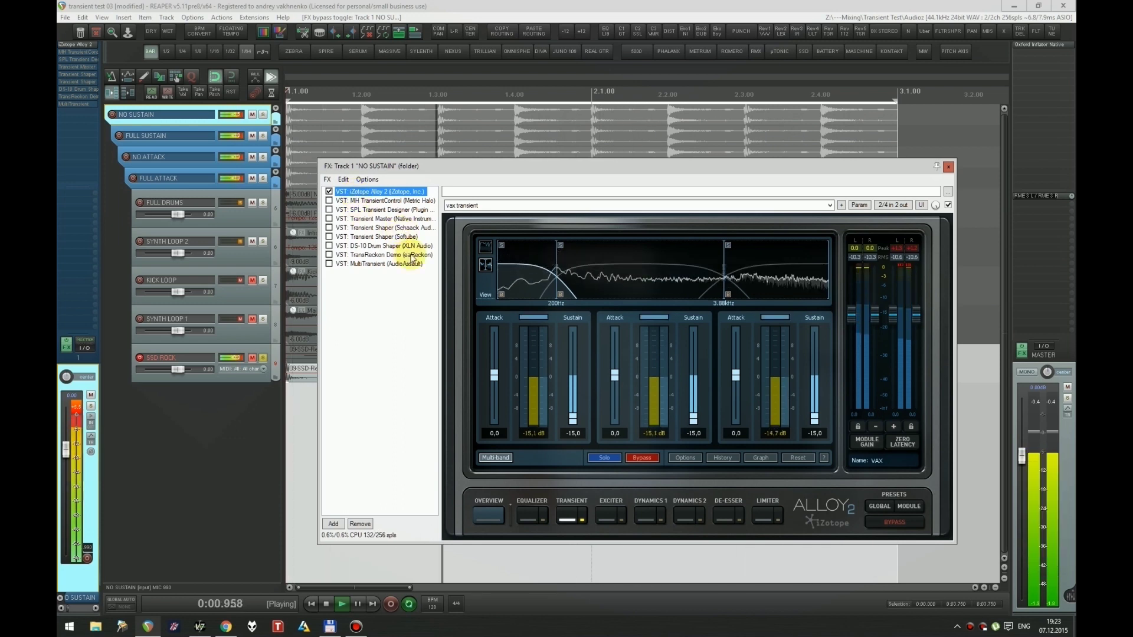
key(space)
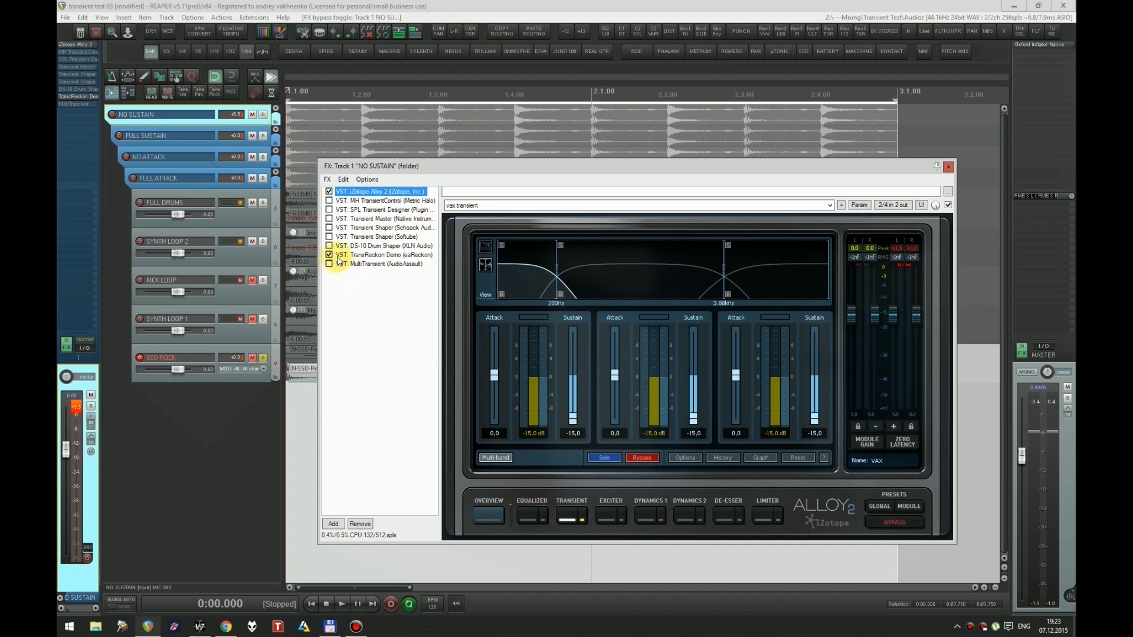
key(ctrl+b)
key(space)
click(352, 257)
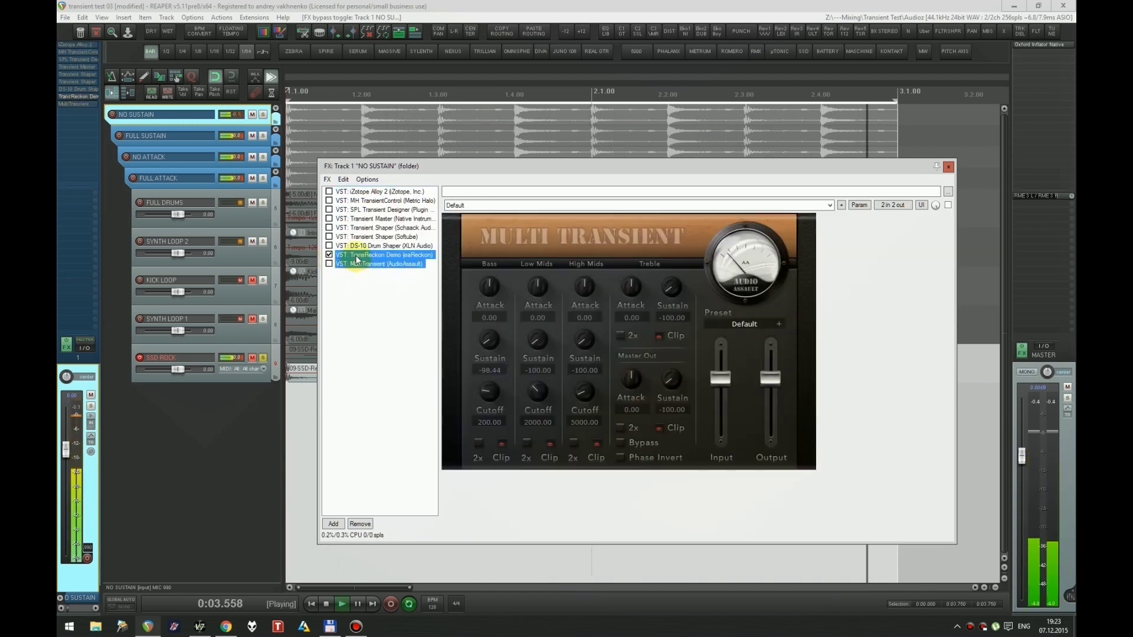
Step: Compare TransReckon Demo with DS-10 Drum Shaper on the playing SSD ROCK track and return to TransReckon Demo
click(356, 256)
ctrl+click(357, 248)
key(ctrl+b)
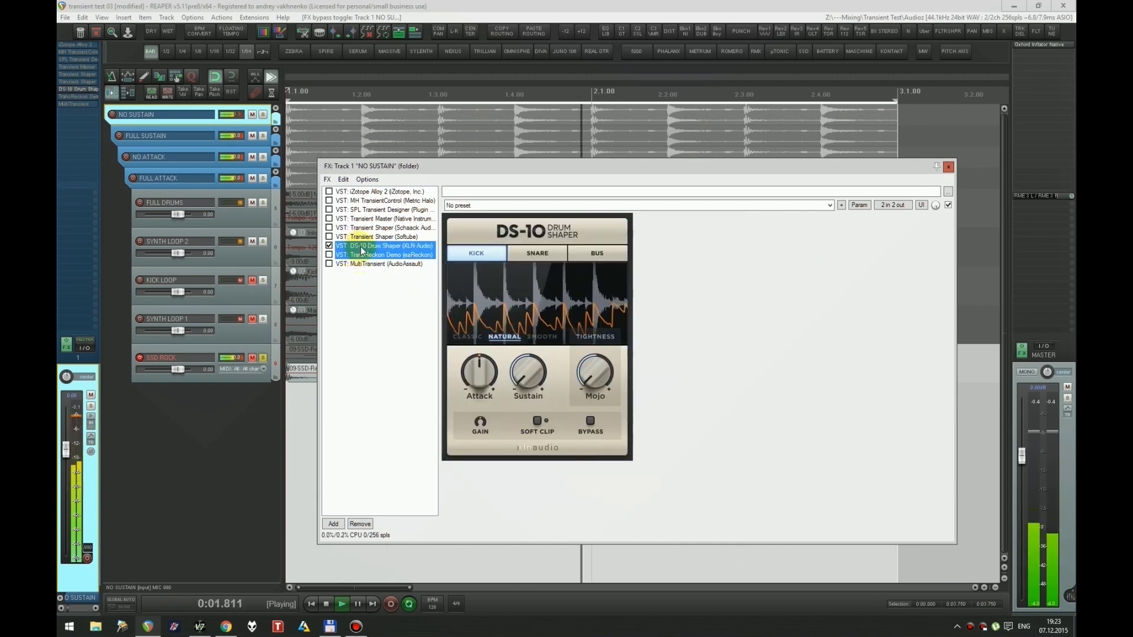
key(ctrl+b)
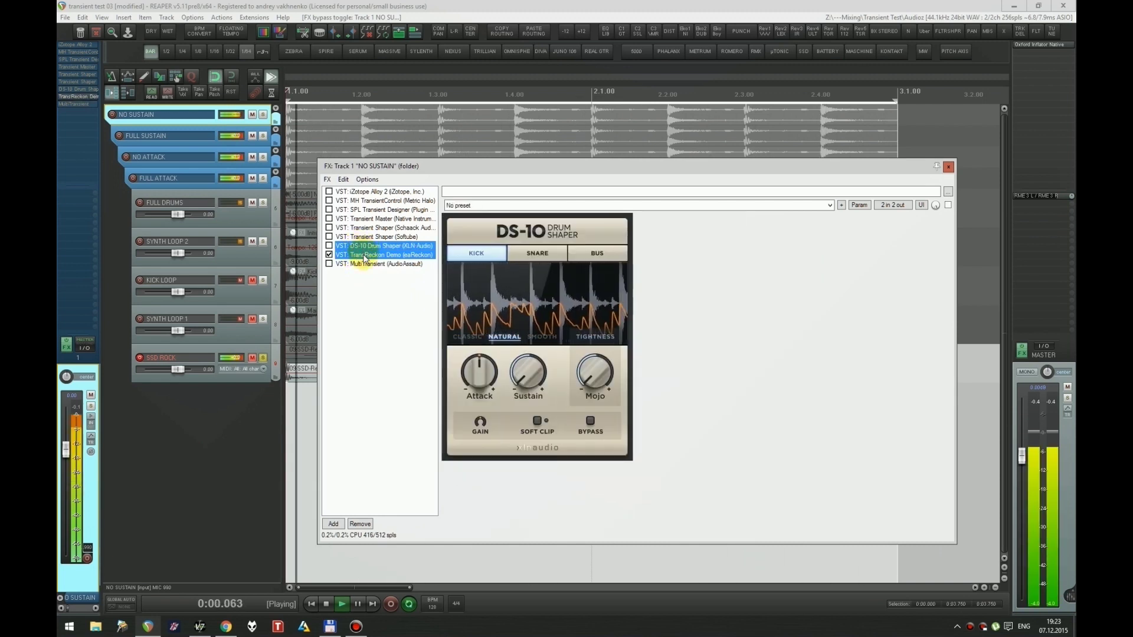
click(360, 256)
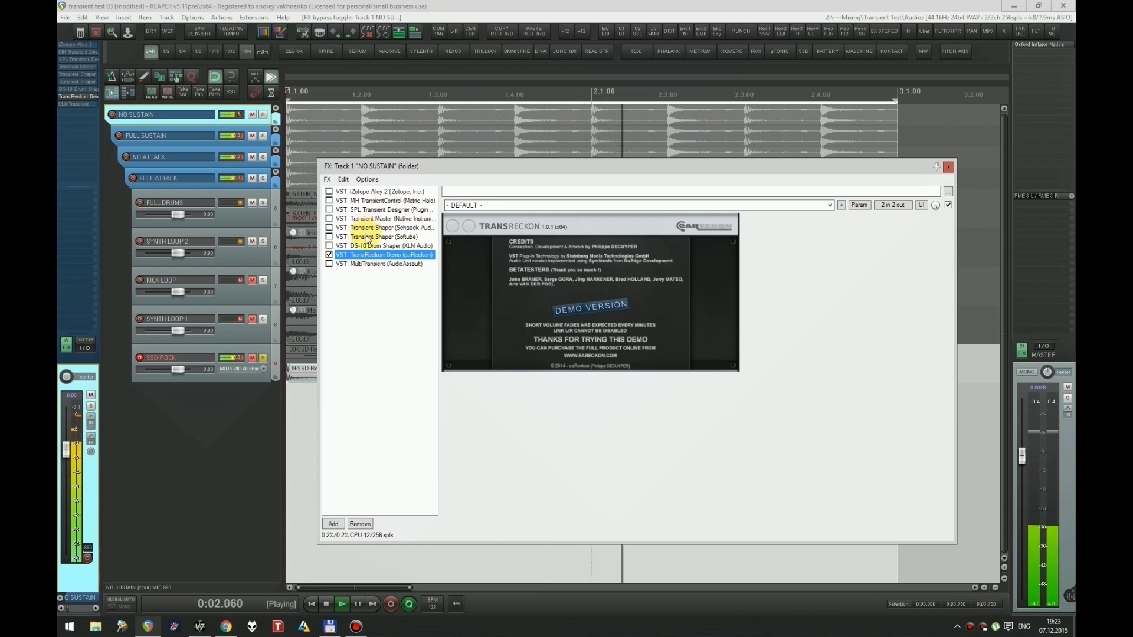
Step: Compare TransReckon Demo with the Schaack Transient Shaper, and the Schaack Transient Shaper with Transient Master
ctrl+click(367, 227)
key(ctrl+b)
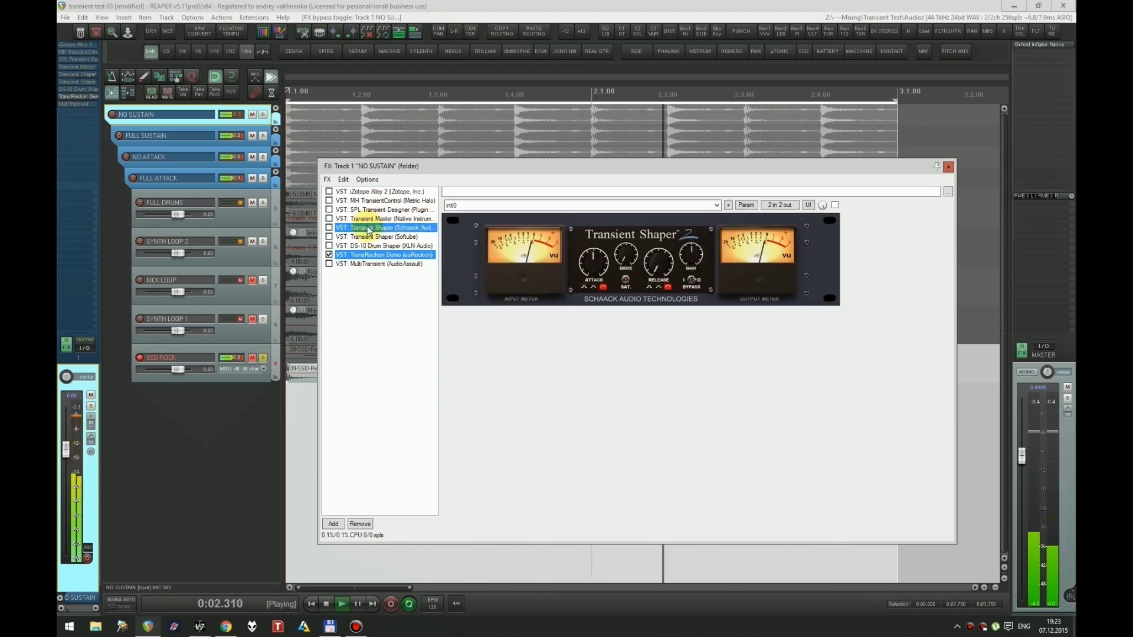
click(368, 228)
ctrl+click(368, 219)
key(ctrl+b)
key(ctrl+b)
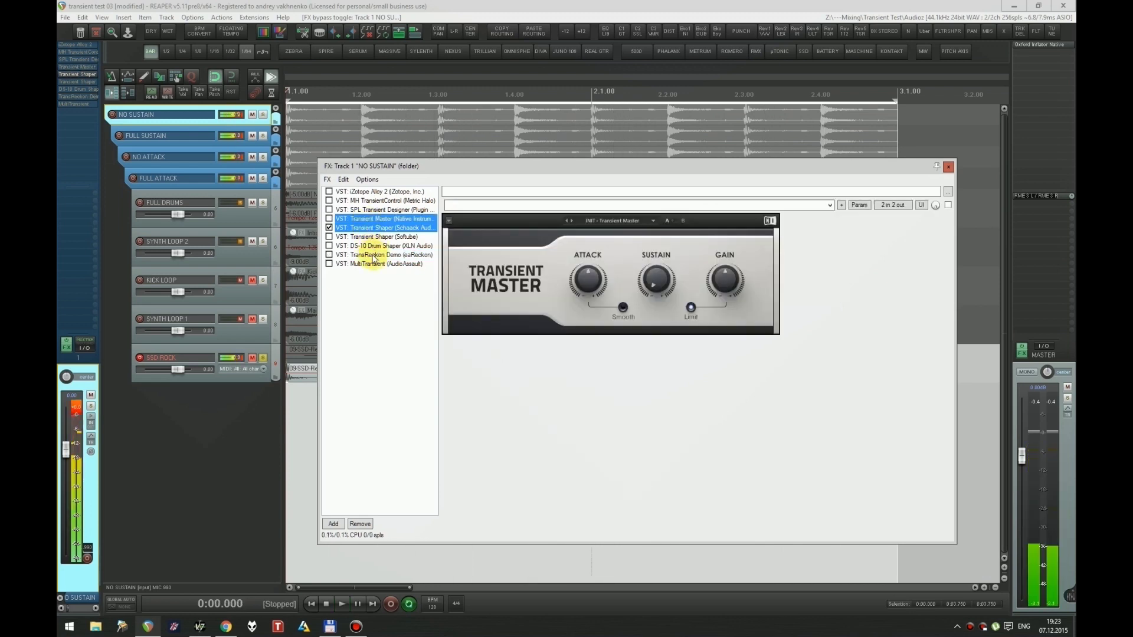
Step: Bypass the Schaack Transient Shaper, enable TransReckon Demo with playback running and dismiss its credits screen to show the controls
click(374, 255)
click(364, 230)
key(ctrl+b)
click(369, 256)
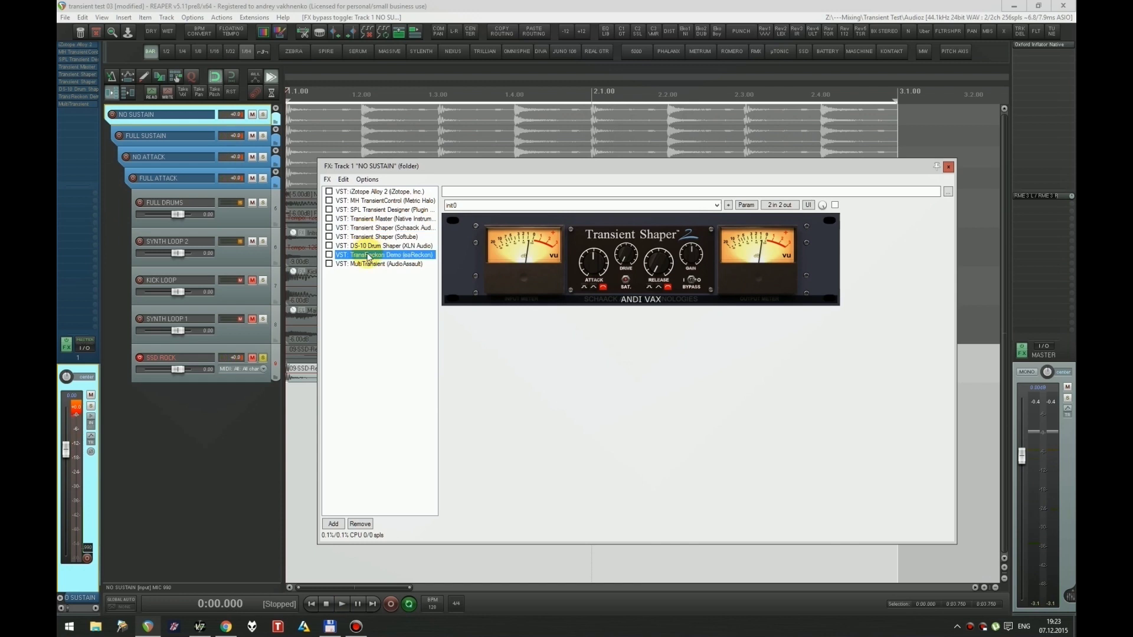
key(ctrl+b)
key(space)
click(533, 268)
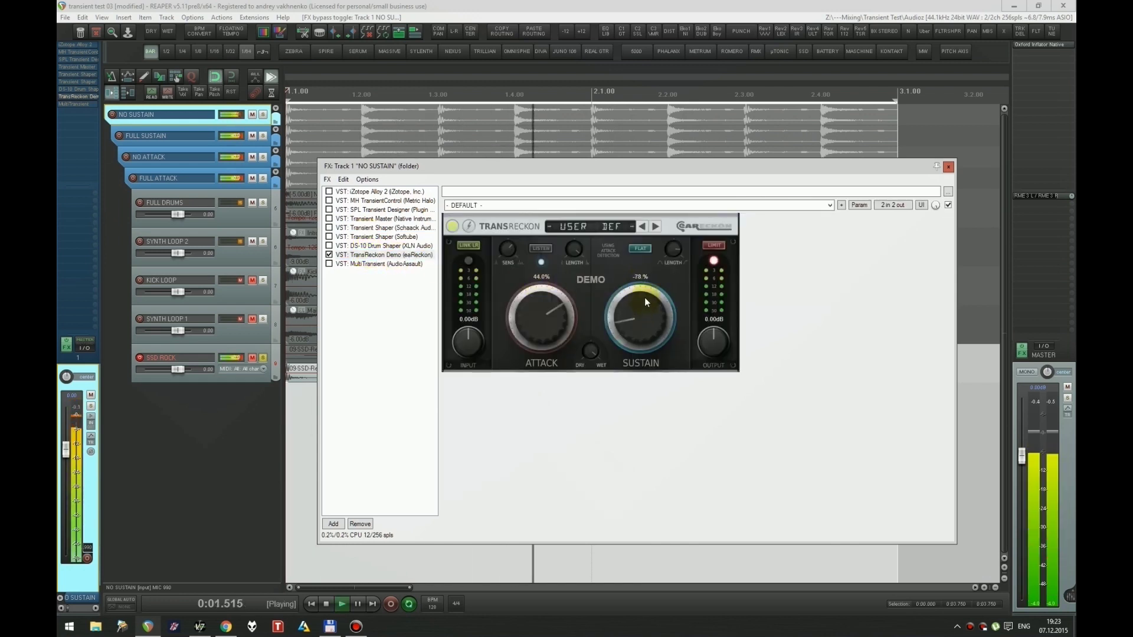
Step: Set TransReckon's sustain to -100% and try its sustain Flat and attack Listen options during playback
drag(643, 290, 677, 295)
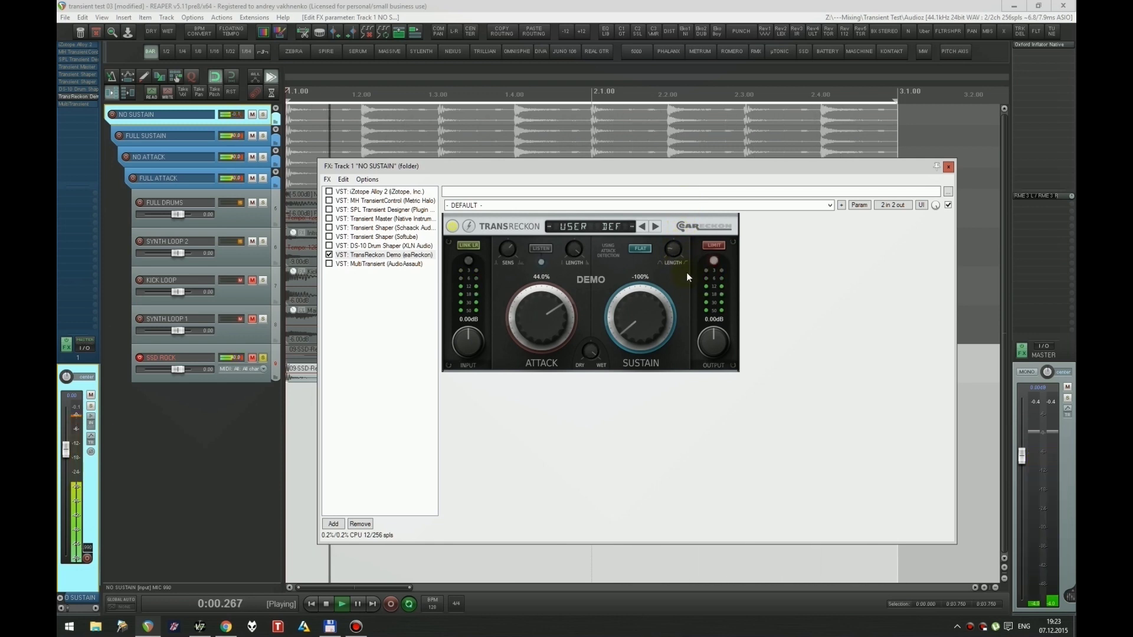
click(686, 228)
click(641, 248)
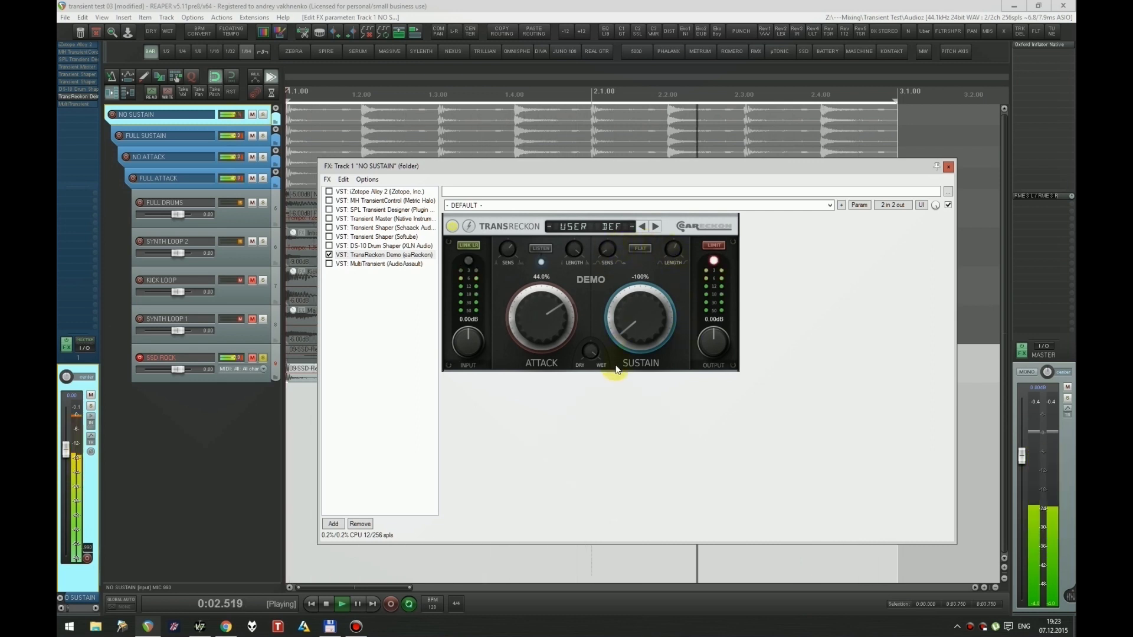
click(643, 248)
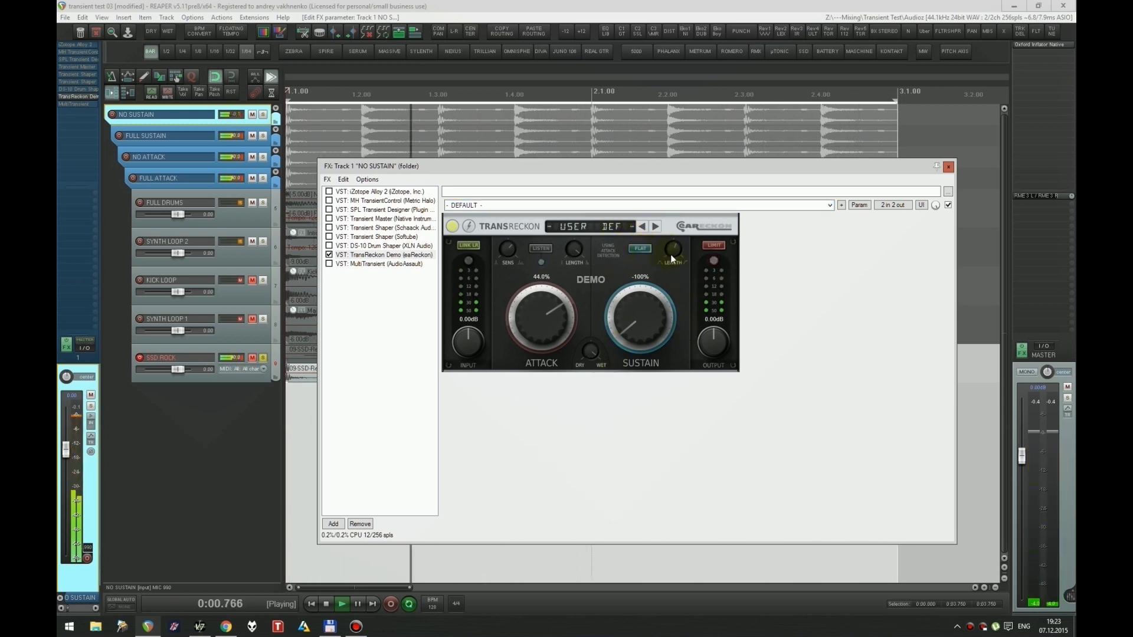
click(546, 250)
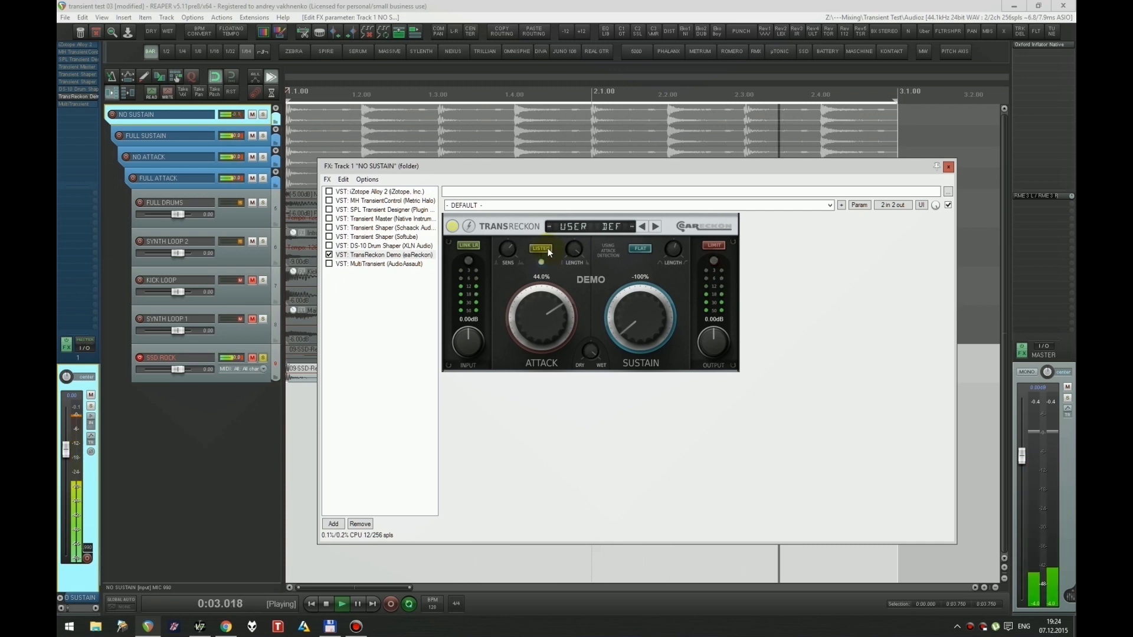
Step: Turn off TransReckon's attack Listen option and stop playback
click(547, 248)
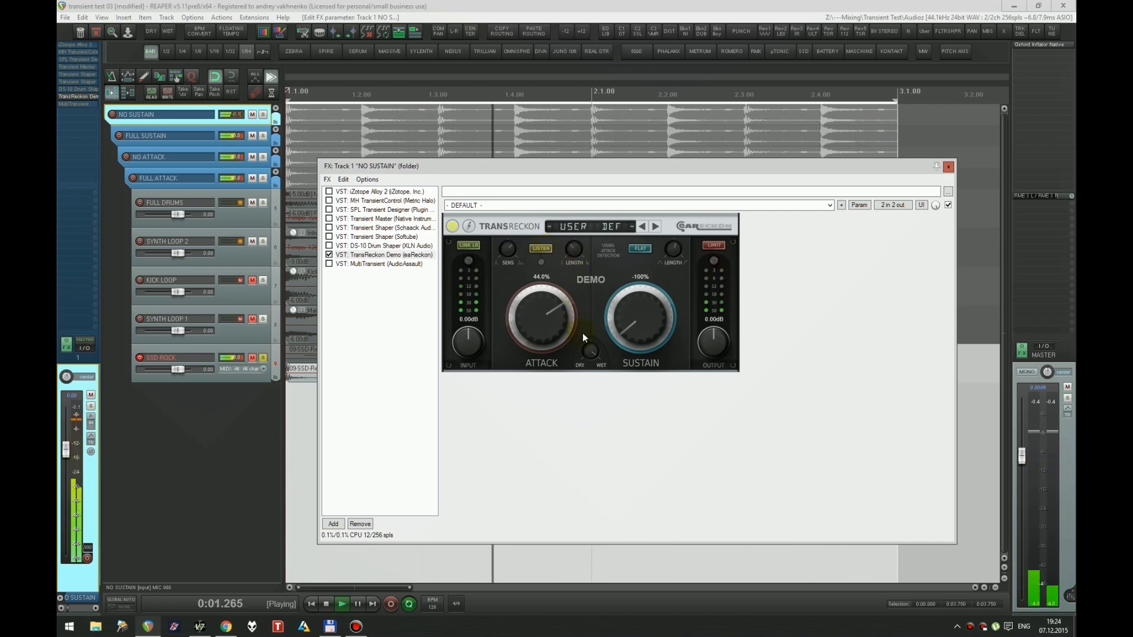
click(550, 249)
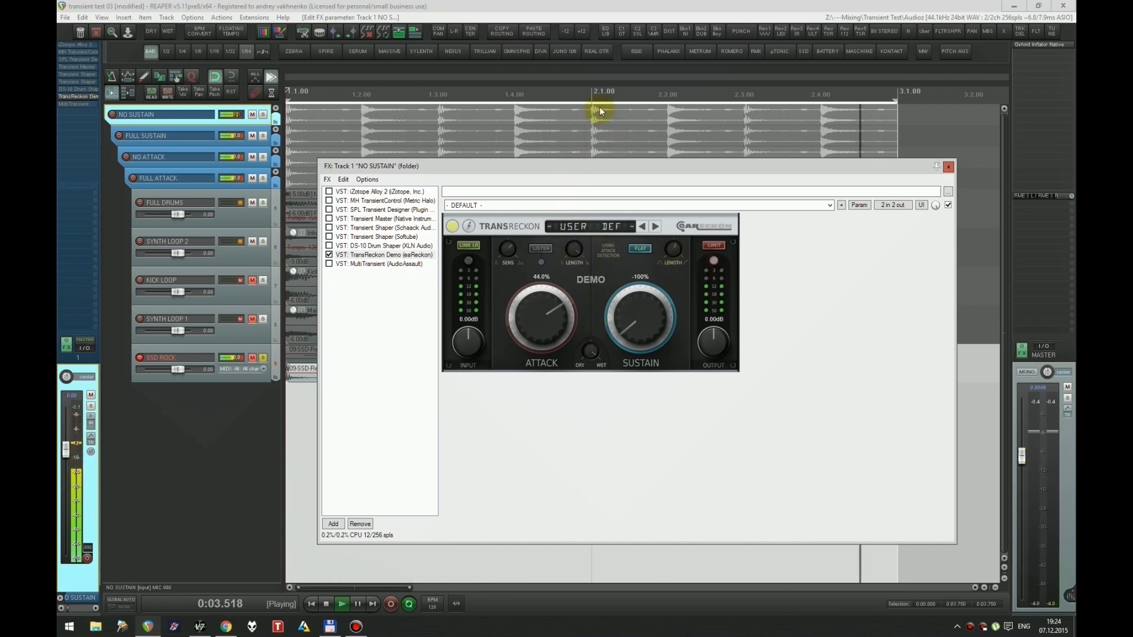
key(space)
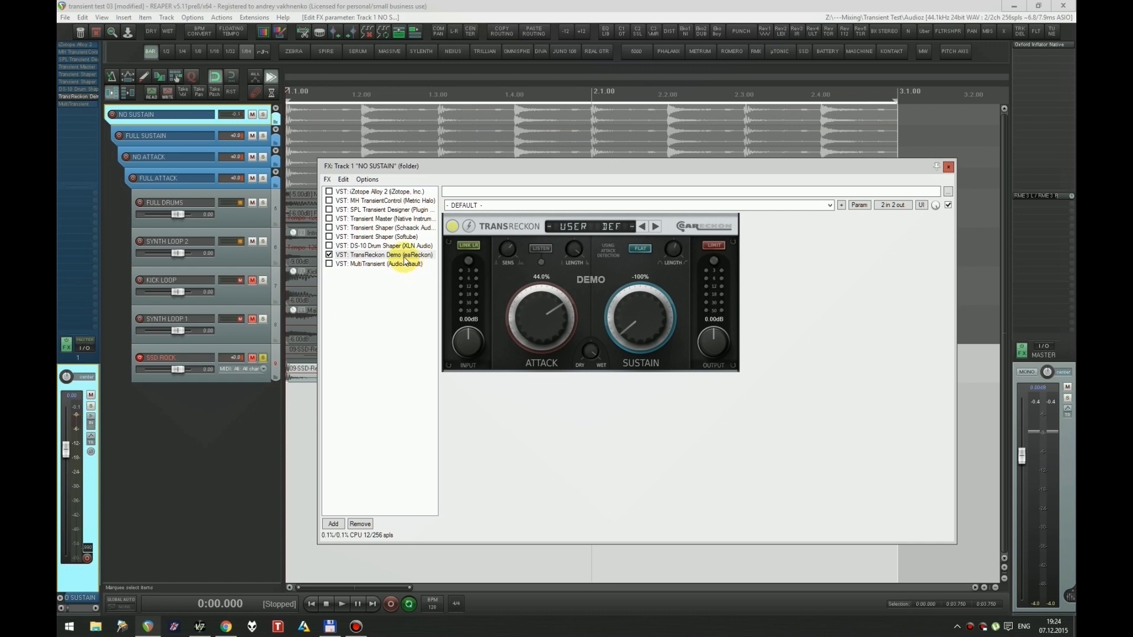
Step: Bypass TransReckon Demo on the NO SUSTAIN track and close that track's effects chain
click(404, 255)
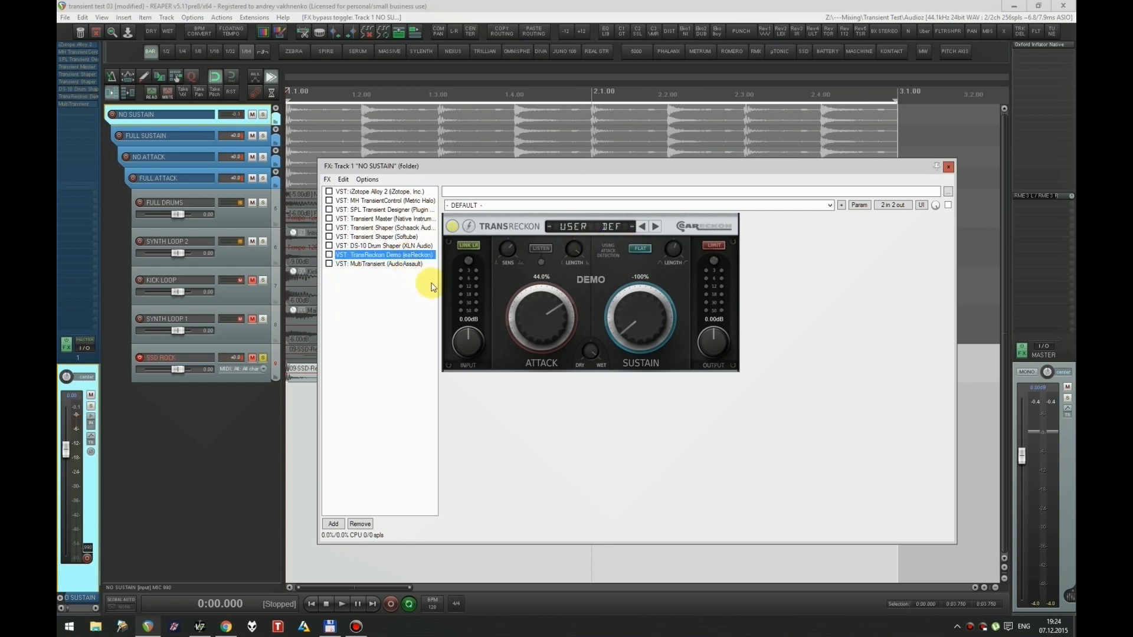
mouse_move(471, 171)
mouse_down()
mouse_move(476, 155)
mouse_move(465, 165)
mouse_move(482, 182)
mouse_up()
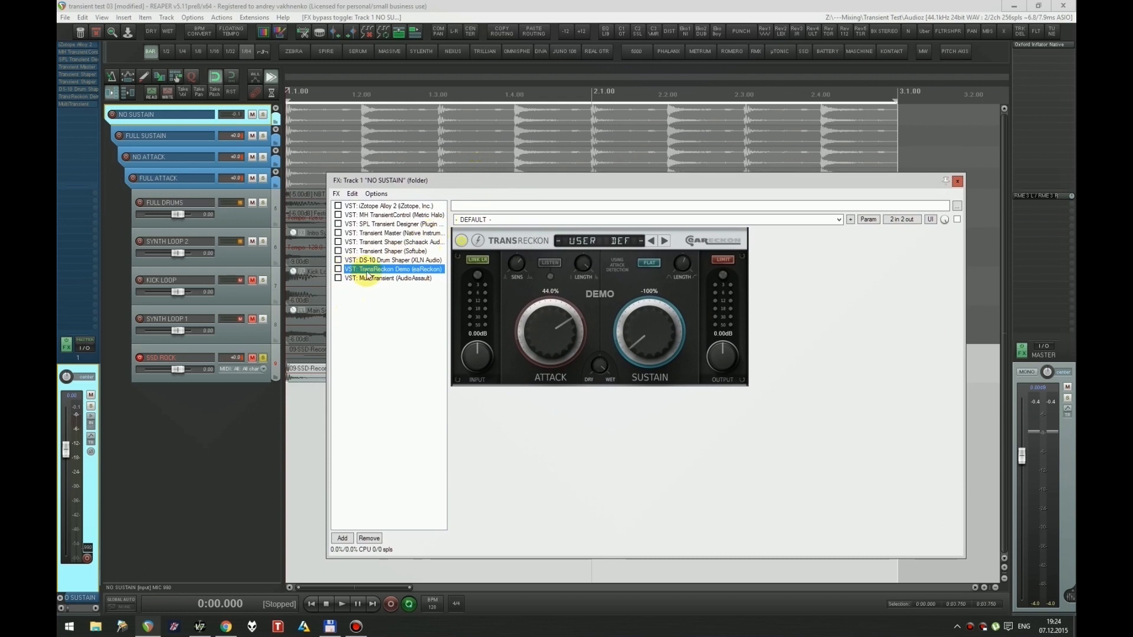
click(387, 313)
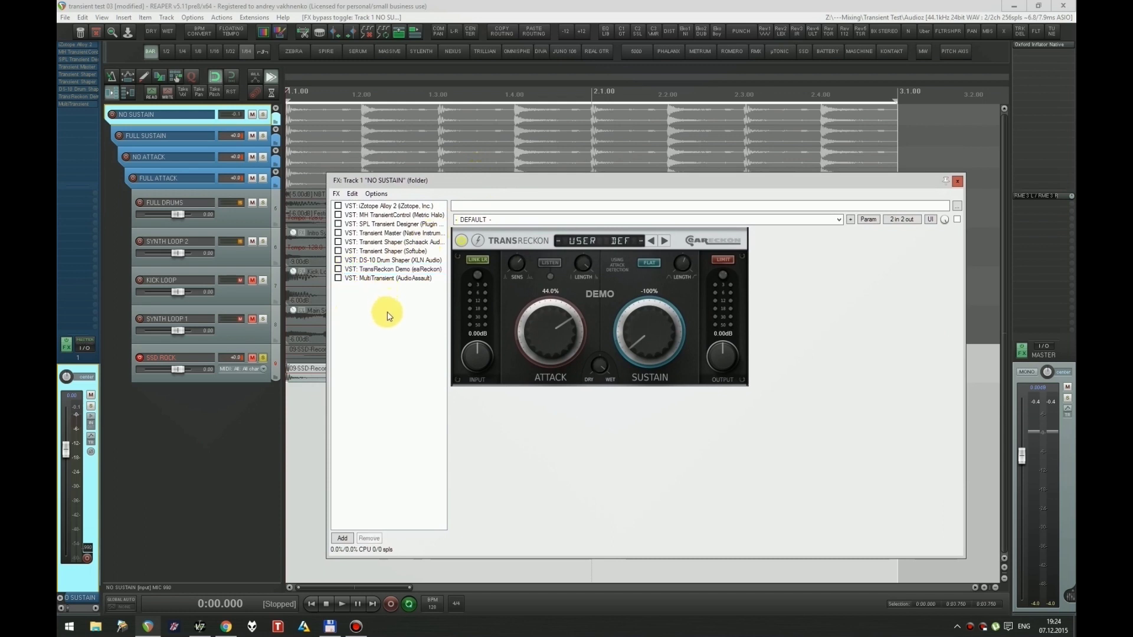
key(Escape)
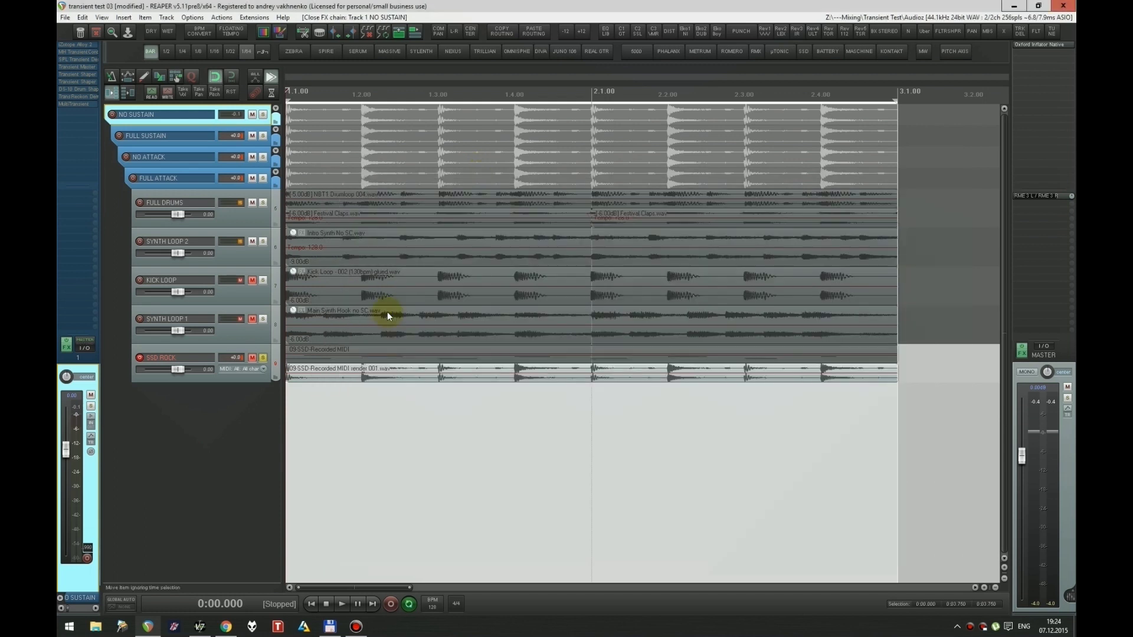
Step: Start playback with the FULL SUSTAIN track's effects chain open and compare MultiTransient with TransReckon Demo
click(200, 135)
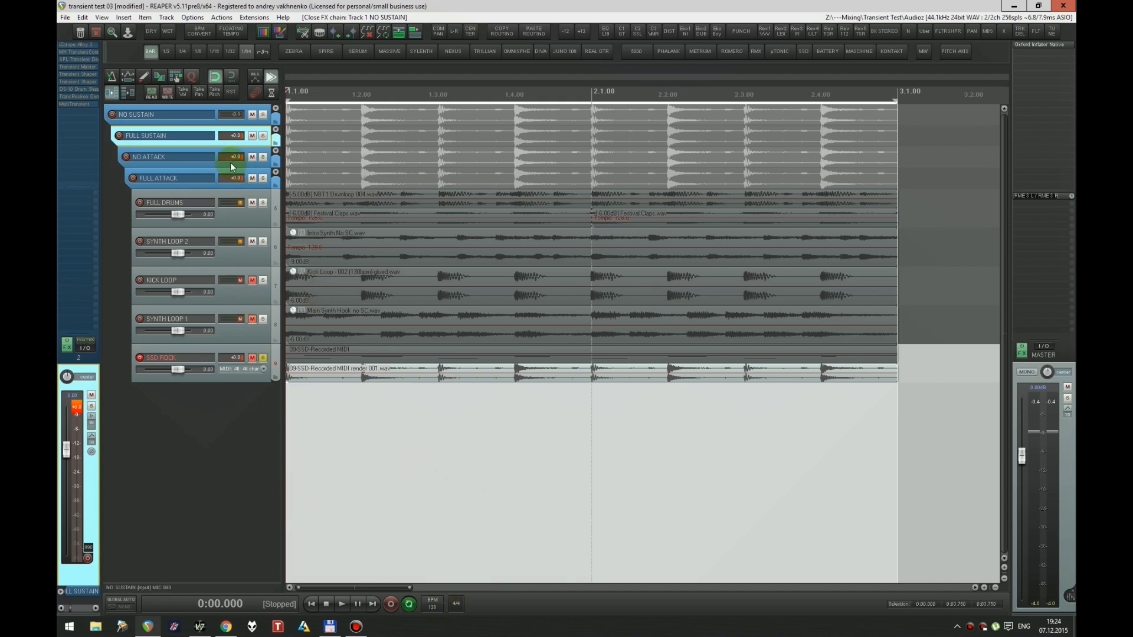
key(space)
key(f)
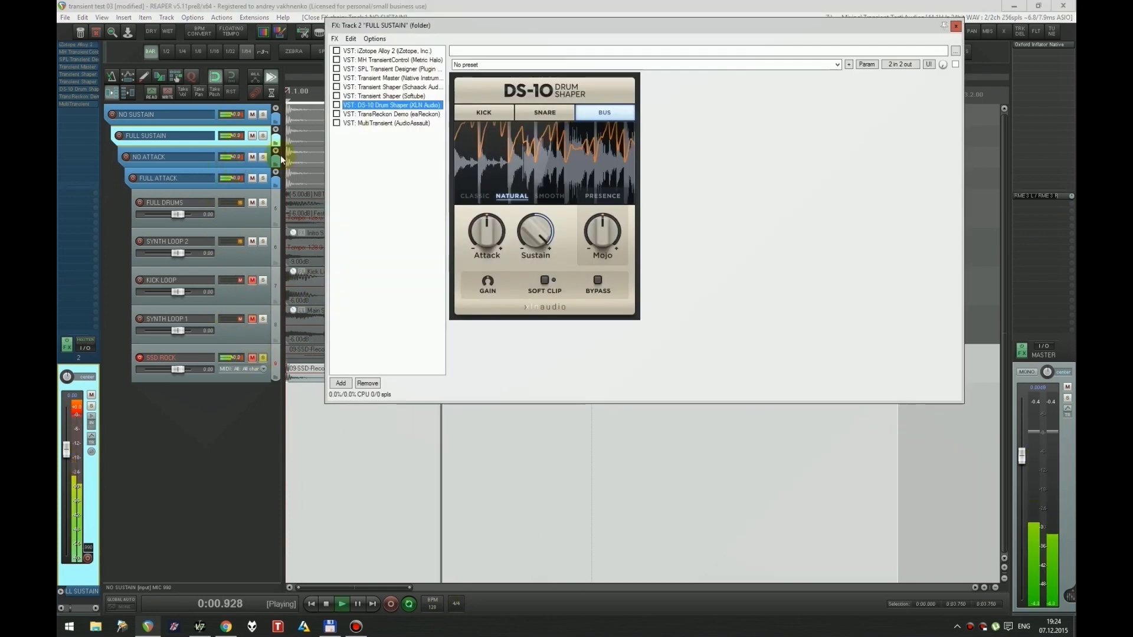
click(378, 123)
drag(417, 24, 375, 110)
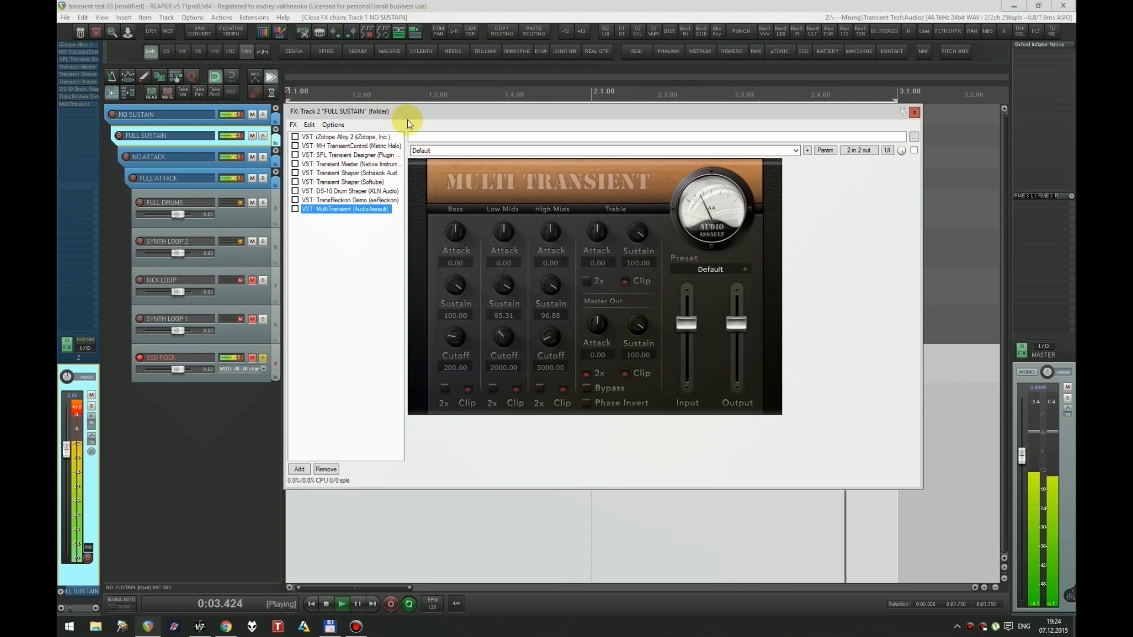
shift+click(393, 201)
key(ctrl+b)
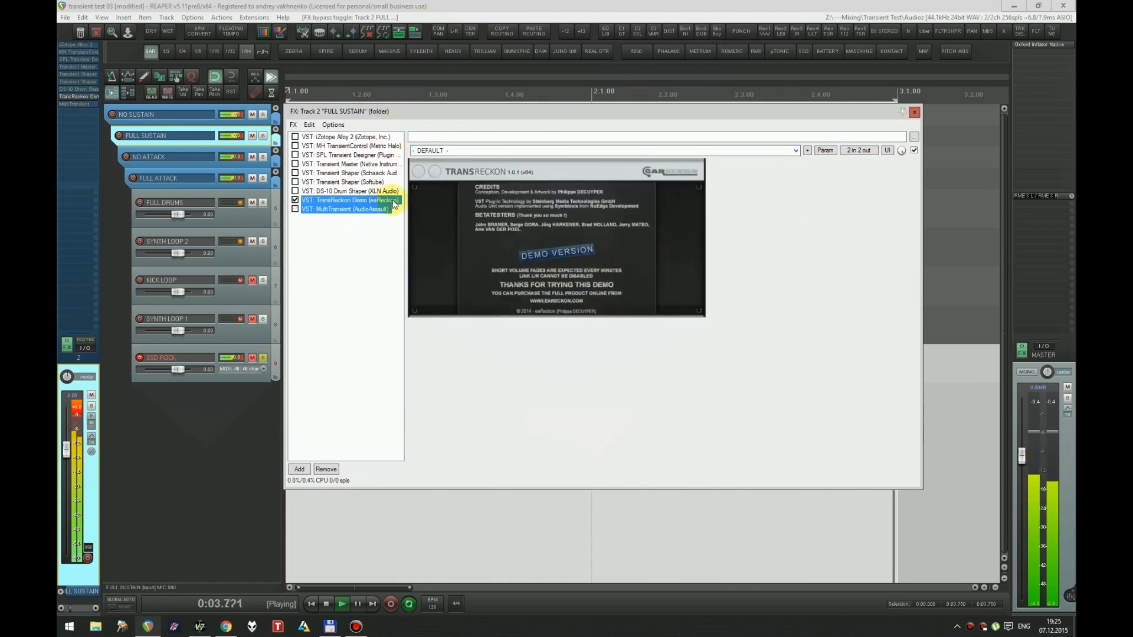
Step: Switch from TransReckon Demo to DS-10 Drum Shaper and try its Classic mode before returning to Natural
click(381, 202)
ctrl+click(381, 193)
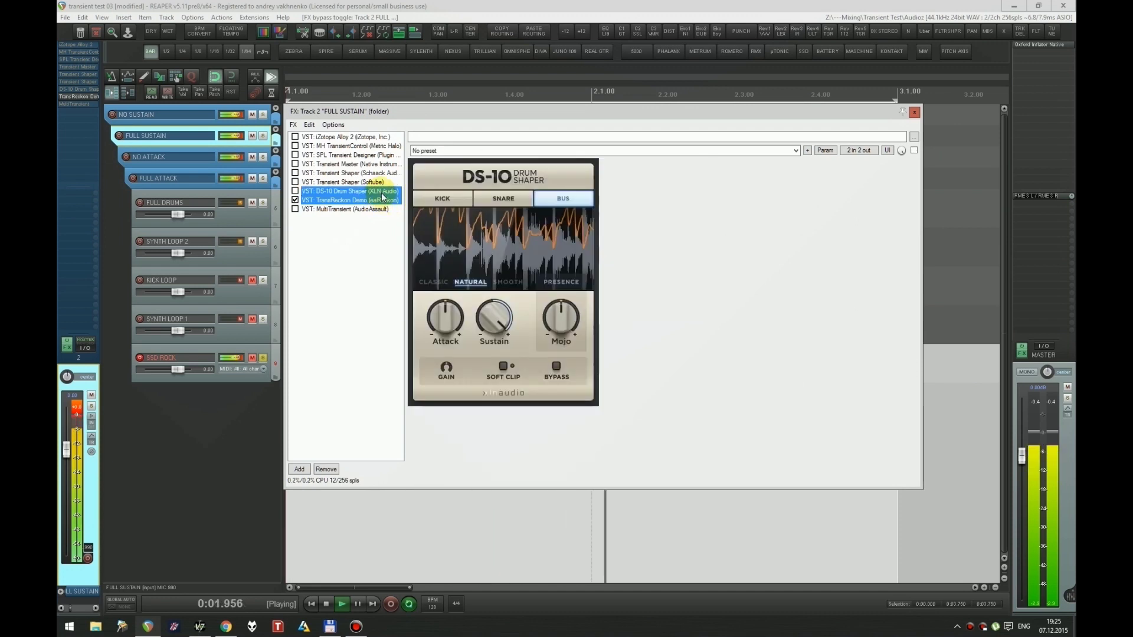
key(ctrl+b)
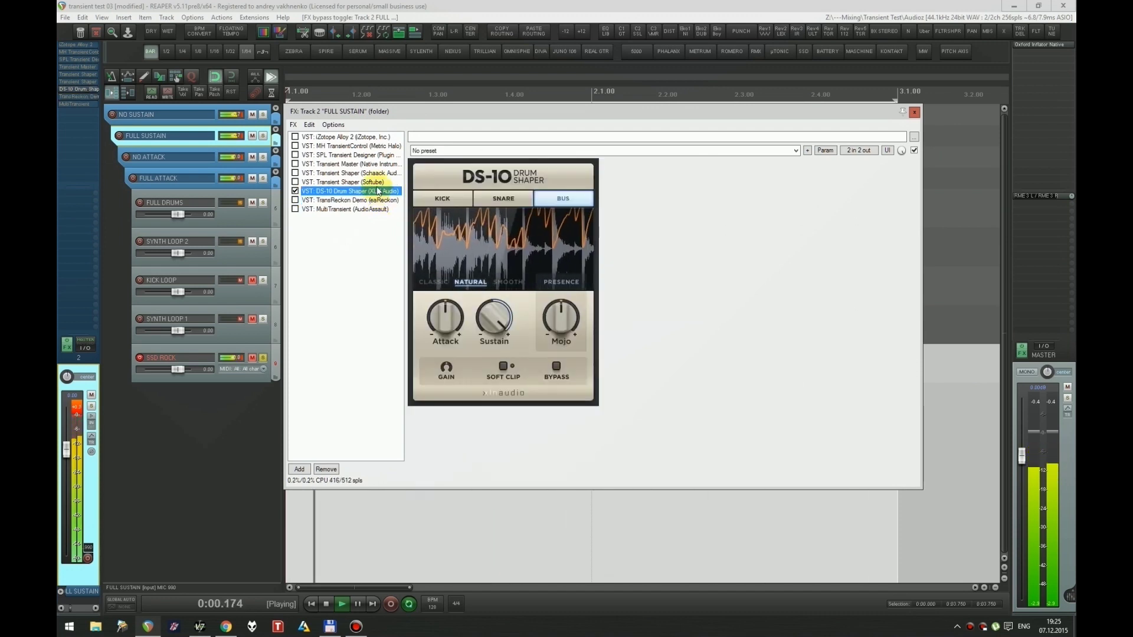
click(443, 283)
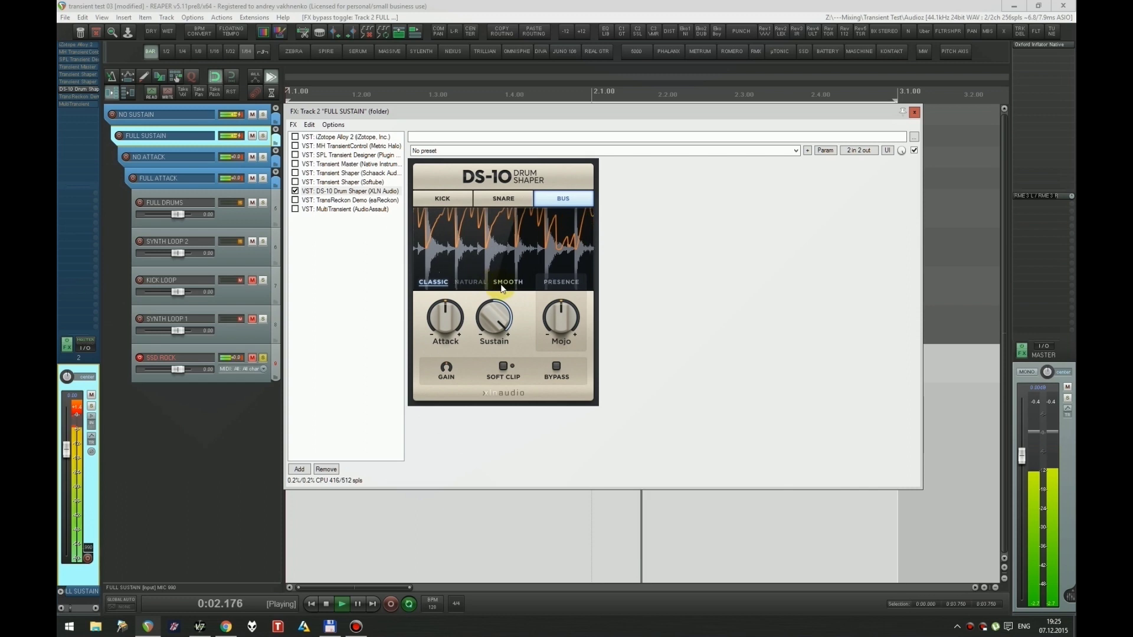
click(469, 283)
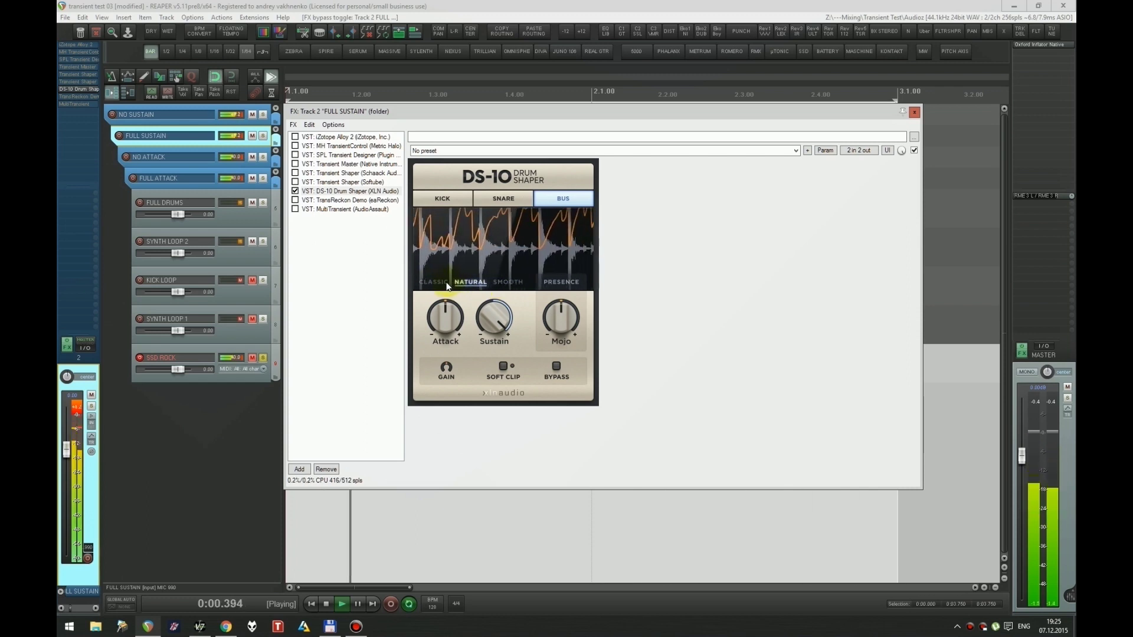
Step: Compare DS-10 Drum Shaper with the Softube Transient Shaper, and the Softube unit with the Schaack Transient Shaper
click(362, 192)
ctrl+click(355, 184)
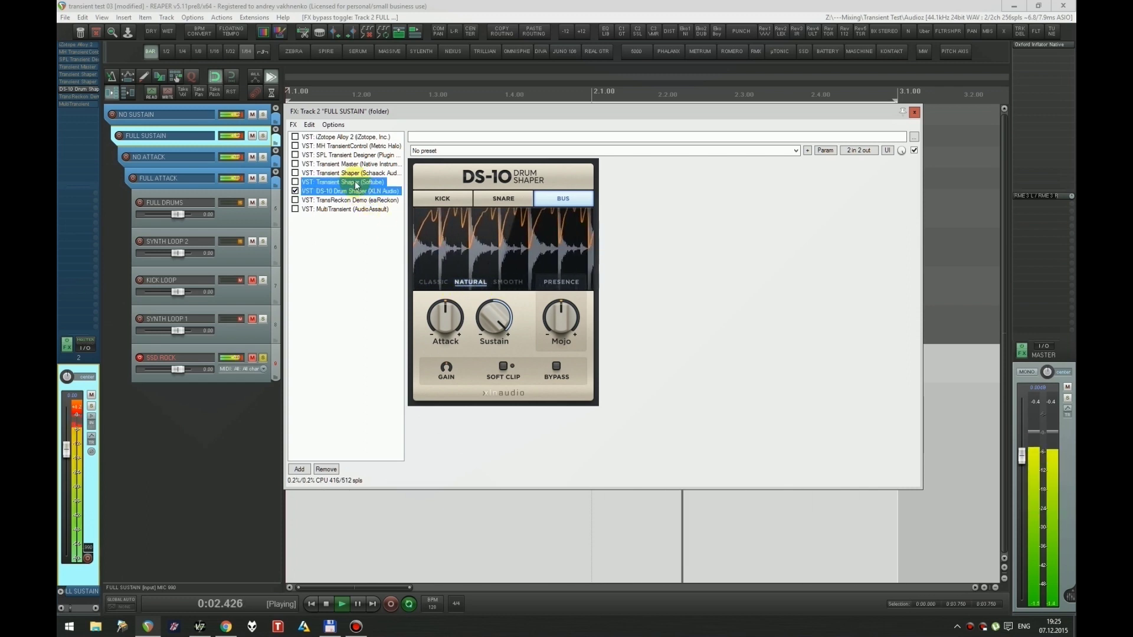
key(ctrl+b)
click(354, 184)
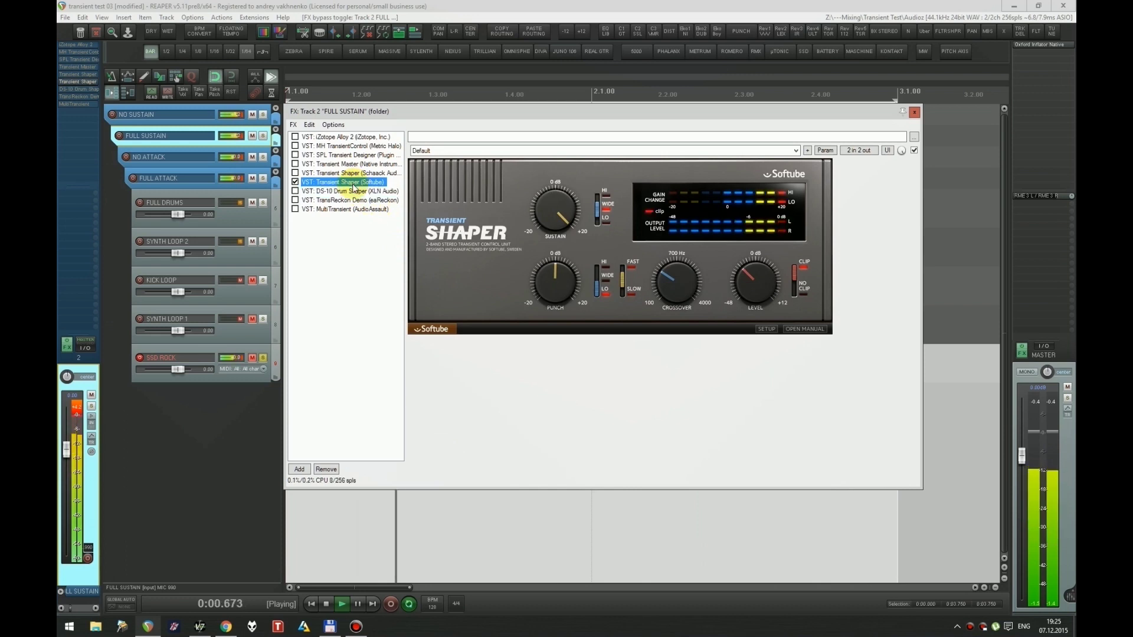
ctrl+click(356, 174)
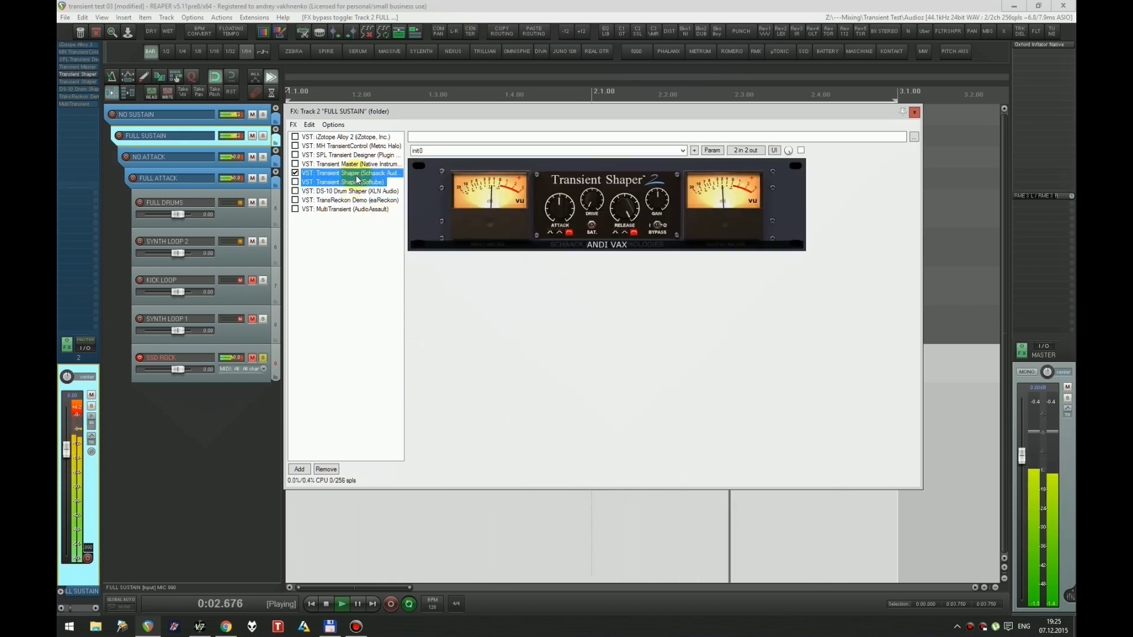
key(ctrl+b)
Step: Compare the Schaack Transient Shaper with Transient Master, and Transient Master with SPL Transient Designer
click(354, 173)
ctrl+click(354, 165)
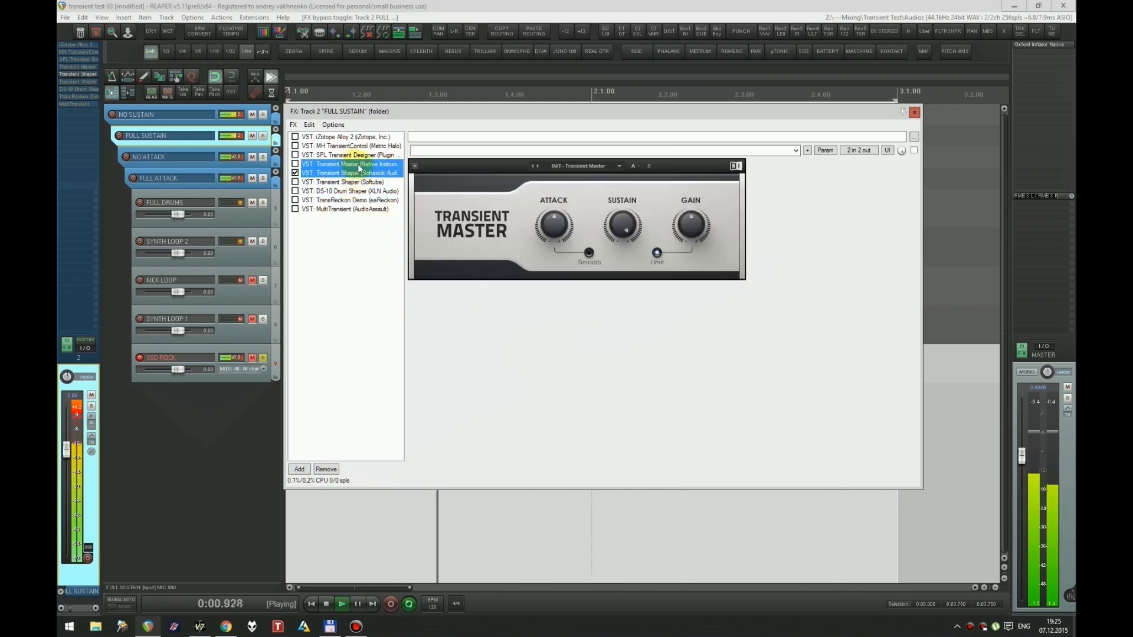
key(ctrl+b)
click(358, 166)
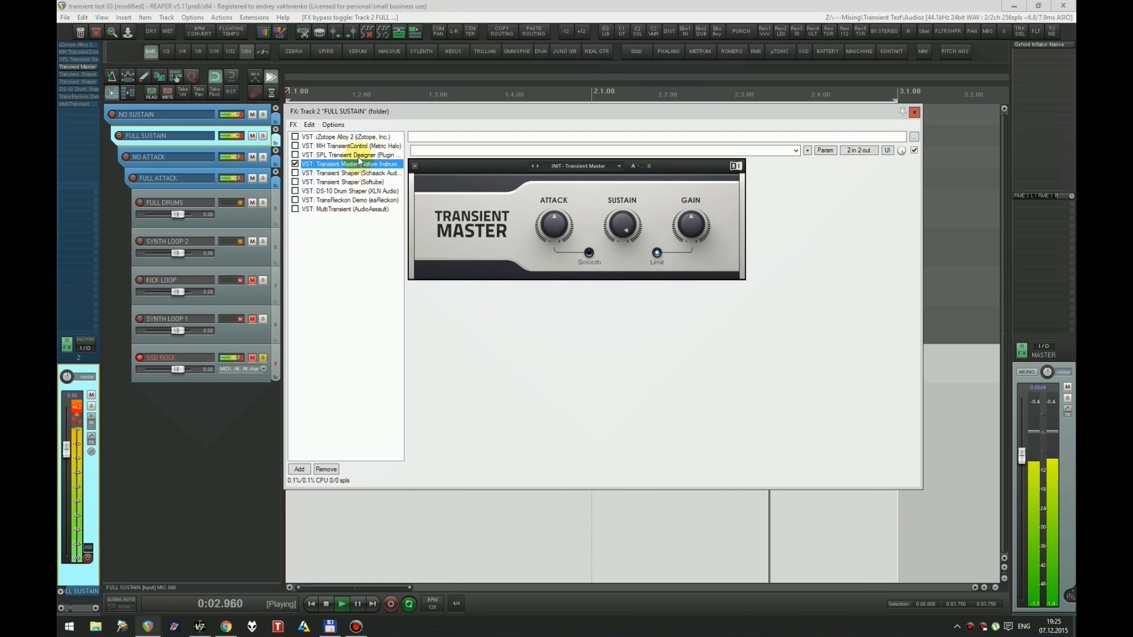
ctrl+click(358, 158)
key(ctrl+b)
Step: Compare SPL Transient Designer with MH TransientControl, and MH TransientControl with iZotope Alloy 2
click(358, 155)
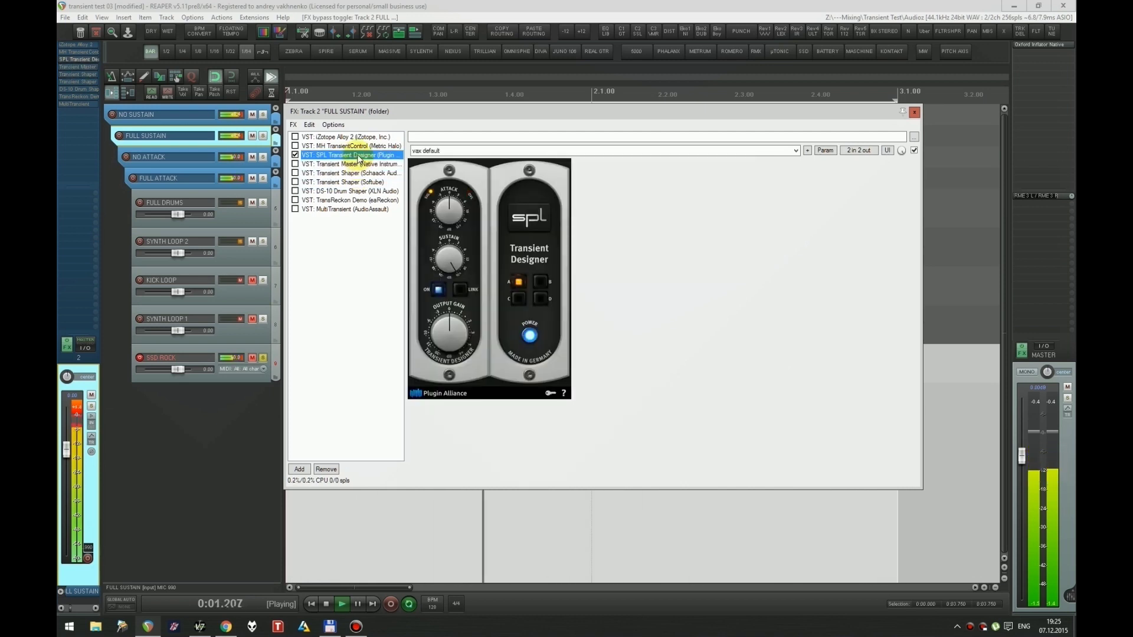
ctrl+click(356, 146)
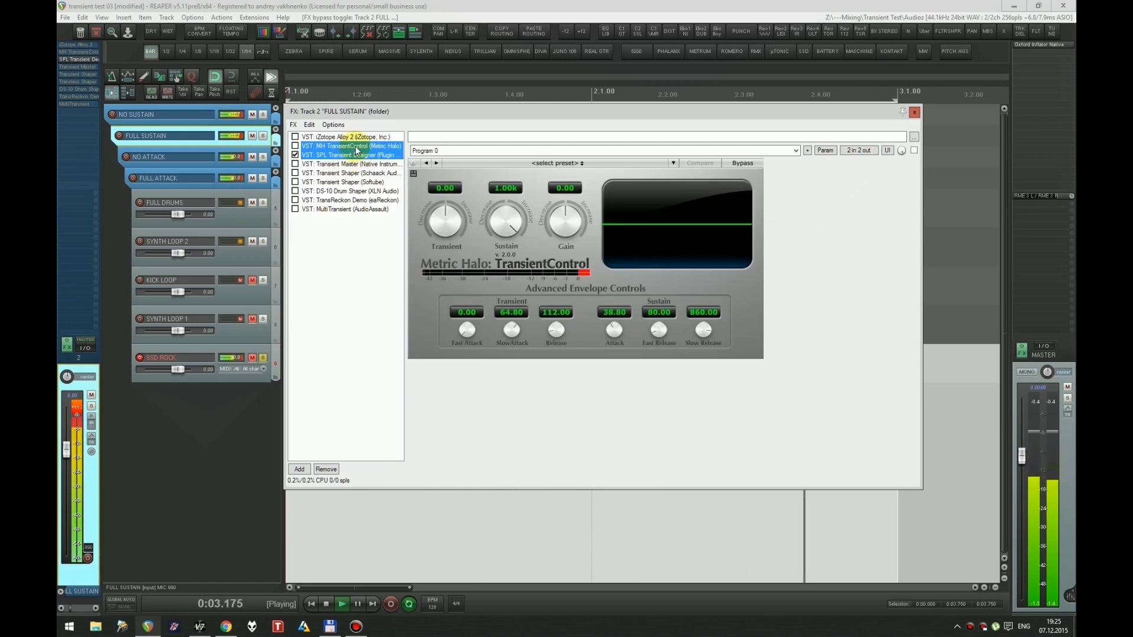
key(ctrl+b)
click(356, 145)
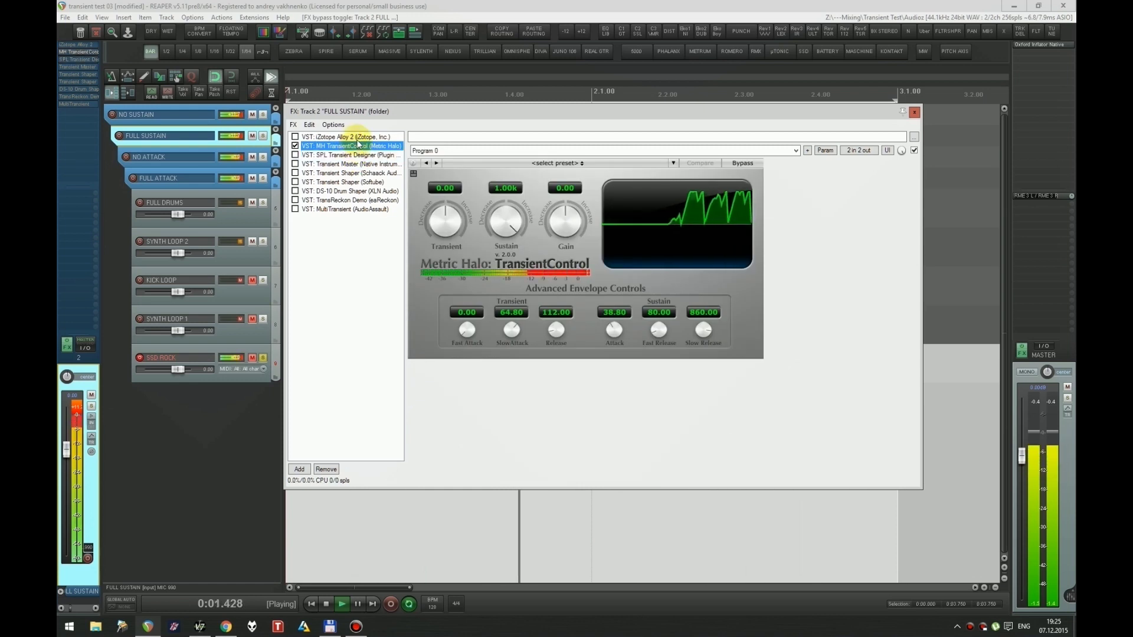
ctrl+click(357, 138)
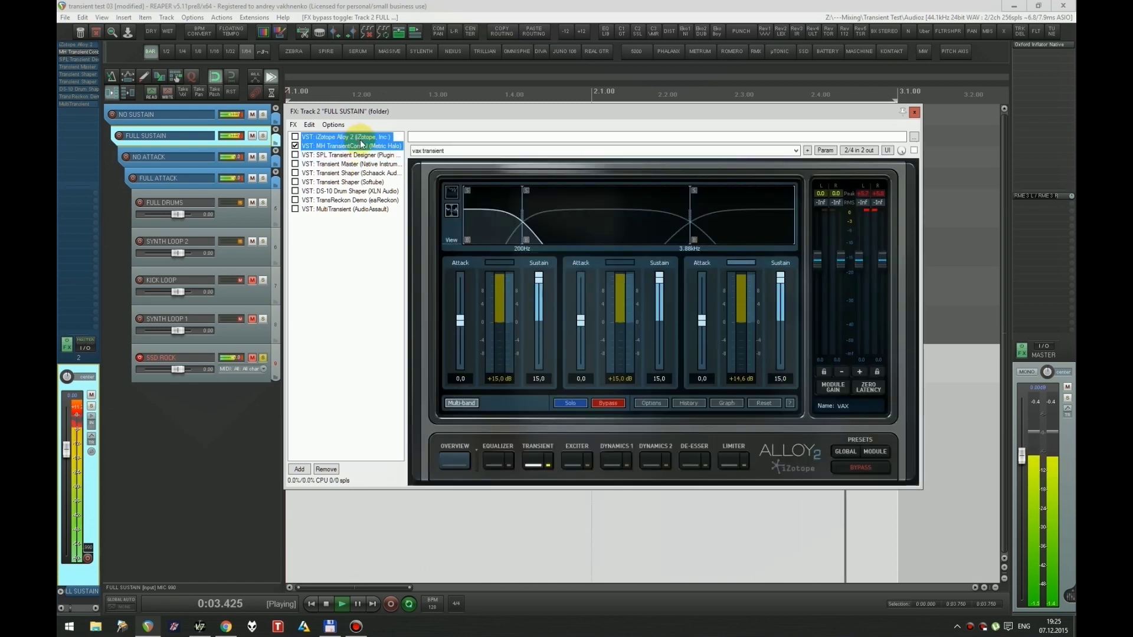
key(ctrl+b)
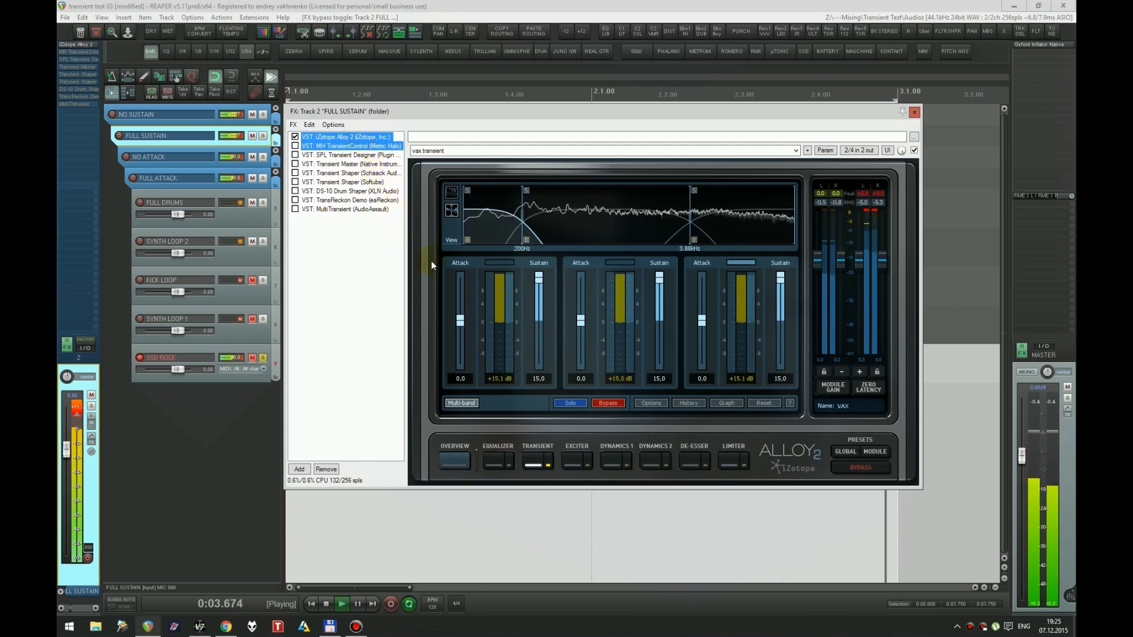
Step: Stop playback and bypass iZotope Alloy 2 on the FULL SUSTAIN track
key(space)
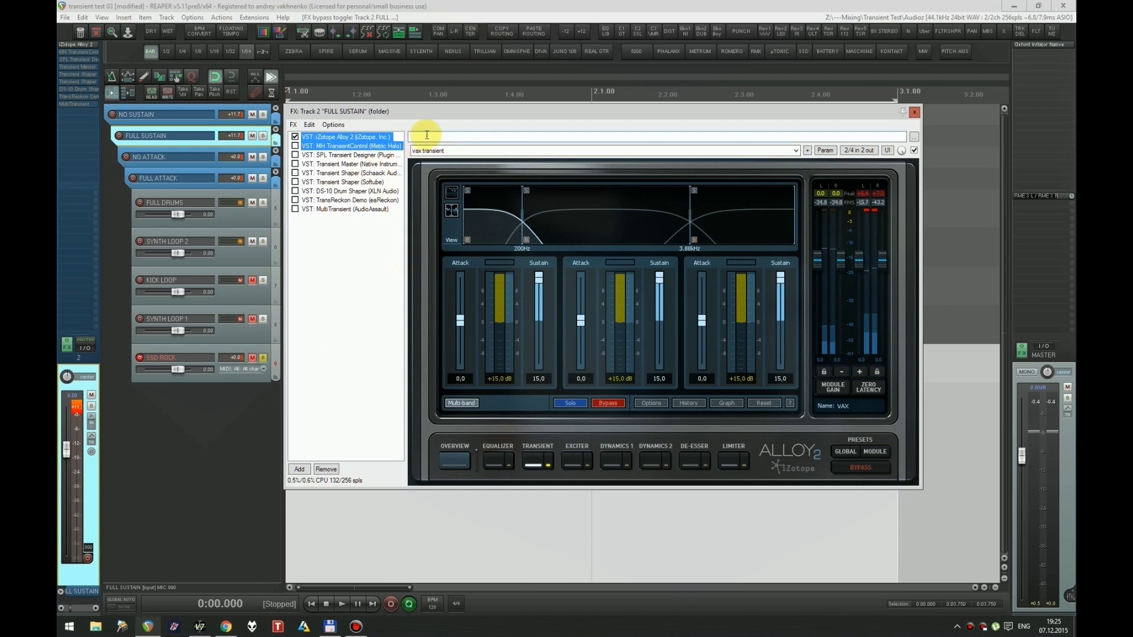
drag(426, 112, 433, 124)
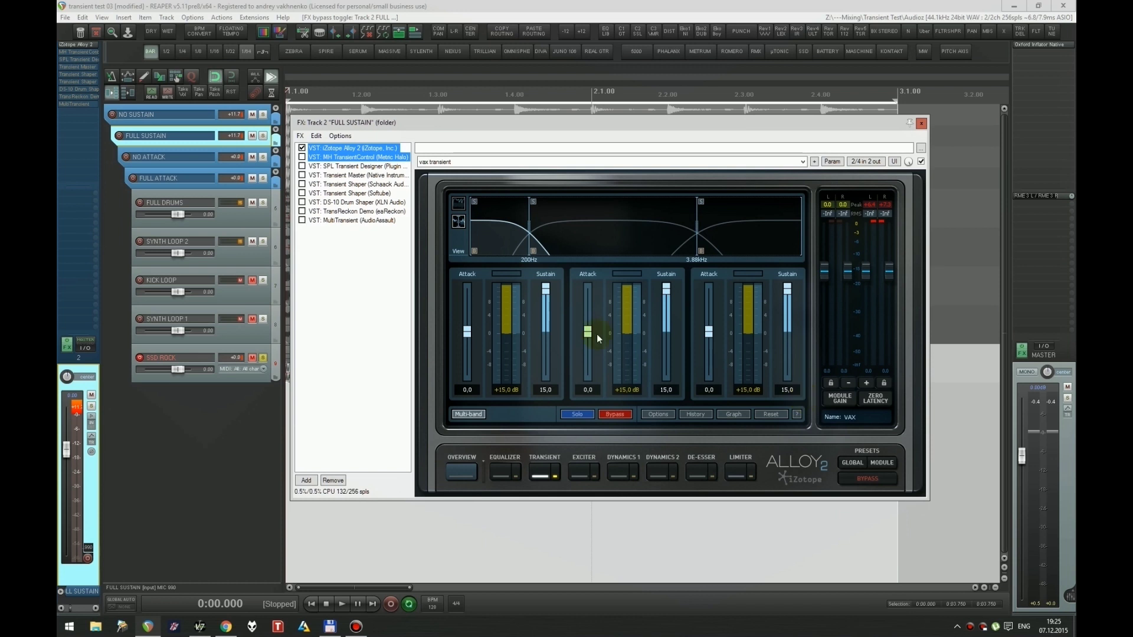
click(365, 270)
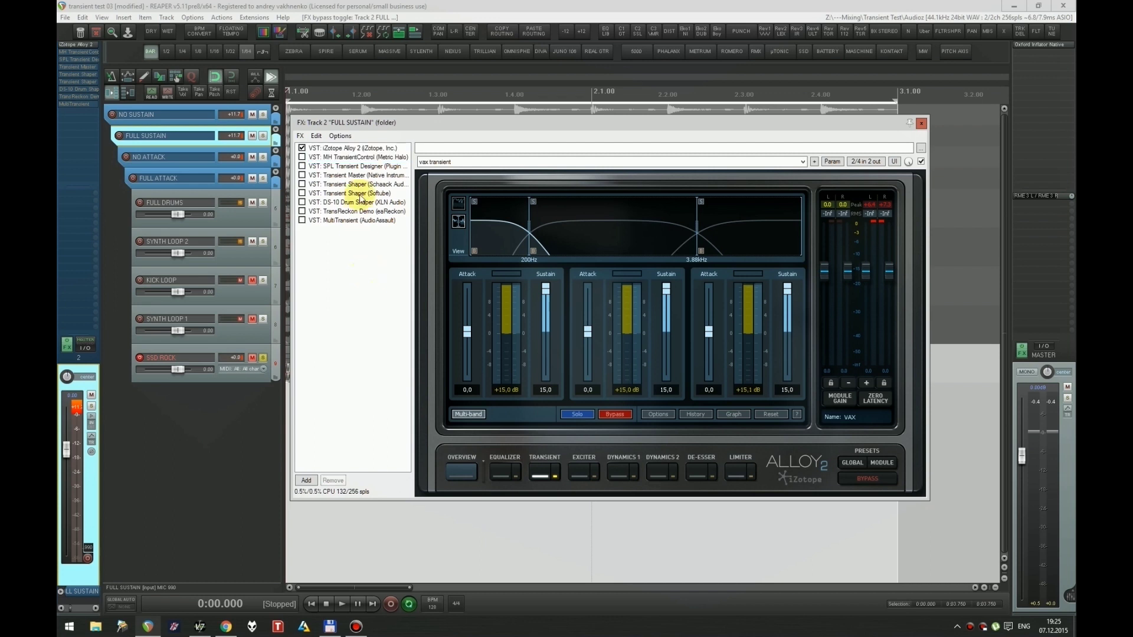
click(302, 148)
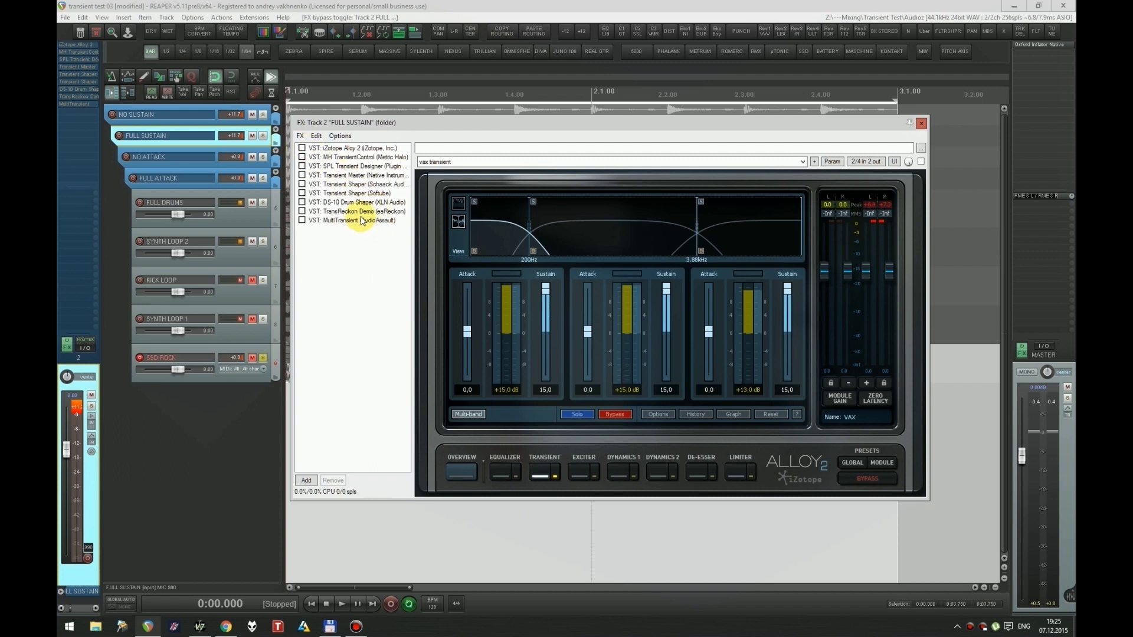
Step: Restart playback with SPL Transient Designer enabled and compare it with DS-10 Drum Shaper
click(360, 167)
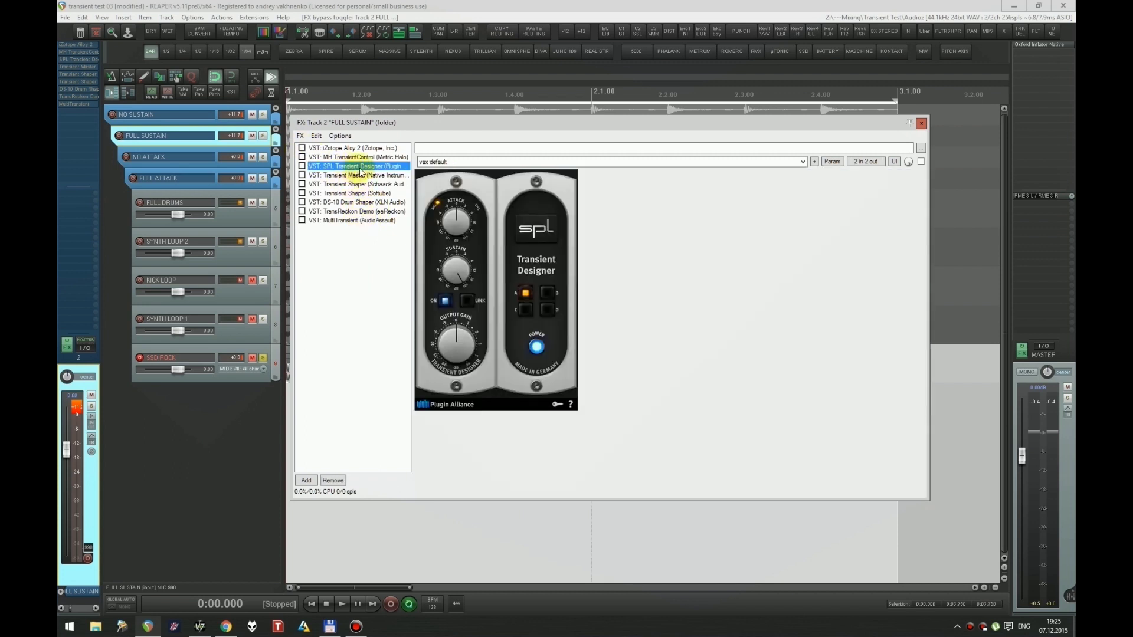
key(space)
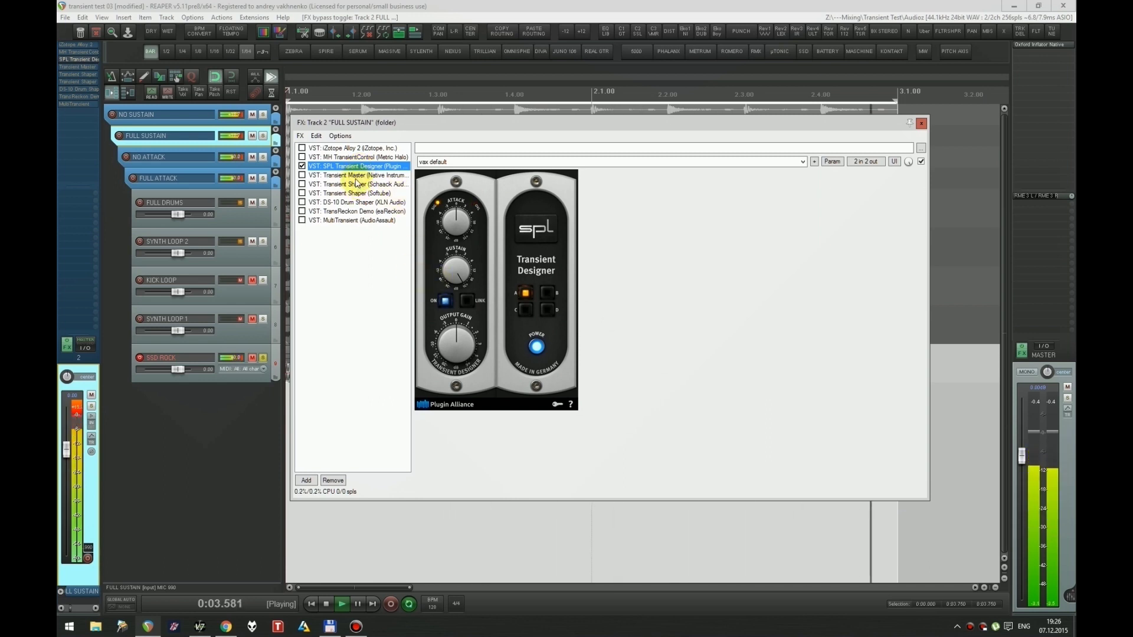
key(ctrl+b)
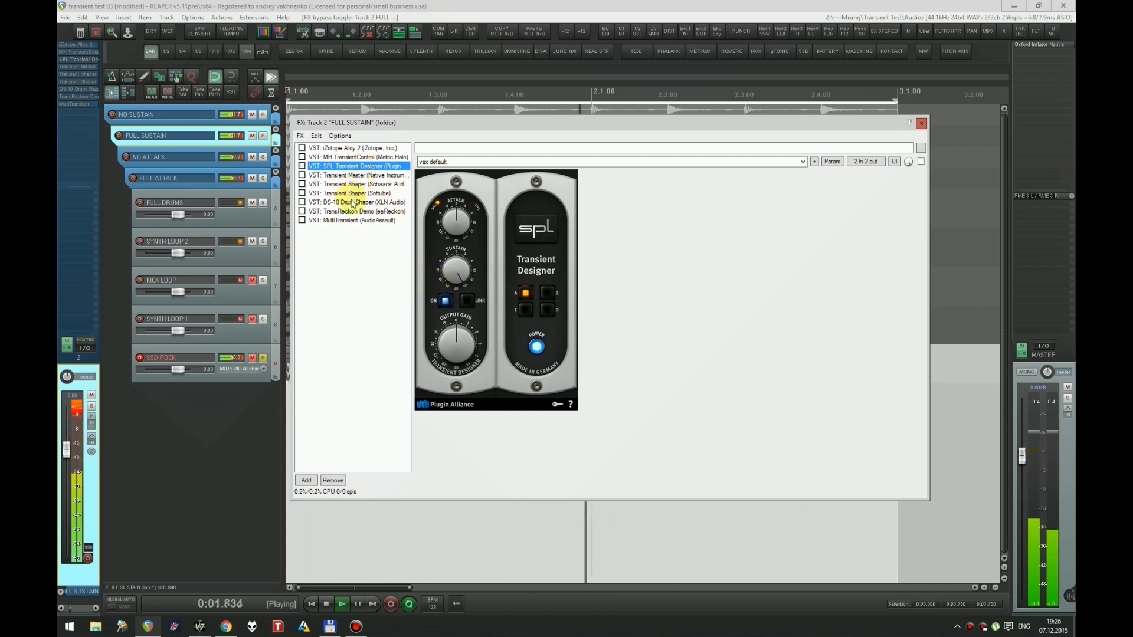
click(352, 202)
key(ctrl+b)
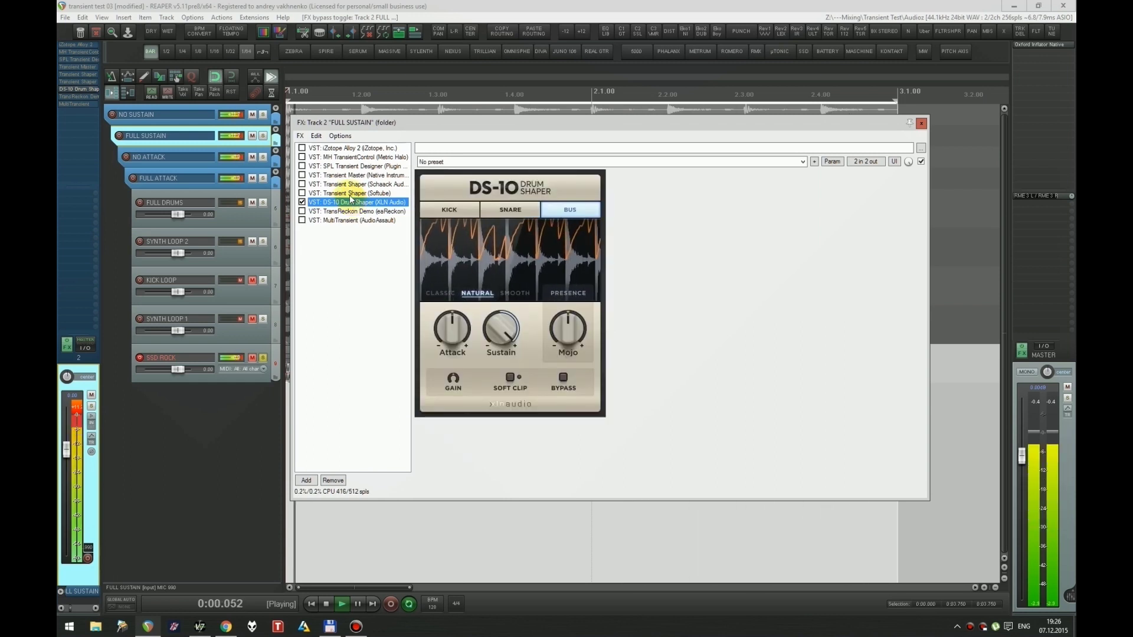
Step: Bypass DS-10 Drum Shaper, compare the Schaack Transient Shaper with Transient Master, and return to the Schaack unit
key(ctrl+b)
click(354, 184)
key(ctrl+b)
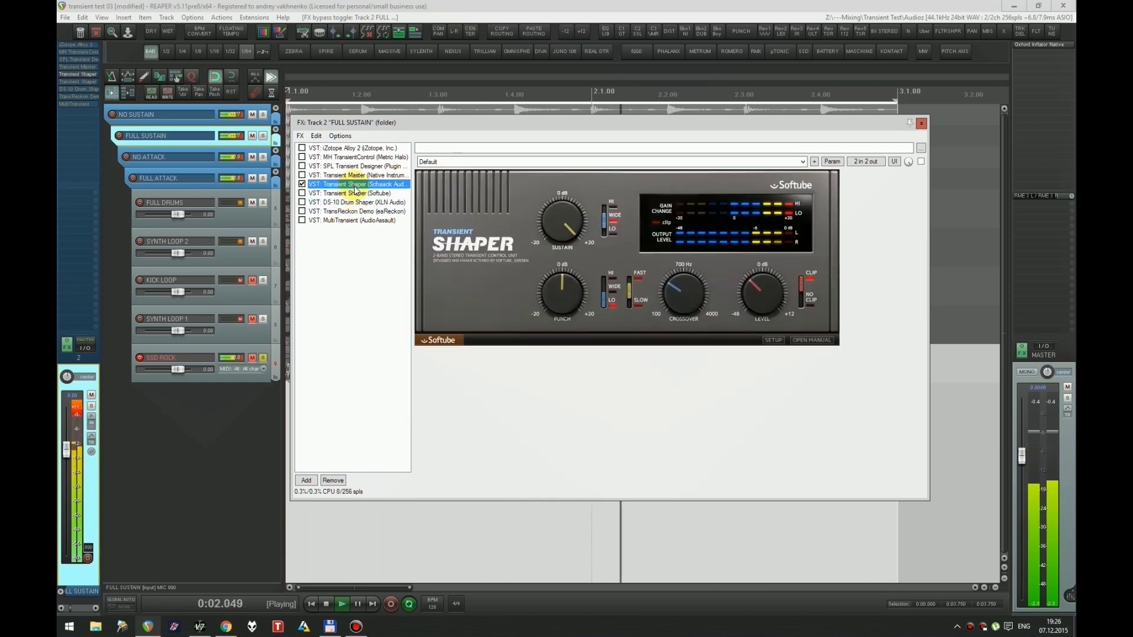
key(ctrl+b)
click(357, 177)
key(ctrl+b)
key(ctrl+b)
click(360, 185)
key(ctrl+b)
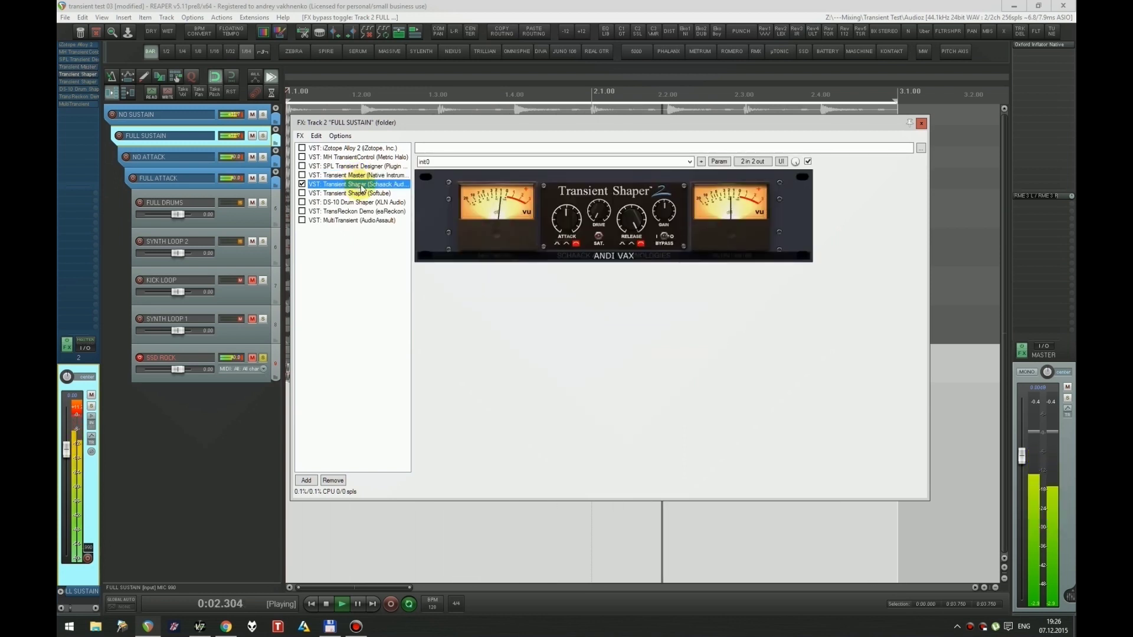
Step: Compare the Schaack Transient Shaper with Transient Master, and switch over to TransReckon Demo on the FULL SUSTAIN track
key(ctrl+b)
key(Up)
key(ctrl+b)
key(ctrl+b)
click(364, 211)
key(ctrl+b)
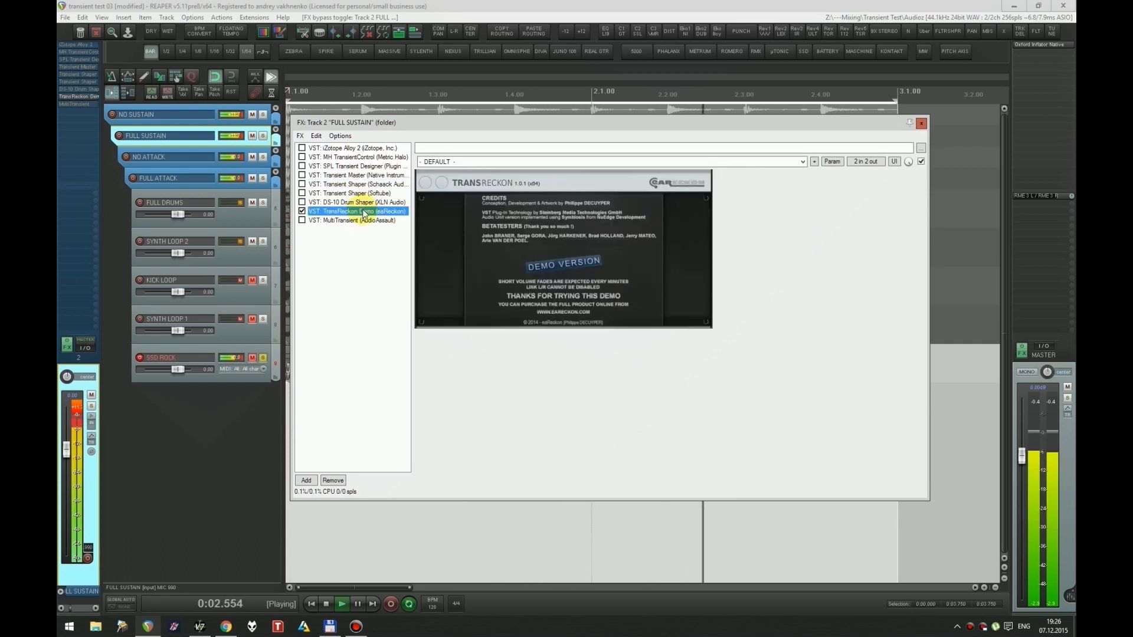
Step: Stop playback and dismiss the demo notice covering TransReckon's controls
key(space)
click(441, 234)
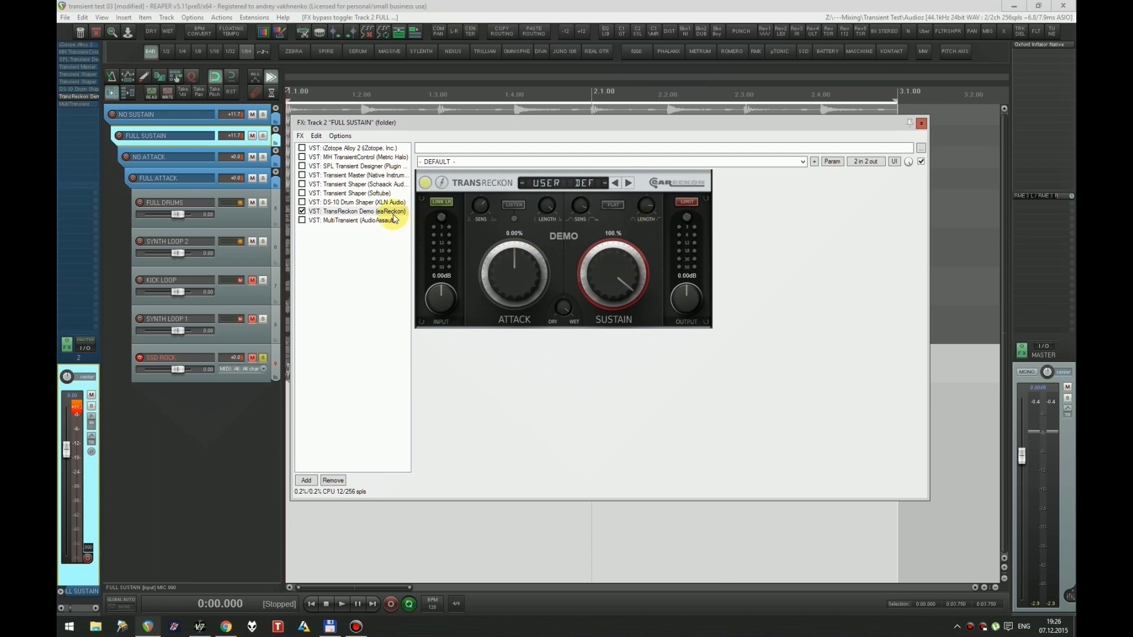
click(374, 211)
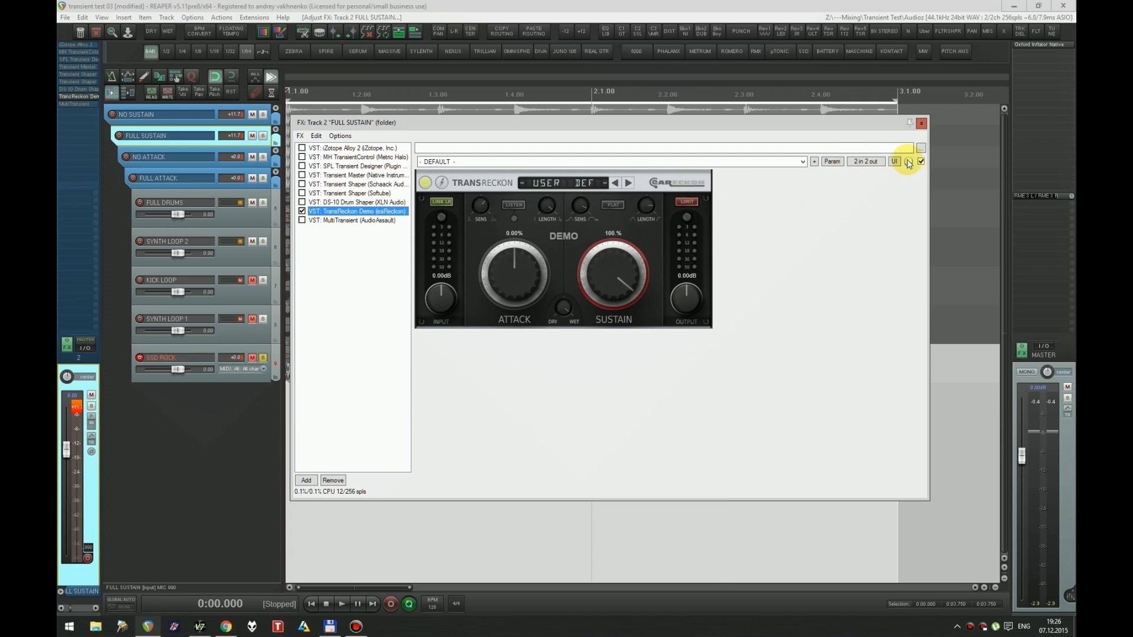
Step: Audition TransReckon Demo on the soloed drums, comparing it with its dry and bypassed signal, and stop playback
key(space)
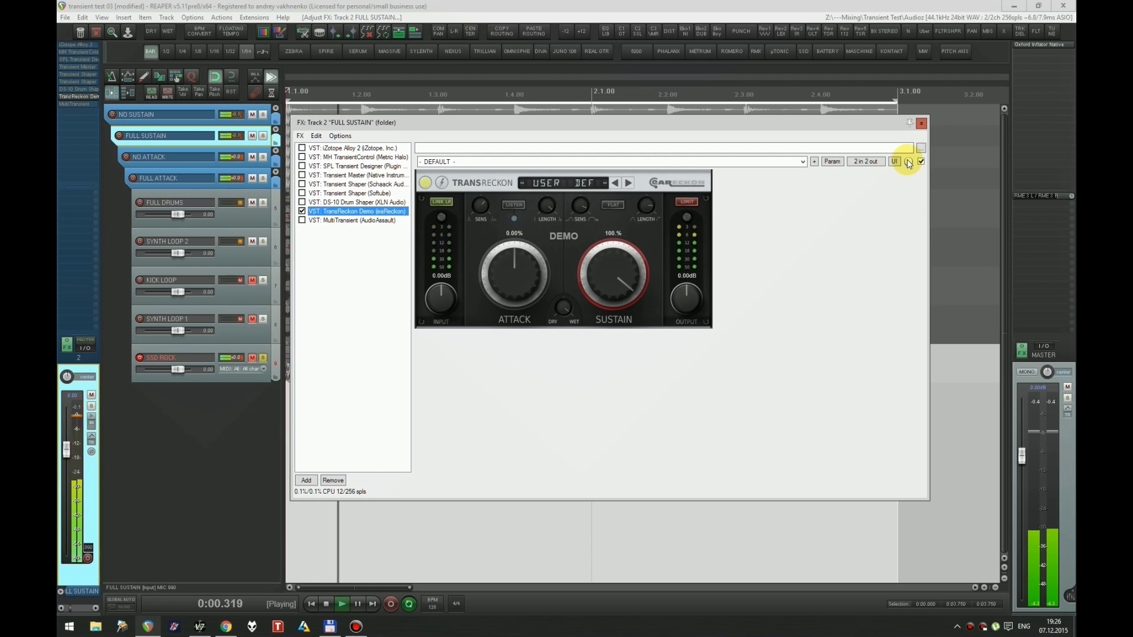
mouse_move(908, 161)
mouse_down()
mouse_move(909, 209)
mouse_move(908, 162)
mouse_up()
click(920, 162)
key(ctrl+b)
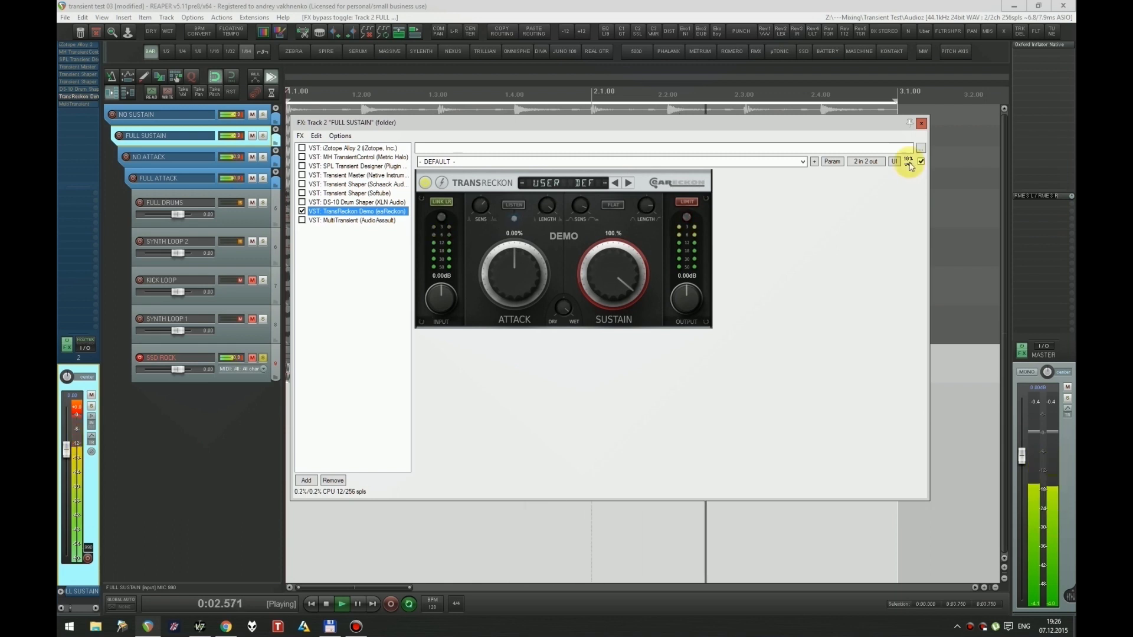
key(space)
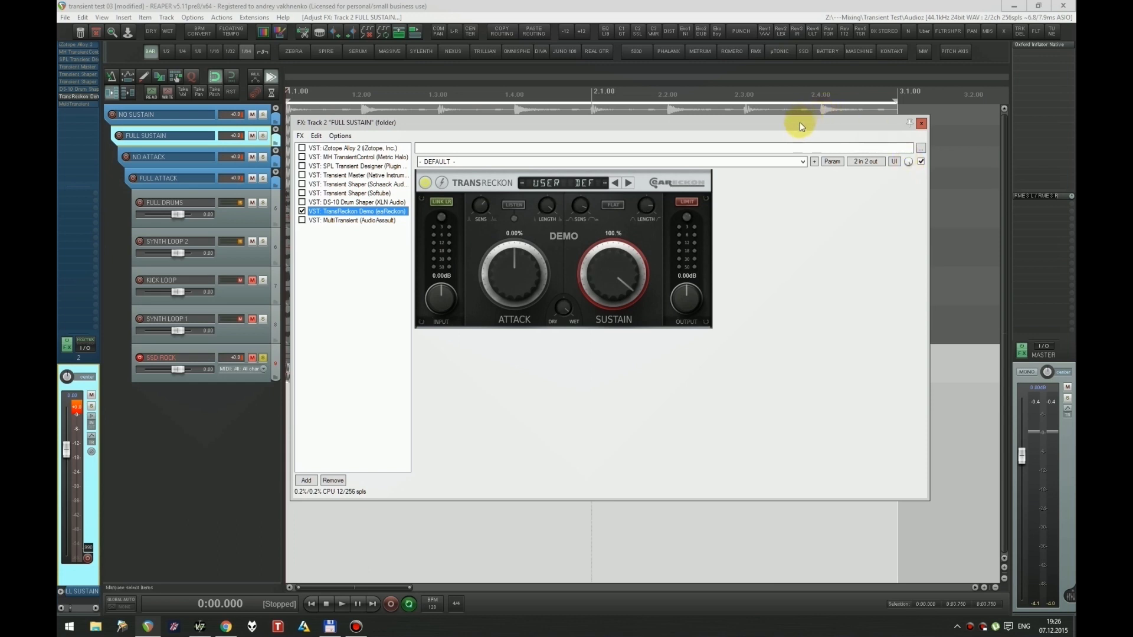
Step: Play the unsoloed FULL DRUMS and SYNTH LOOP 2 mix with MultiTransient enabled in the FULL SUSTAIN effects chain
drag(800, 123, 808, 125)
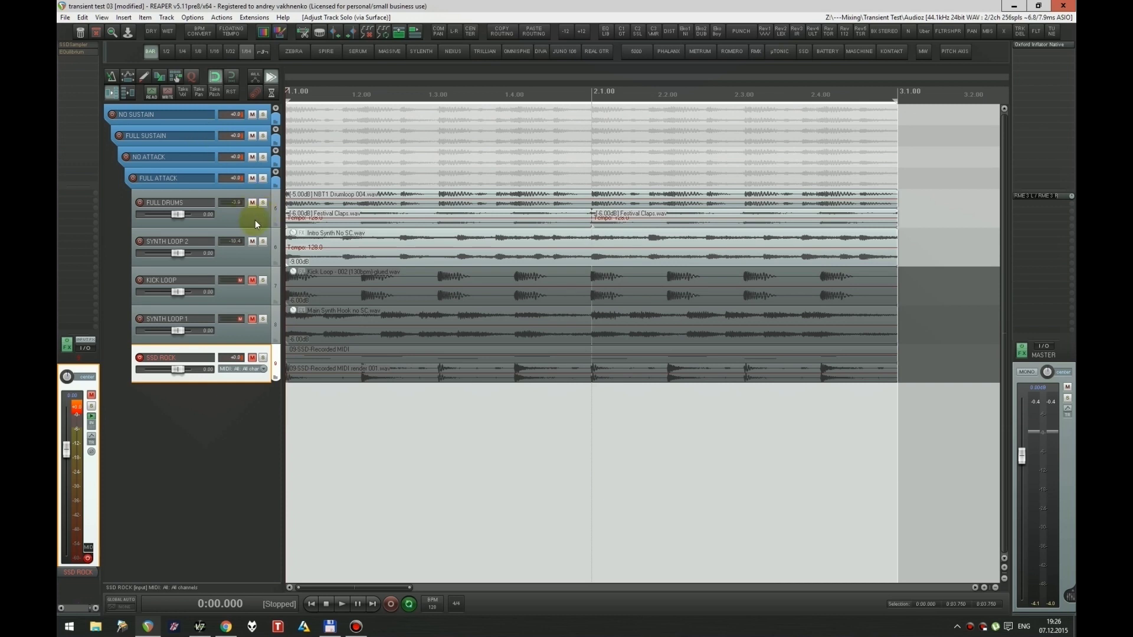
key(space)
click(190, 137)
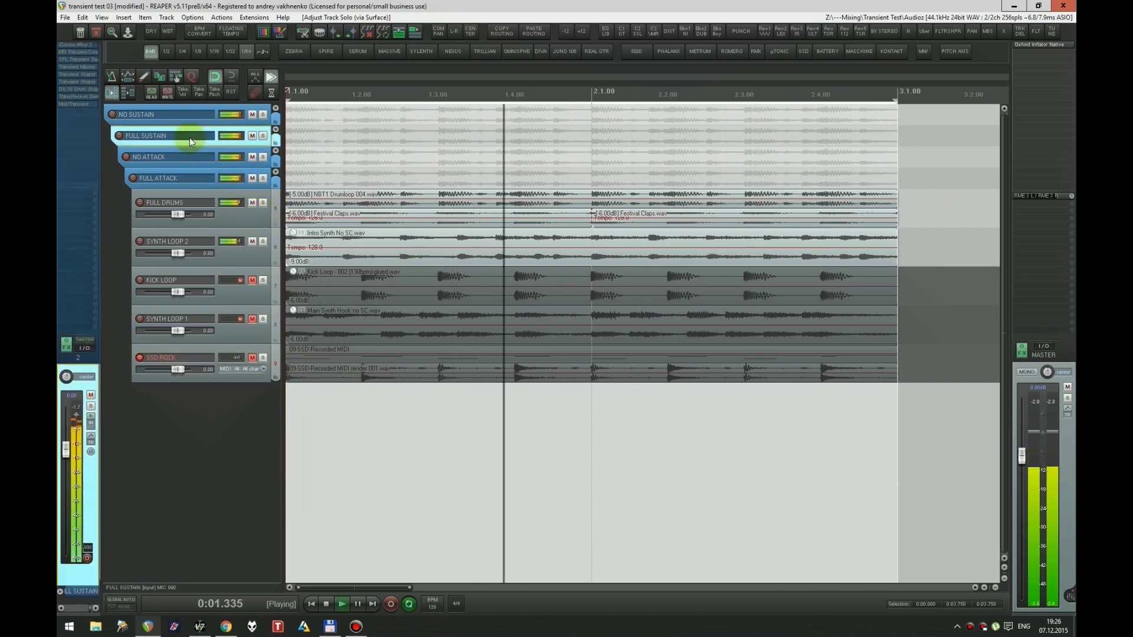
key(f)
click(370, 224)
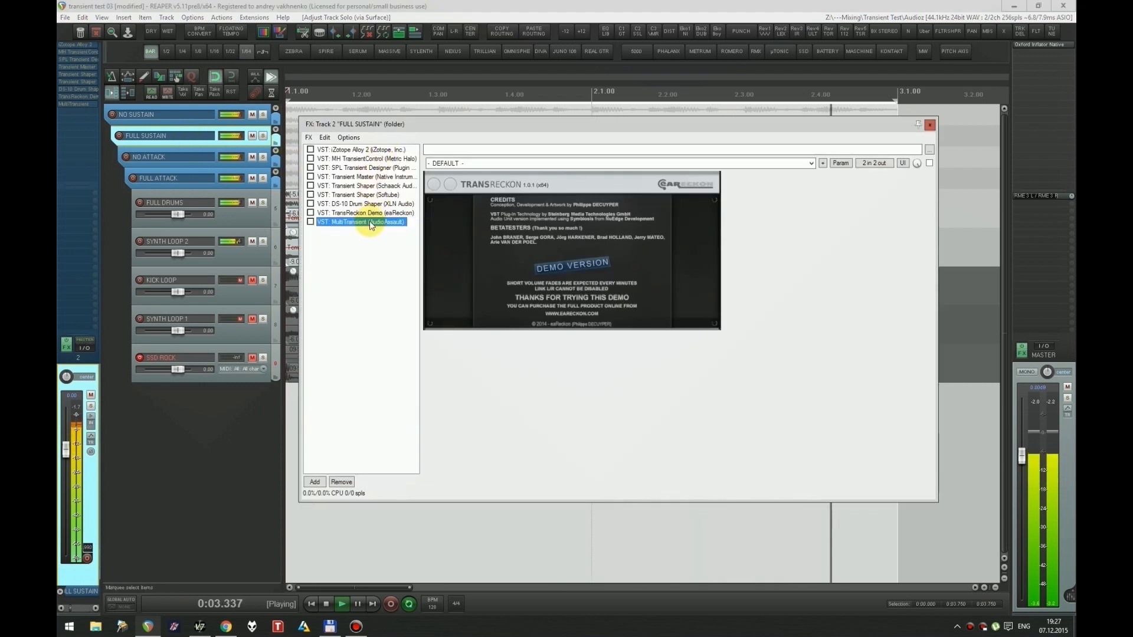
key(space)
drag(370, 222, 371, 216)
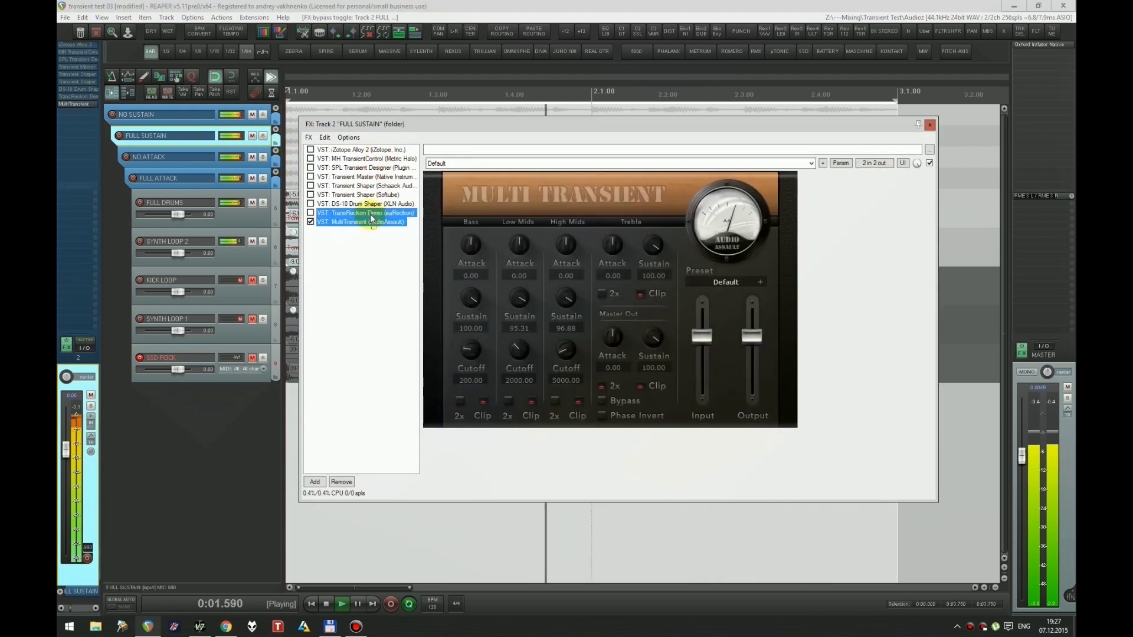
Step: Compare MultiTransient with TransReckon Demo, and TransReckon Demo with DS-10 Drum Shaper
key(ctrl+b)
click(367, 214)
ctrl+click(364, 206)
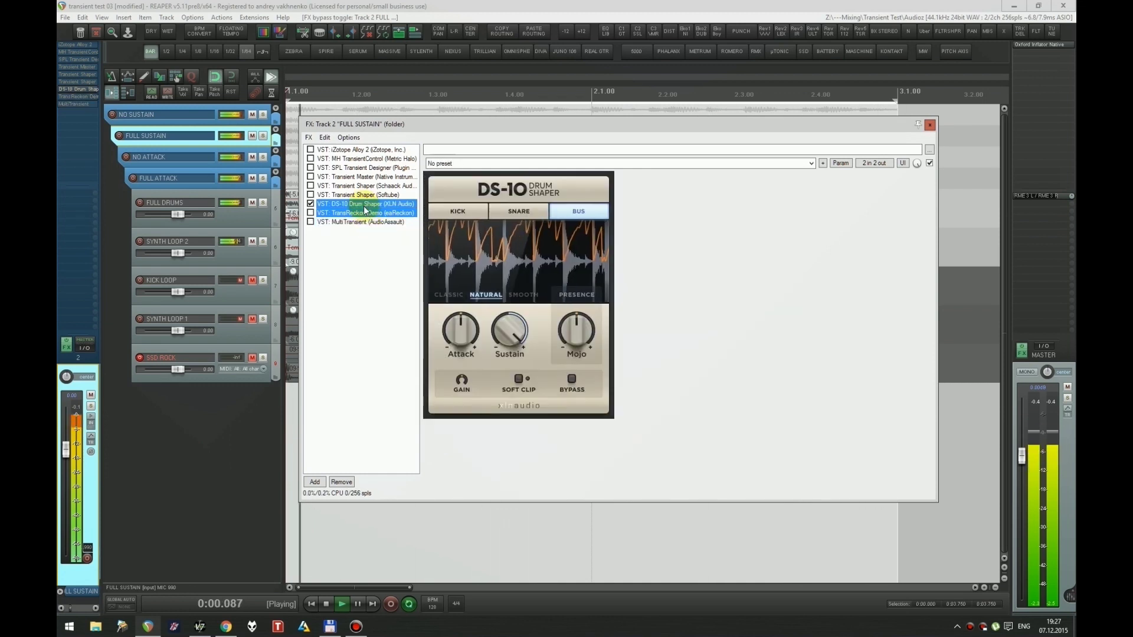
key(ctrl+b)
Step: Compare DS-10 Drum Shaper with Softube Transient Shaper, and the Softube unit with the Schaack Transient Shaper
click(368, 203)
ctrl+click(367, 196)
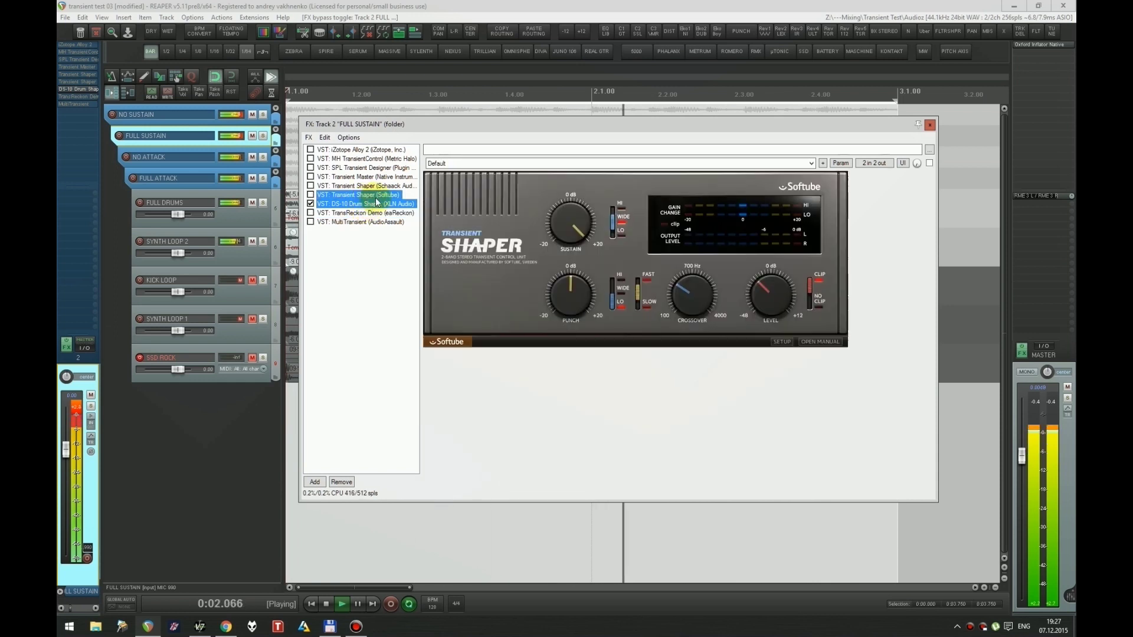
key(ctrl+b)
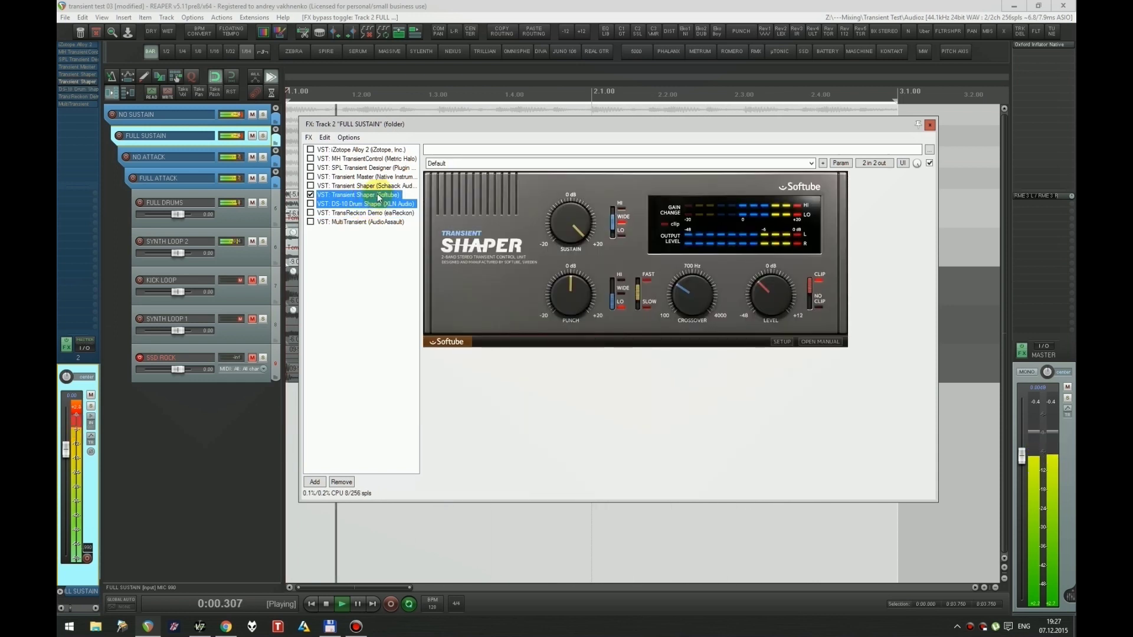
click(379, 194)
ctrl+click(378, 186)
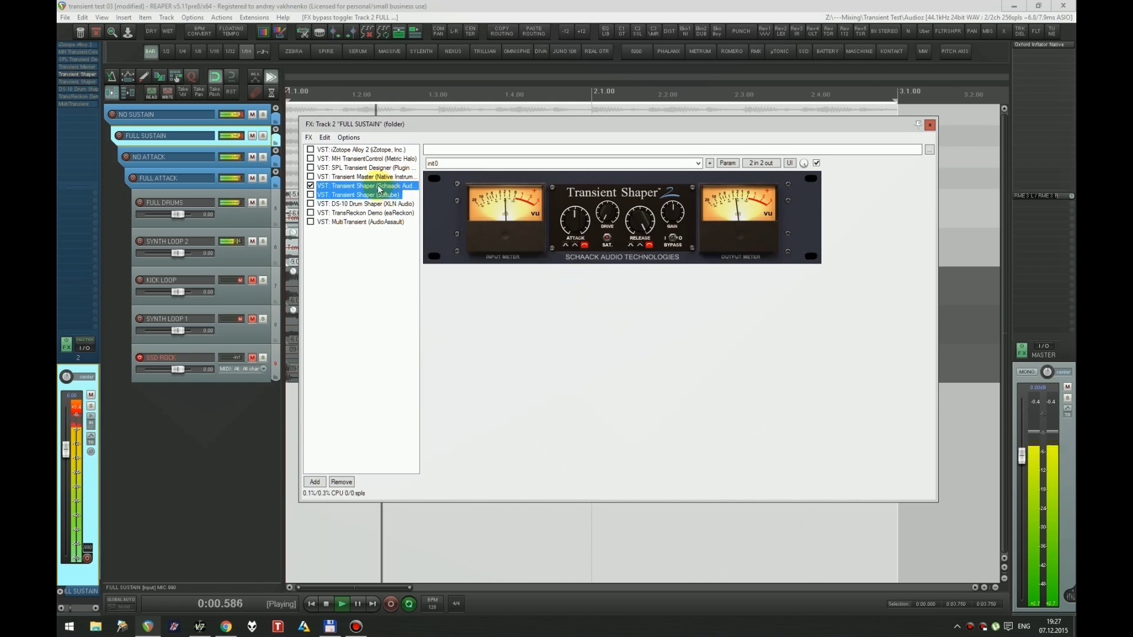
key(ctrl+b)
Step: Compare the Schaack Transient Shaper with Transient Master, and Transient Master with SPL Transient Designer
click(381, 186)
ctrl+click(378, 177)
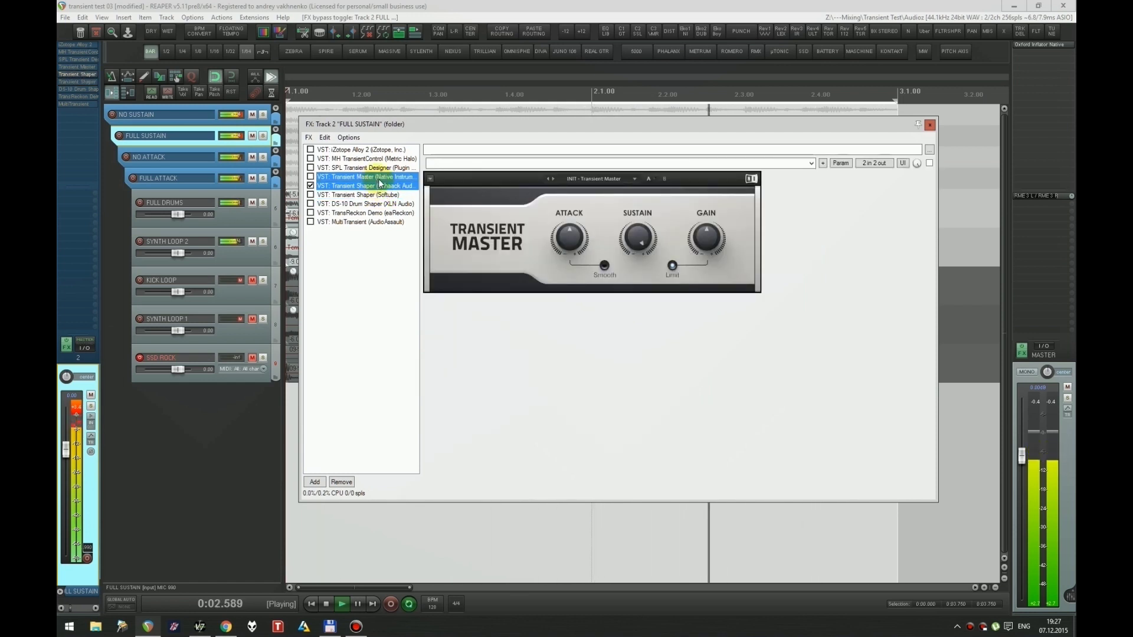
key(ctrl+b)
click(379, 178)
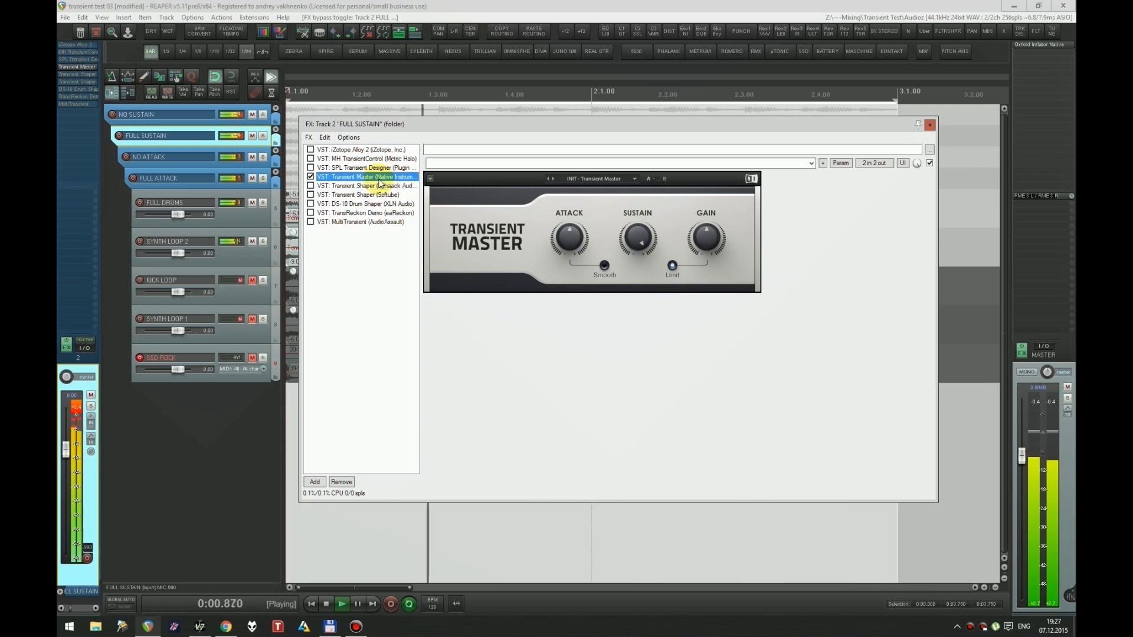
ctrl+click(378, 169)
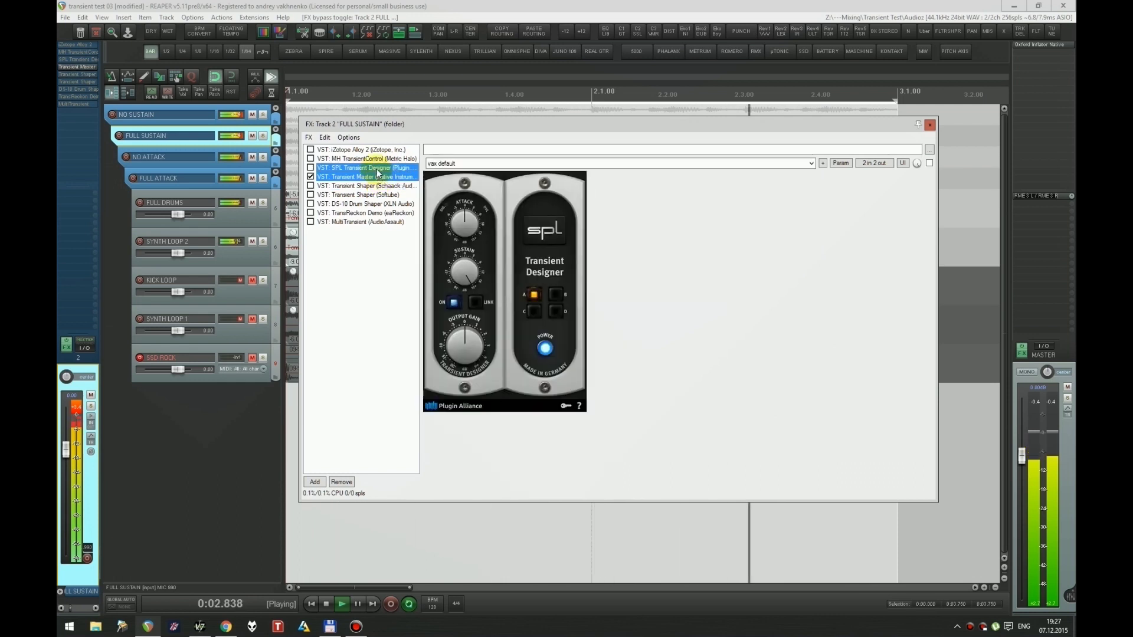
key(ctrl+b)
Step: Compare SPL Transient Designer with MH TransientControl, and MH TransientControl with iZotope Alloy 2, on the drums and synth mix
click(377, 169)
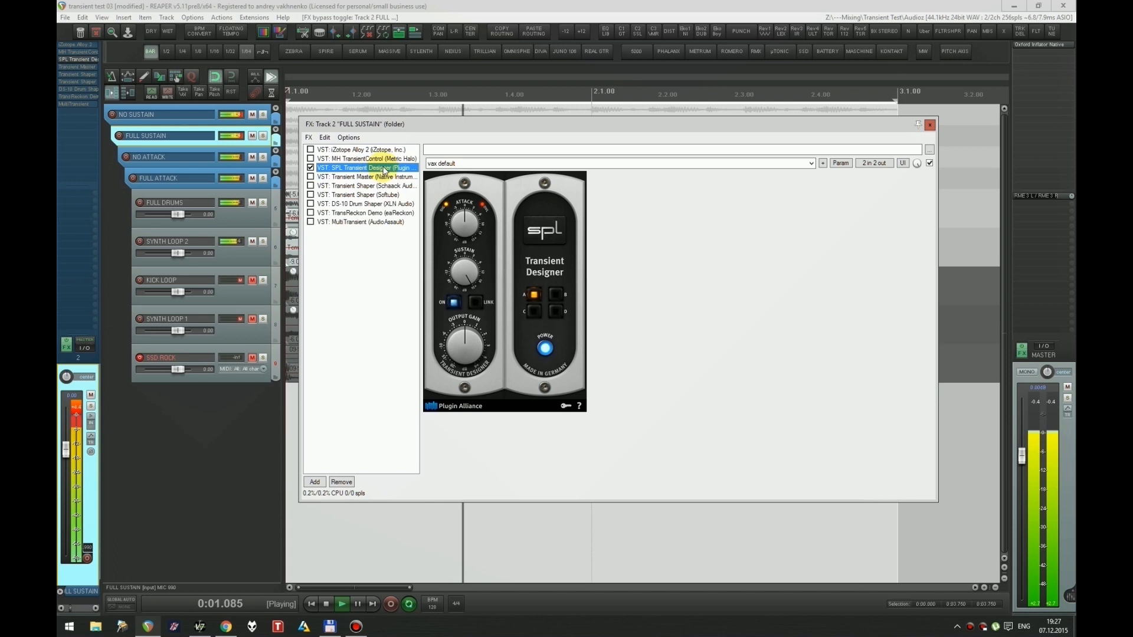
ctrl+click(380, 159)
key(ctrl+b)
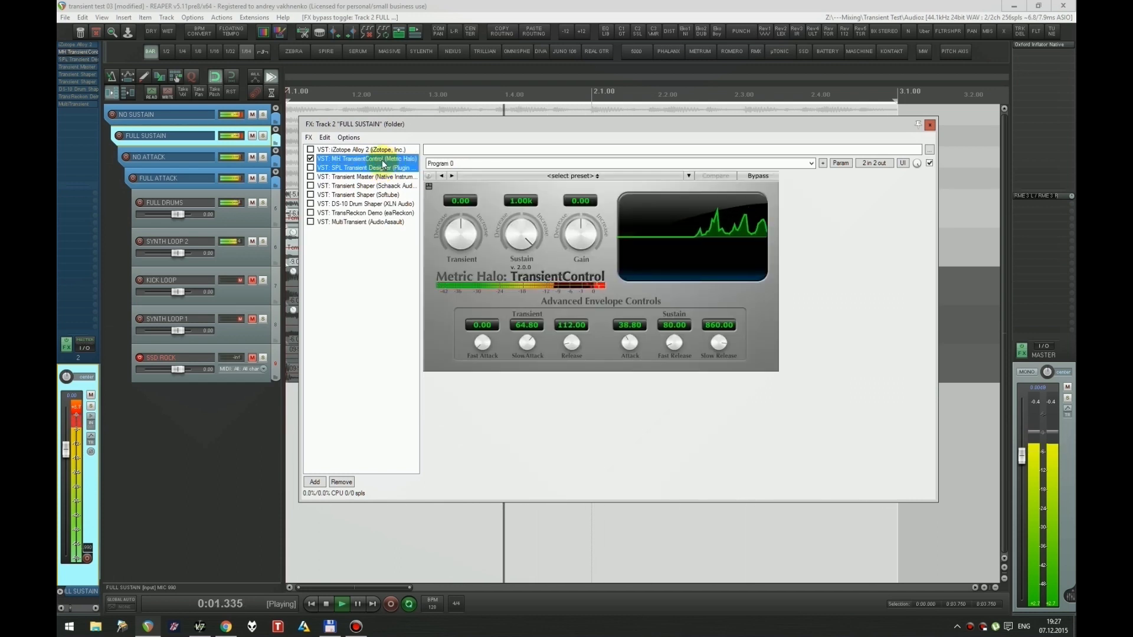
click(382, 159)
ctrl+click(380, 150)
key(ctrl+b)
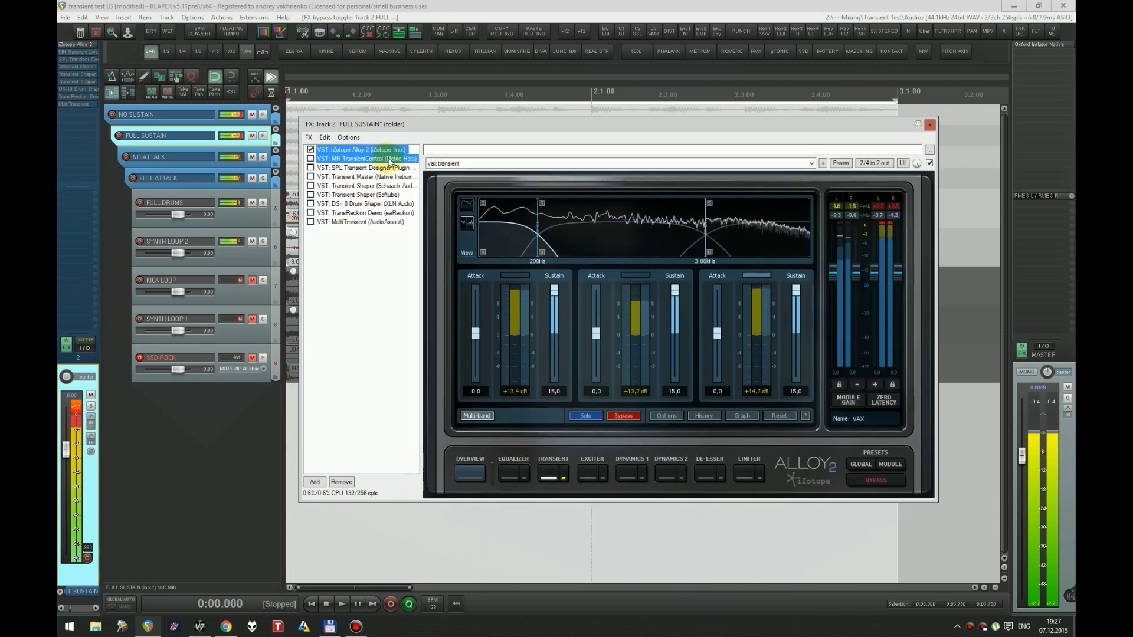
Step: Stop playback, bypass iZotope Alloy 2 and show MH TransientControl in the FULL SUSTAIN effects chain
key(space)
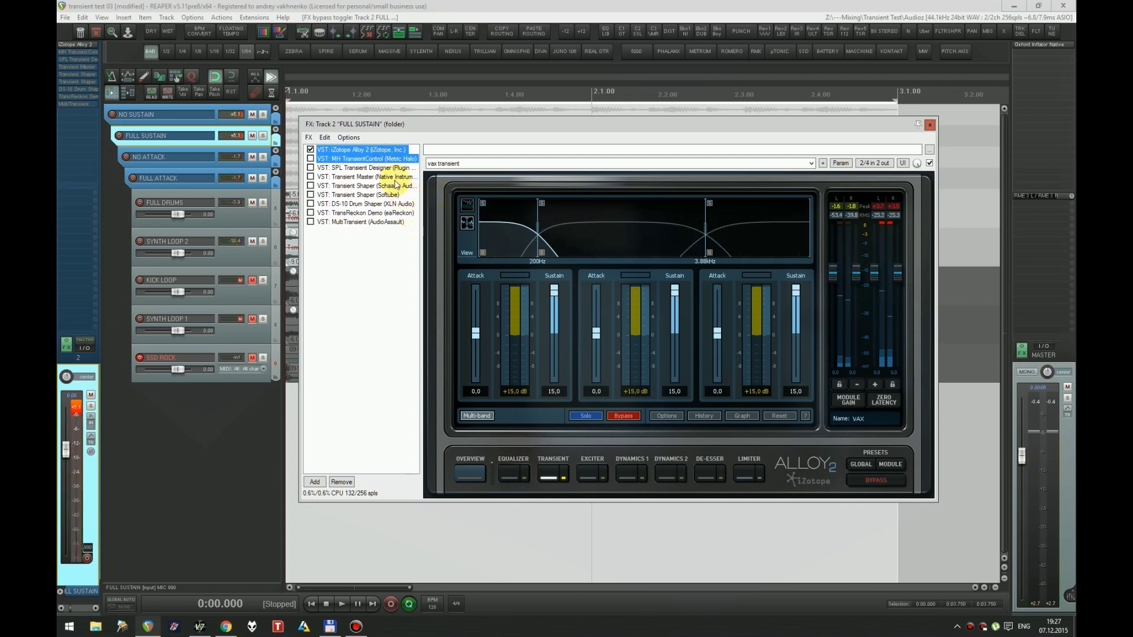
click(363, 151)
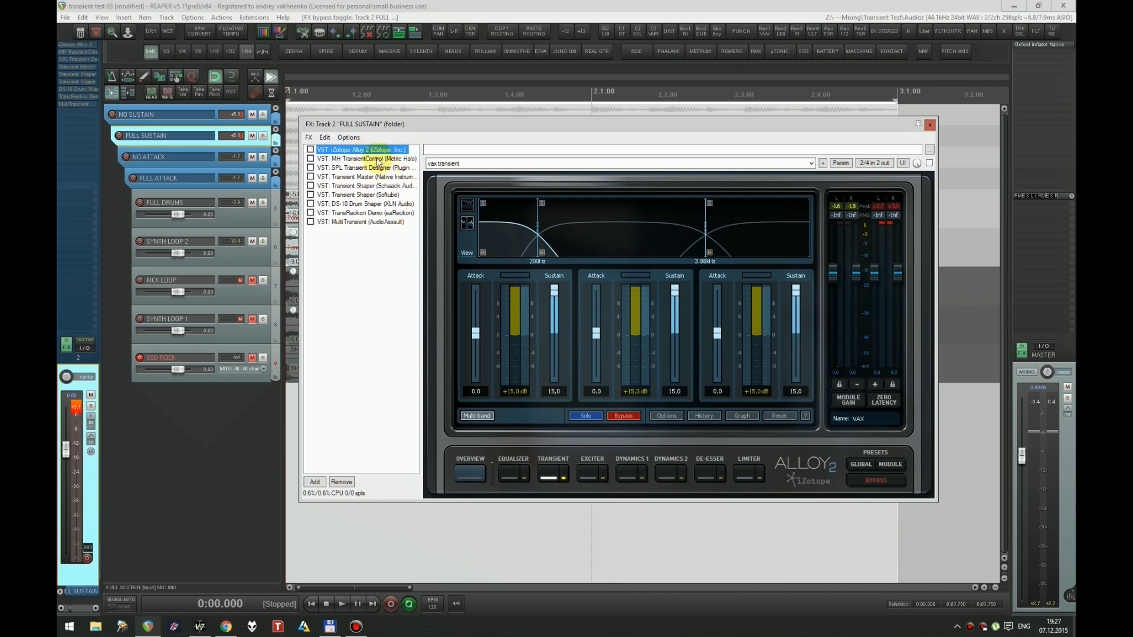
click(377, 159)
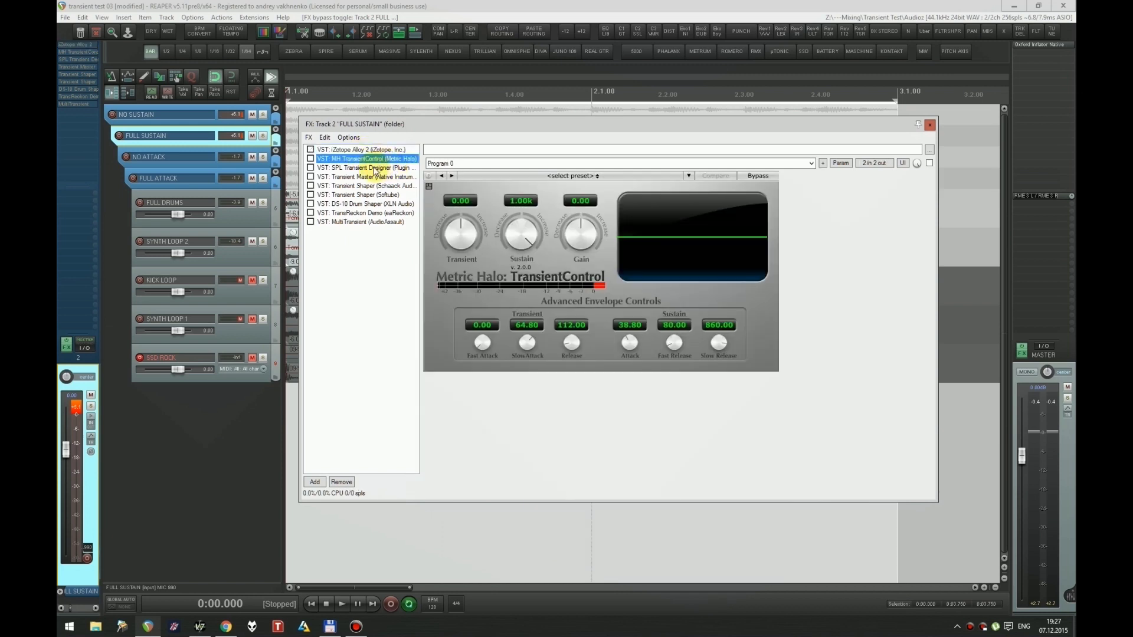
Step: Restart playback with TransReckon Demo enabled, dismiss its demo notice and turn on the Flat option for sustain
click(348, 213)
key(space)
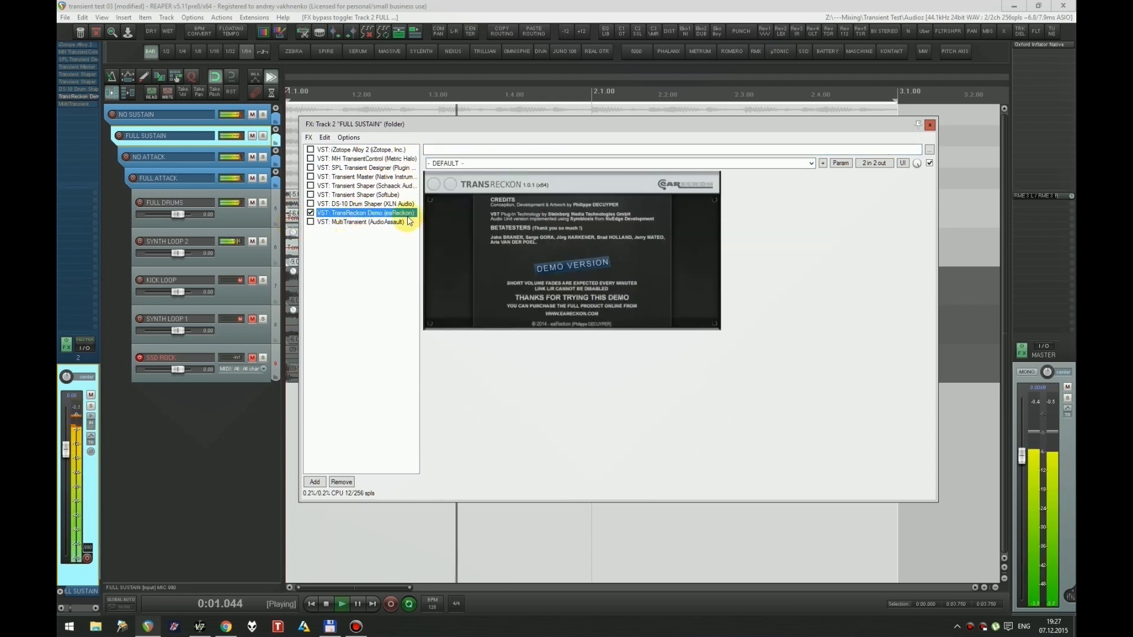
click(457, 243)
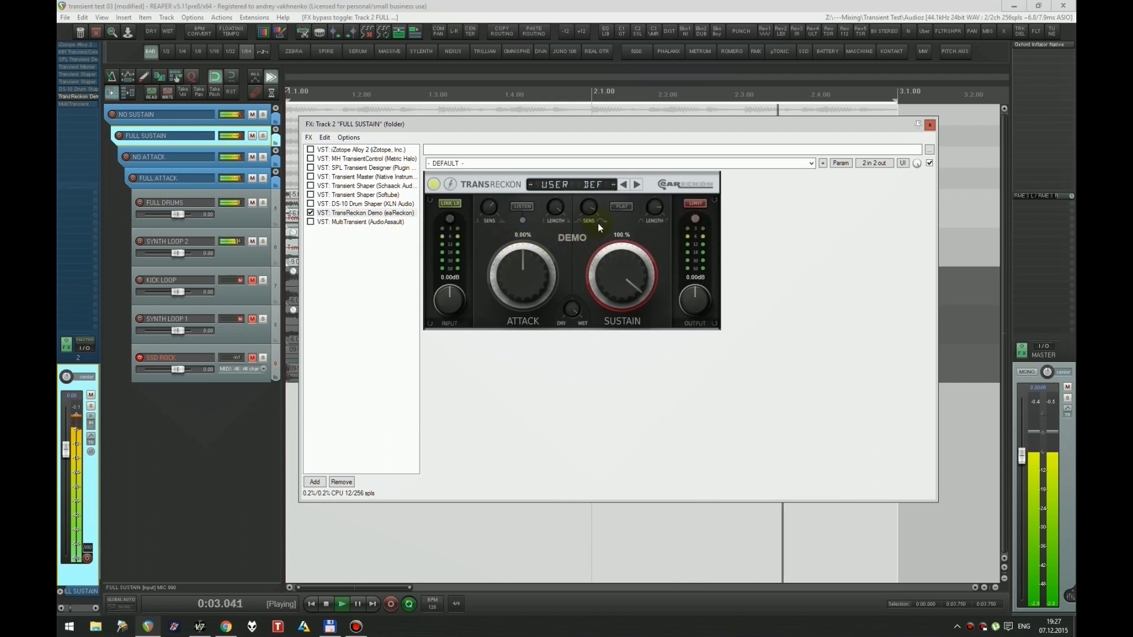
click(621, 206)
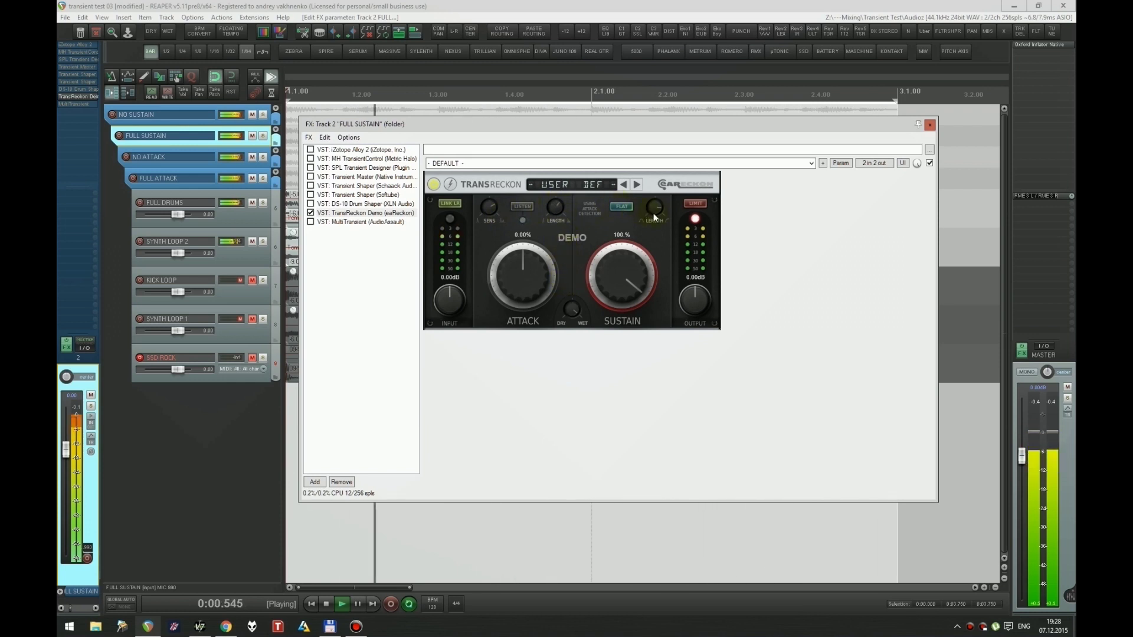
Step: Compare TransReckon Demo in Flat mode with SPL Transient Designer and return to TransReckon
click(327, 170)
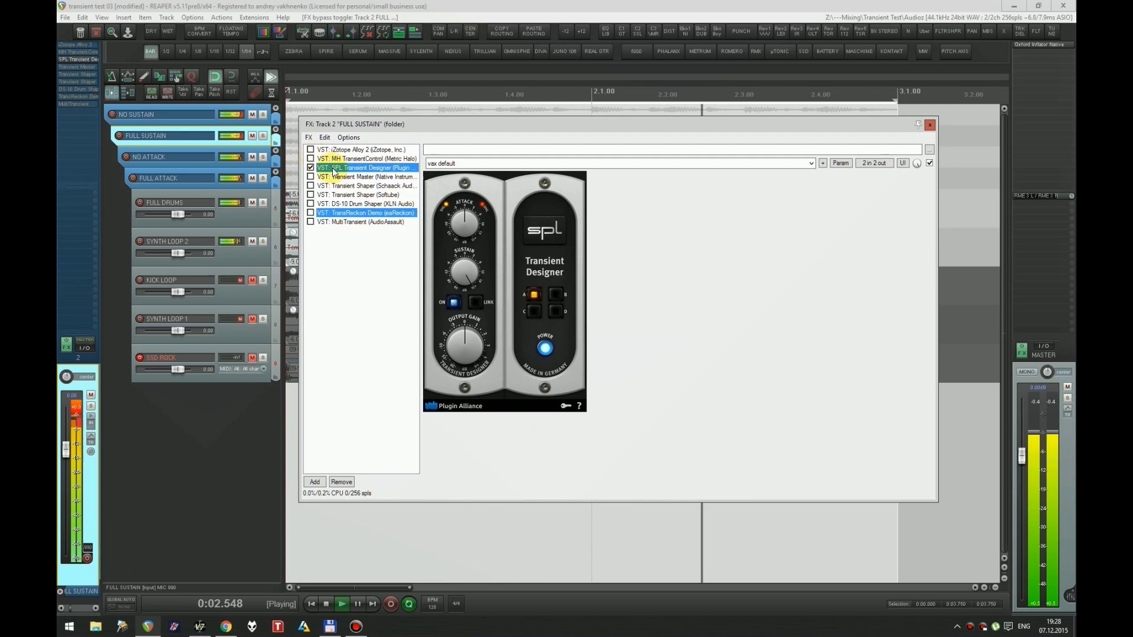
click(360, 213)
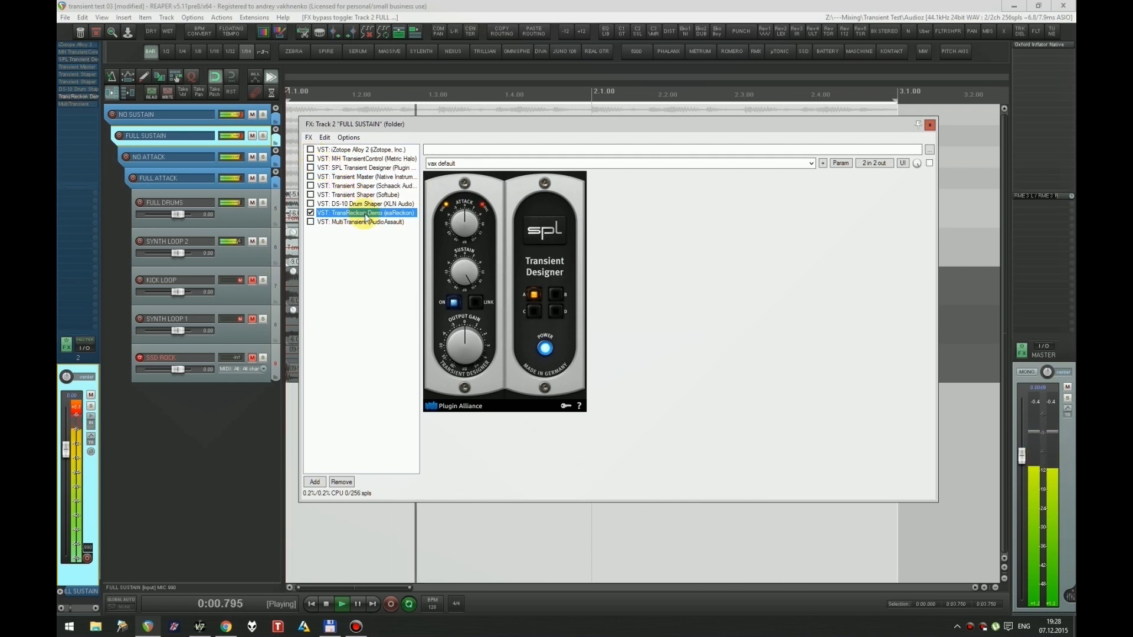
Step: Switch off the limiter and Flat option in TransReckon and set its Sustain to 53%
click(699, 204)
click(699, 204)
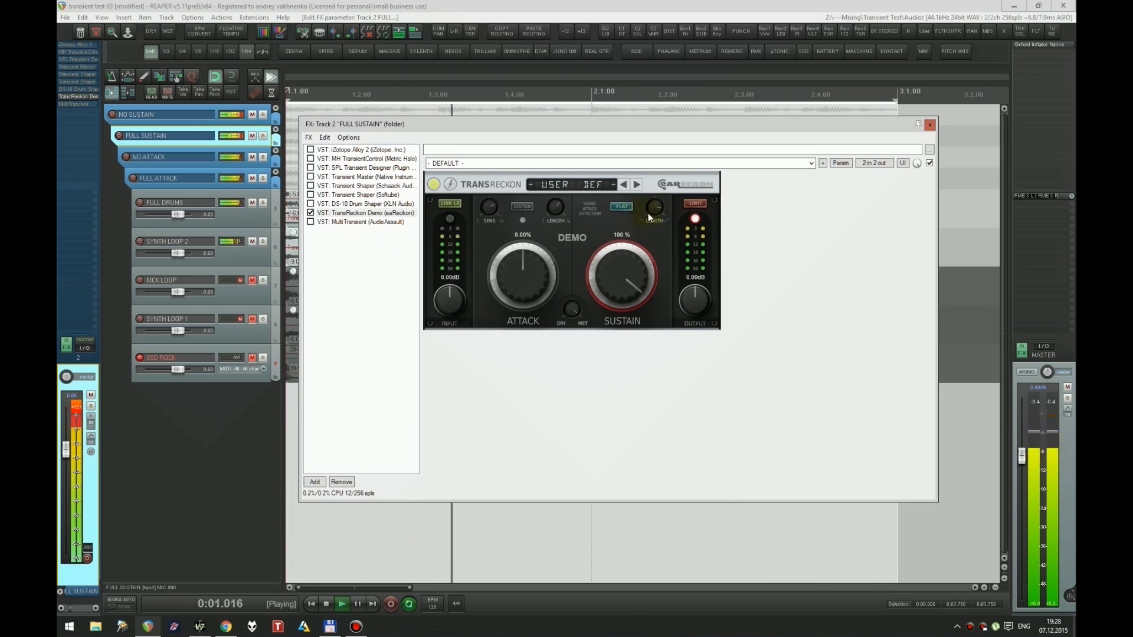
drag(628, 285, 626, 309)
click(694, 203)
drag(629, 268, 628, 261)
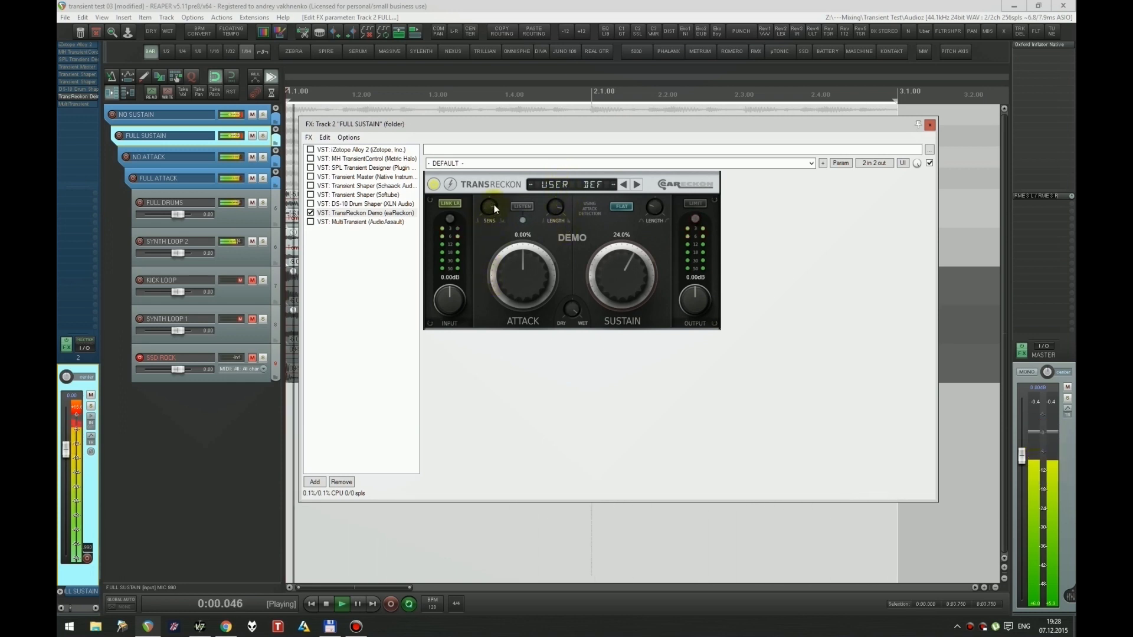
click(622, 207)
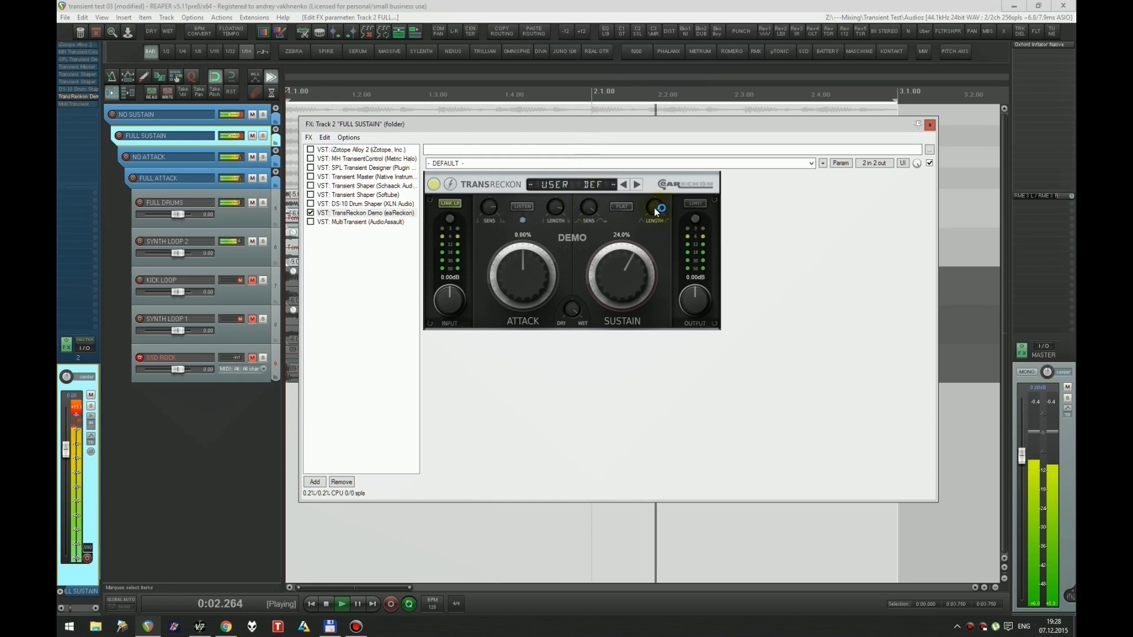
drag(644, 261, 630, 260)
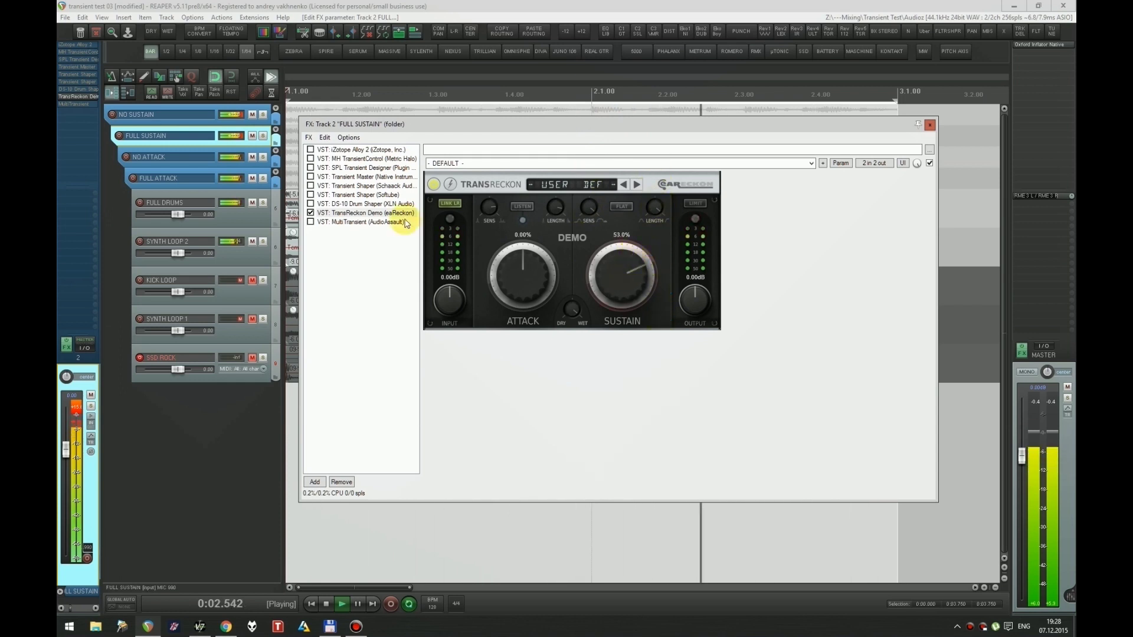
Step: Compare TransReckon with SPL Transient Designer by alternating which one is active, finishing with SPL Transient Designer enabled
ctrl+click(375, 168)
key(ctrl+b)
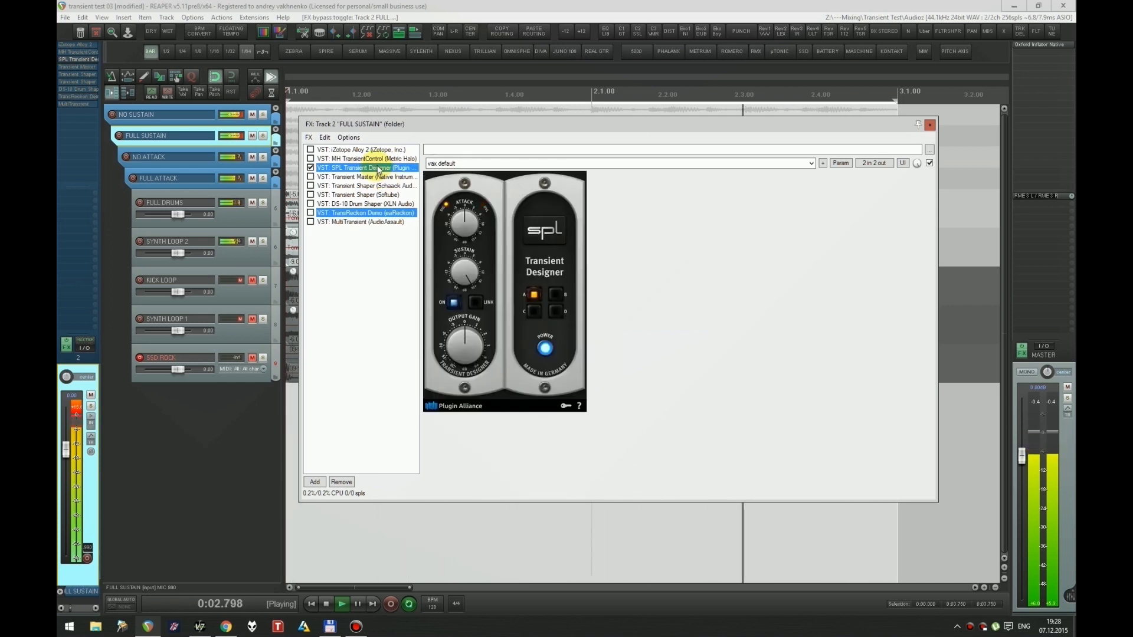
key(ctrl+b)
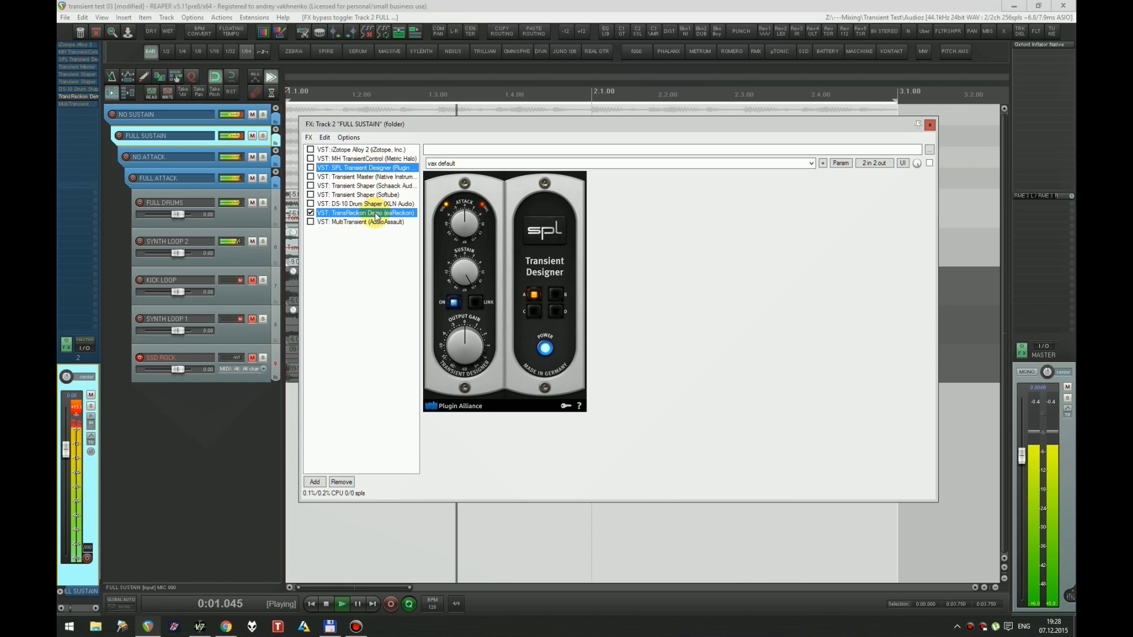
click(378, 214)
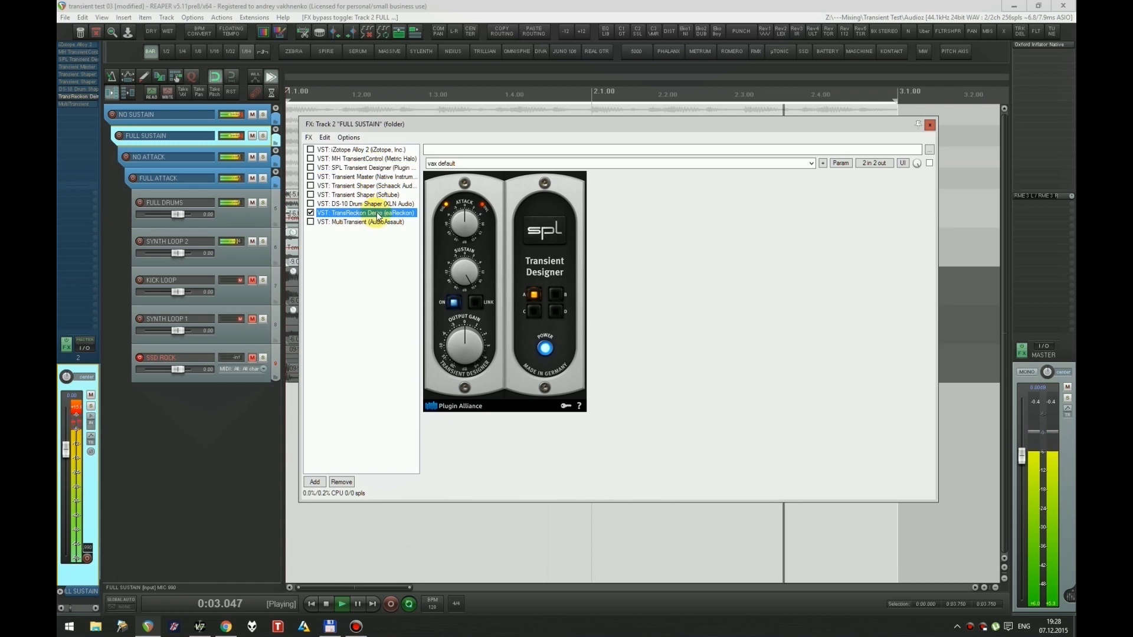
click(367, 169)
key(ctrl+b)
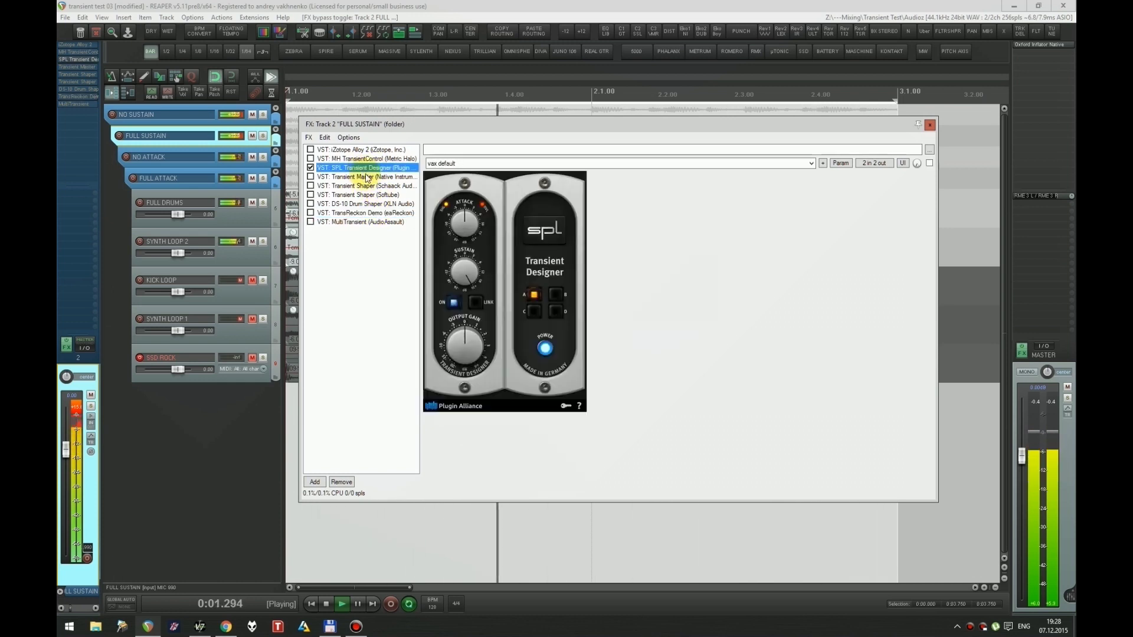
Step: Compare SPL Transient Designer with Transient Master by swapping their bypass states, ending on SPL Transient Designer
shift+click(366, 179)
key(ctrl+b)
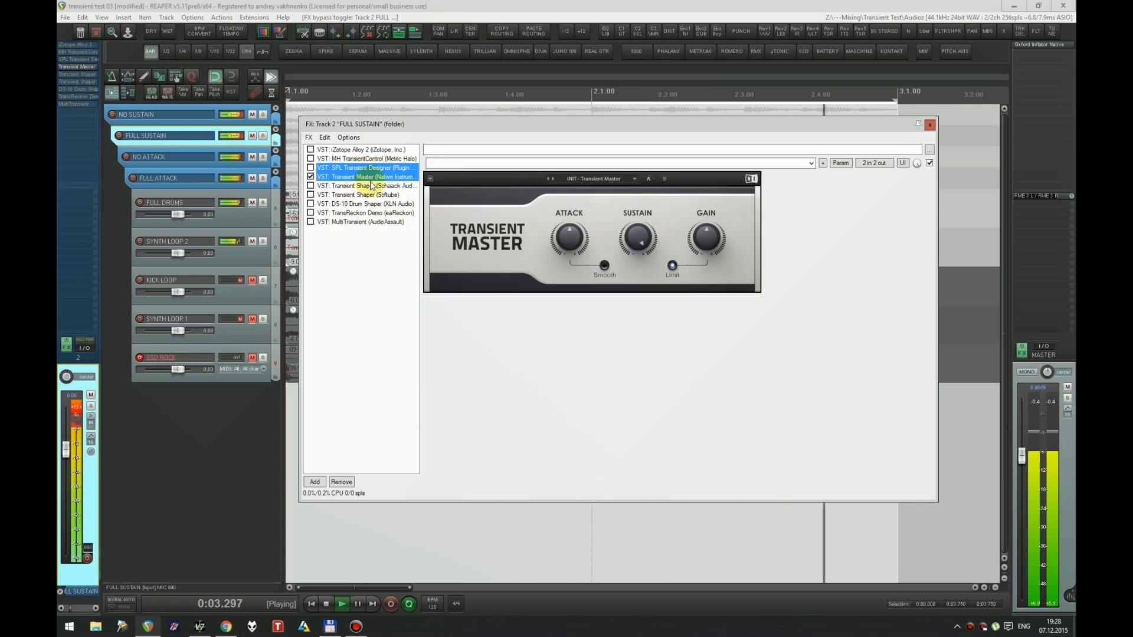
key(ctrl+b)
key(Up)
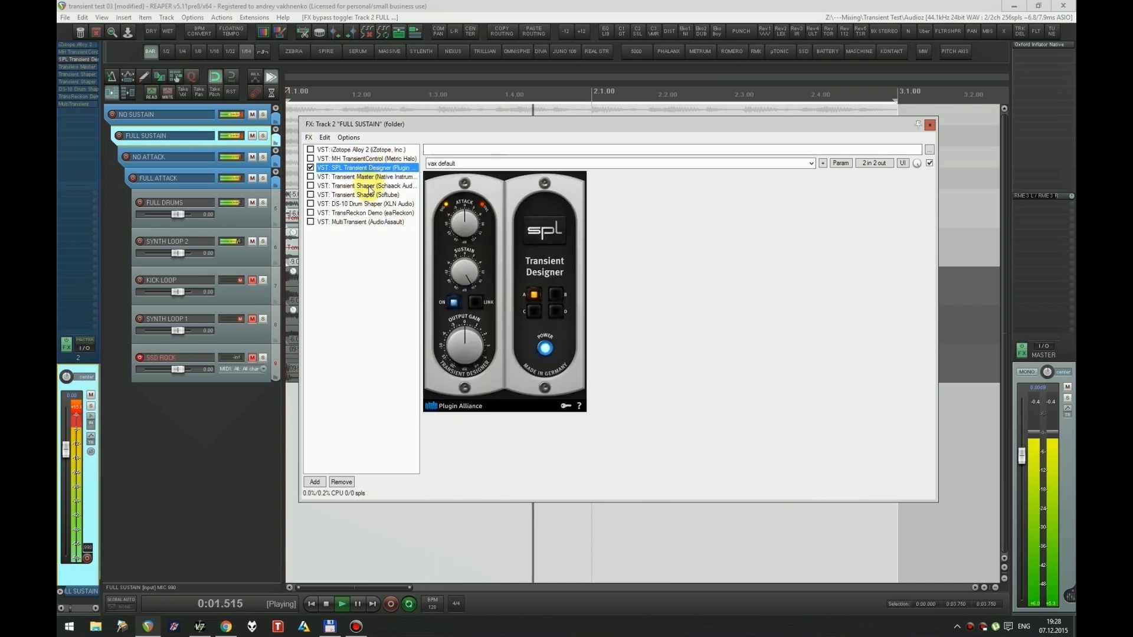
Step: Compare SPL Transient Designer with the Softube Transient Shaper, then return to SPL Transient Designer
ctrl+click(368, 195)
key(ctrl+b)
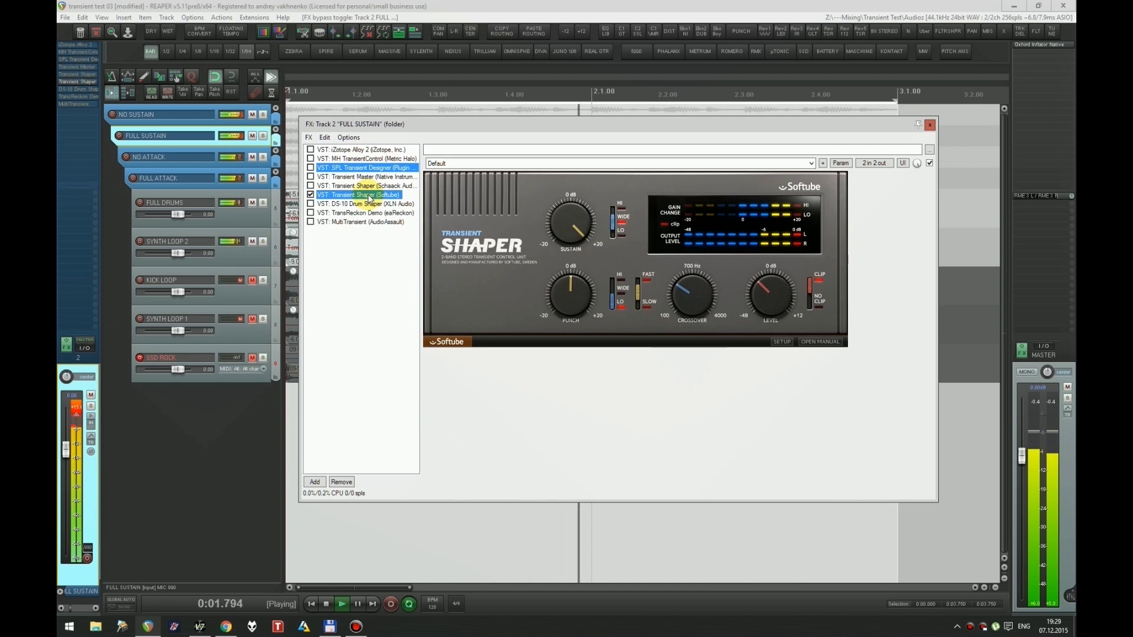
key(ctrl+b)
click(367, 167)
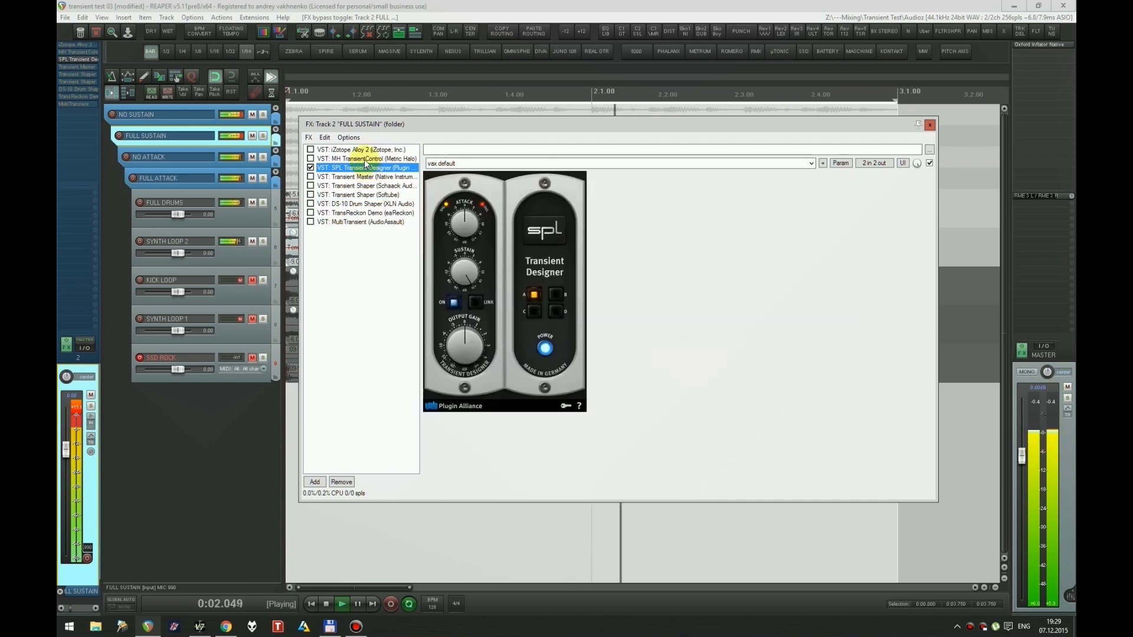
Step: Swap SPL Transient Designer for MH TransientControl during playback to compare them, and stop playback
key(shift+Up)
key(ctrl+b)
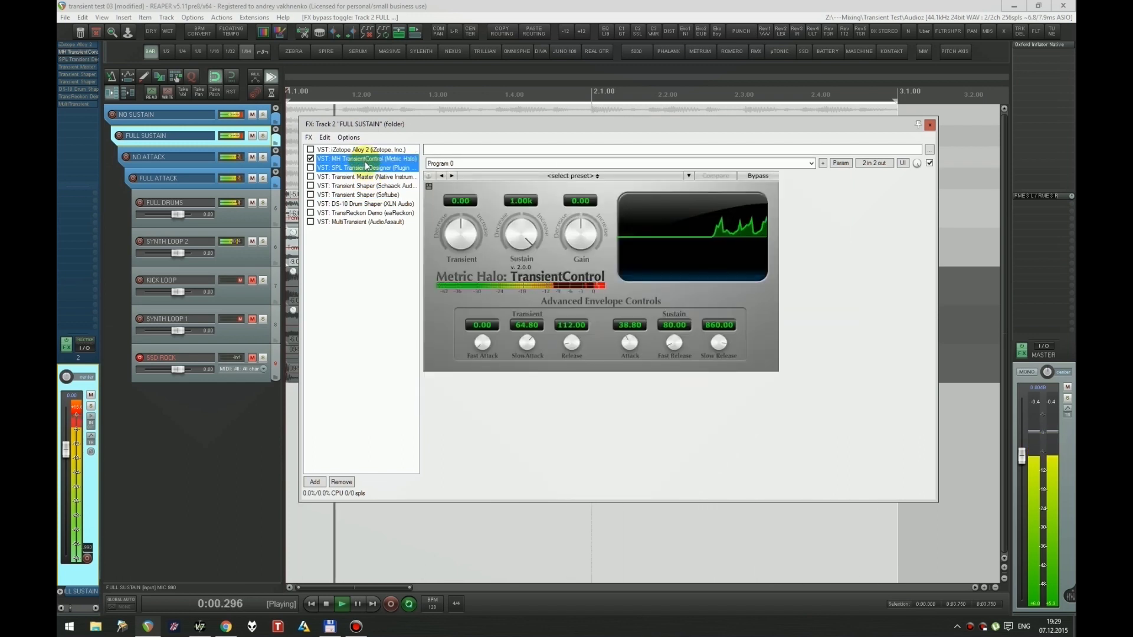
key(space)
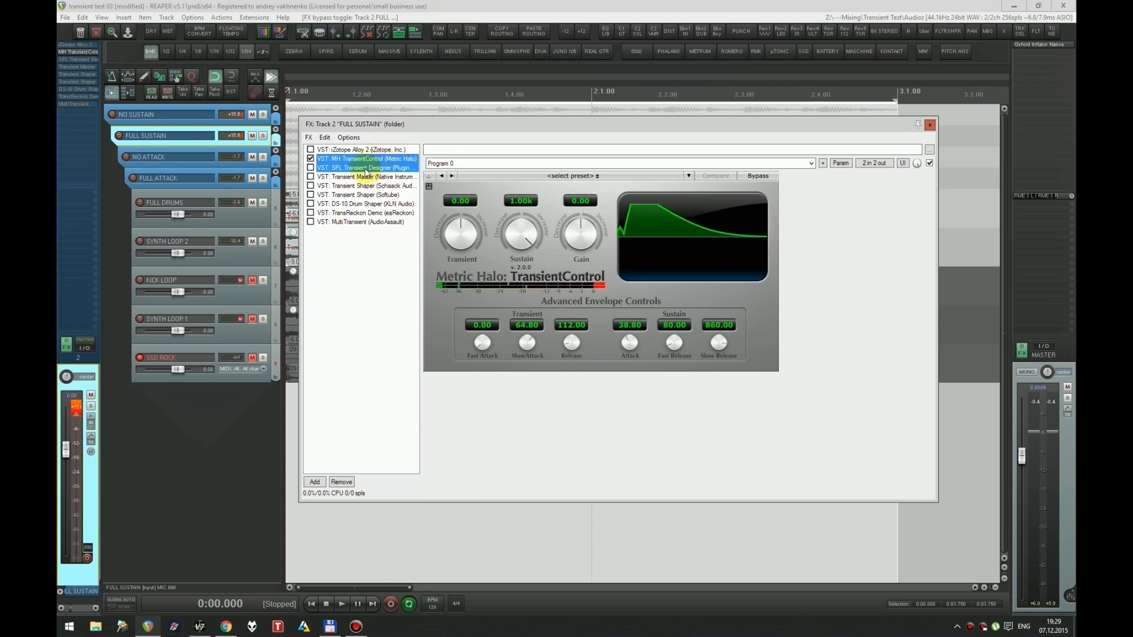
Step: Review the Softube Transient Shaper, DS-10 and TransReckon settings, with MH TransientControl bypassed and TransReckon's credits dismissed
click(371, 168)
click(365, 194)
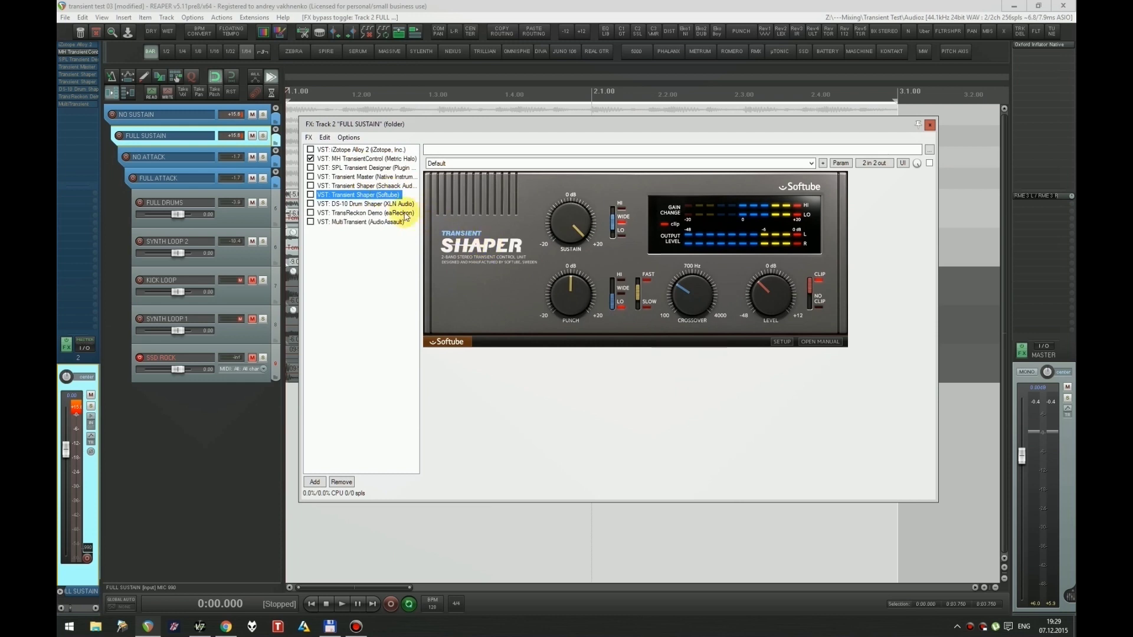
click(392, 204)
click(376, 215)
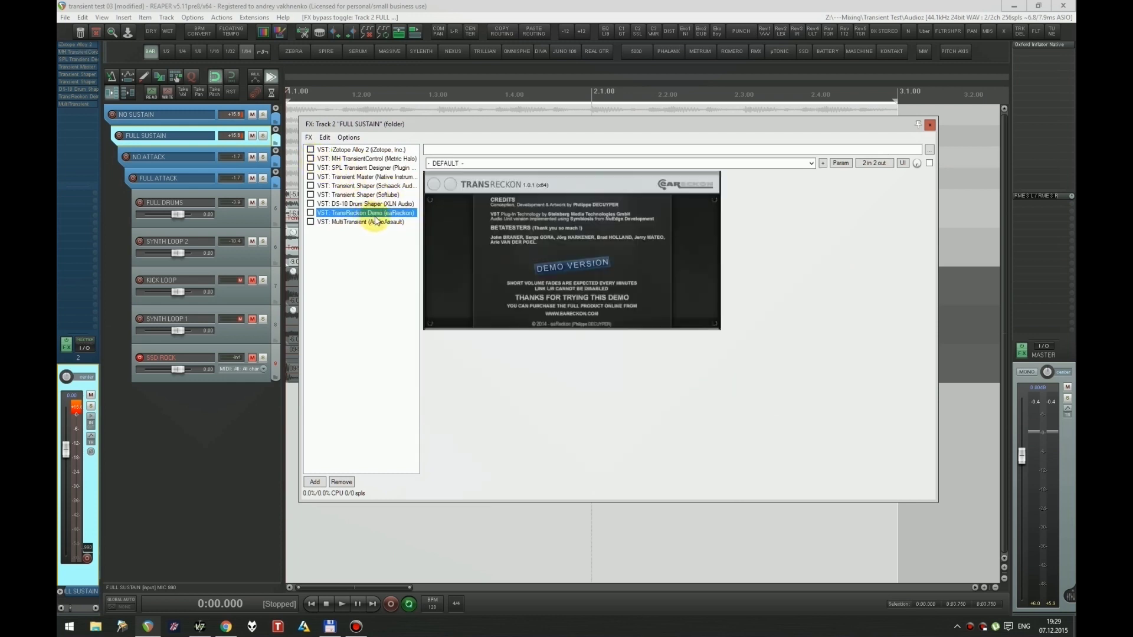
click(480, 243)
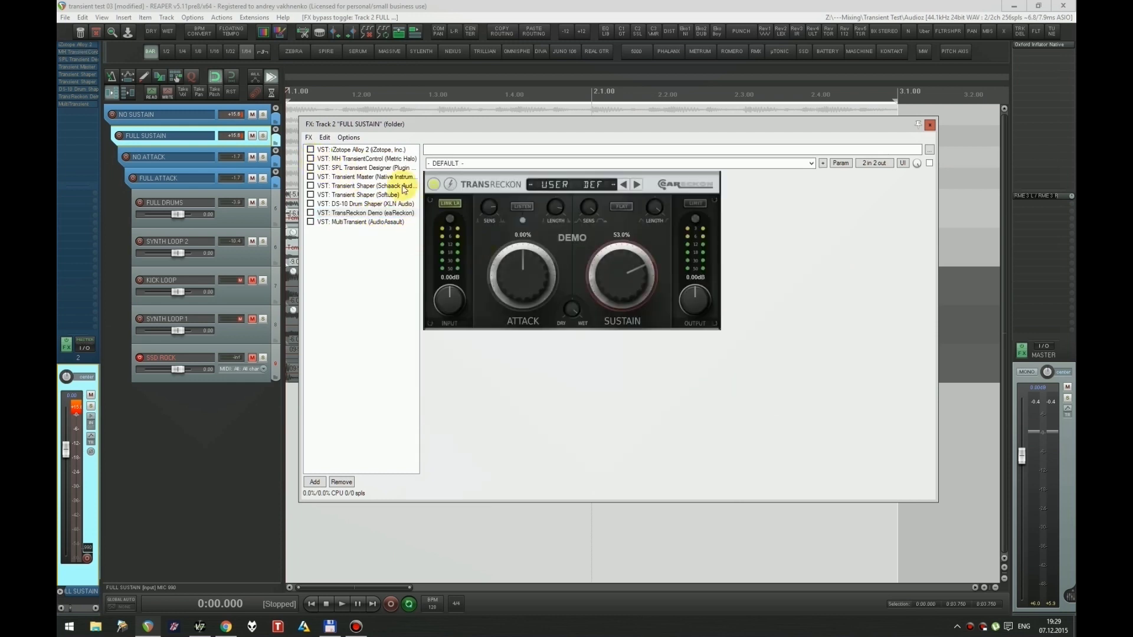
Step: Audition DS-10 Drum Shaper in Classic and Smooth modes, return it to Natural, and stop playback
click(347, 207)
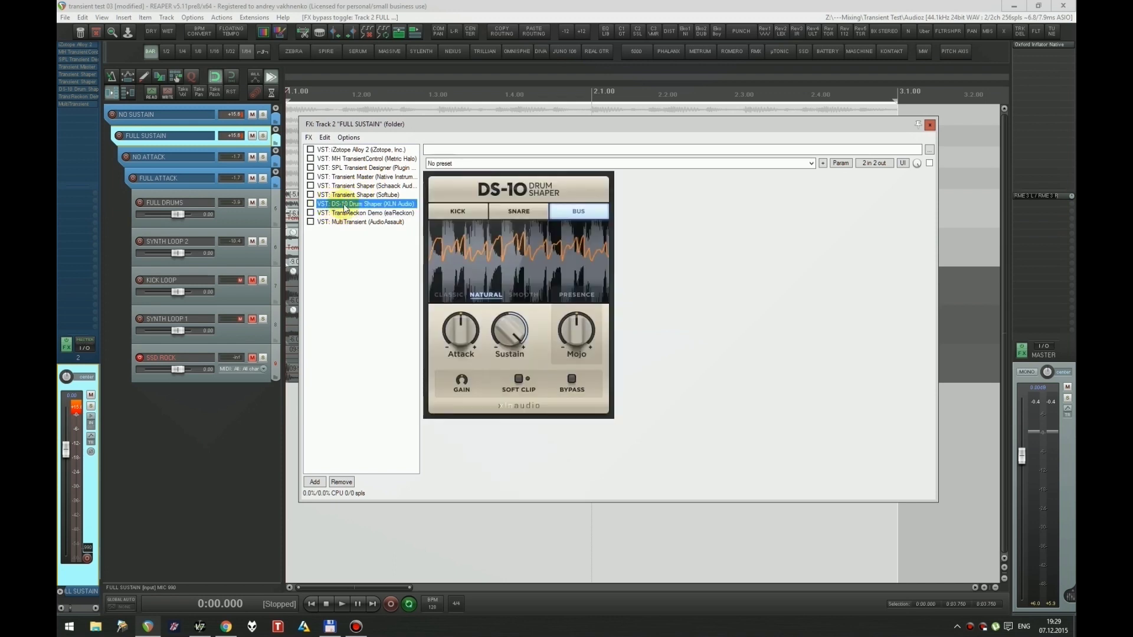
key(space)
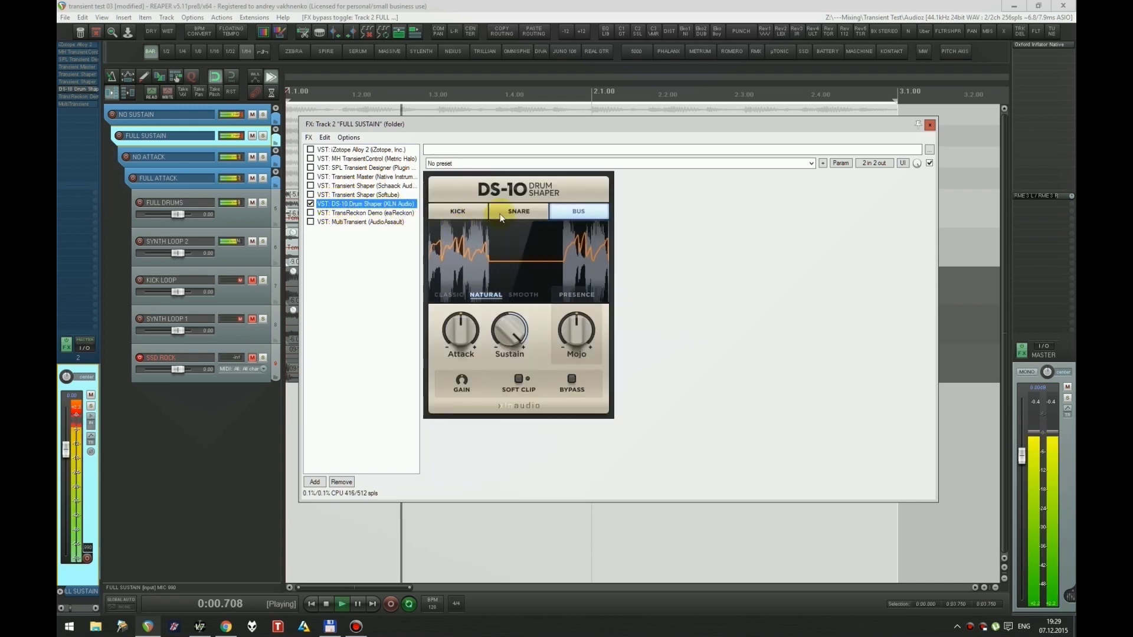
click(453, 298)
click(517, 297)
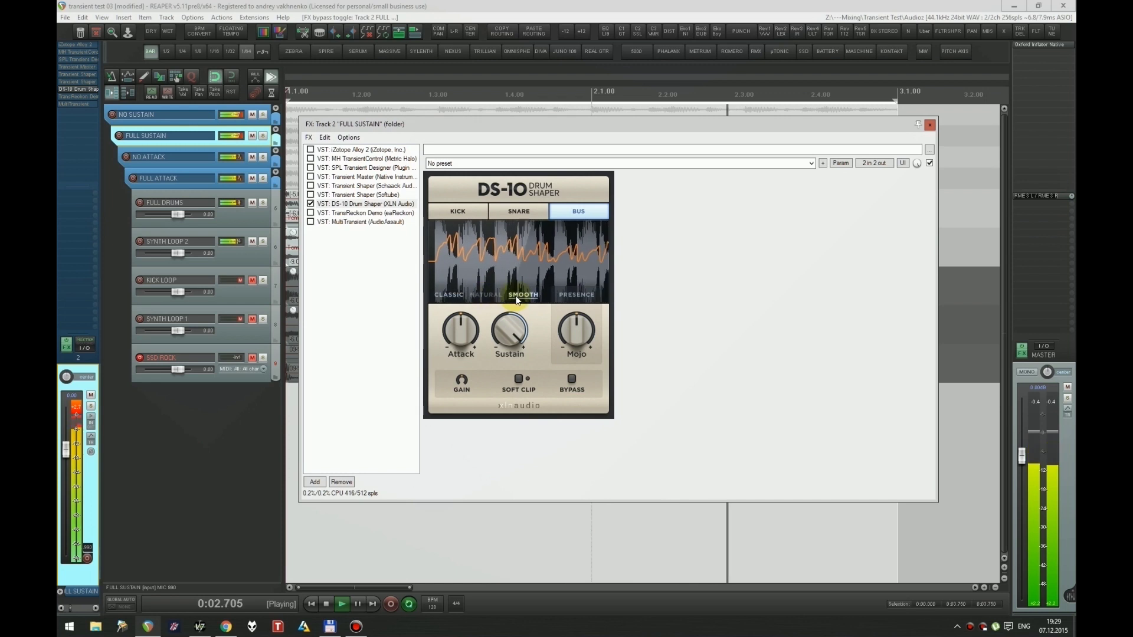
click(485, 295)
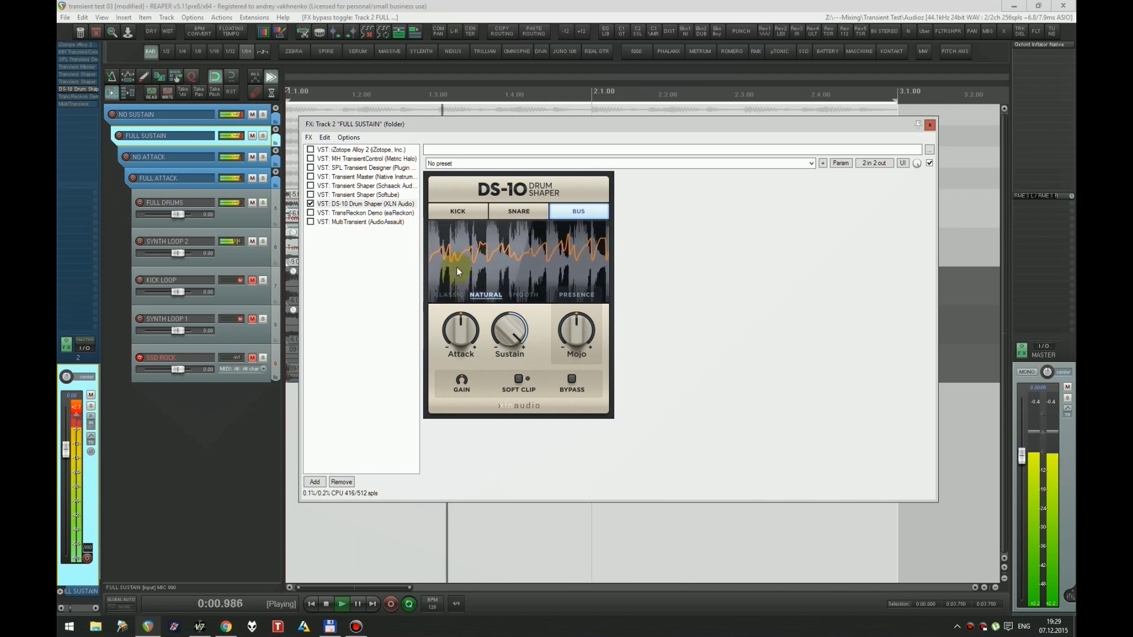
key(space)
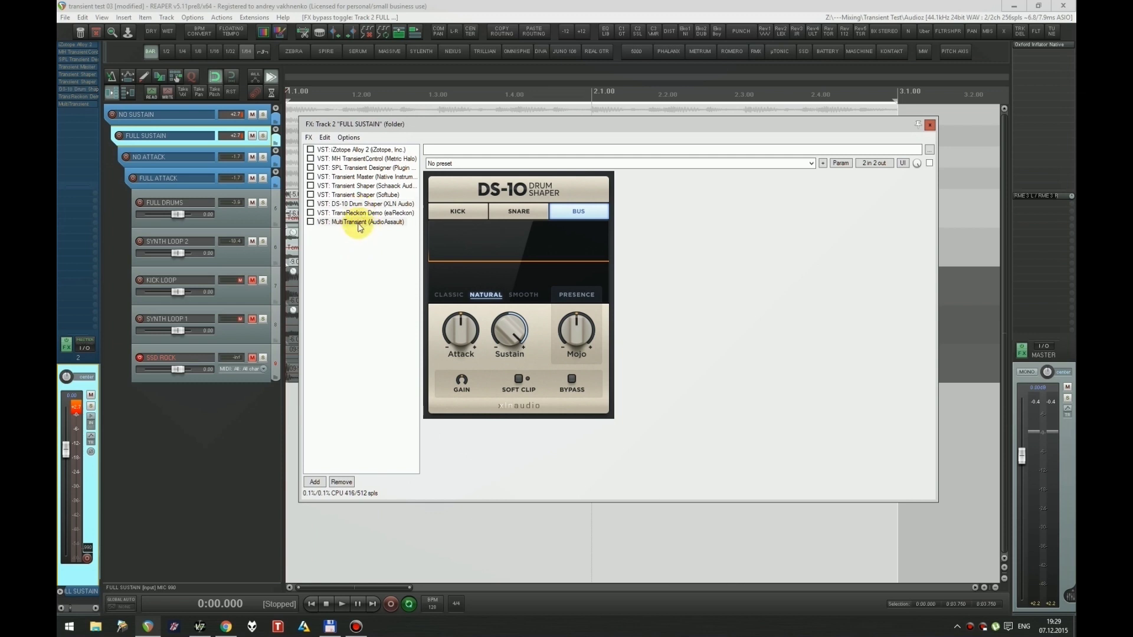
Step: Play the loop through MultiTransient as the only active effect, then stop playback
click(360, 222)
key(space)
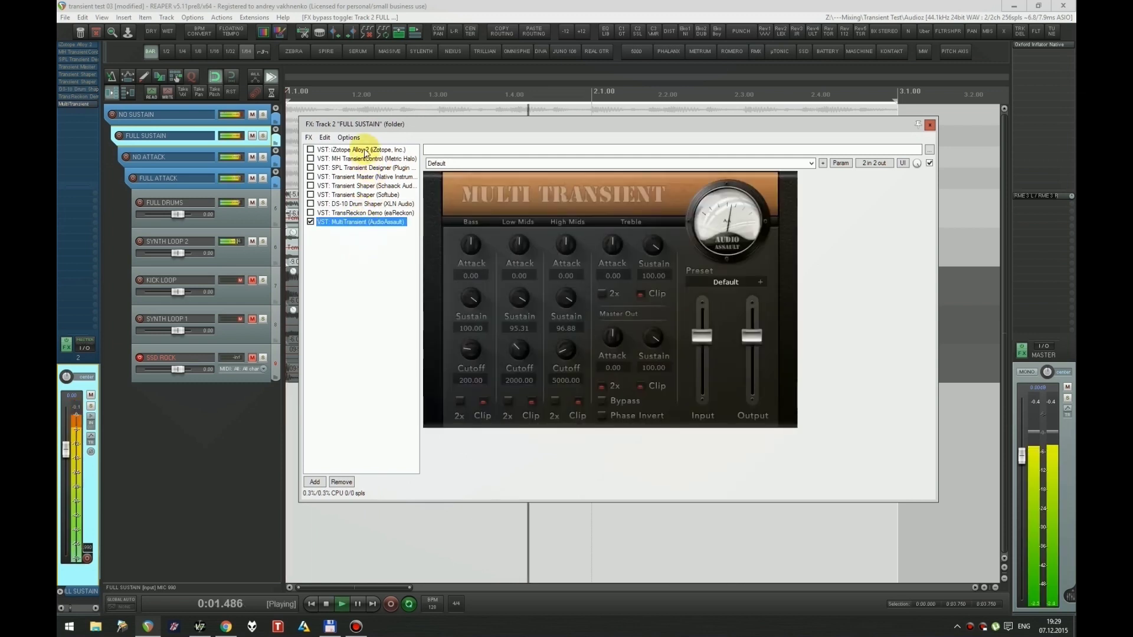
key(space)
Step: Review the settings of Alloy 2, MH TransientControl and SPL Transient Designer, then close the FULL SUSTAIN effects window
click(364, 151)
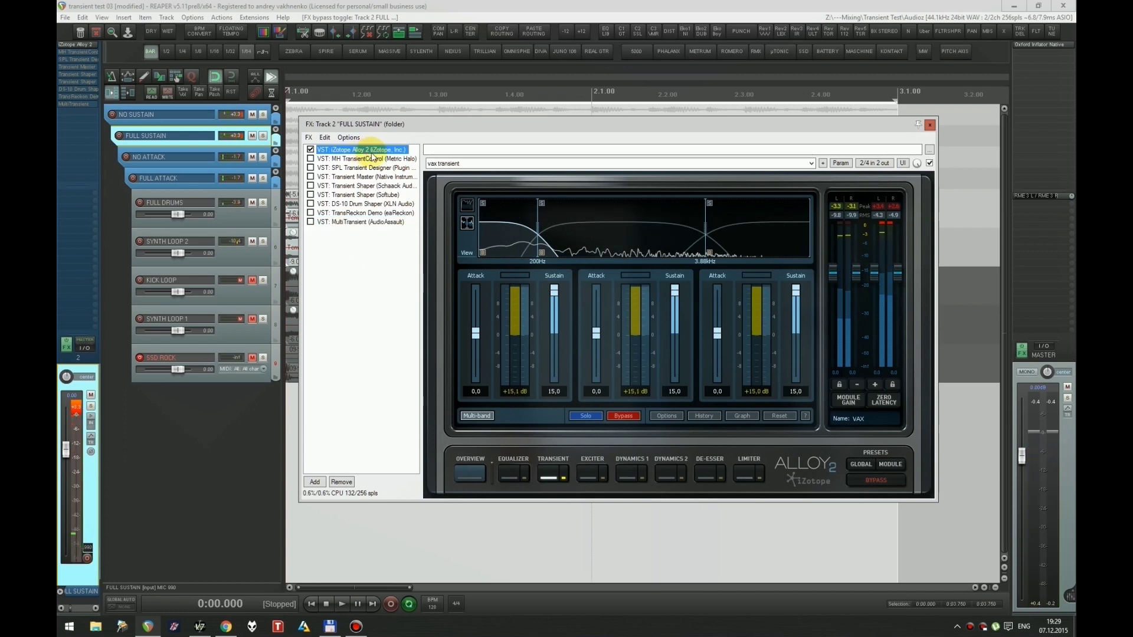
click(368, 159)
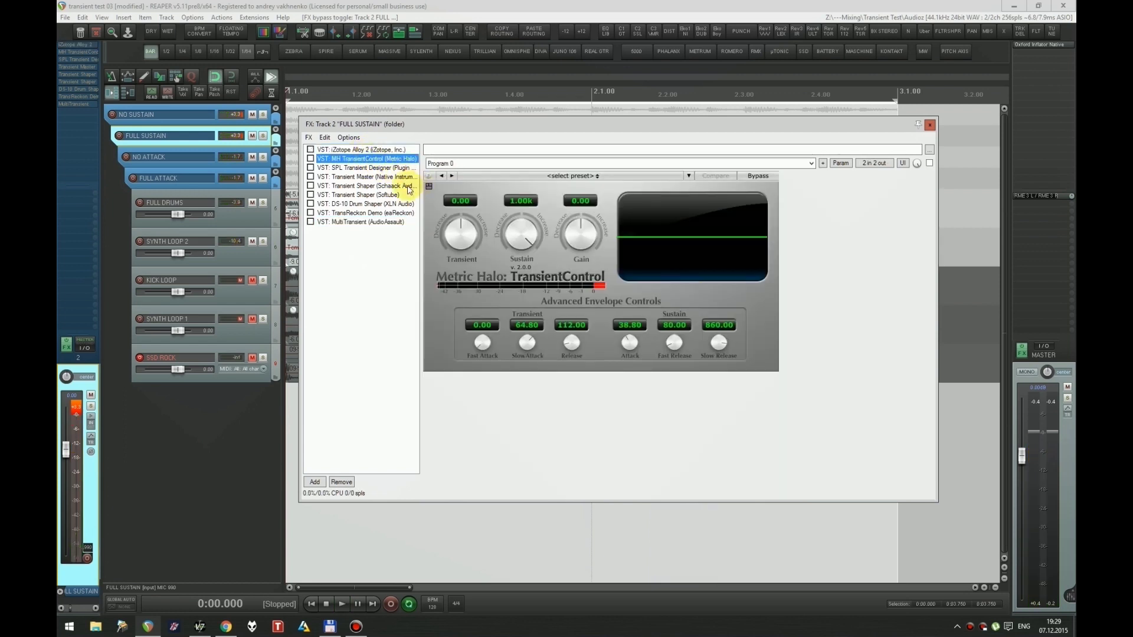
click(366, 168)
drag(516, 129, 519, 131)
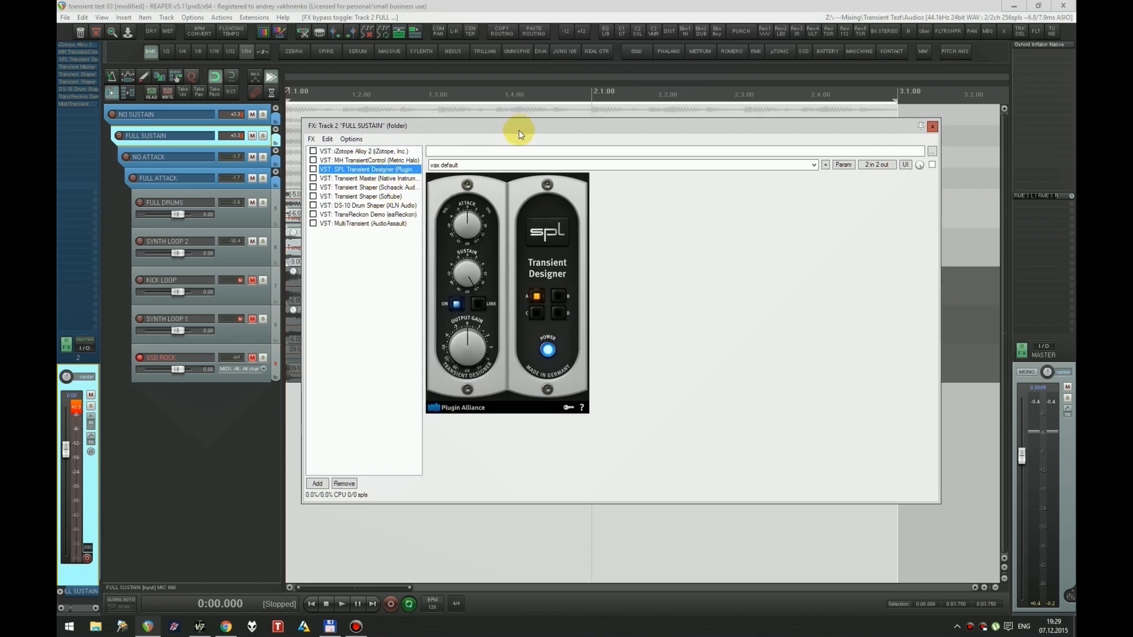
key(Escape)
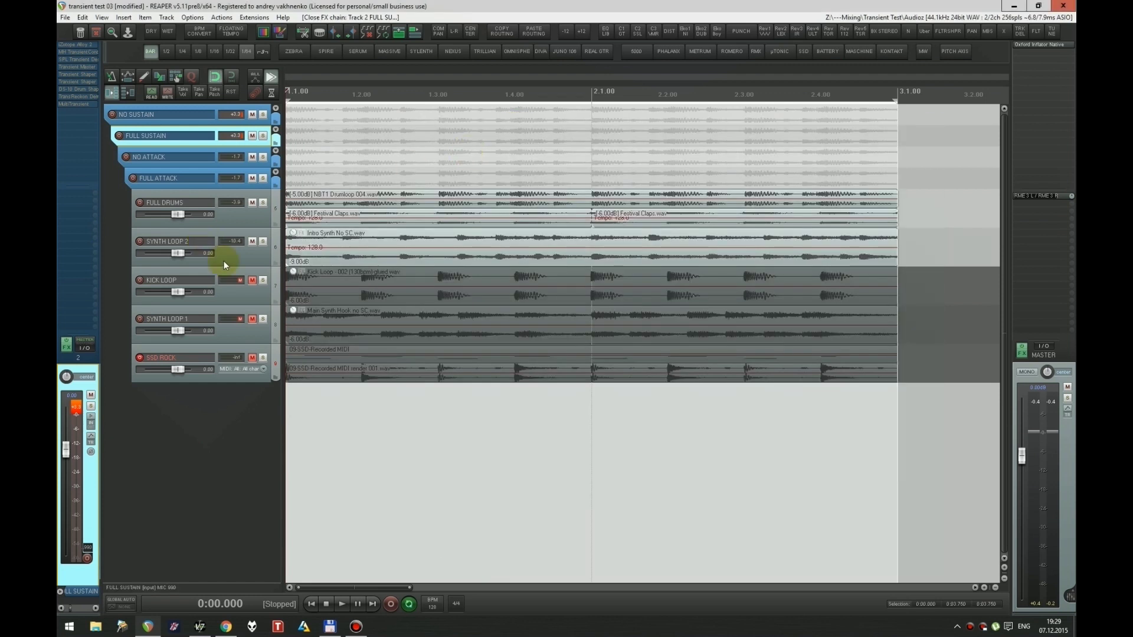
Step: Solo the KICK LOOP track and open the effects chain of the FULL SUSTAIN track
click(252, 294)
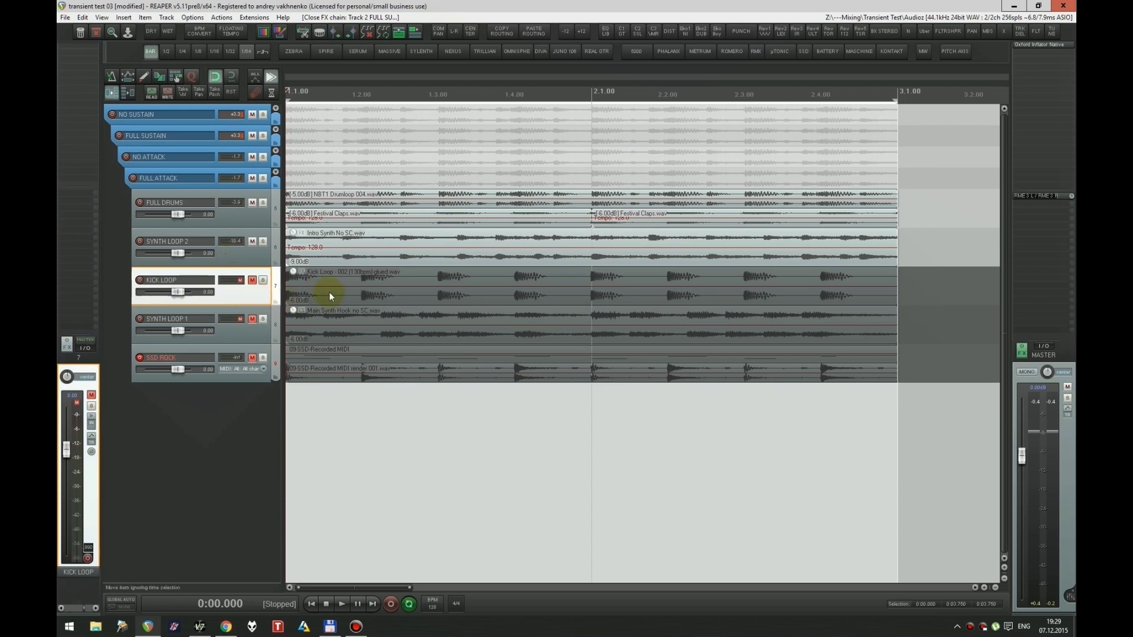
key(F6)
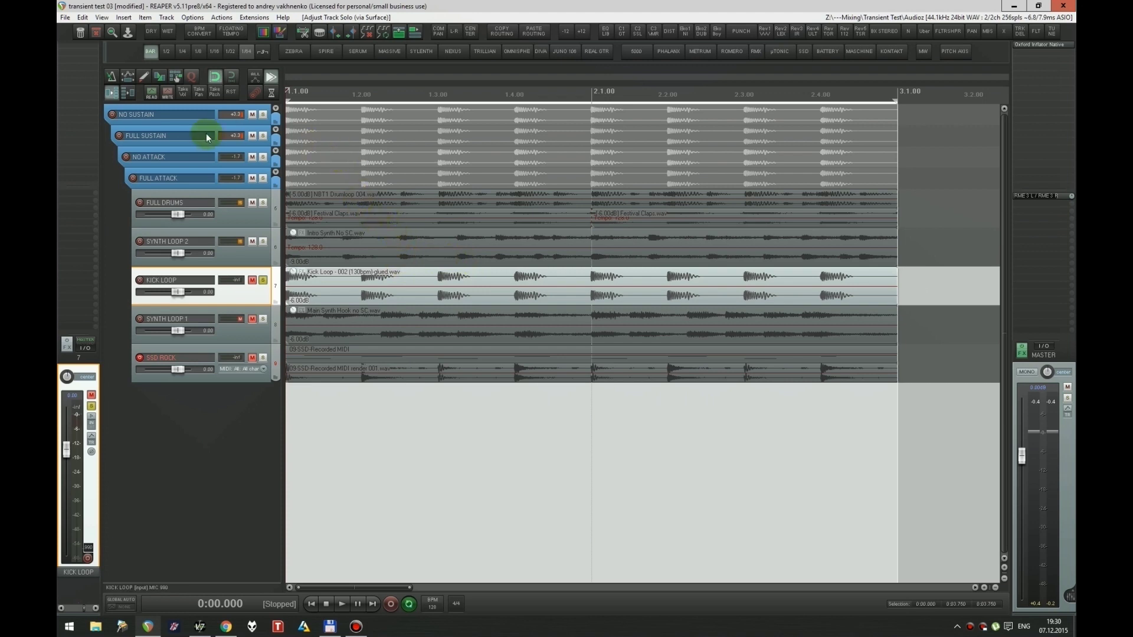
click(184, 136)
key(f)
drag(459, 123, 473, 176)
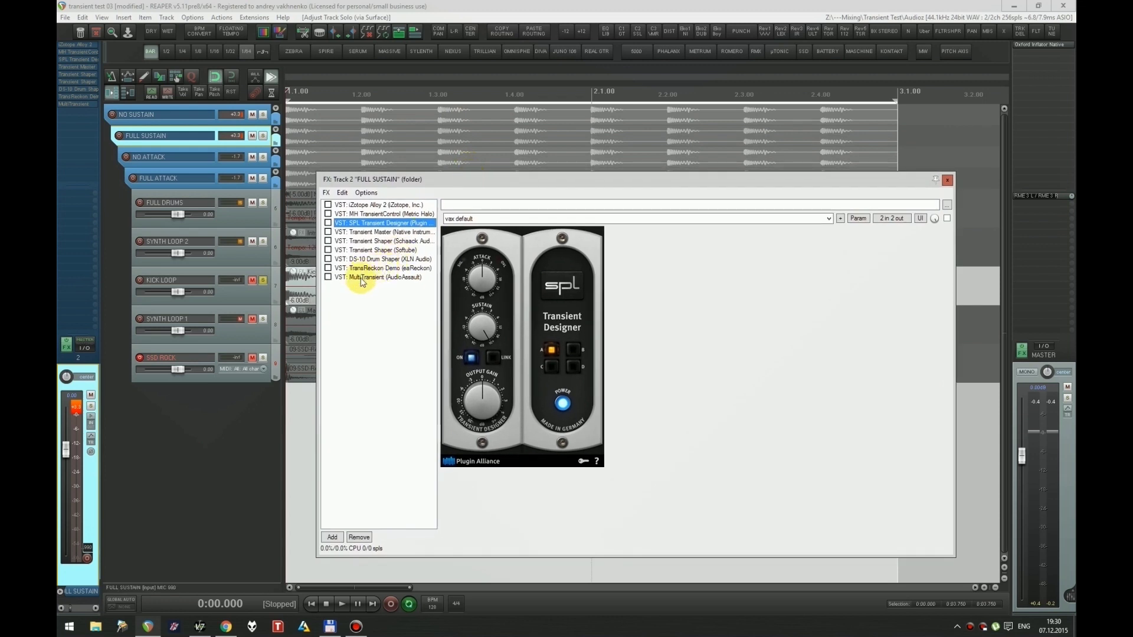
Step: Audition the kick loop with Alloy 2, then select MH TransientControl and stop playback
key(space)
click(362, 204)
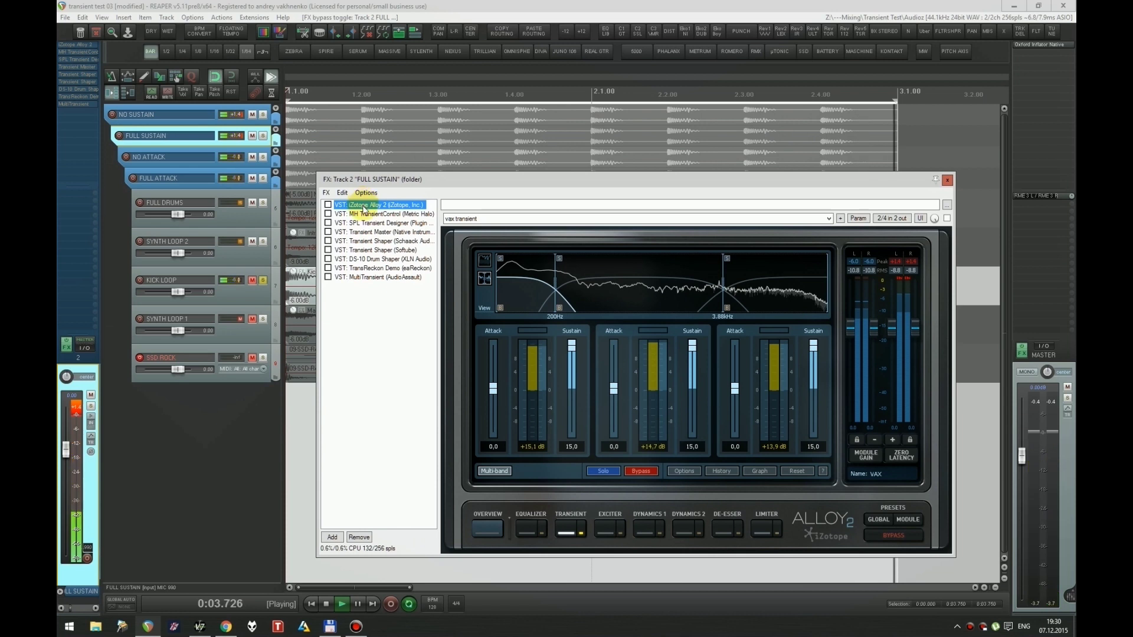
click(366, 214)
key(space)
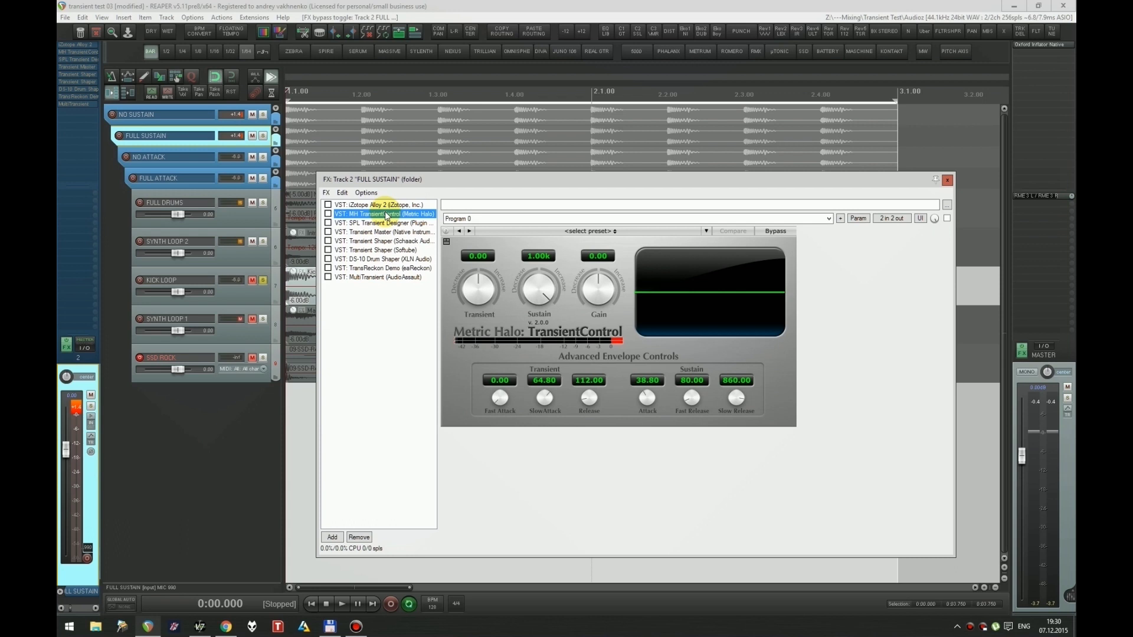
Step: Play the kick loop and compare MH TransientControl enabled and bypassed
key(space)
key(ctrl+b)
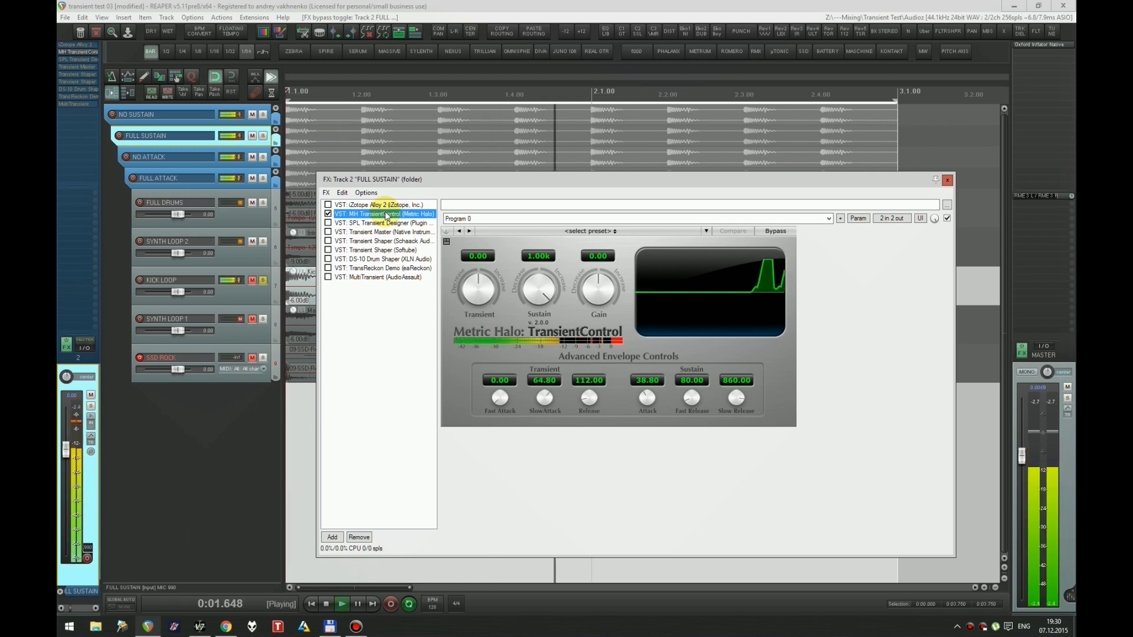
key(ctrl+b)
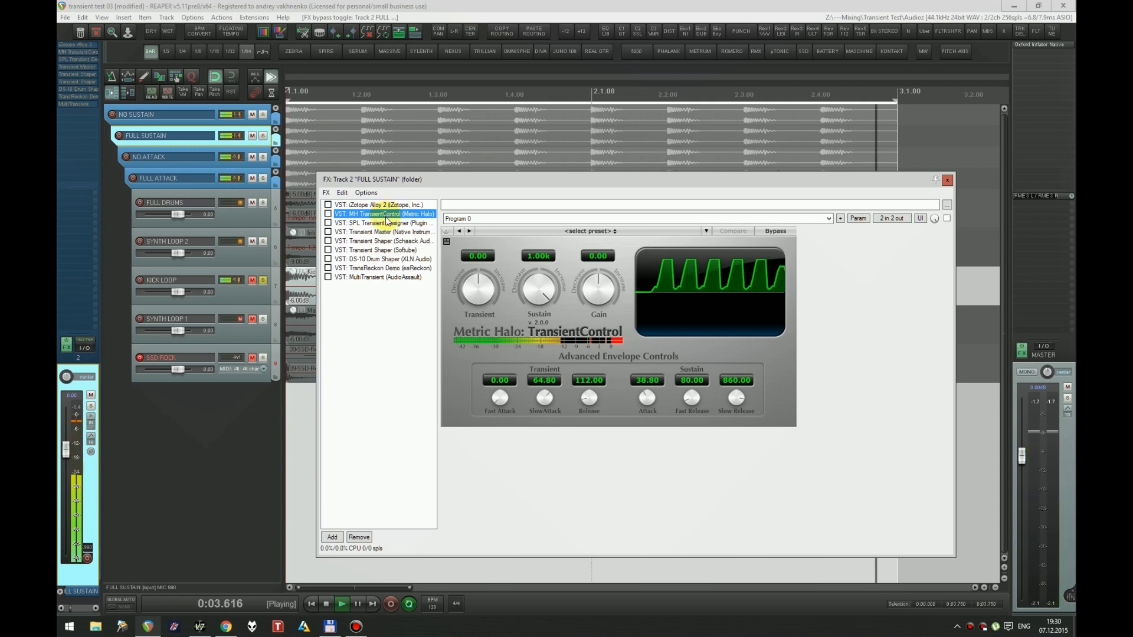
Step: Audition the kick loop through SPL Transient Designer and Transient Master, with only one plugin active at a time
click(387, 222)
key(ctrl+b)
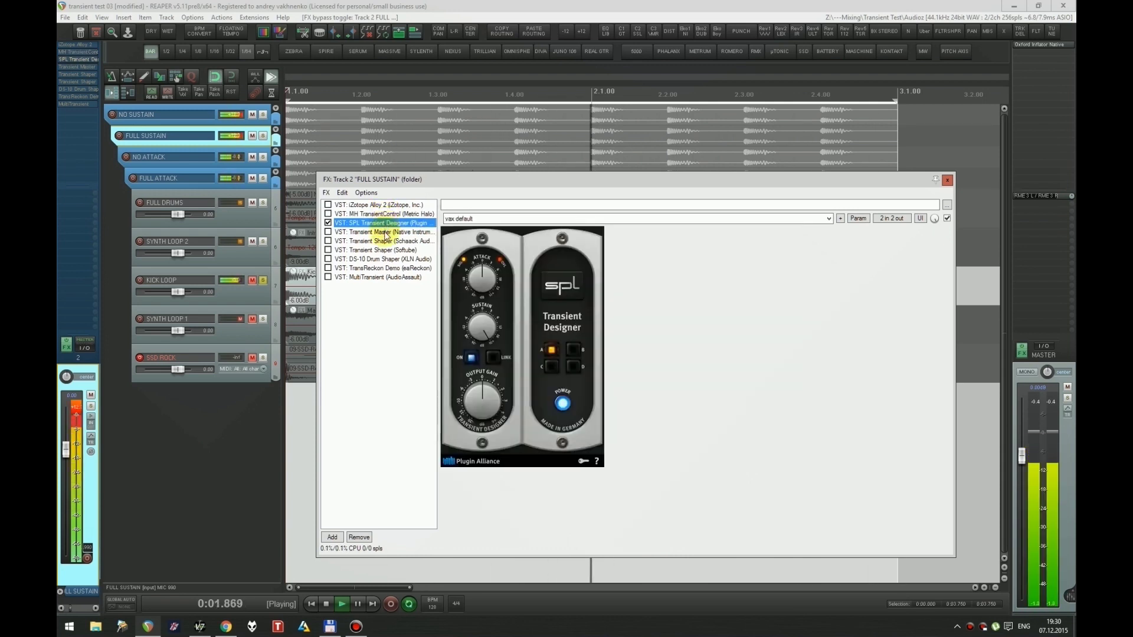
click(385, 232)
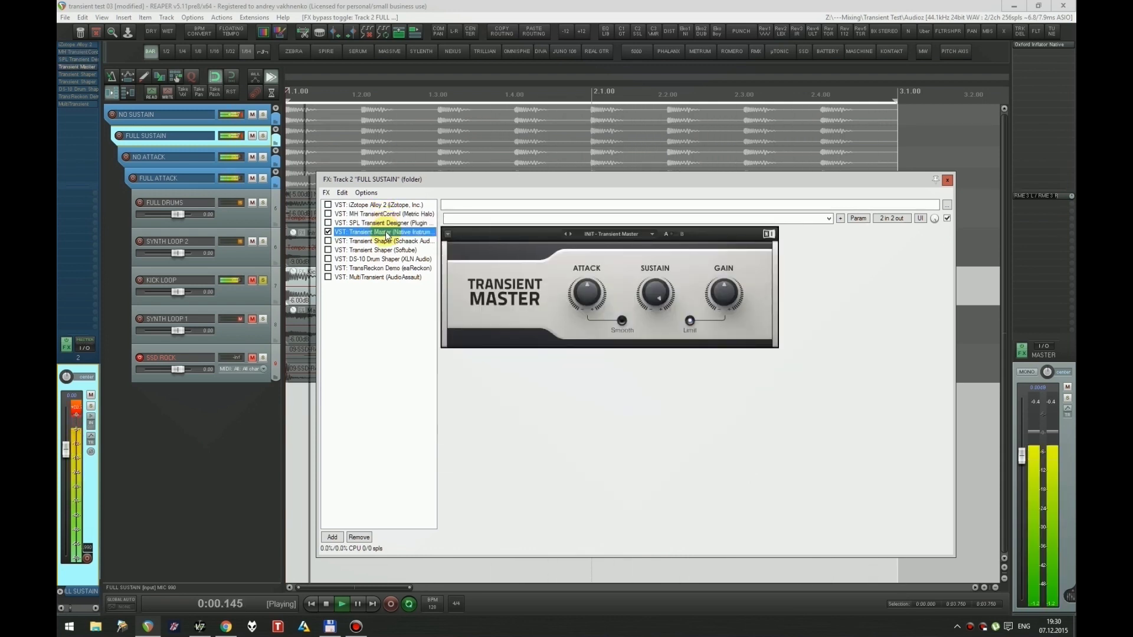
Step: Switch Schaack Transient Shaper's release mode to the middle option and compare the plugin with Transient Master on the kick loop
click(389, 242)
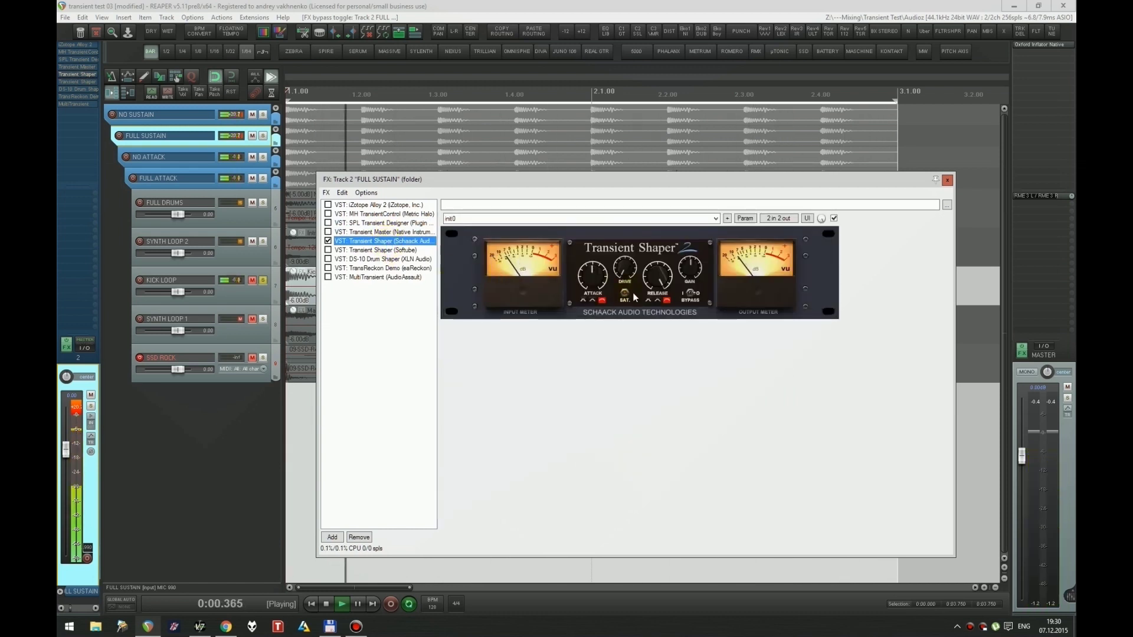
click(647, 301)
click(656, 301)
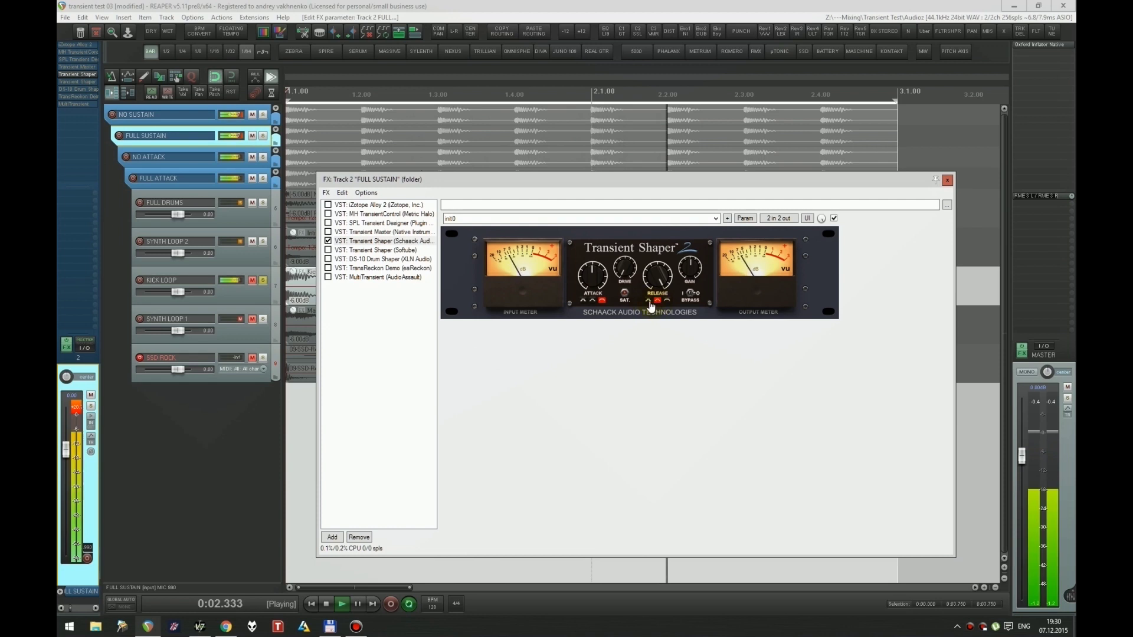
ctrl+click(384, 234)
key(ctrl+b)
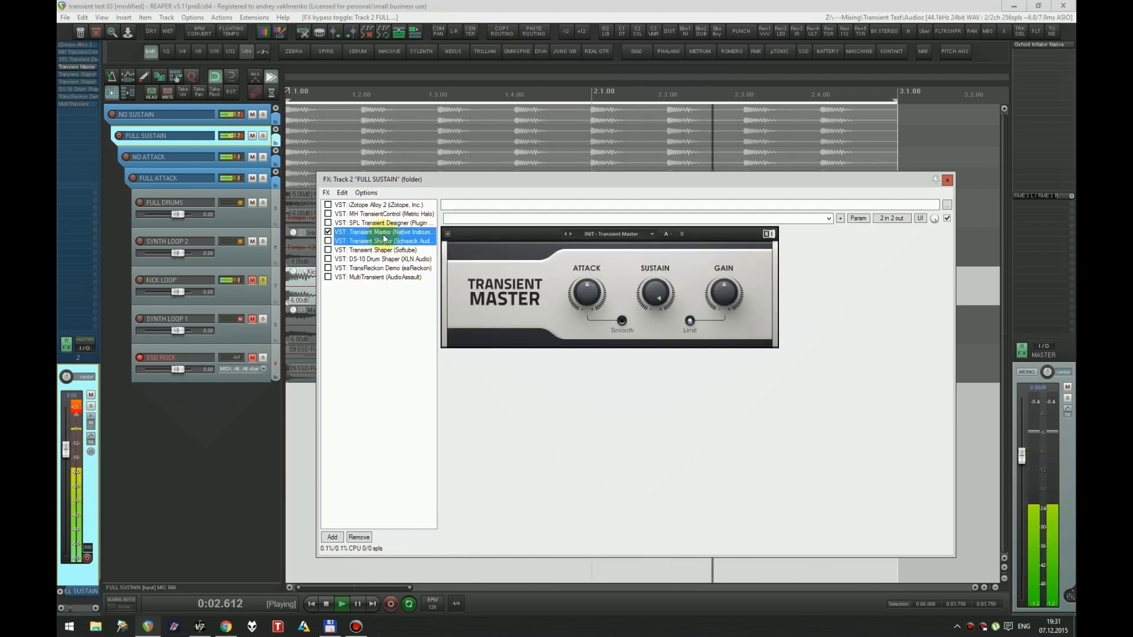
Step: Compare Schaack Transient Shaper with Softube Transient Shaper on the kick loop, keeping Softube active, and stop playback
click(385, 242)
ctrl+click(385, 251)
key(ctrl+b)
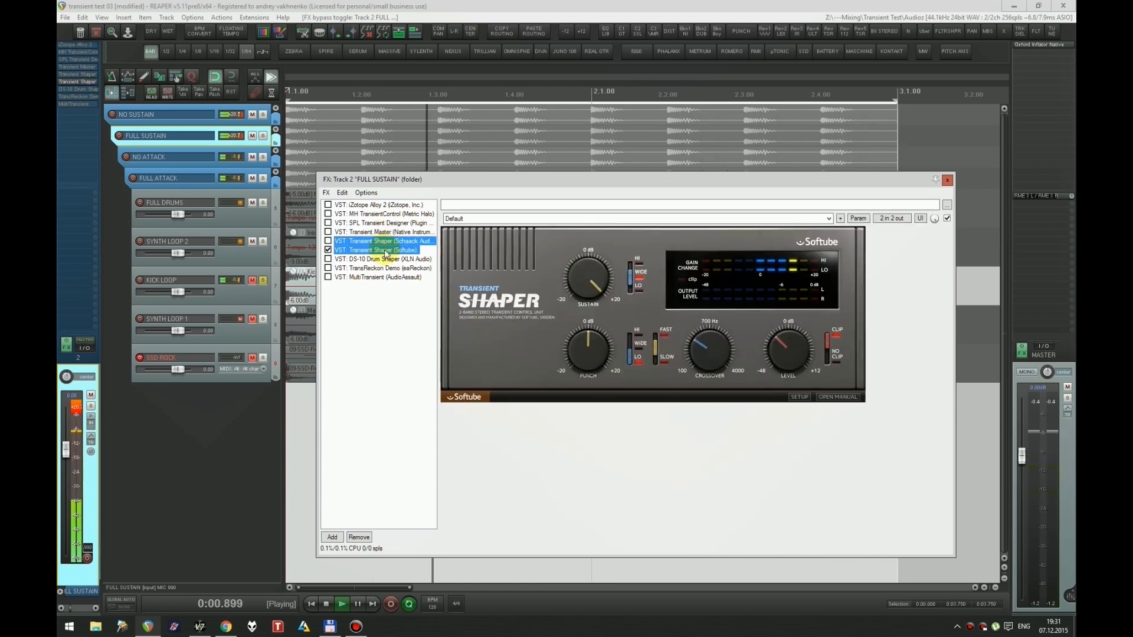
click(384, 251)
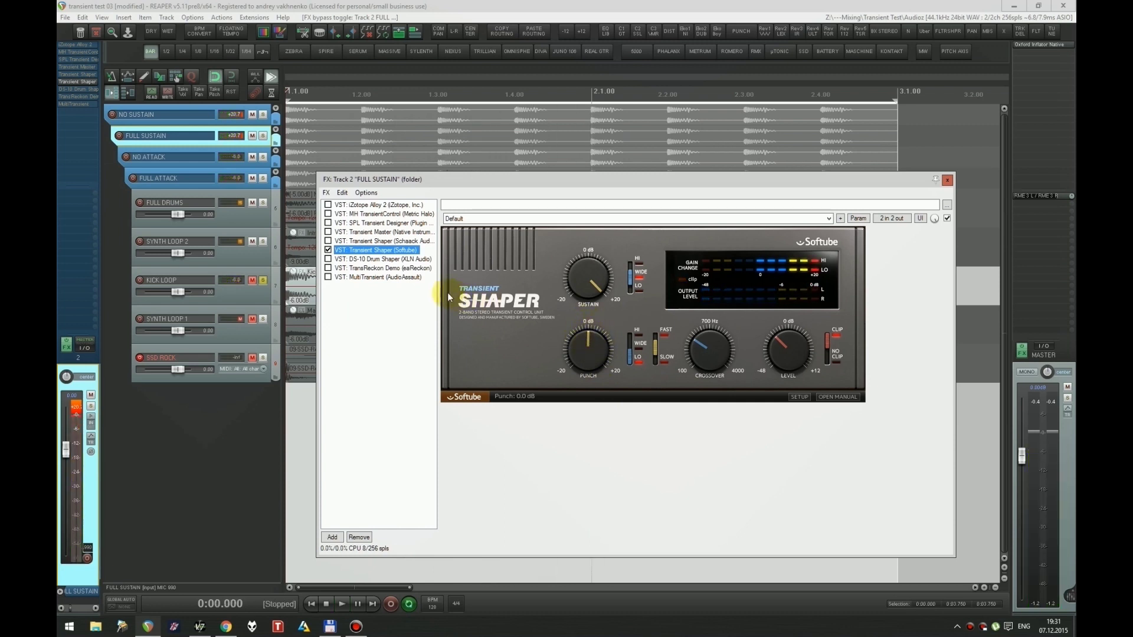
Step: Play the kick loop through DS-10 Drum Shaper in Bus mode and try its characters, settling on Smooth
click(385, 260)
key(space)
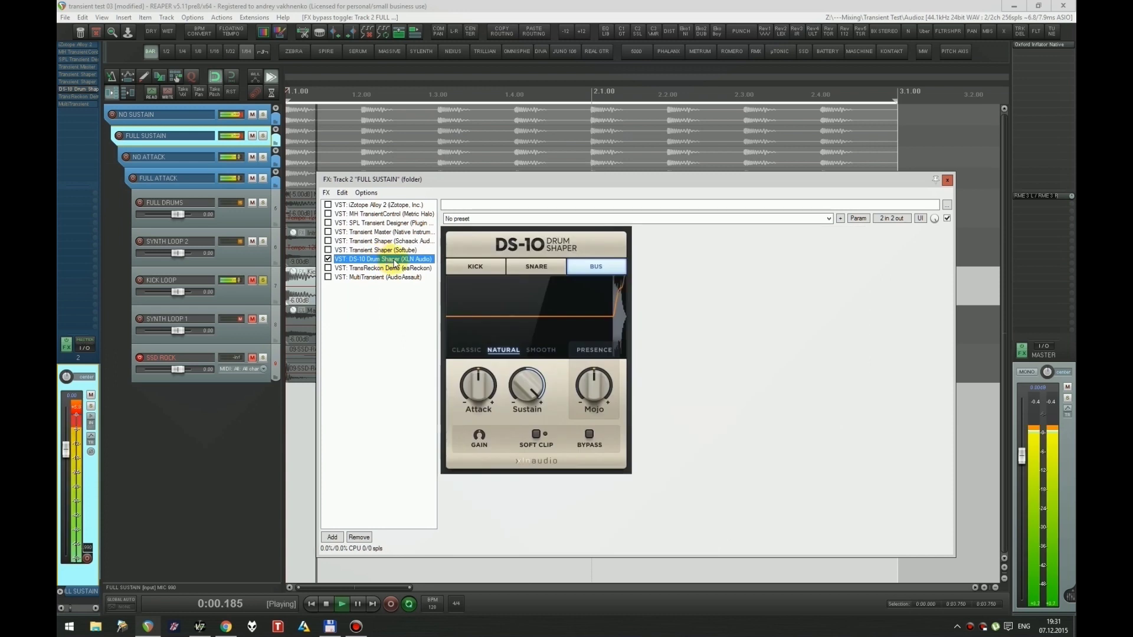
click(472, 348)
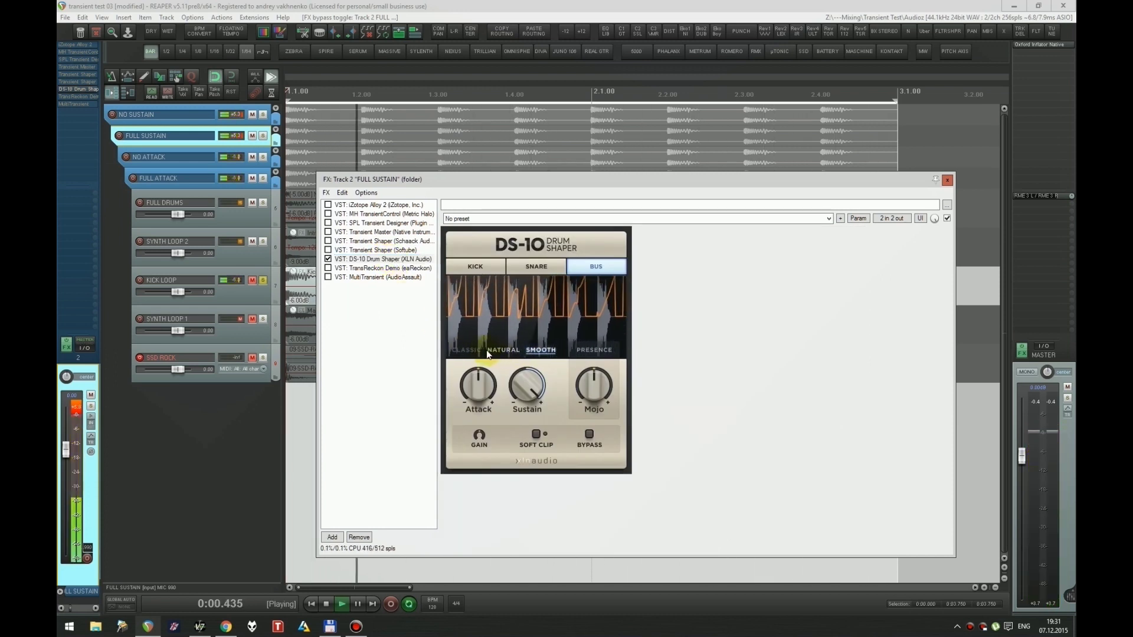
click(540, 350)
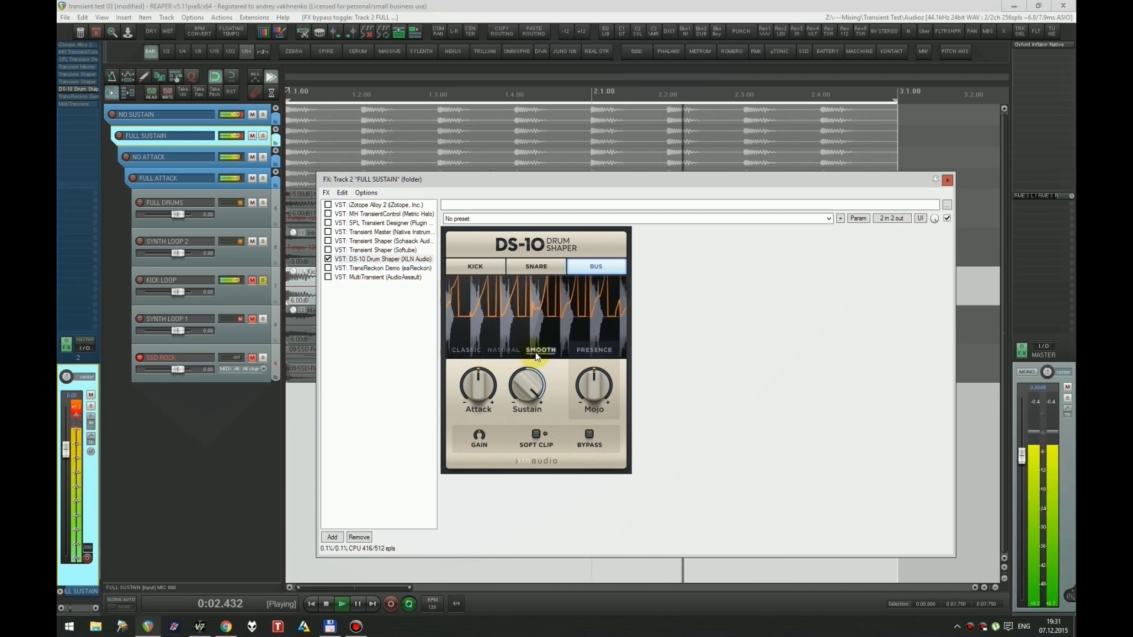
Step: Switch DS-10 Drum Shaper to Kick mode and compare the Natural and Smooth characters, keeping Smooth
click(502, 267)
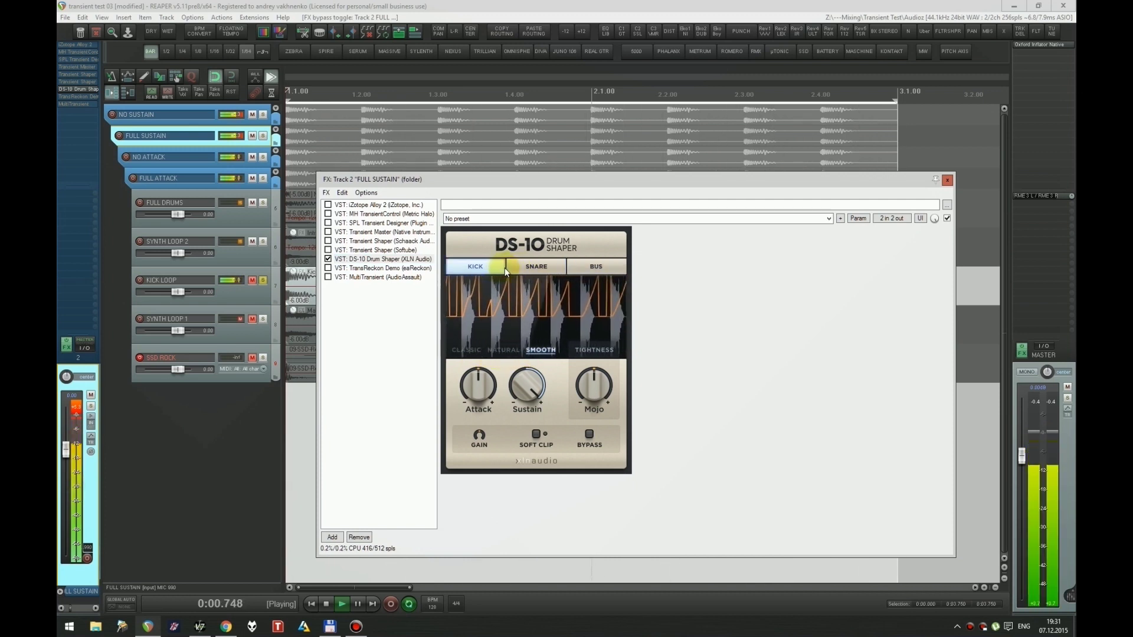
click(505, 351)
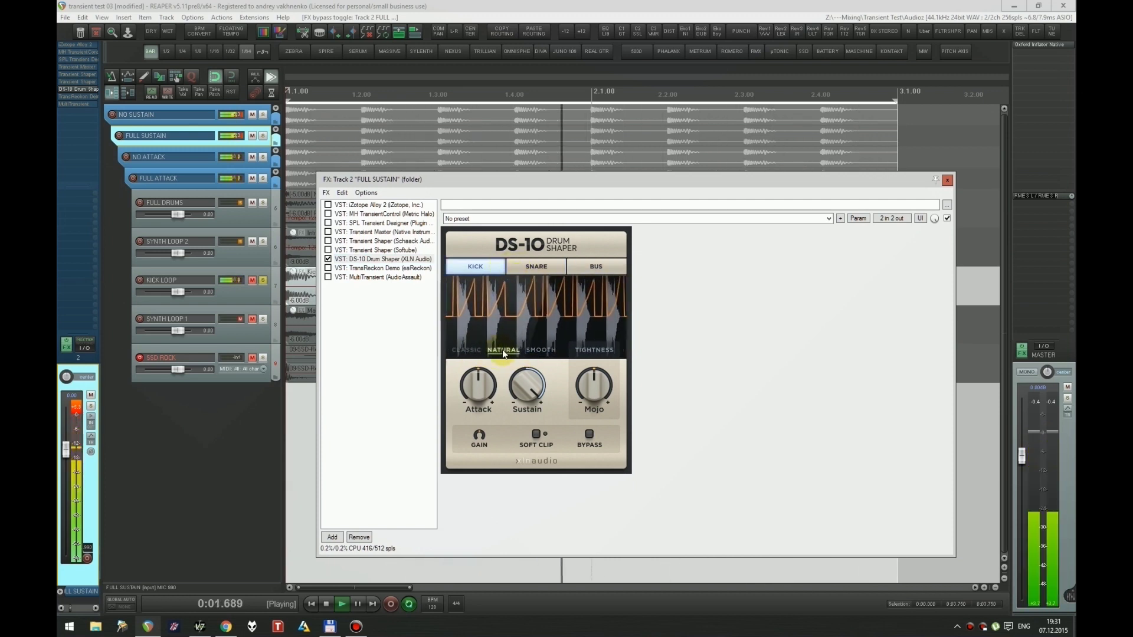
click(541, 351)
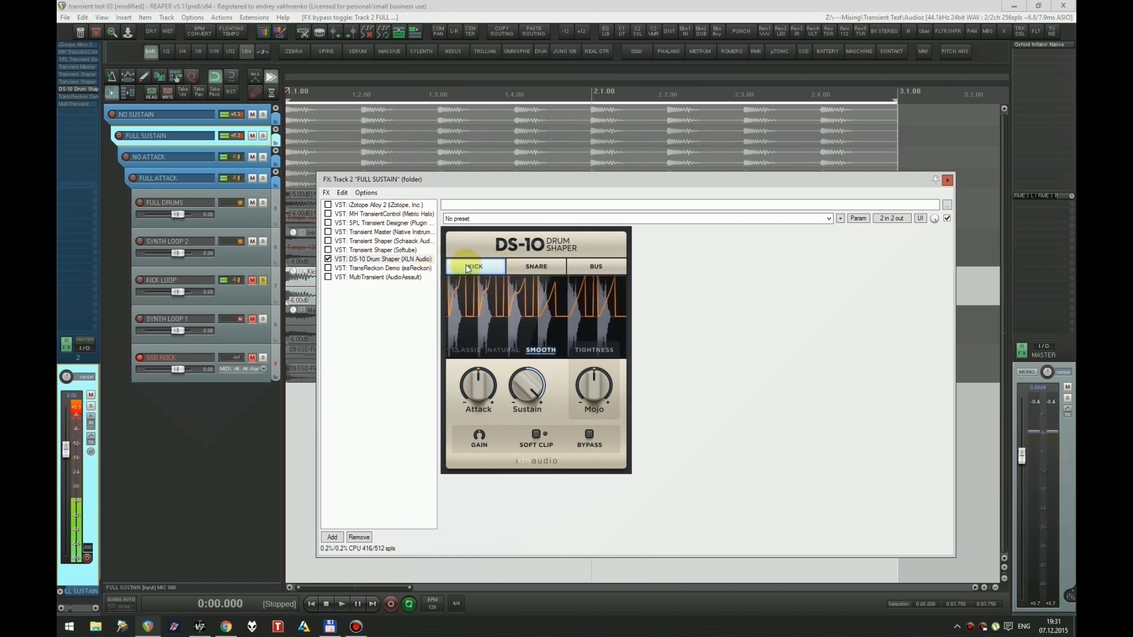
Step: Compare DS-10 Drum Shaper with SPL Transient Designer while playing the kick loop
key(space)
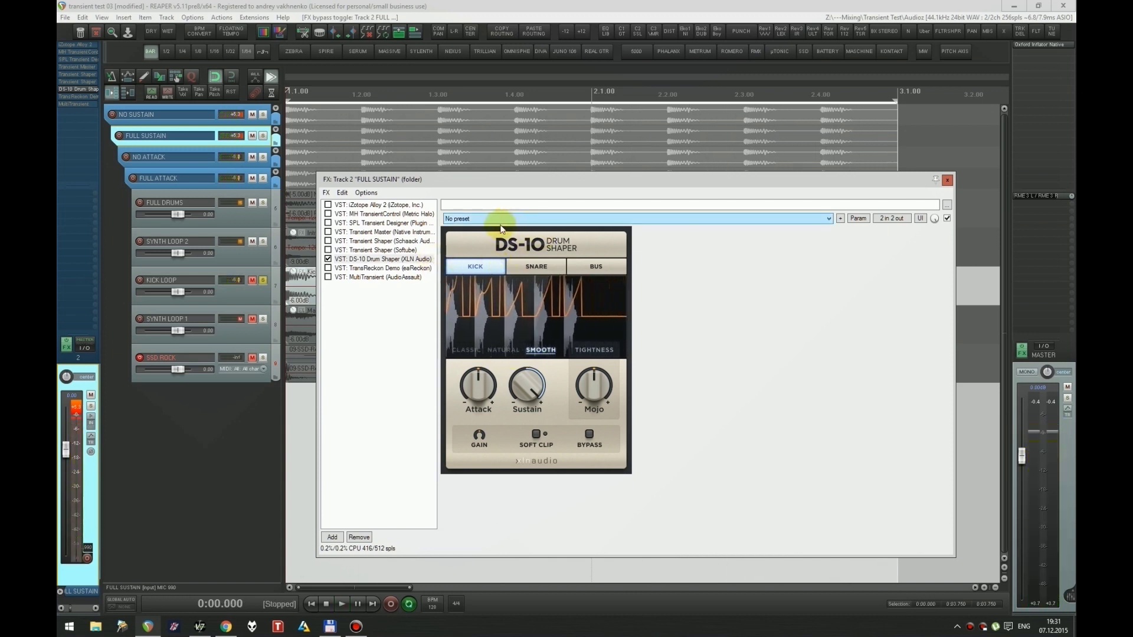
click(354, 259)
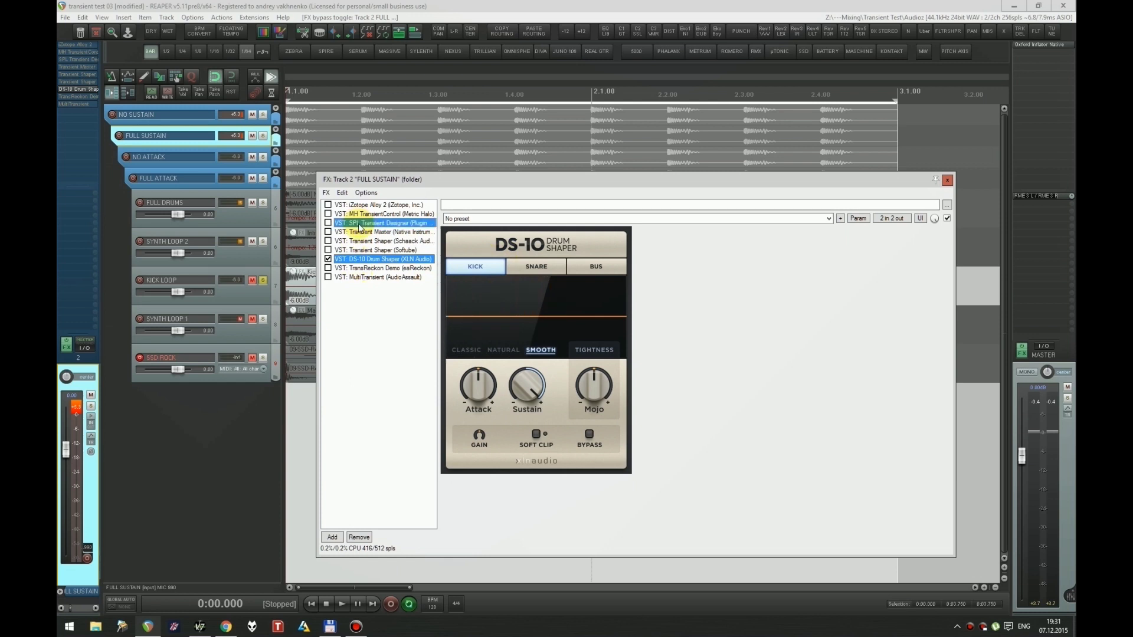
key(space)
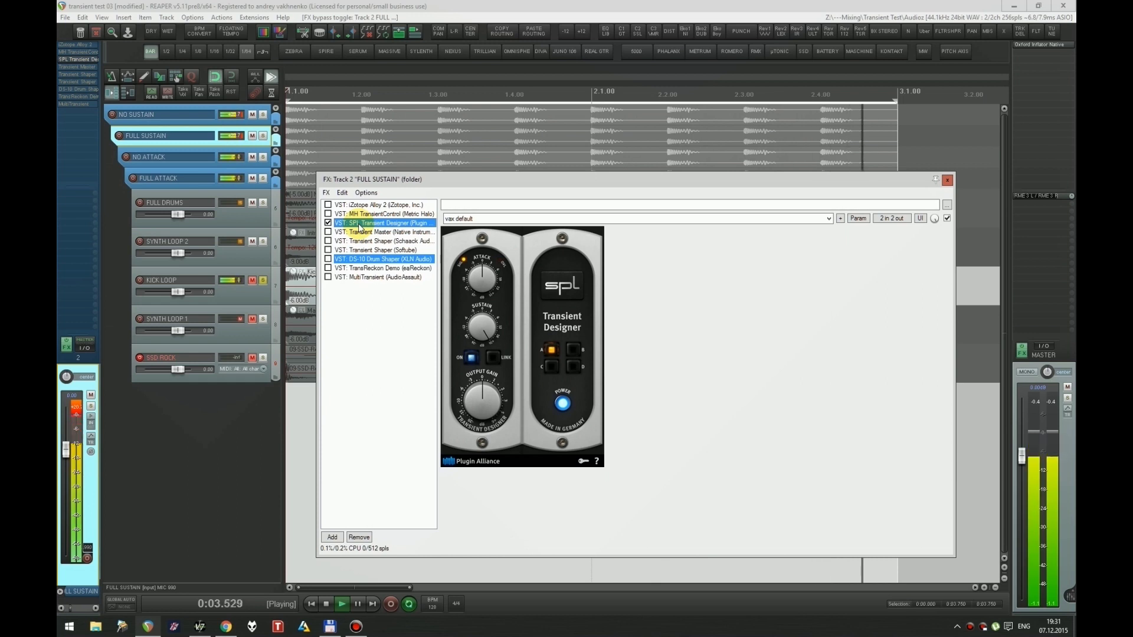
Step: Activate TransReckon on the kick loop and raise its Sustain to 100%
click(366, 268)
click(479, 278)
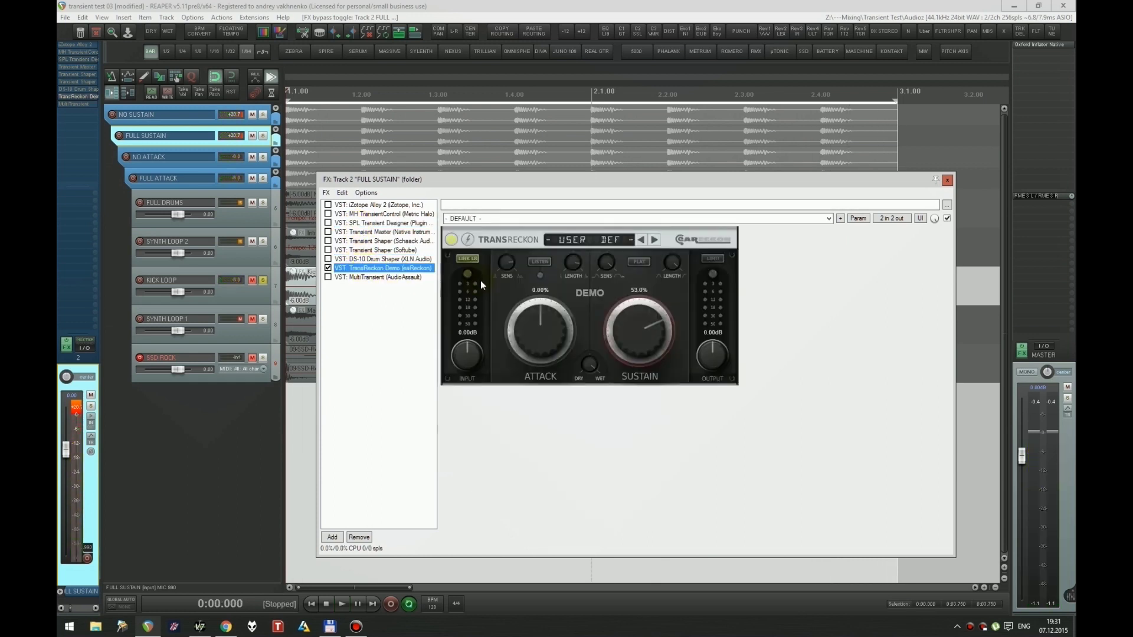
key(space)
drag(646, 326, 644, 295)
key(space)
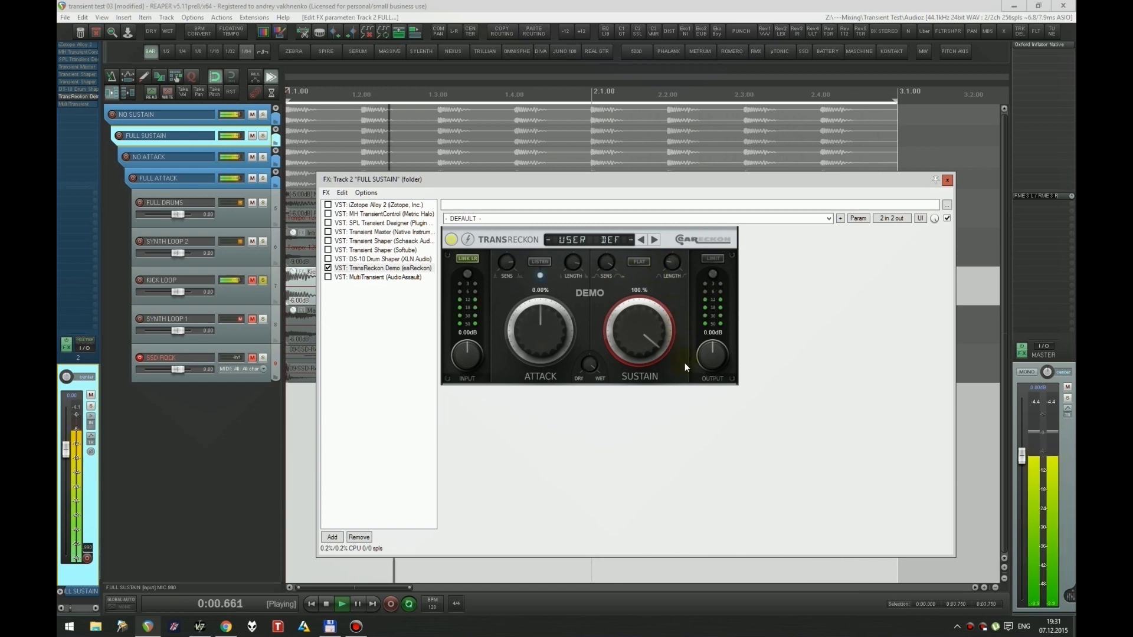
Step: Enable the Flat option in TransReckon's sustain section and open the plugin's credits page
click(639, 262)
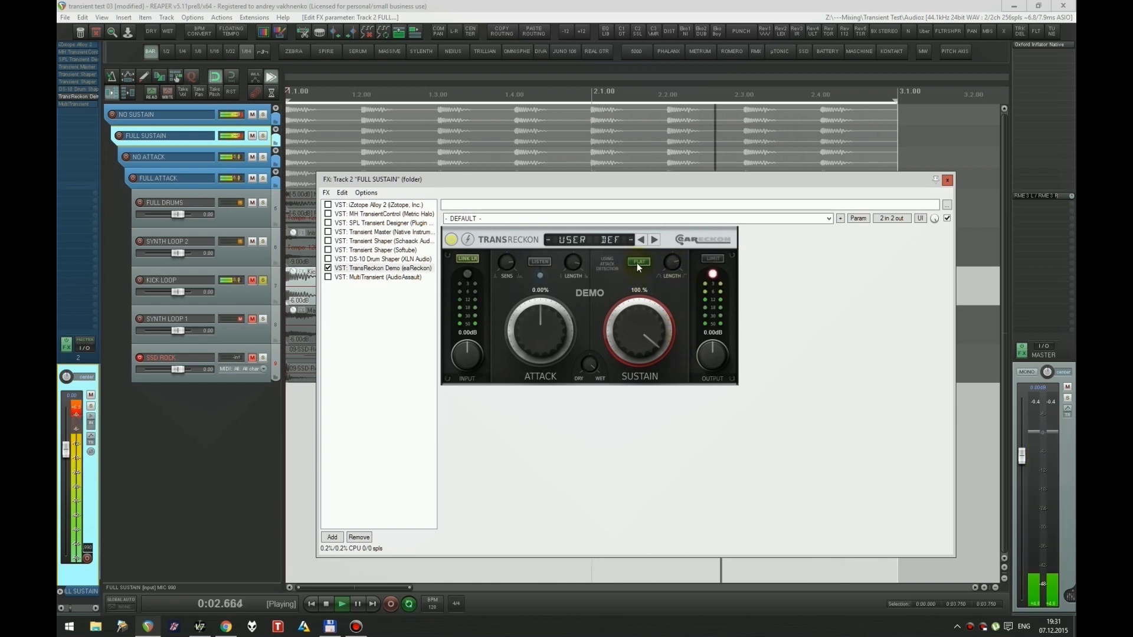
drag(649, 334, 649, 348)
click(466, 240)
Step: Compare SPL Transient Designer with TransReckon on the kick loop, then stop playback
click(391, 222)
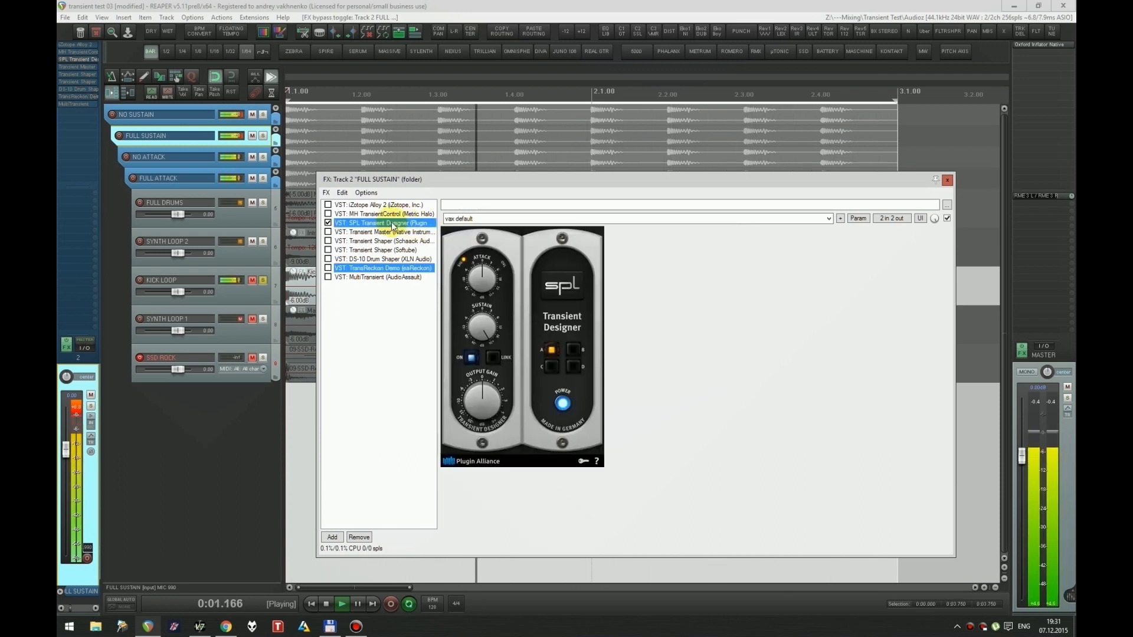
click(399, 269)
key(space)
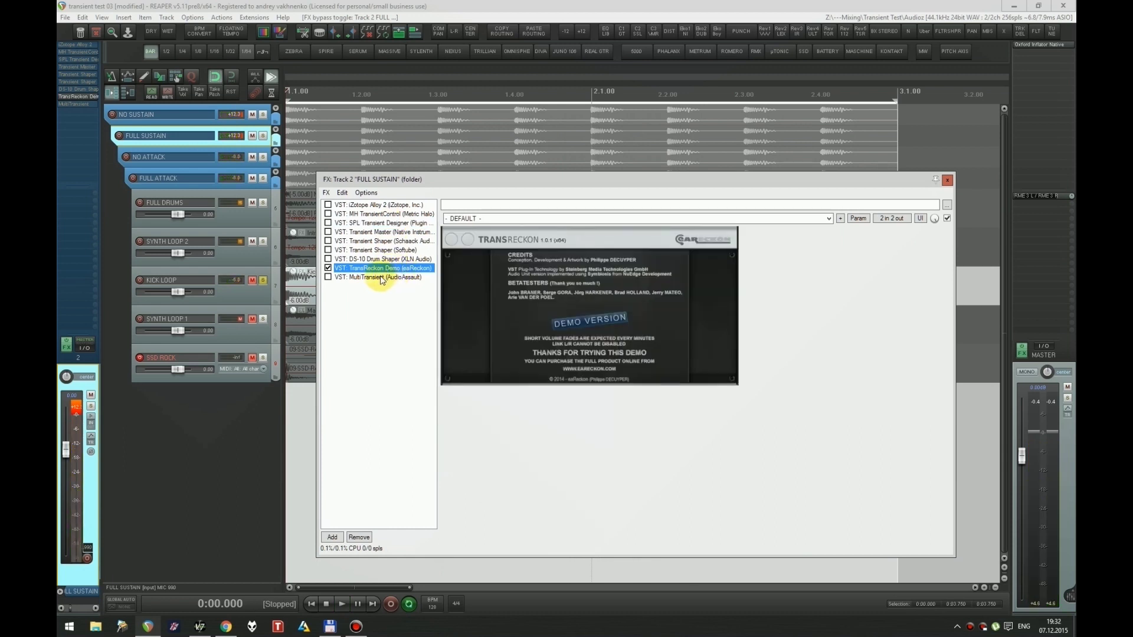
Step: Audition MultiTransient against TransReckon on the kick loop, then stop playback and bypass MultiTransient
click(470, 309)
shift+click(368, 278)
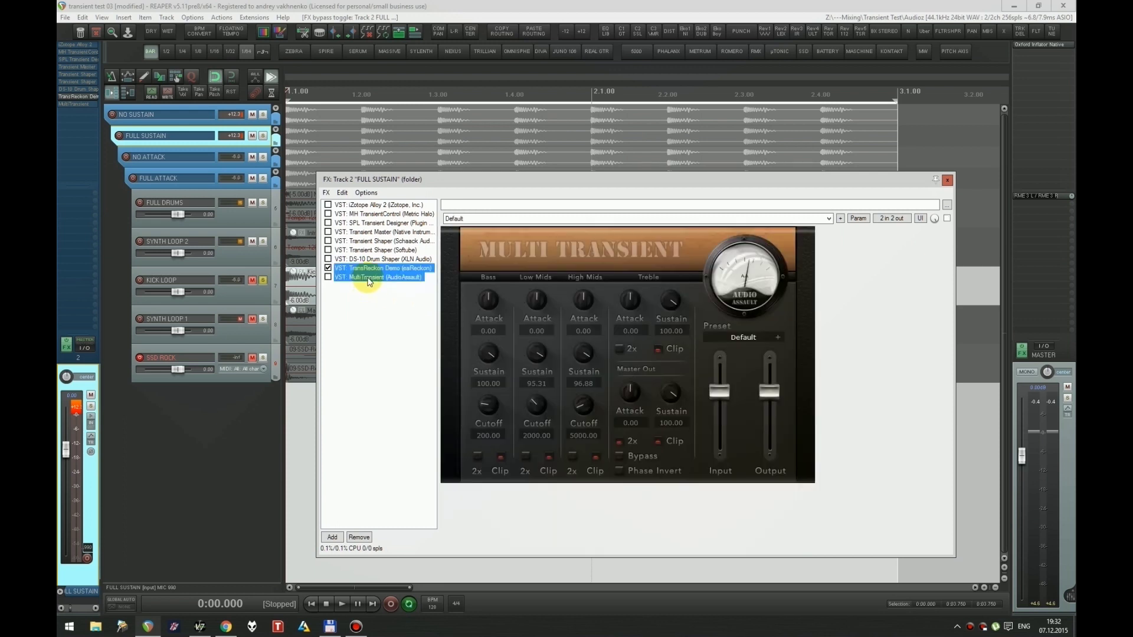
key(space)
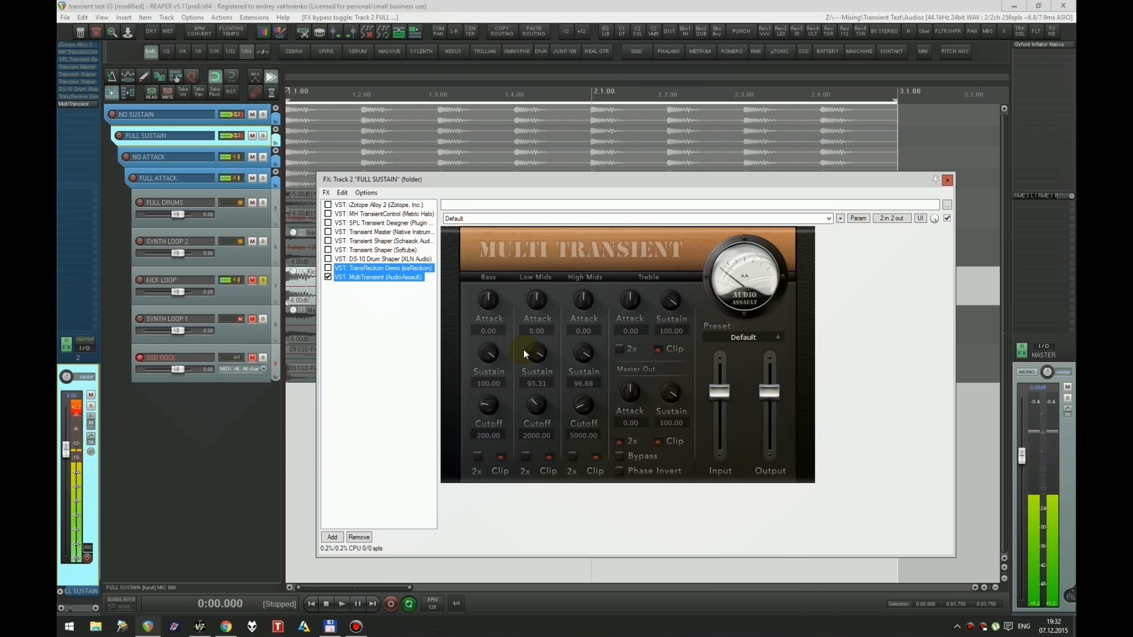
key(space)
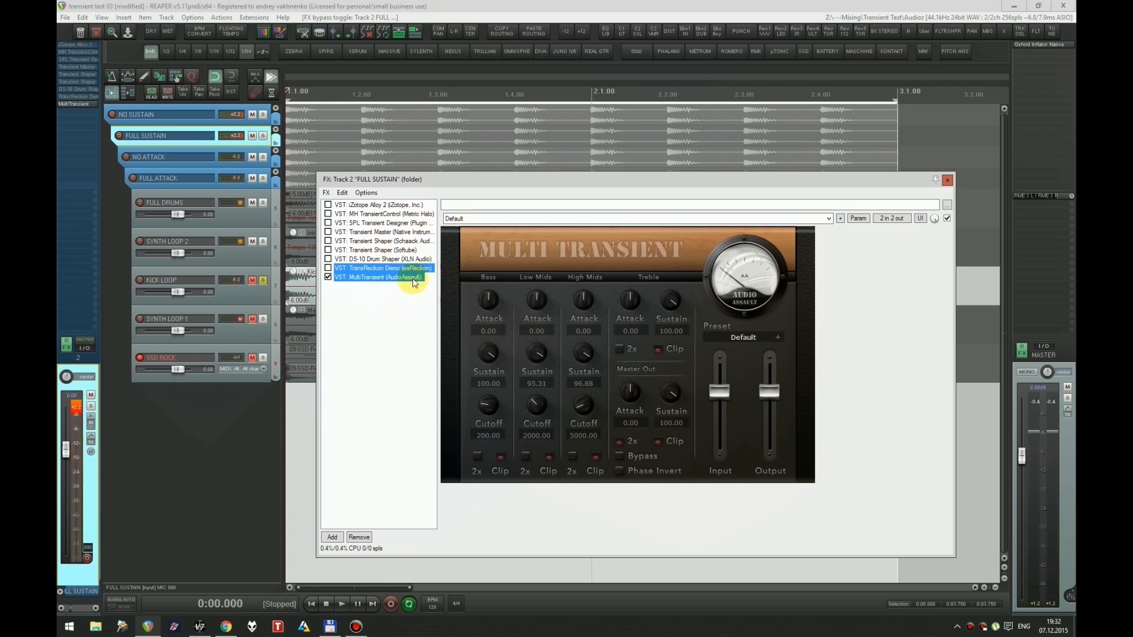
click(673, 452)
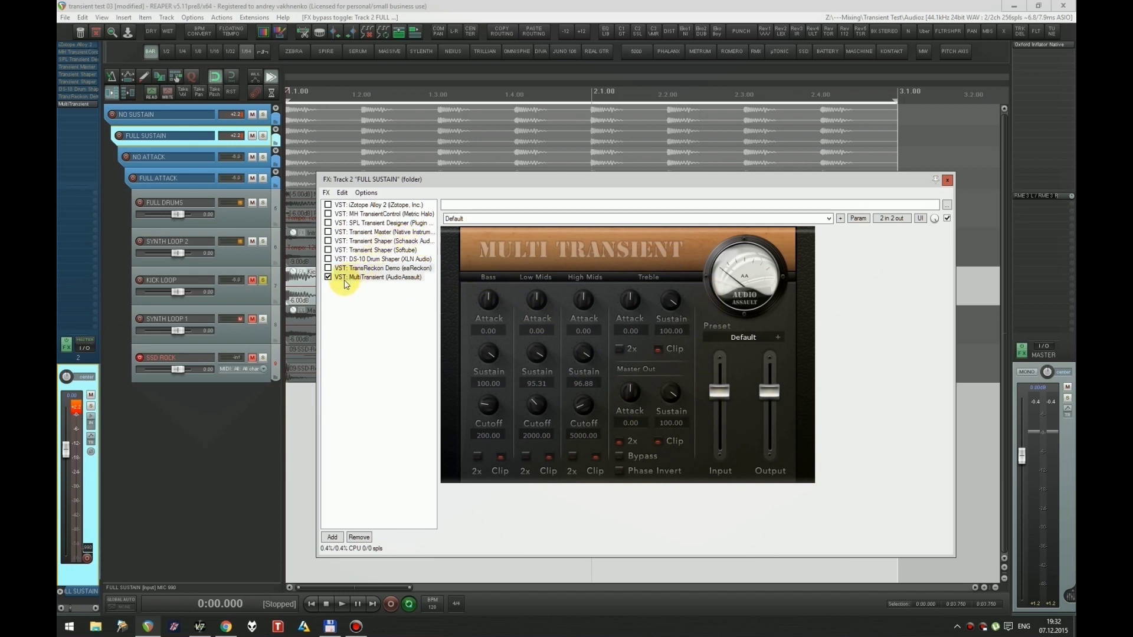
click(328, 278)
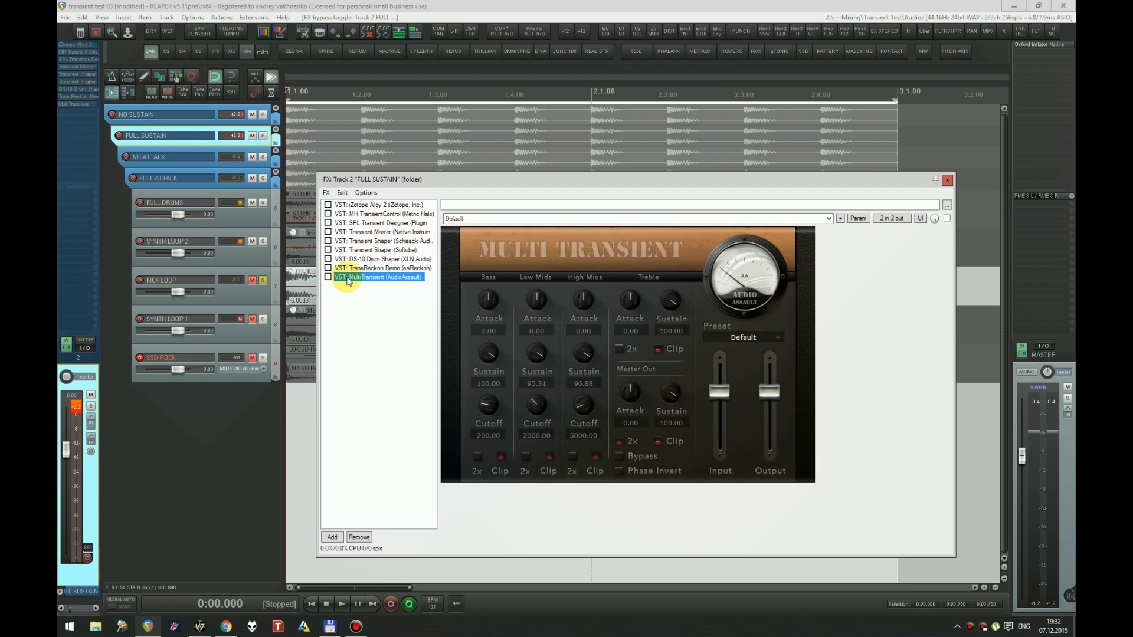
Step: Review TransReckon and DS-10 Drum Shaper, then close the FULL SUSTAIN effects window
click(361, 268)
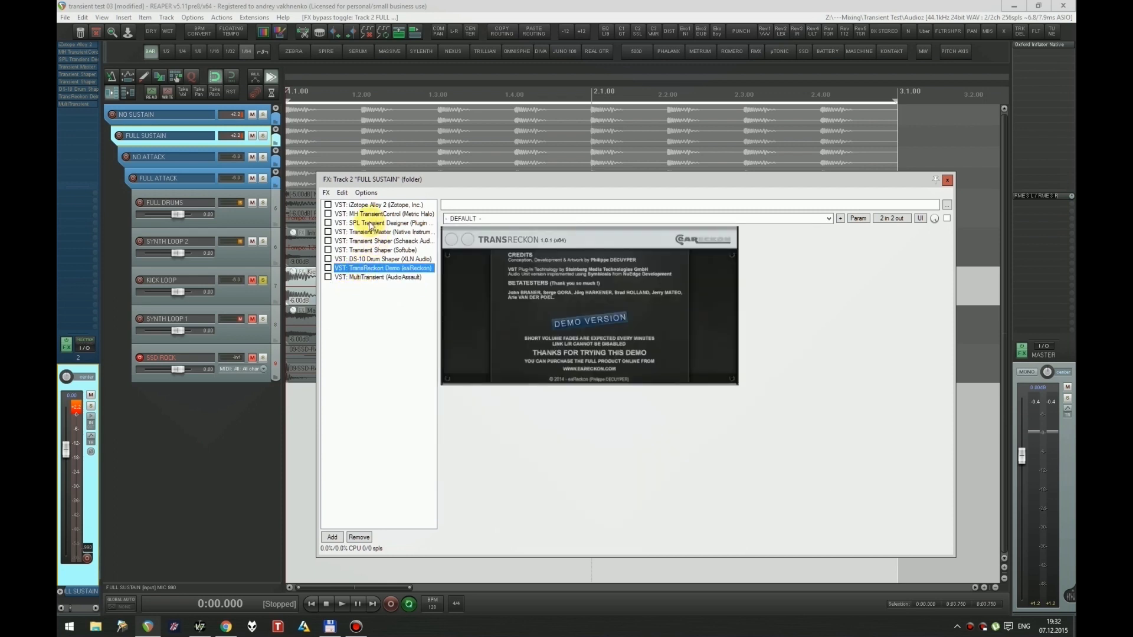
click(369, 260)
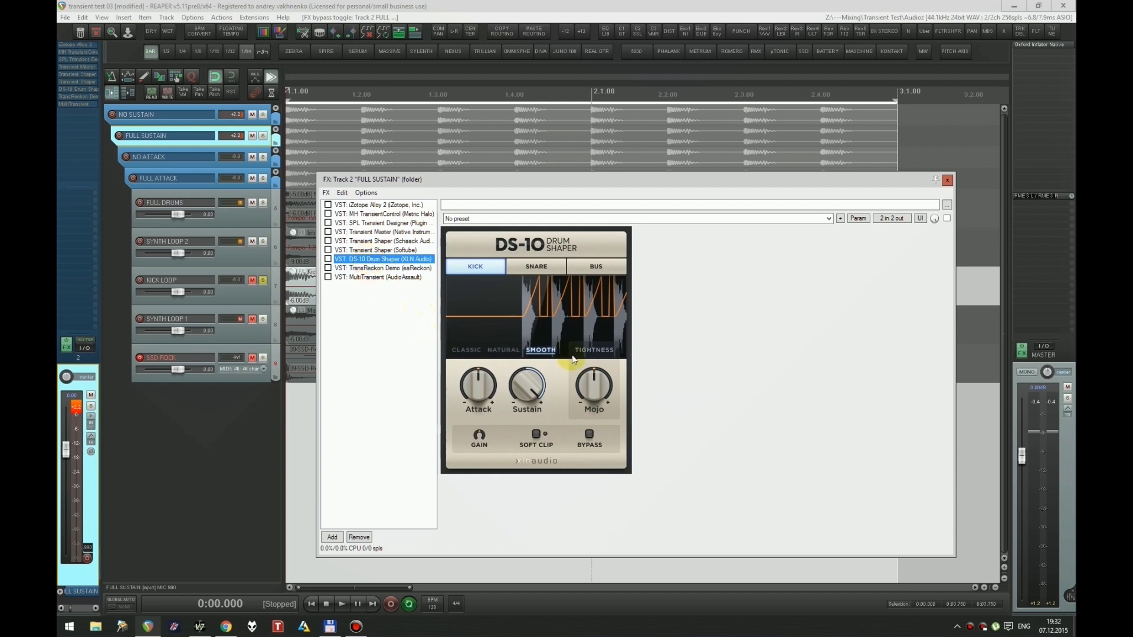
drag(686, 185, 700, 170)
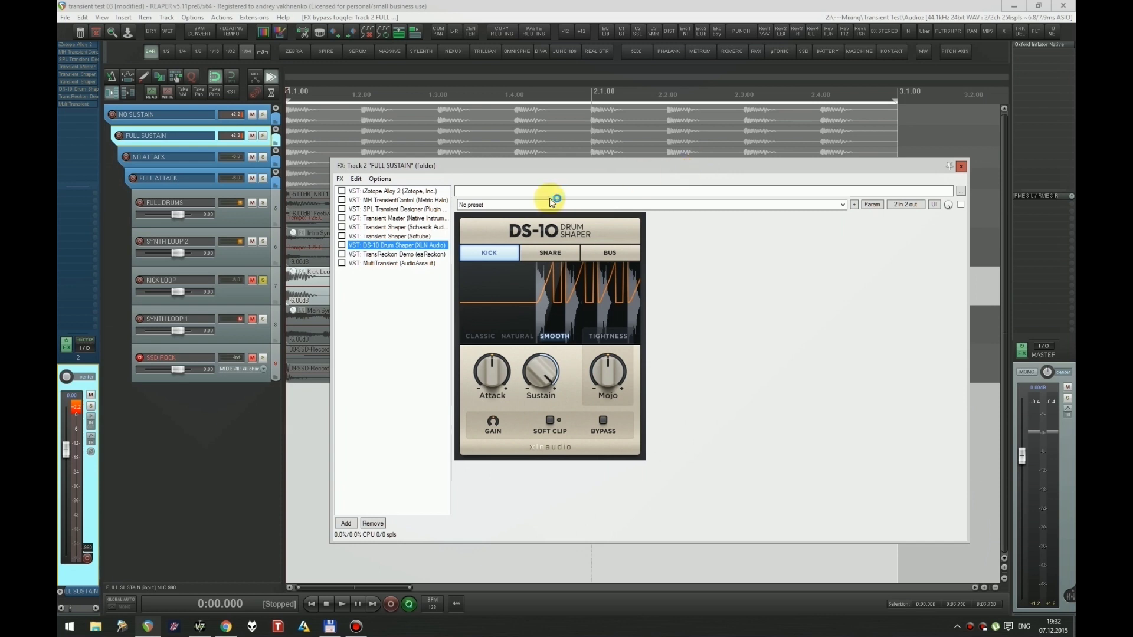
key(Escape)
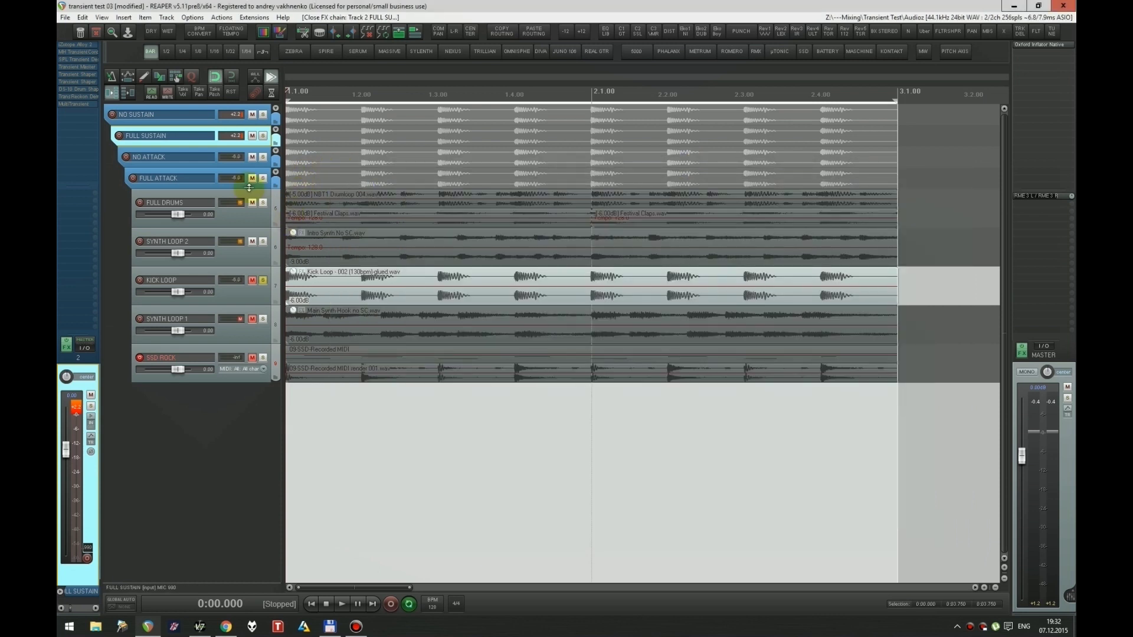
click(183, 160)
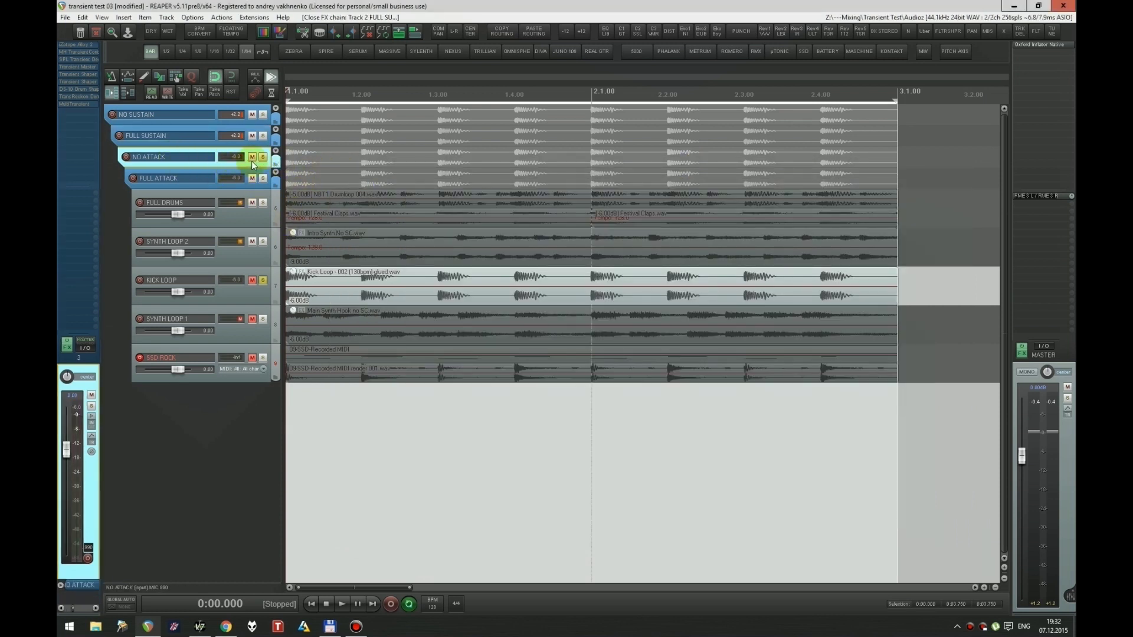
click(263, 281)
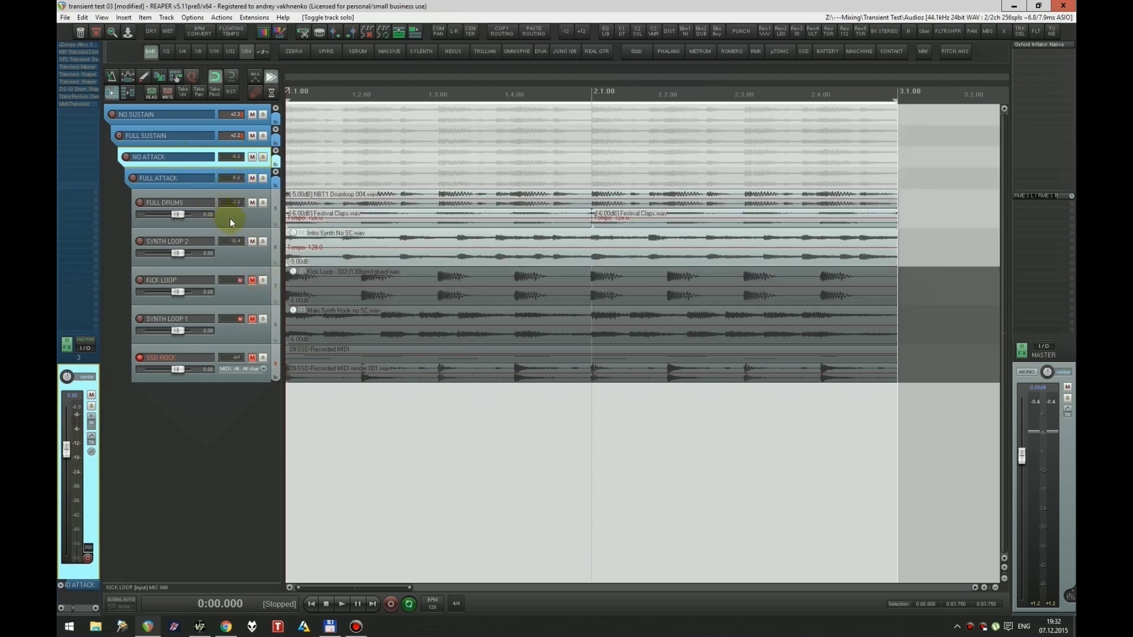
click(258, 295)
key(F7)
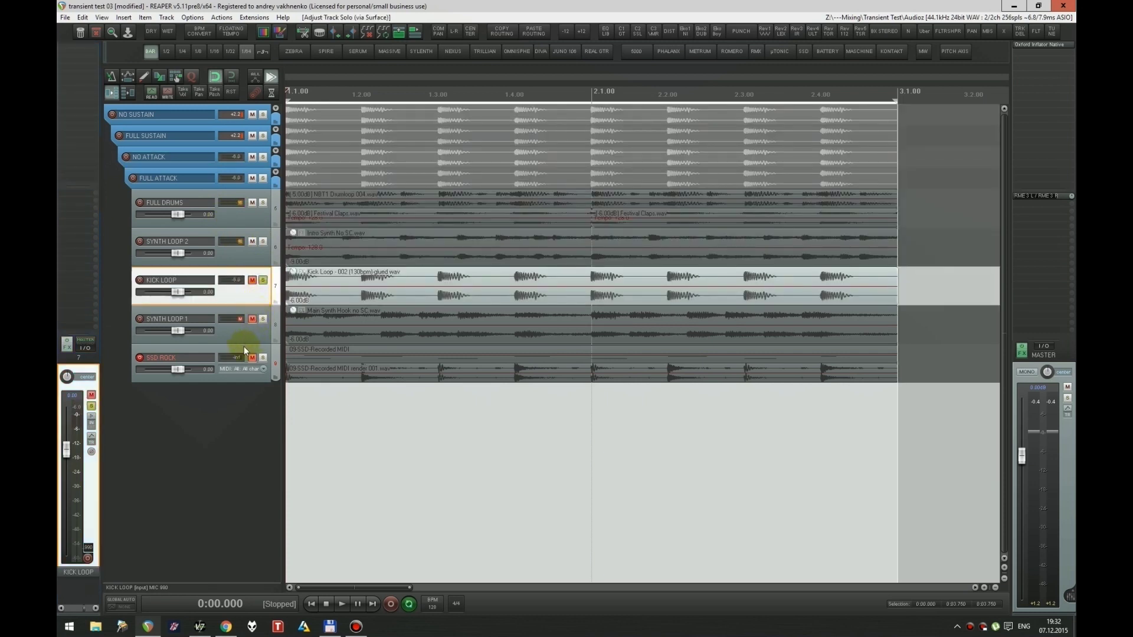
Step: Solo the SSD ROCK track in place of KICK LOOP and start playback
click(243, 347)
click(264, 281)
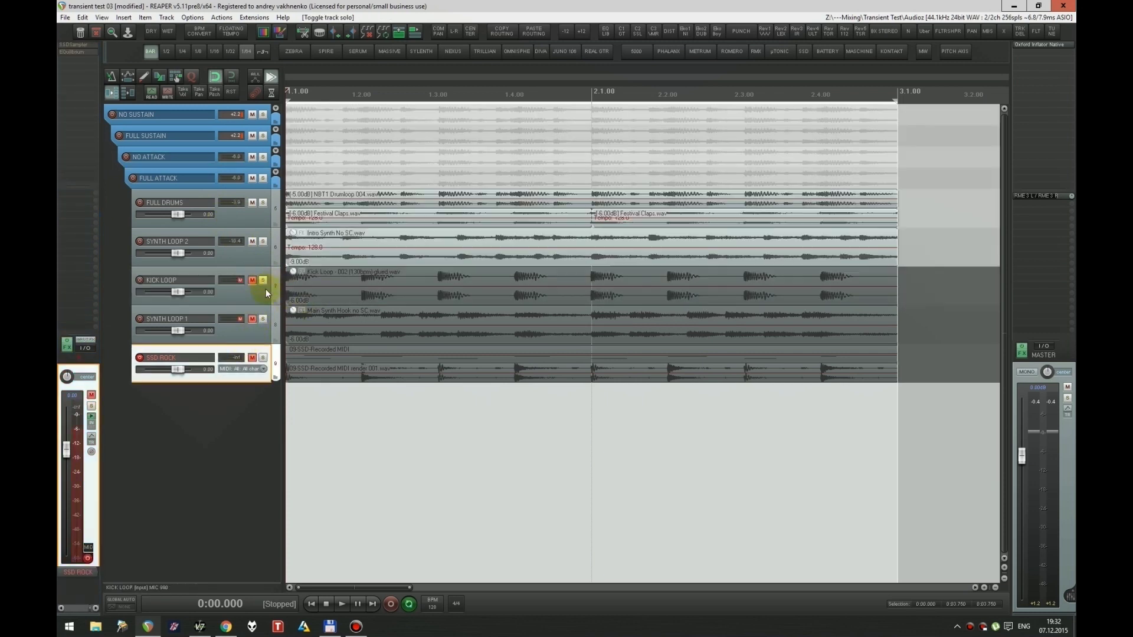
key(F7)
key(space)
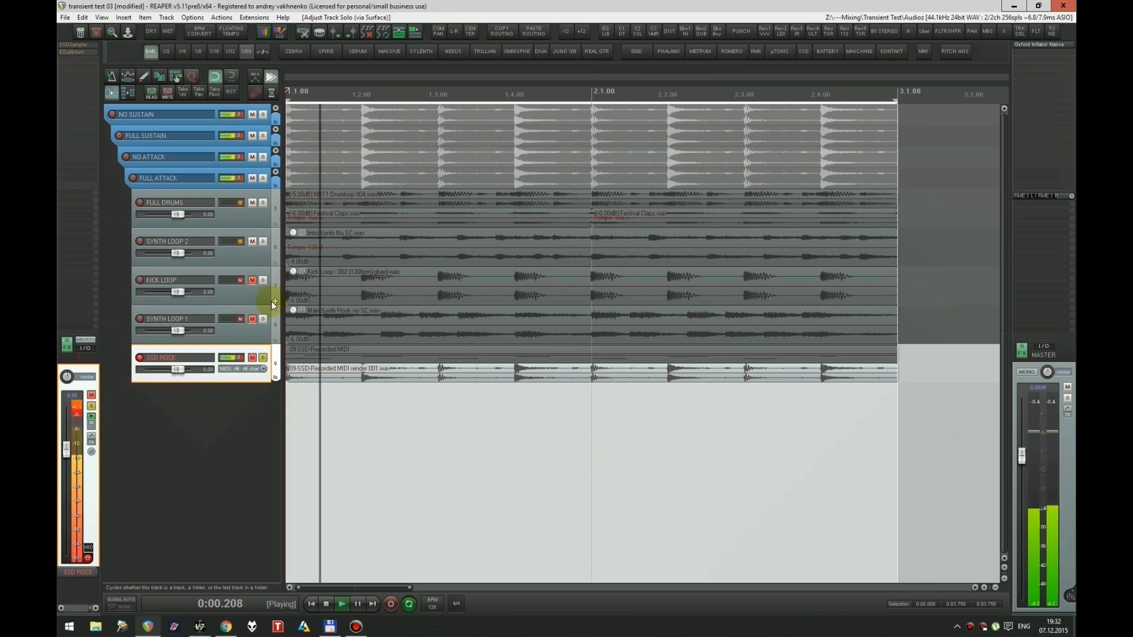
Step: Open the NO ATTACK folder's effects chain and switch from MultiTransient to TransReckon on the SSD rock loop
click(170, 157)
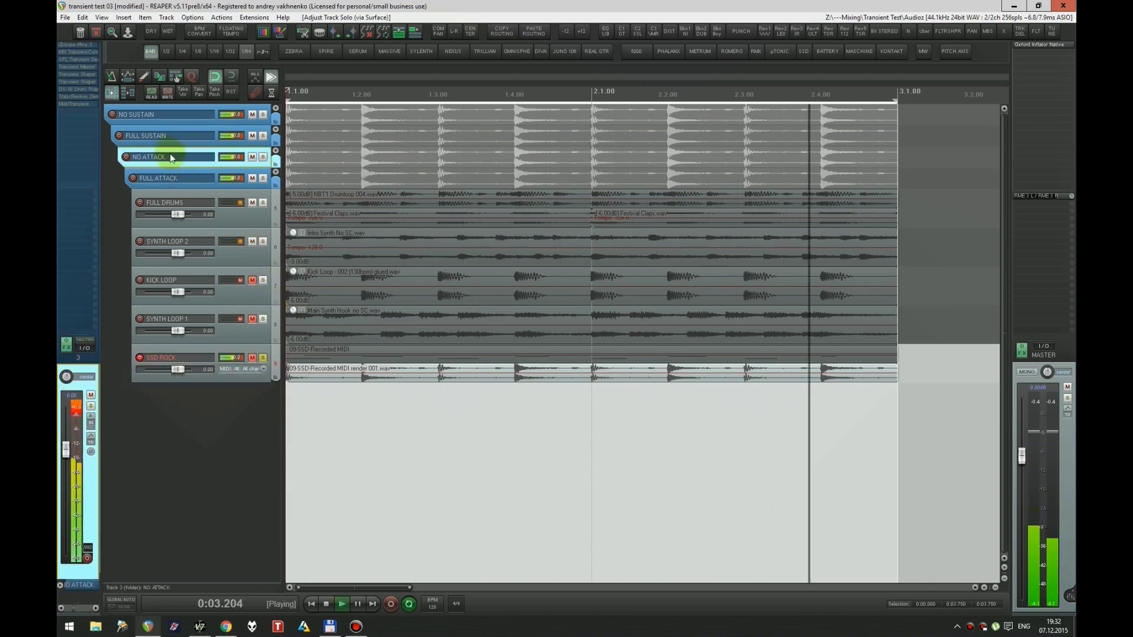
key(f)
drag(338, 26, 347, 108)
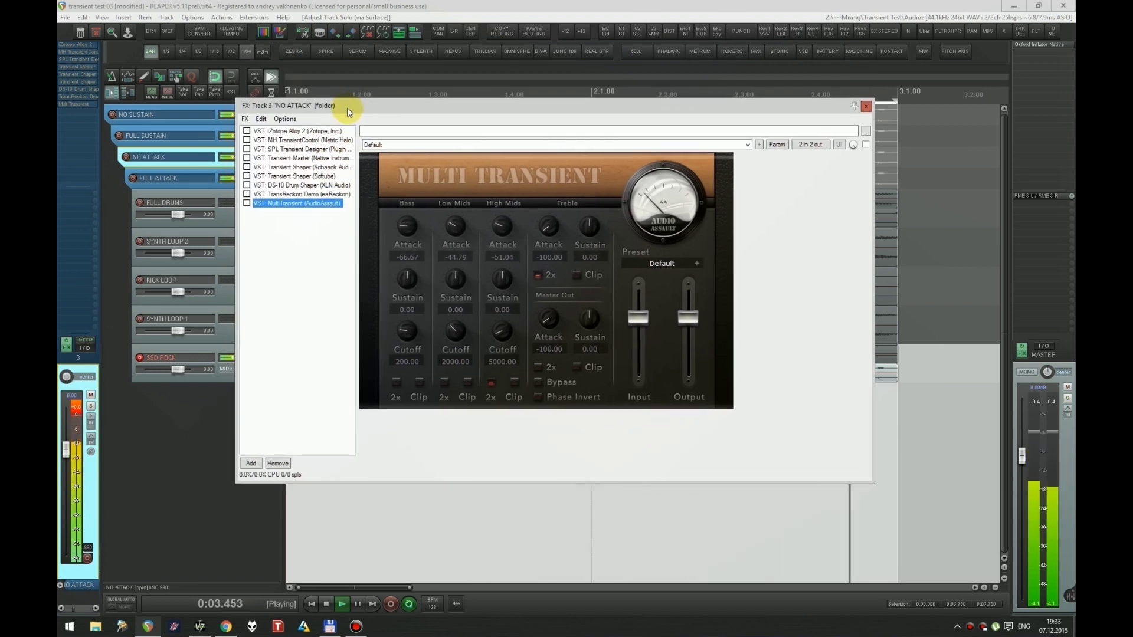
key(ctrl+b)
shift+click(319, 194)
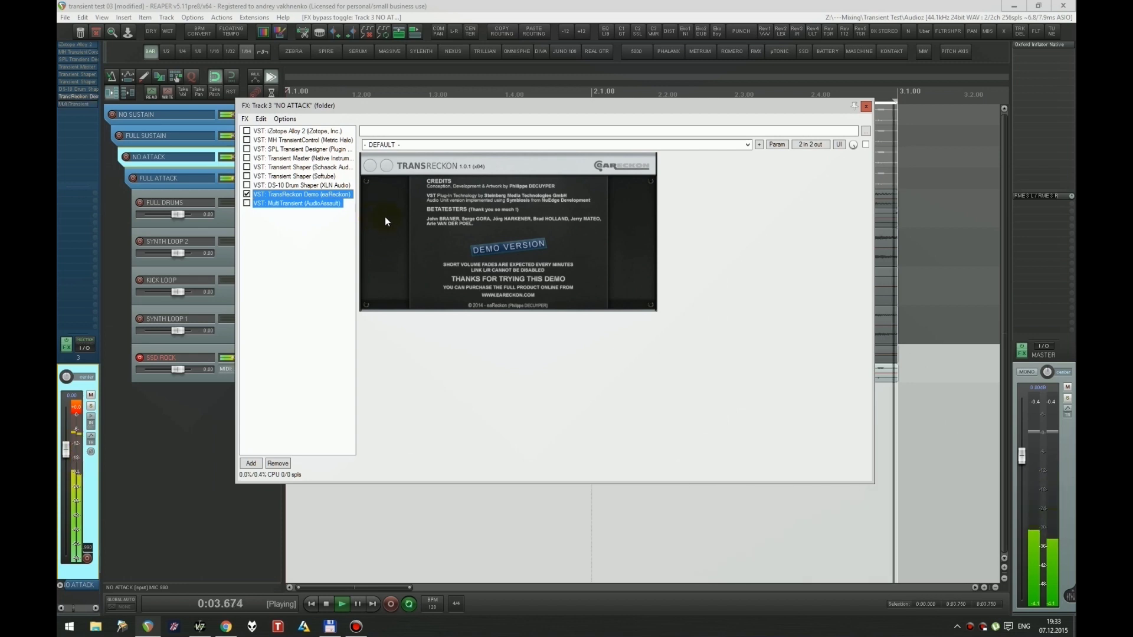
key(ctrl+b)
Step: Audition TransReckon, DS-10 Drum Shaper and Softube Transient Shaper in turn, bypassing each previous plugin
click(387, 219)
shift+click(300, 186)
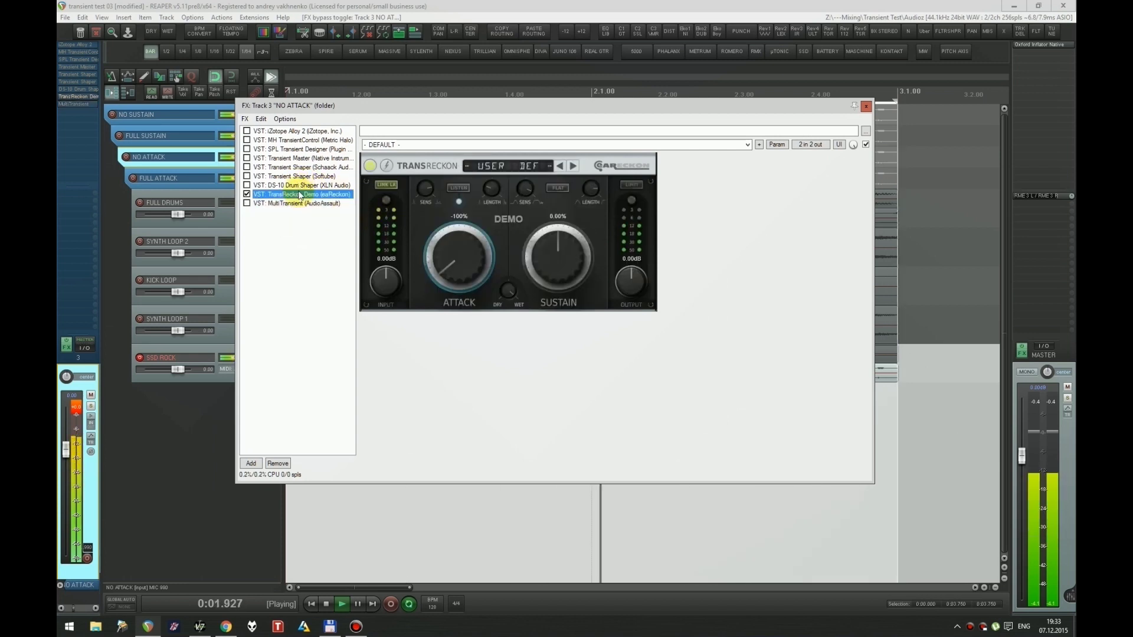
key(ctrl+b)
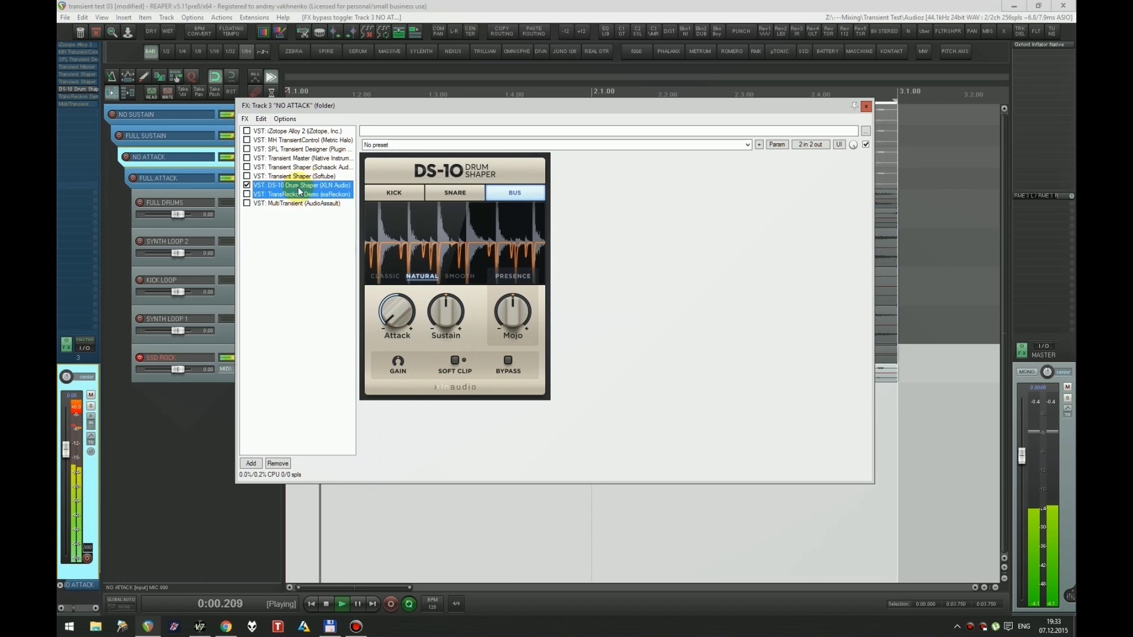
click(299, 185)
shift+click(298, 177)
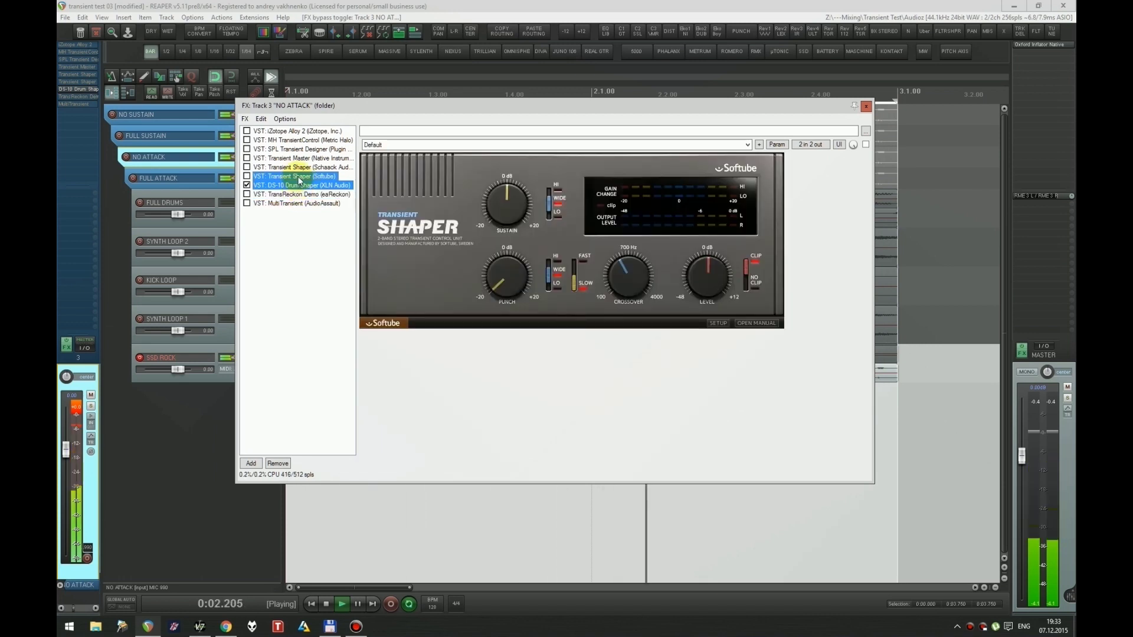
key(ctrl+b)
click(299, 177)
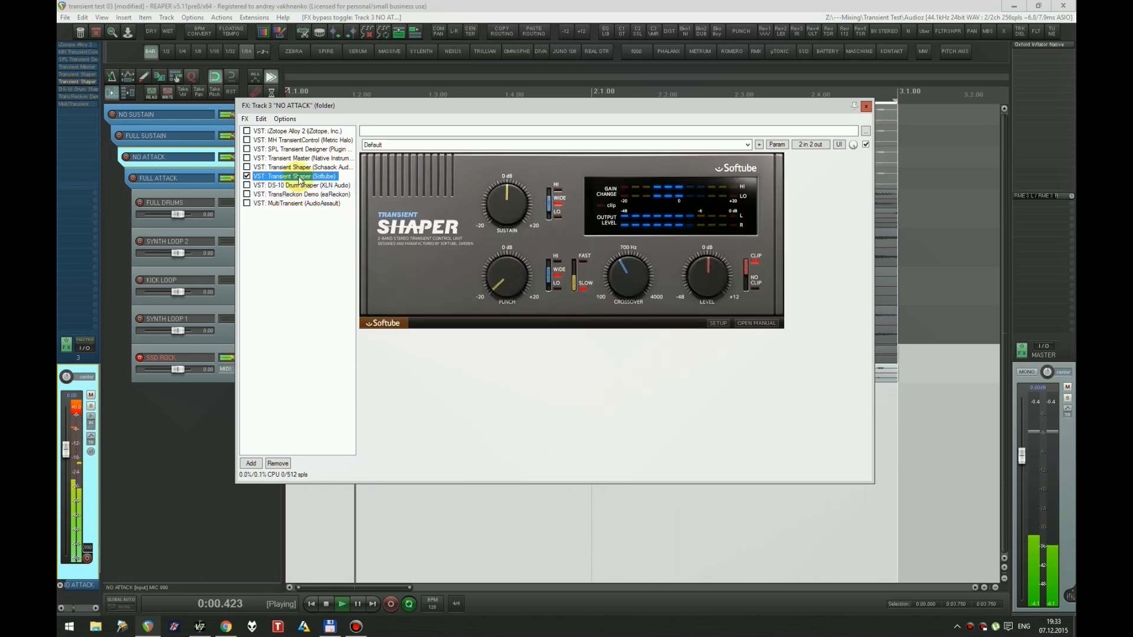
Step: Switch to Schaack Transient Shaper and compare its middle attack mode with its third attack mode
shift+click(299, 168)
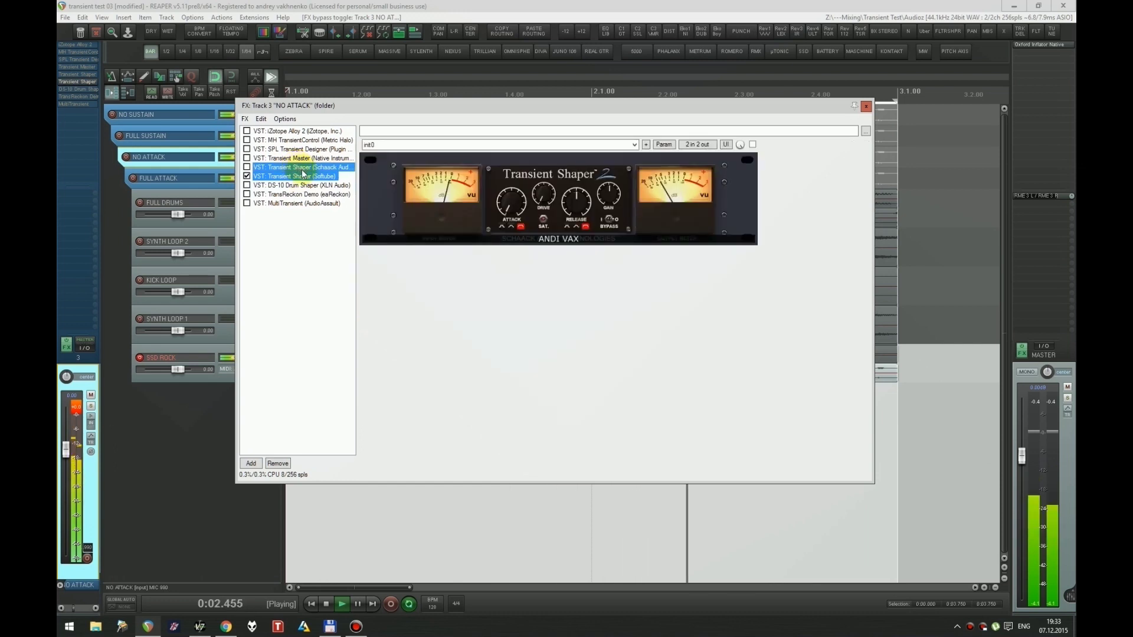
key(ctrl+b)
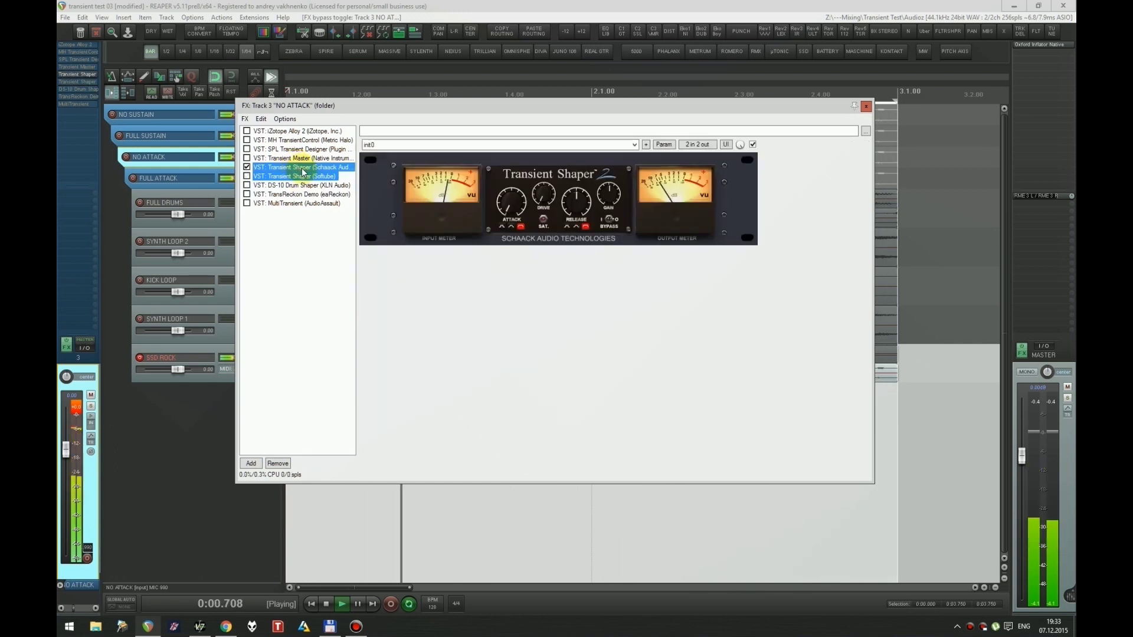
click(511, 227)
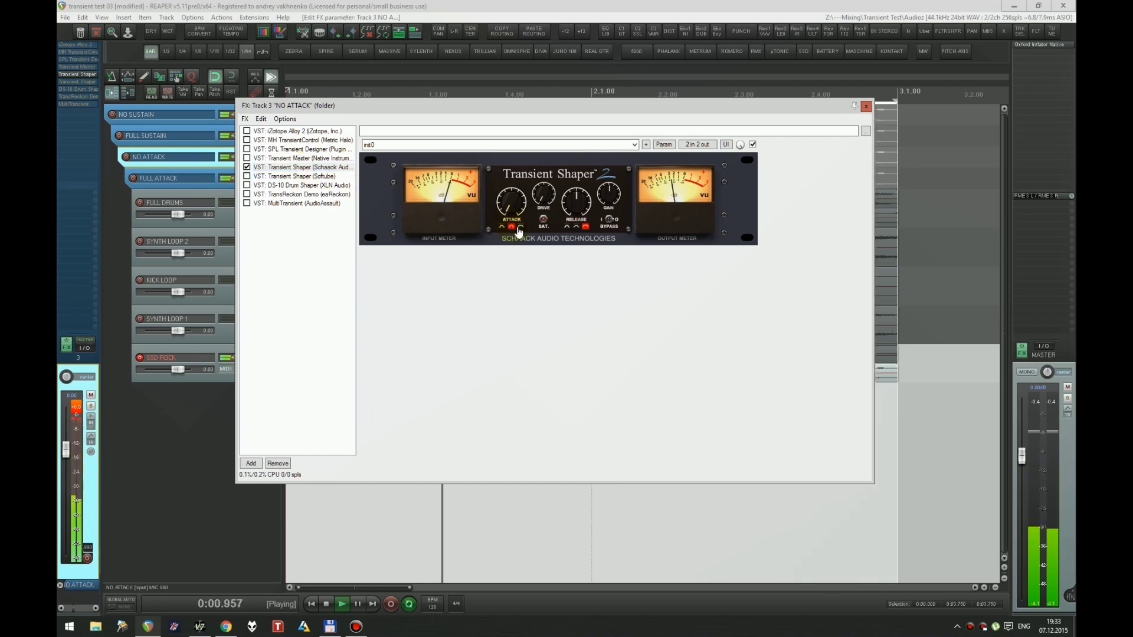
click(519, 228)
Step: Switch to Transient Master and compare its sound with the Smooth option toggled off and on
drag(331, 167, 332, 162)
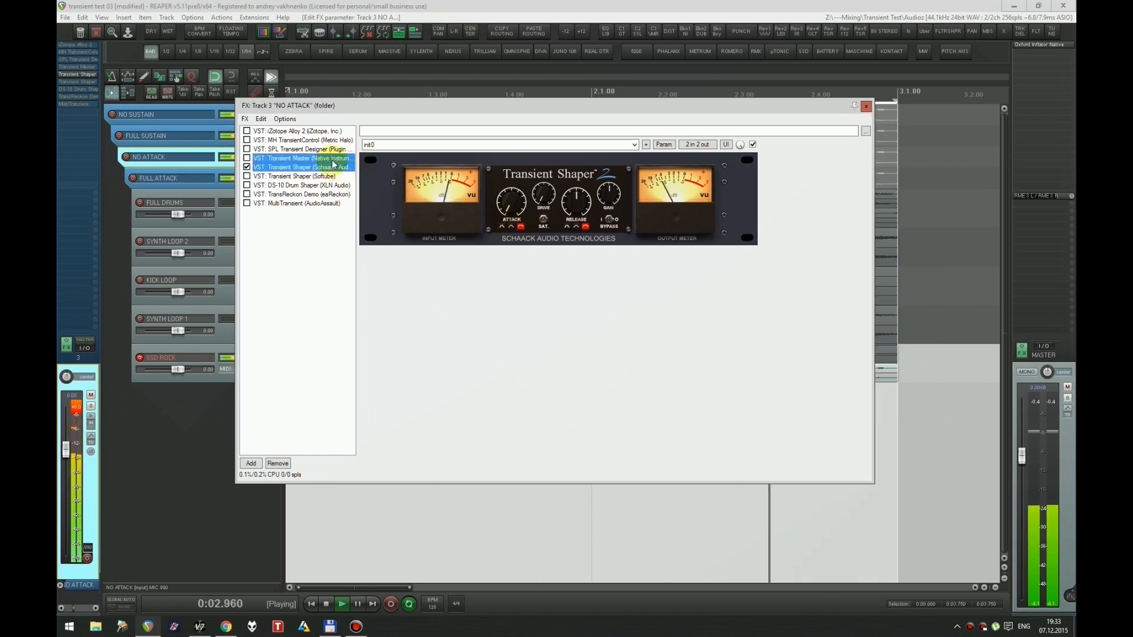
key(ctrl+b)
click(333, 161)
click(542, 248)
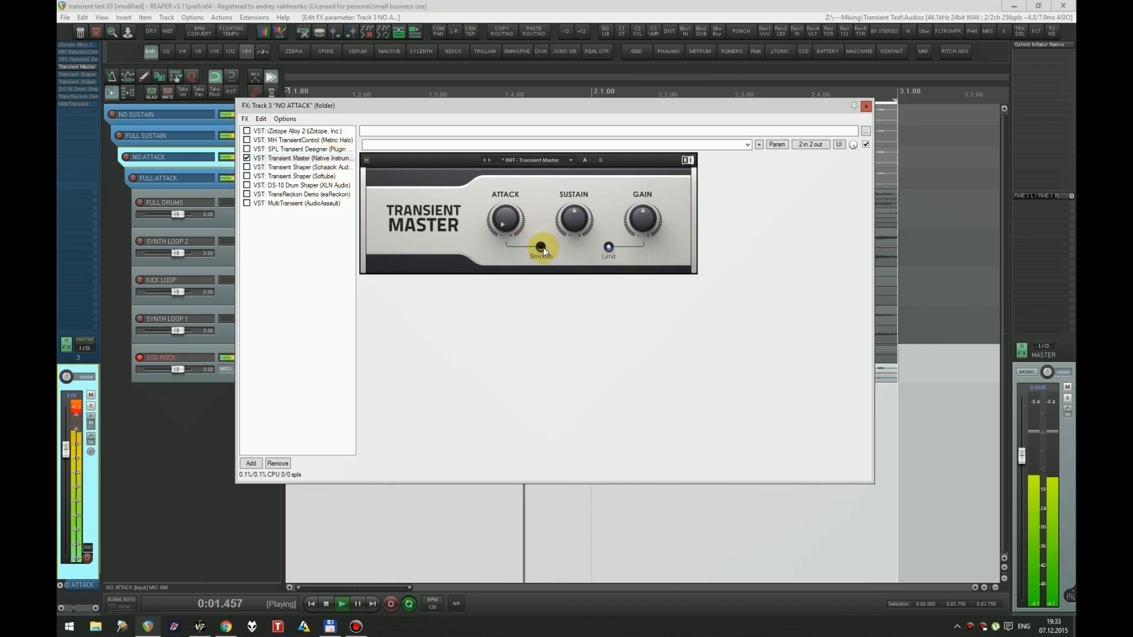
click(540, 248)
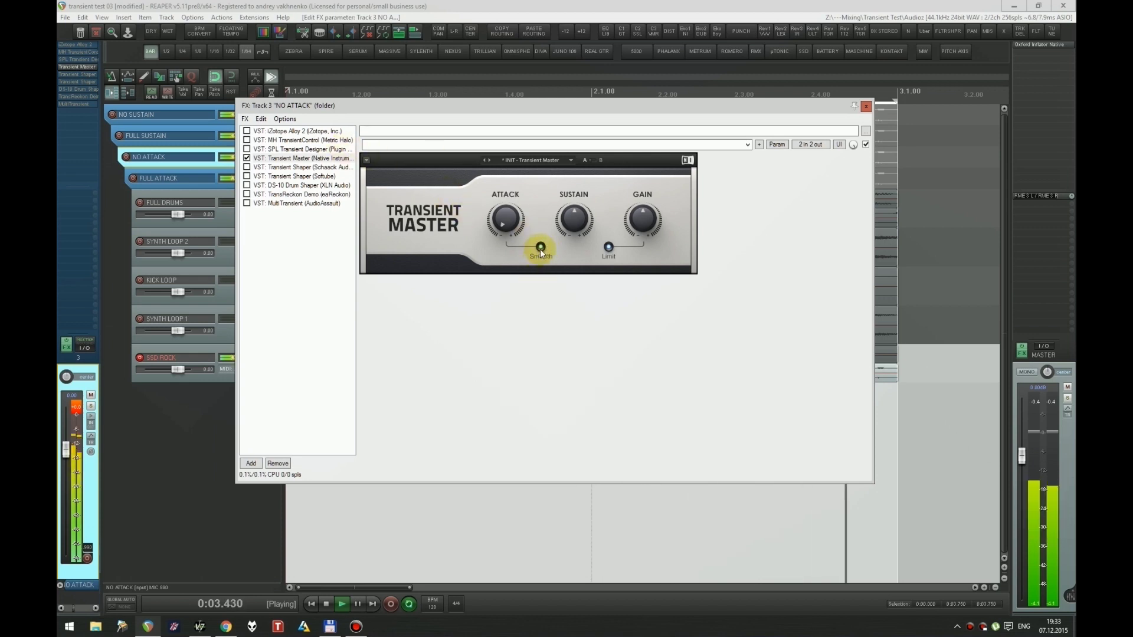
Step: Audition SPL Transient Designer, switch to MH TransientControl and set its Transient amount to 180
ctrl+click(284, 148)
key(ctrl+b)
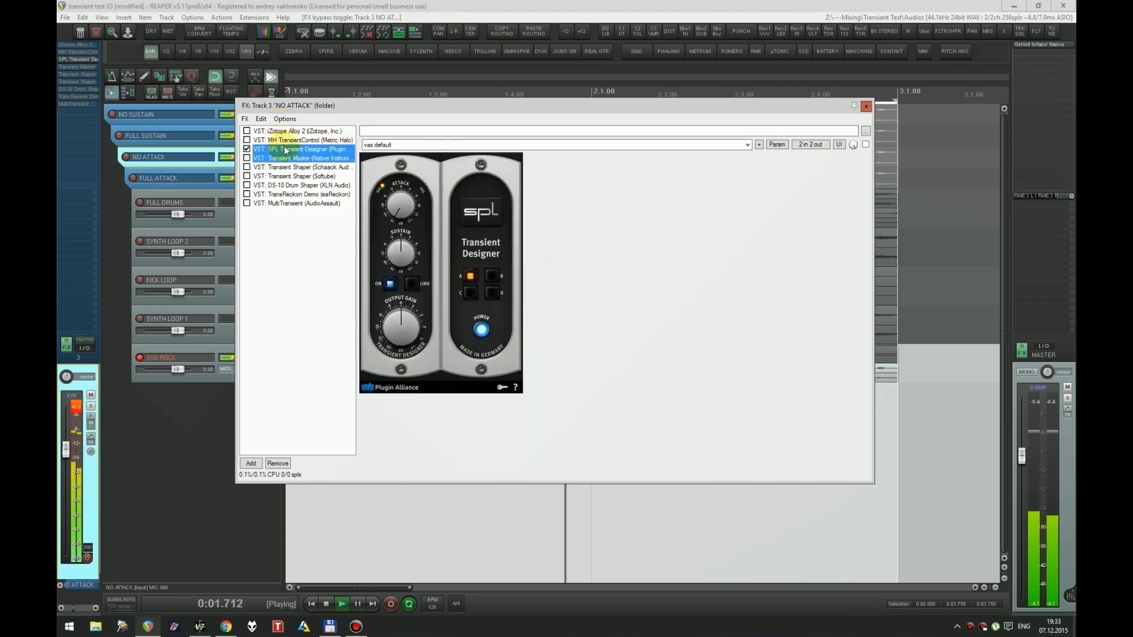
shift+click(285, 141)
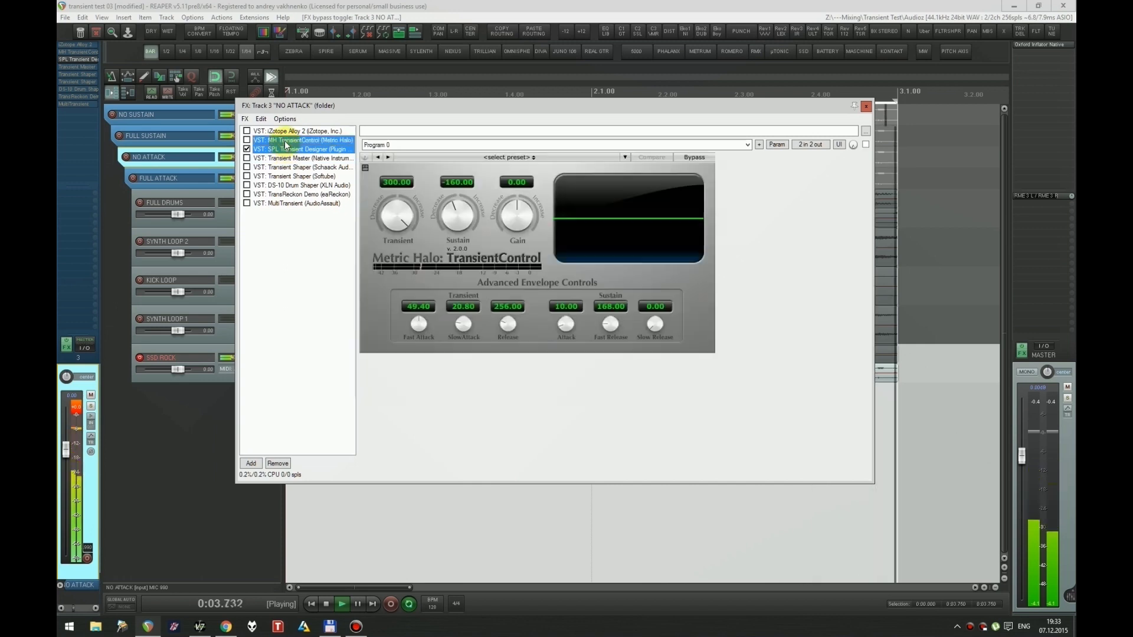
key(ctrl+b)
click(424, 247)
mouse_move(423, 247)
mouse_down()
mouse_move(409, 222)
mouse_move(407, 246)
mouse_up()
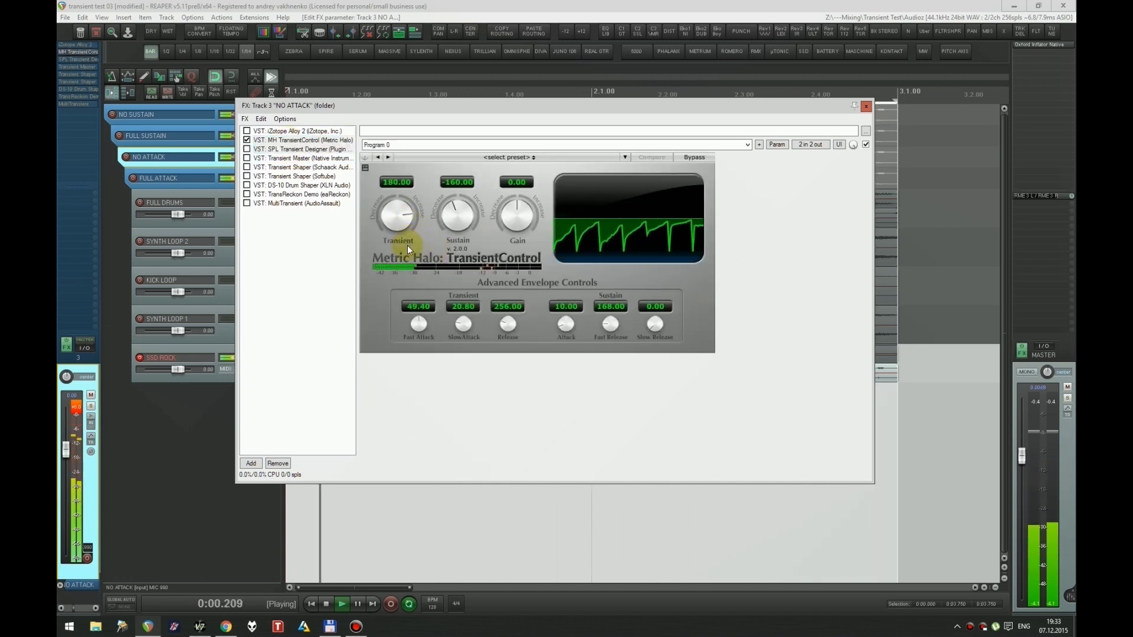
Step: Switch from MH TransientControl to iZotope Alloy 2 and compare the loop with Alloy 2 bypassed and active
shift+click(286, 132)
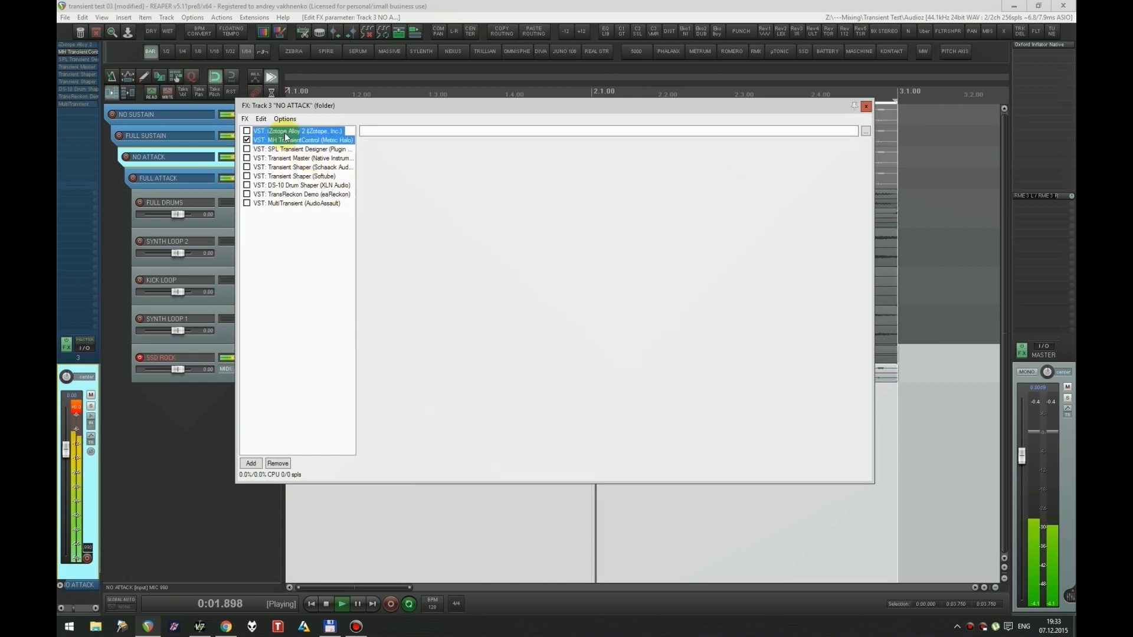
key(ctrl+b)
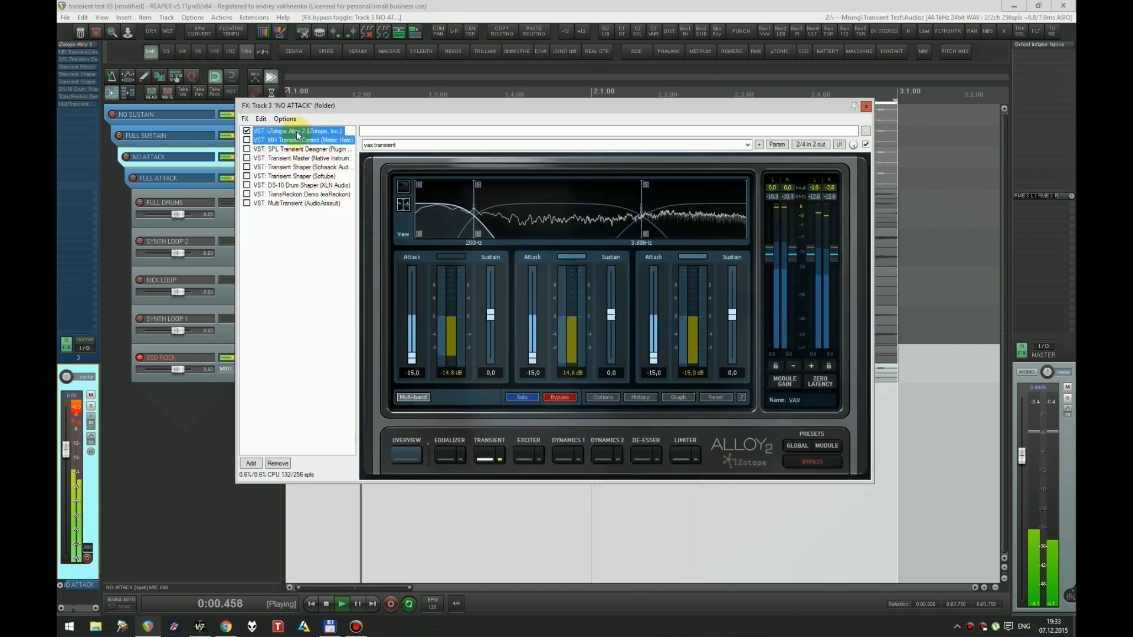
click(295, 131)
key(ctrl+b)
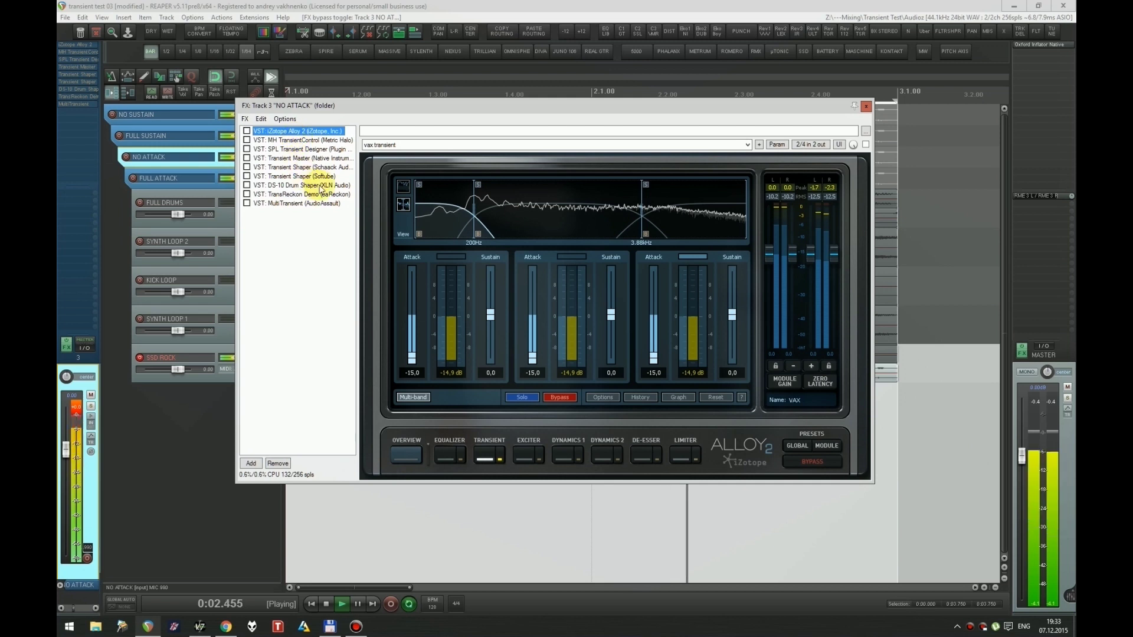
key(ctrl+b)
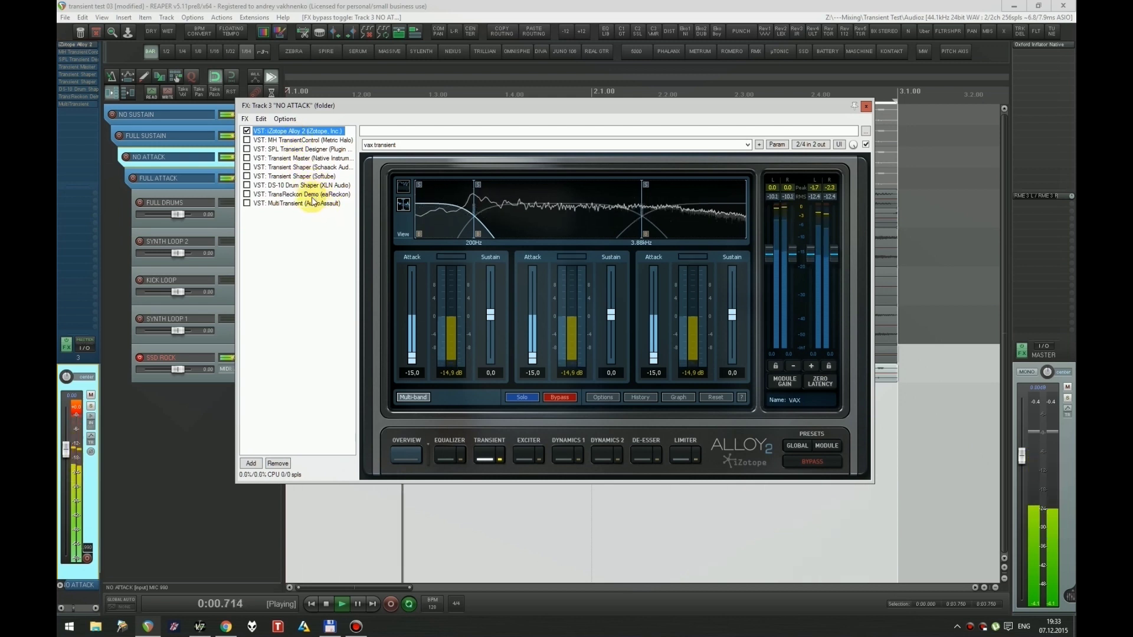
Step: Inspect MultiTransient, then compare Alloy 2 against TransReckon on the SSD rock loop
click(309, 205)
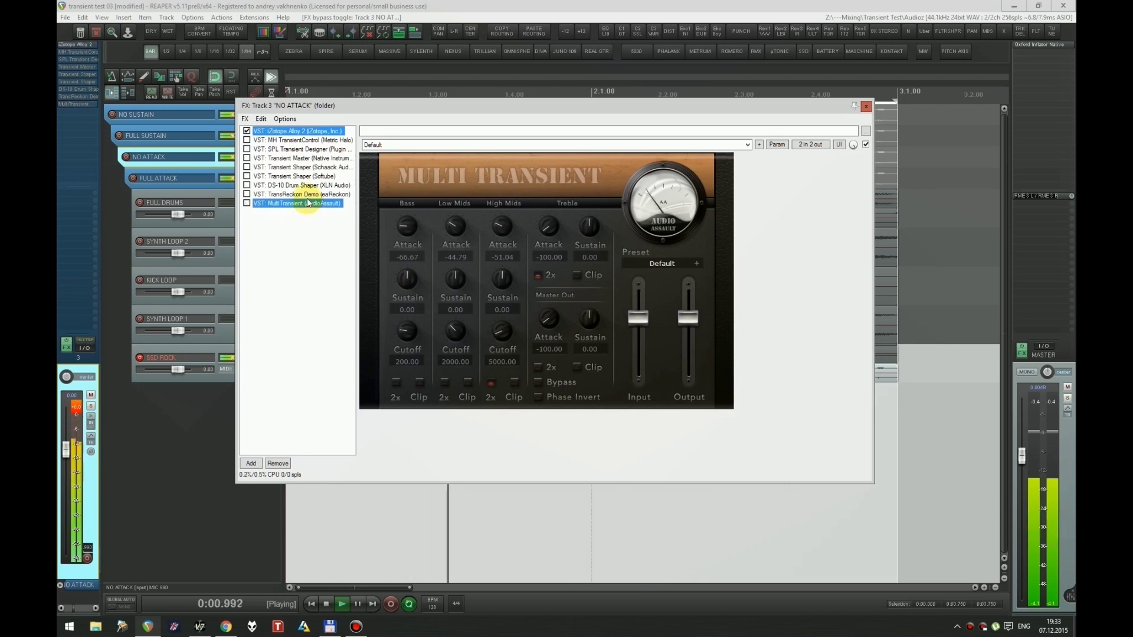
click(290, 132)
ctrl+click(300, 195)
key(ctrl+b)
key(ctrl+b)
Step: Audition DS-10 Drum Shaper against Alloy 2, show Softube Transient Shaper and stop playback
click(295, 184)
key(ctrl+b)
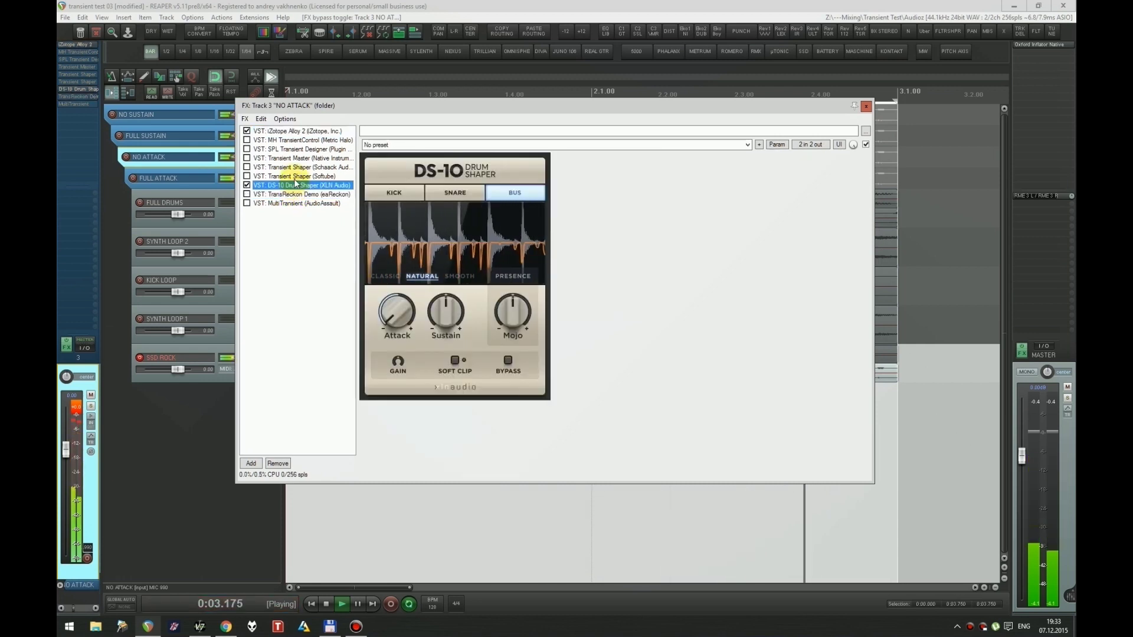
key(ctrl+b)
click(295, 176)
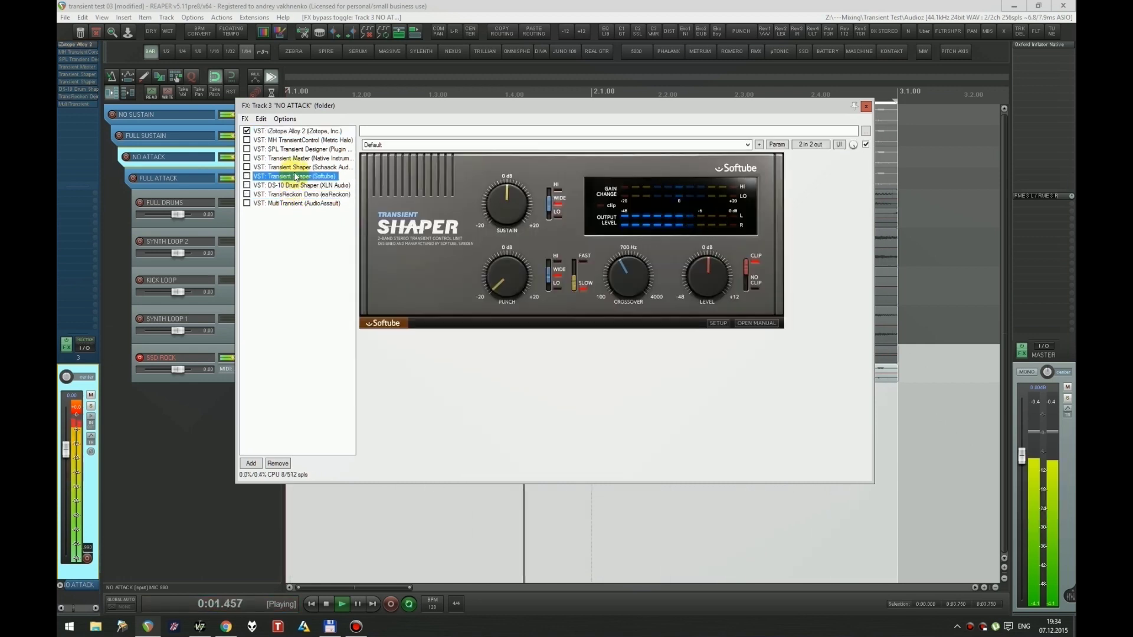
key(space)
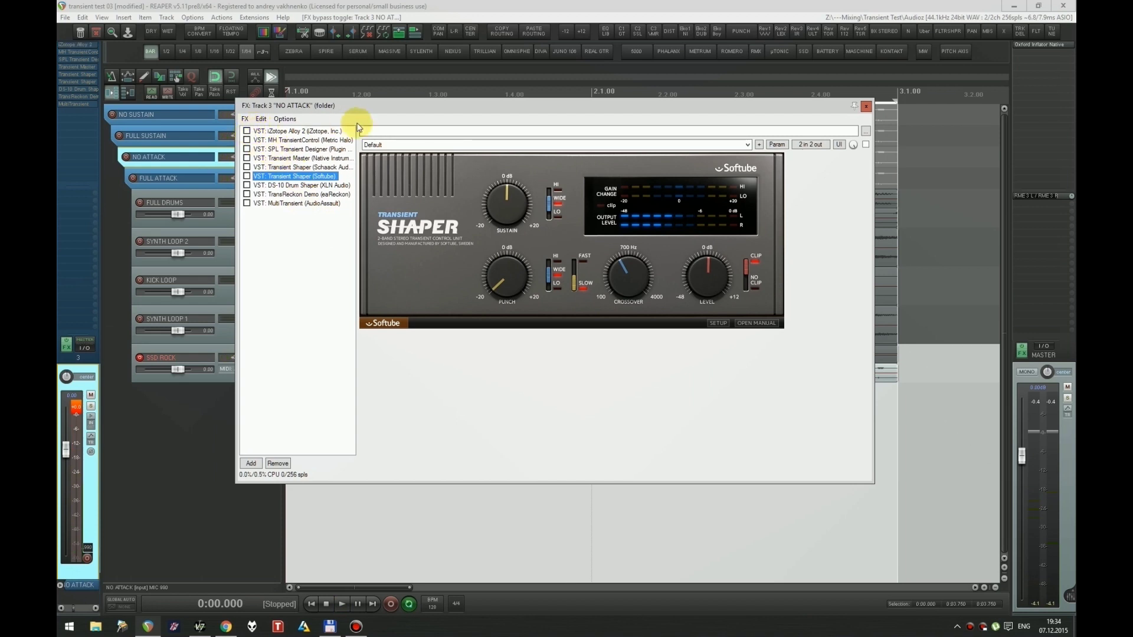
Step: Review the TransReckon, Alloy 2 and MultiTransient settings in the NO ATTACK effects chain
drag(372, 112, 444, 174)
click(372, 256)
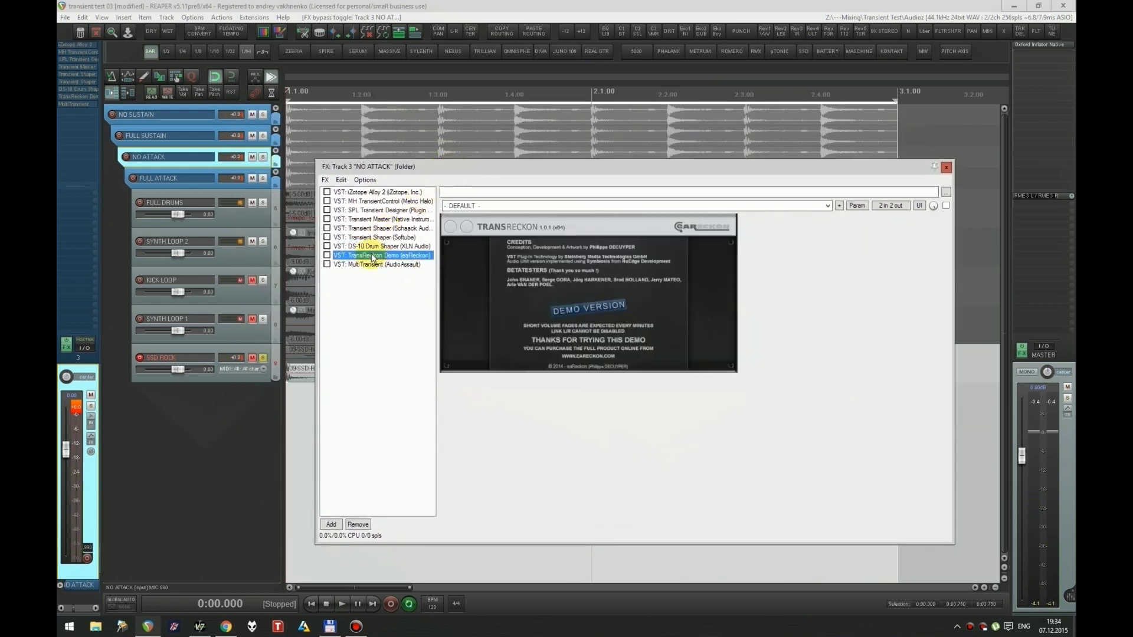
click(469, 286)
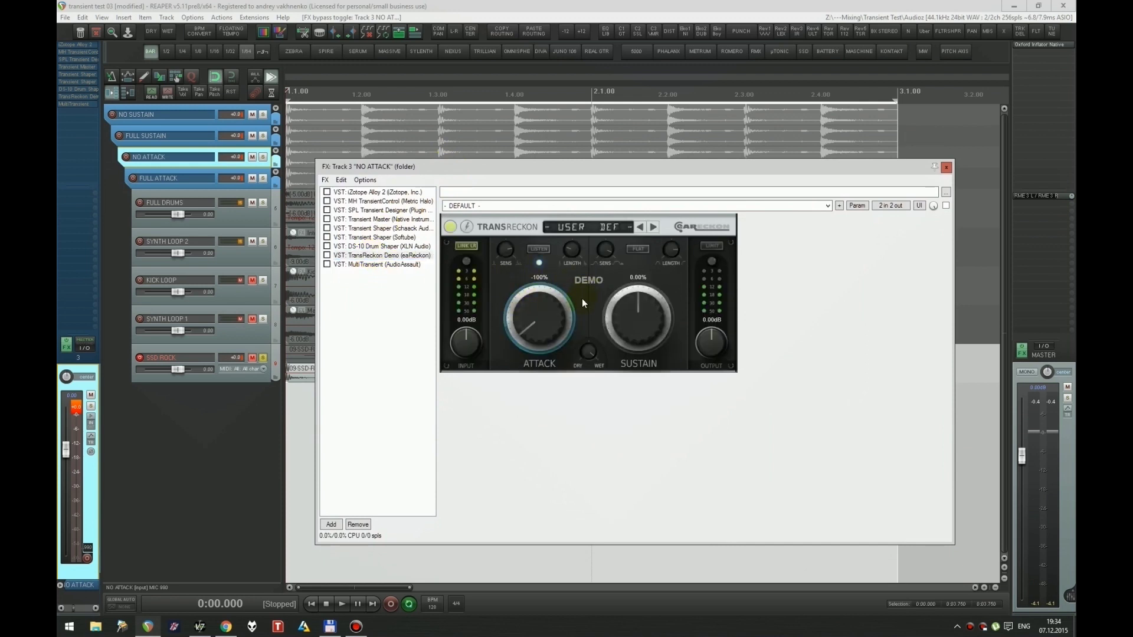
click(639, 228)
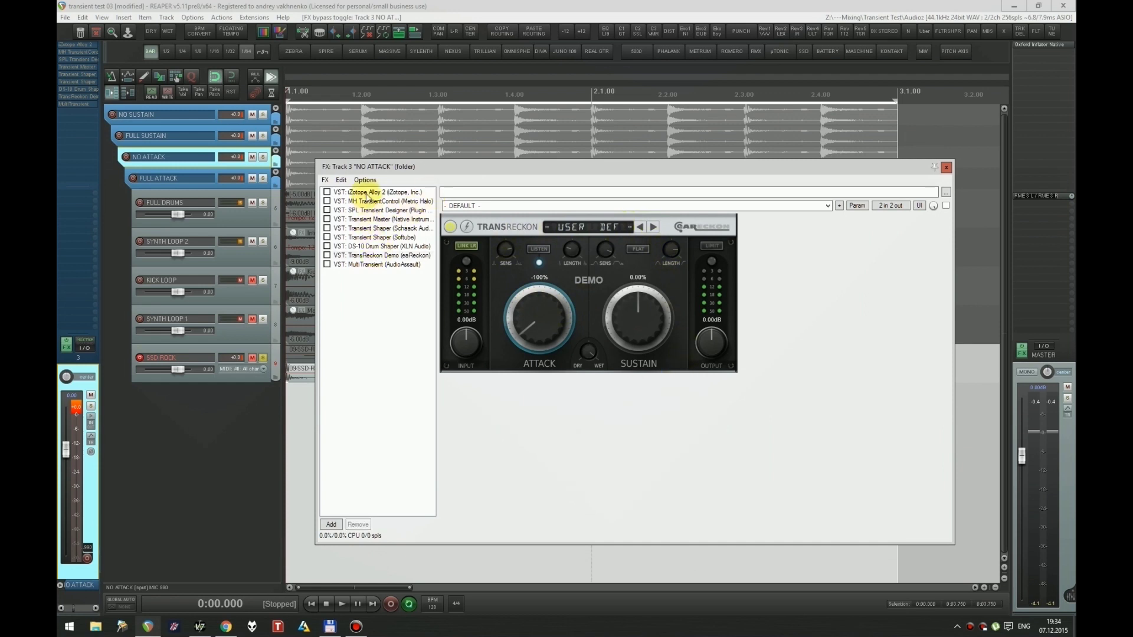
click(367, 192)
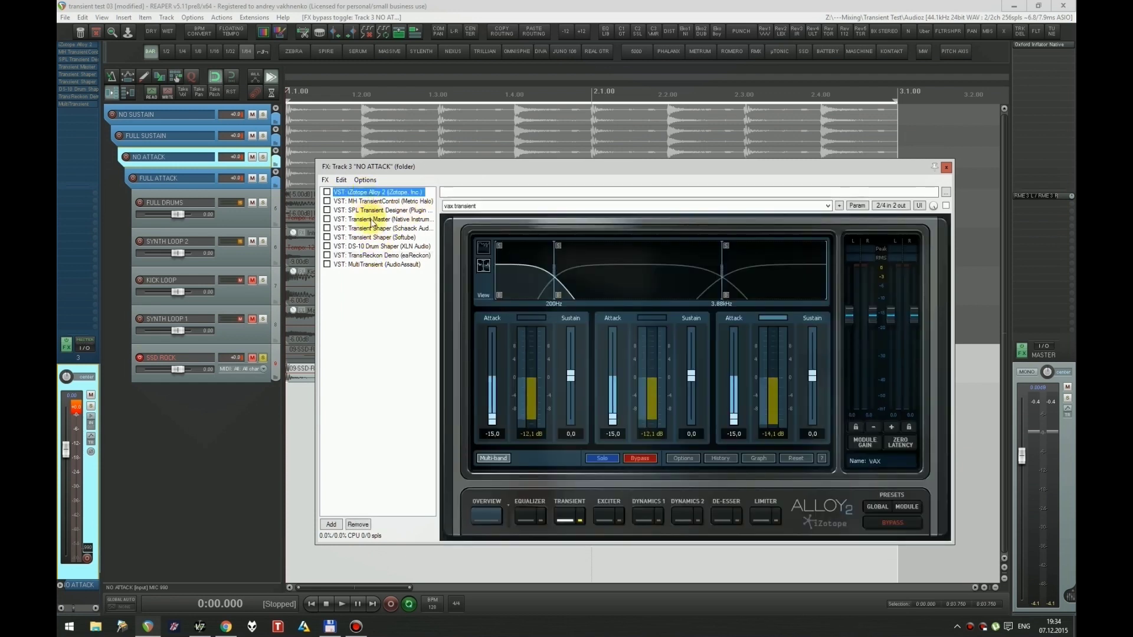
click(377, 265)
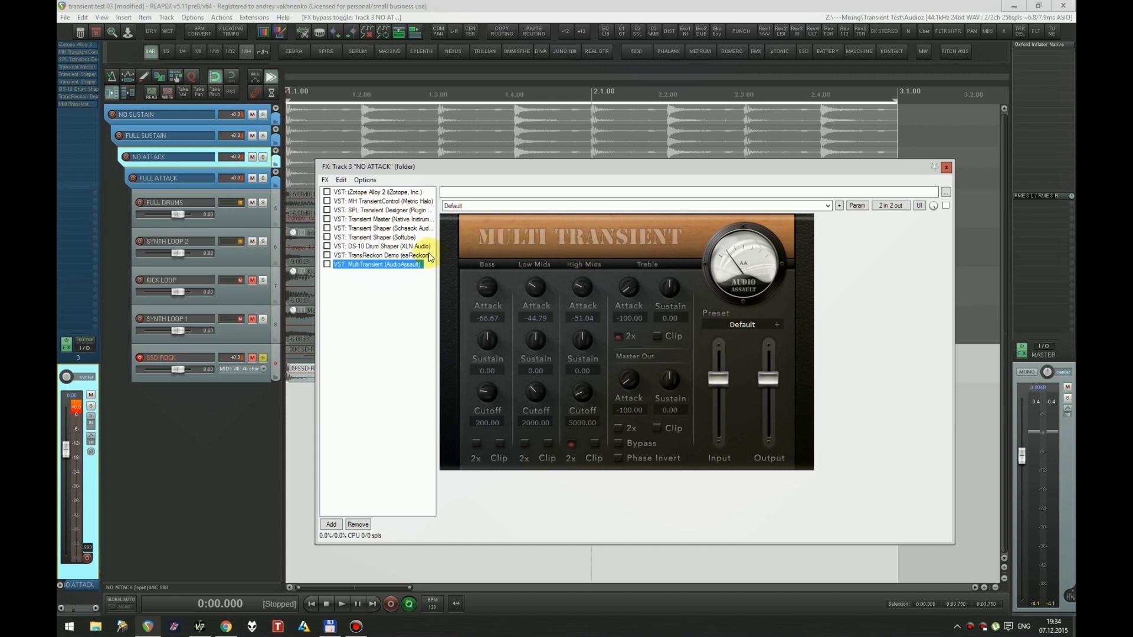
Step: Solo the KICK LOOP track in place of SSD ROCK and start playback
click(264, 363)
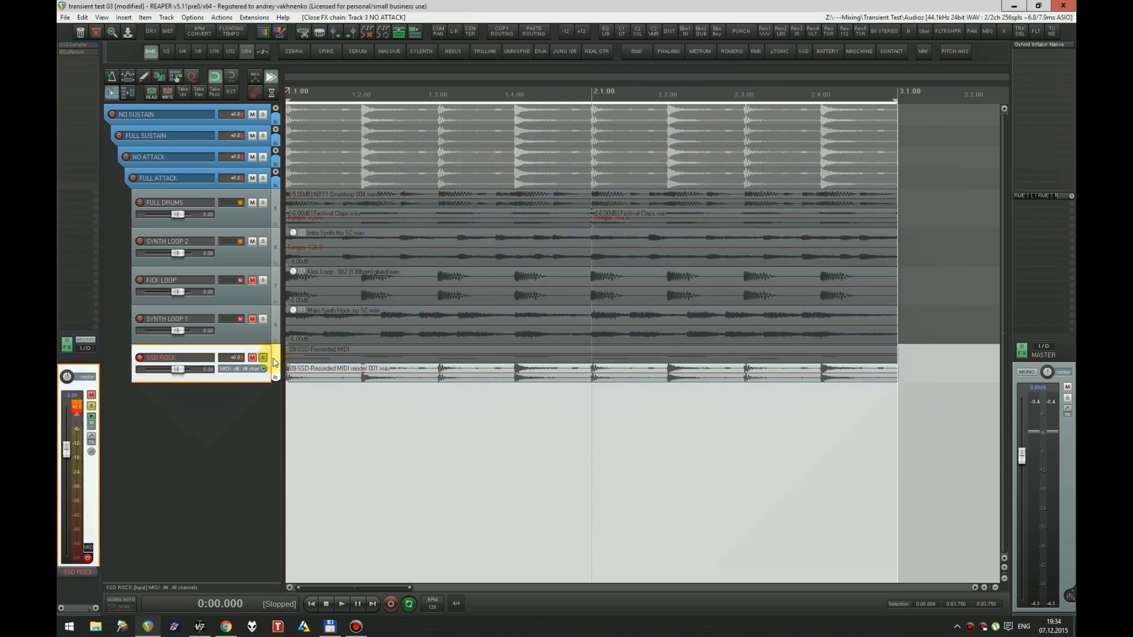
click(260, 262)
key(Down)
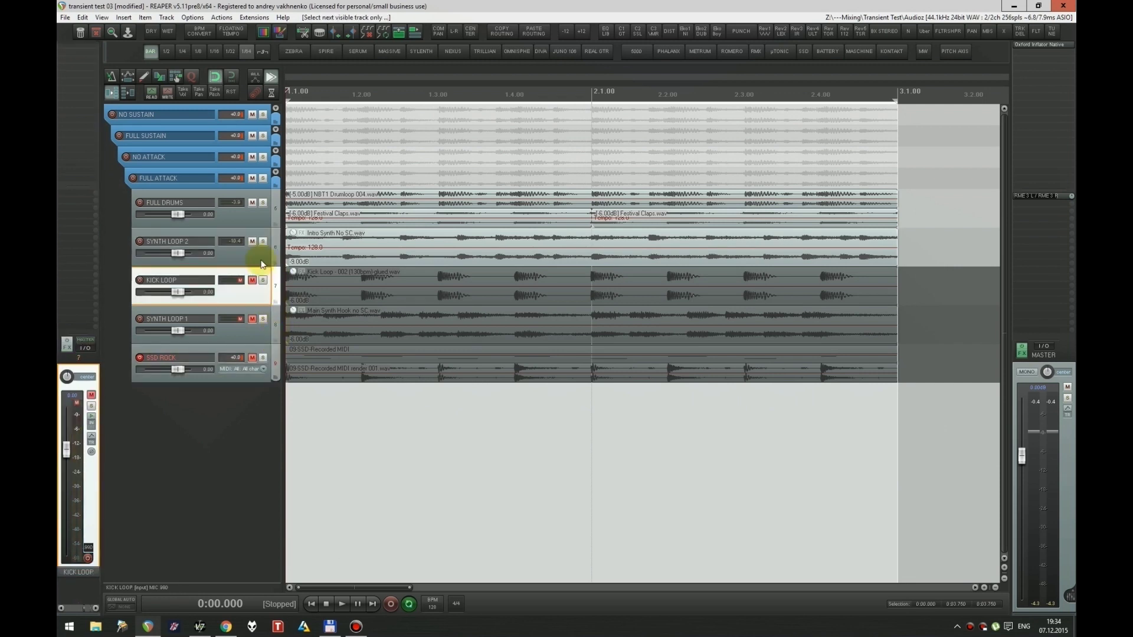
click(263, 280)
key(space)
Step: Reopen the NO ATTACK effects chain and audition MultiTransient, TransReckon and DS-10 Drum Shaper on the kick loop
click(197, 157)
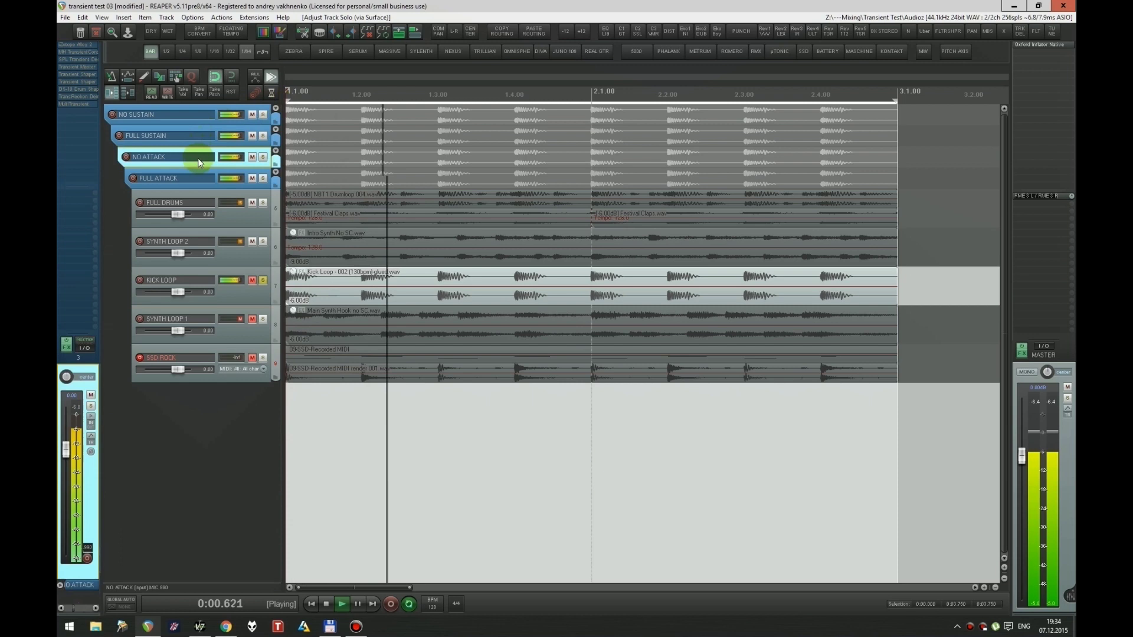
key(f)
click(327, 264)
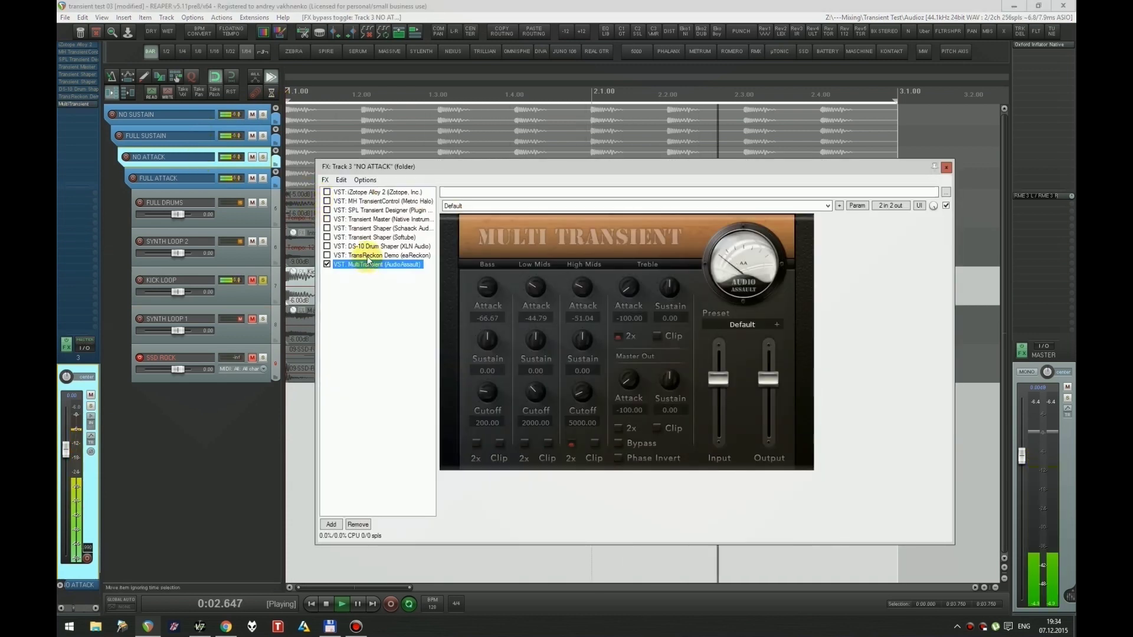
click(368, 255)
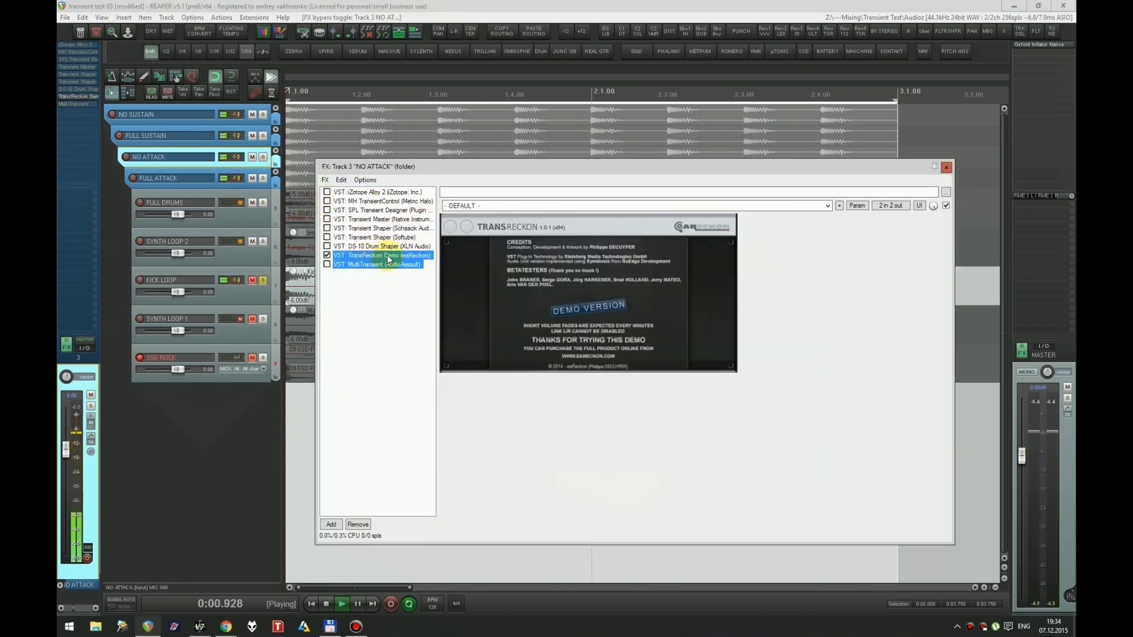
click(387, 248)
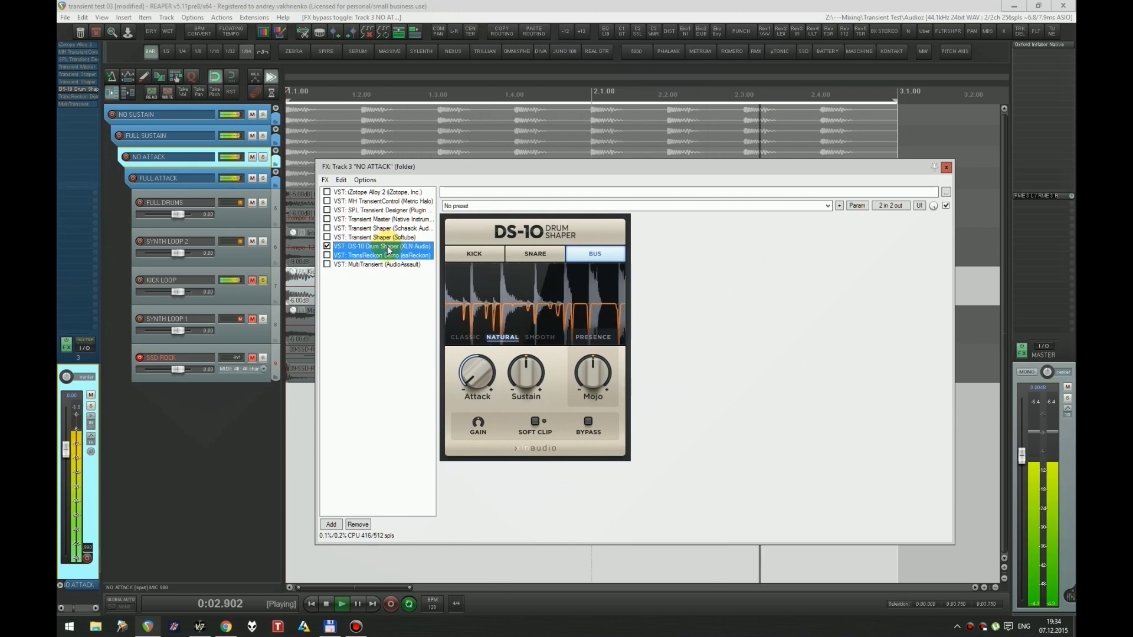
Step: Audition Softube and Schaack Transient Shaper, Transient Master, SPL Transient Designer, MH TransientControl and Alloy 2 one after another on the kick loop
click(388, 237)
click(388, 230)
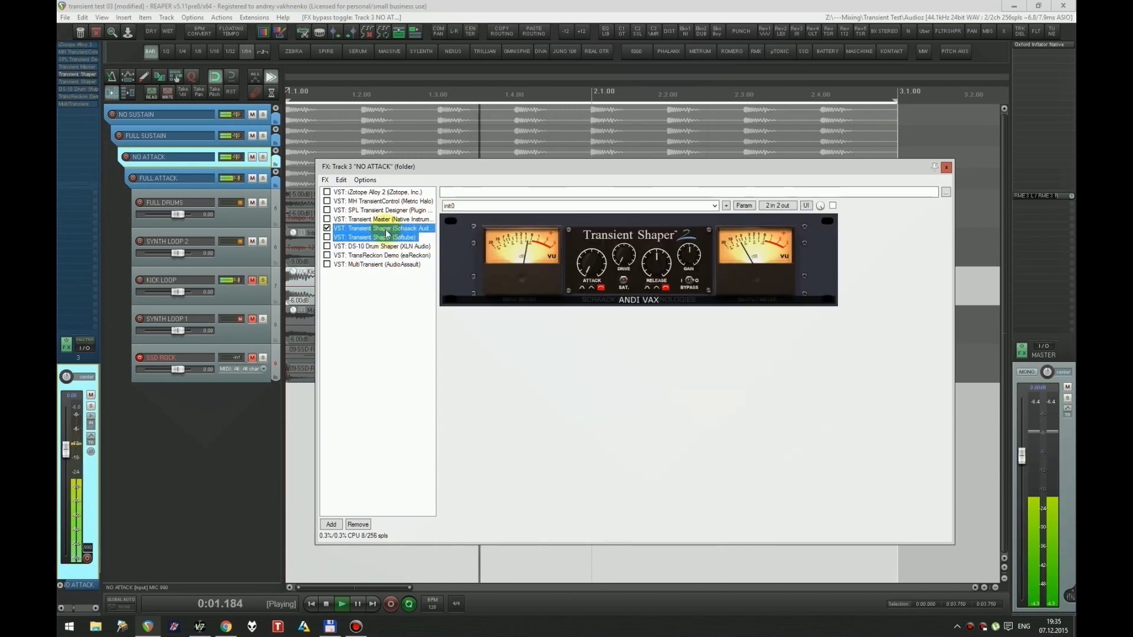
click(385, 220)
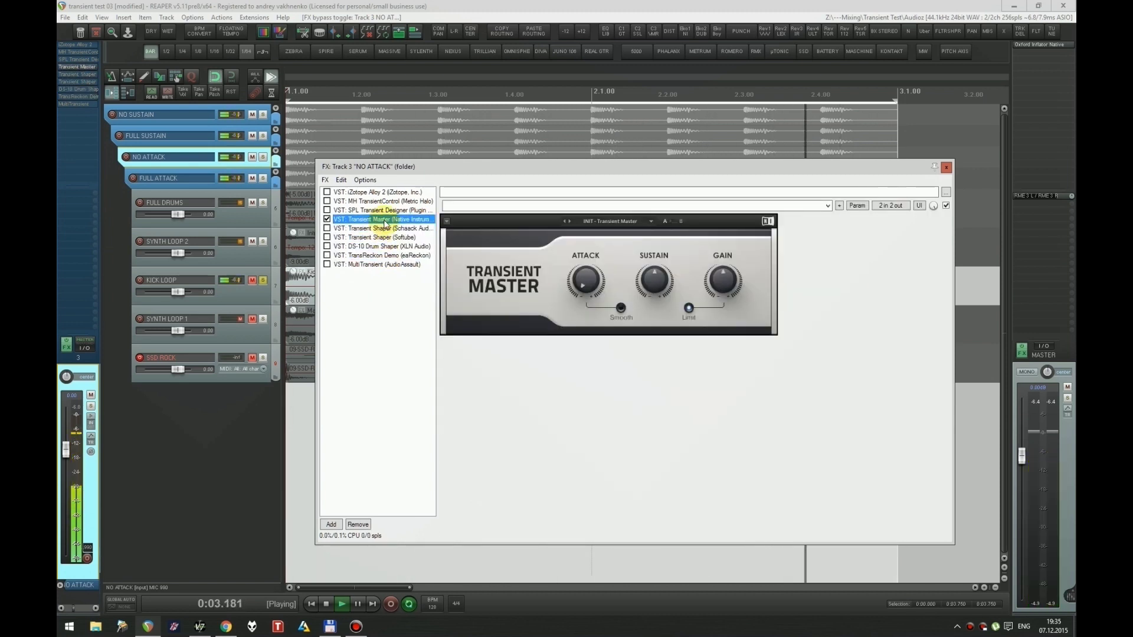
click(383, 210)
click(380, 203)
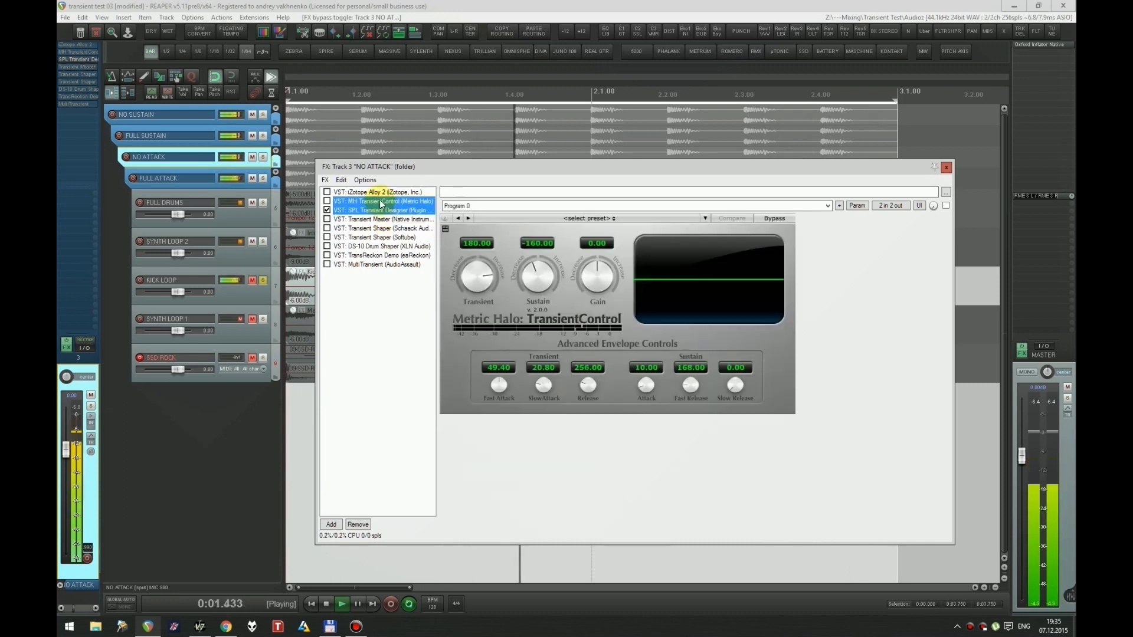
click(380, 195)
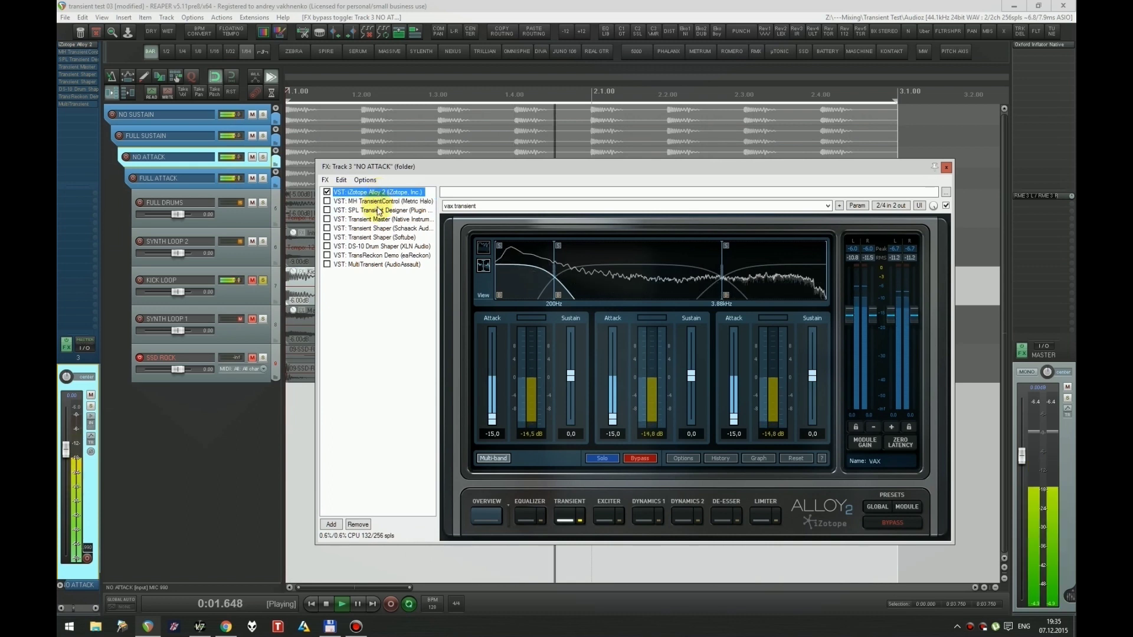
Step: Audition SPL Transient Designer against TransReckon on the kick loop and stop playback
click(379, 210)
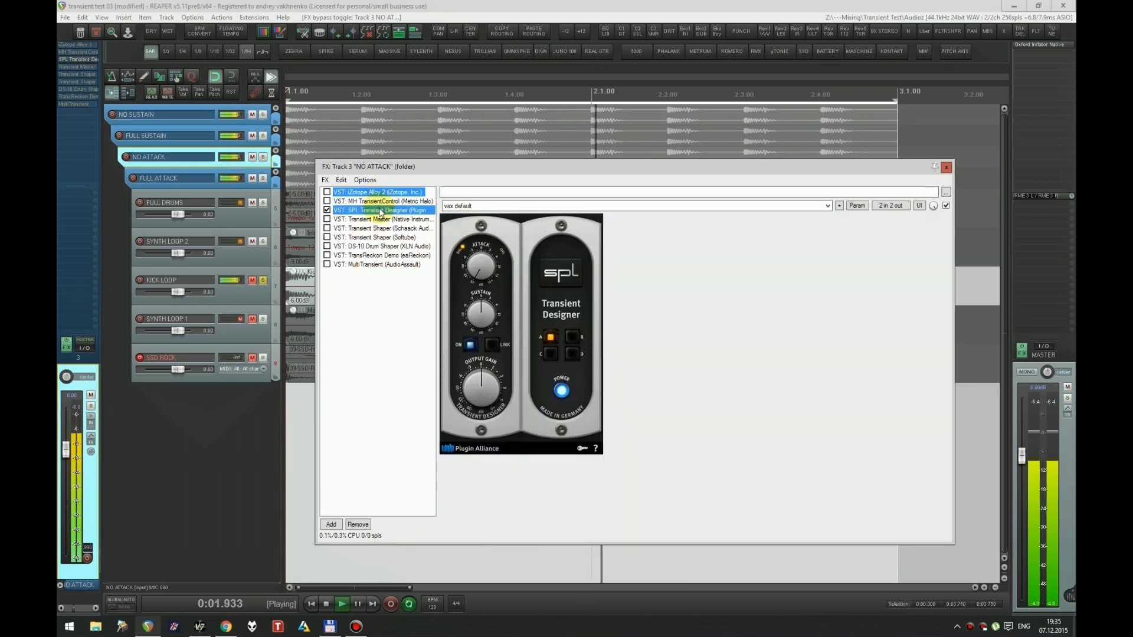
click(380, 211)
ctrl+click(379, 256)
key(ctrl+b)
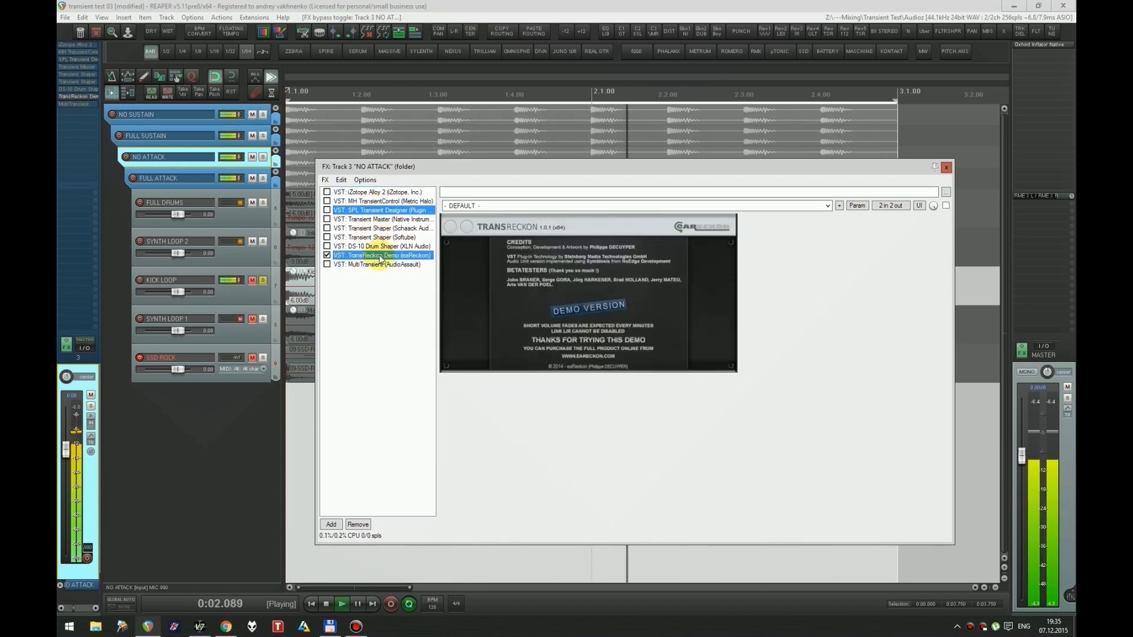
key(space)
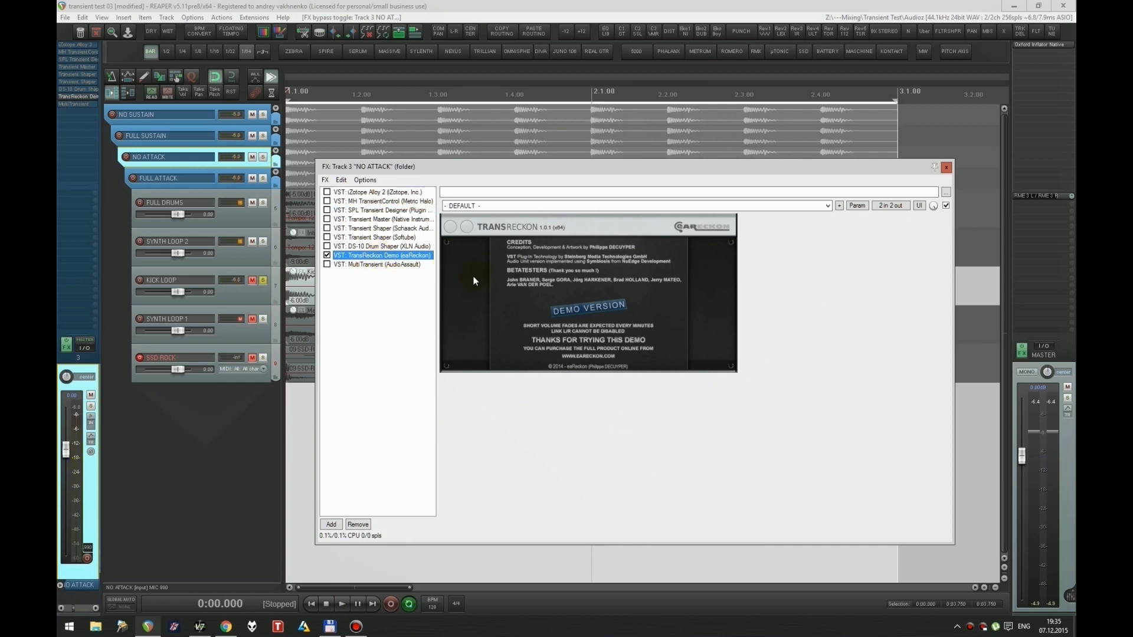
click(382, 210)
Step: Start playback, open the FULL ATTACK folder's effects chain and audition Alloy 2
click(200, 184)
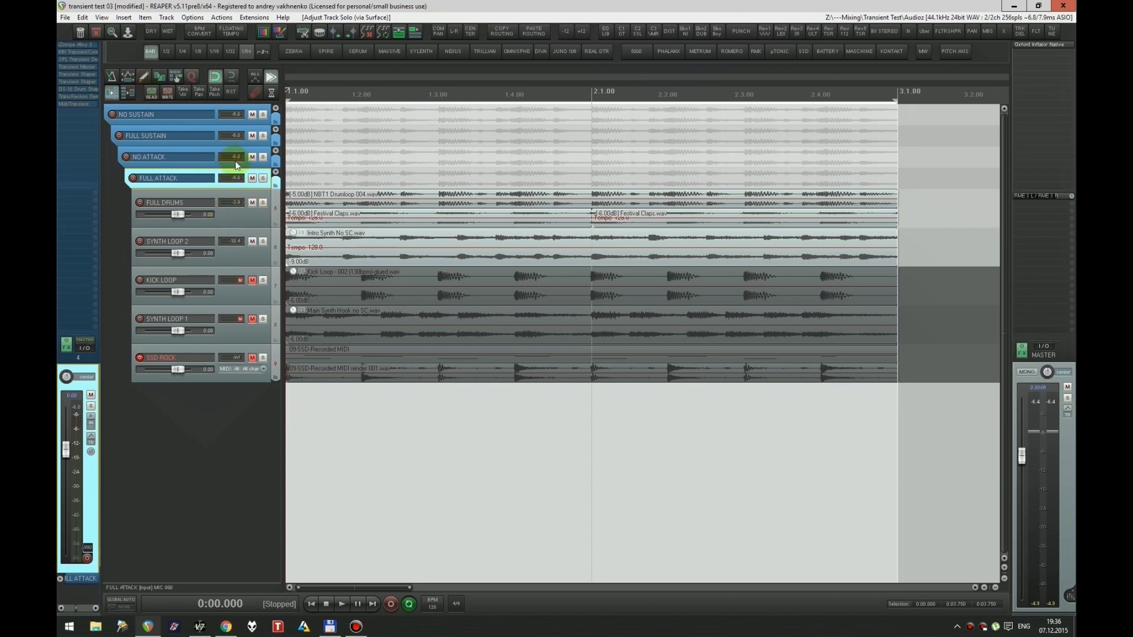
key(space)
key(f)
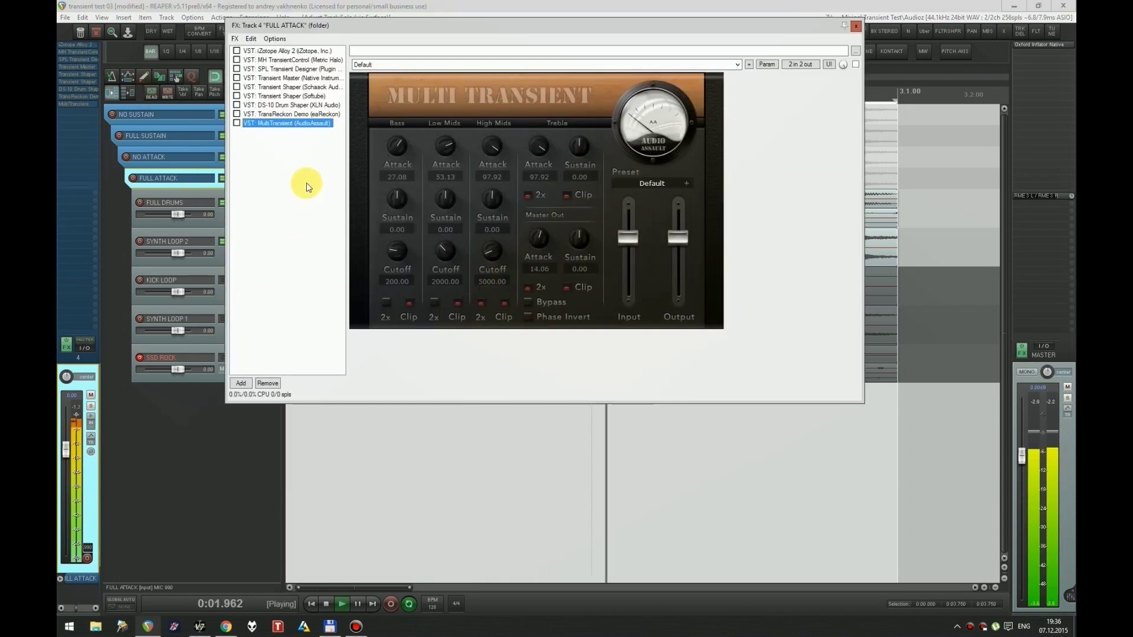
click(285, 51)
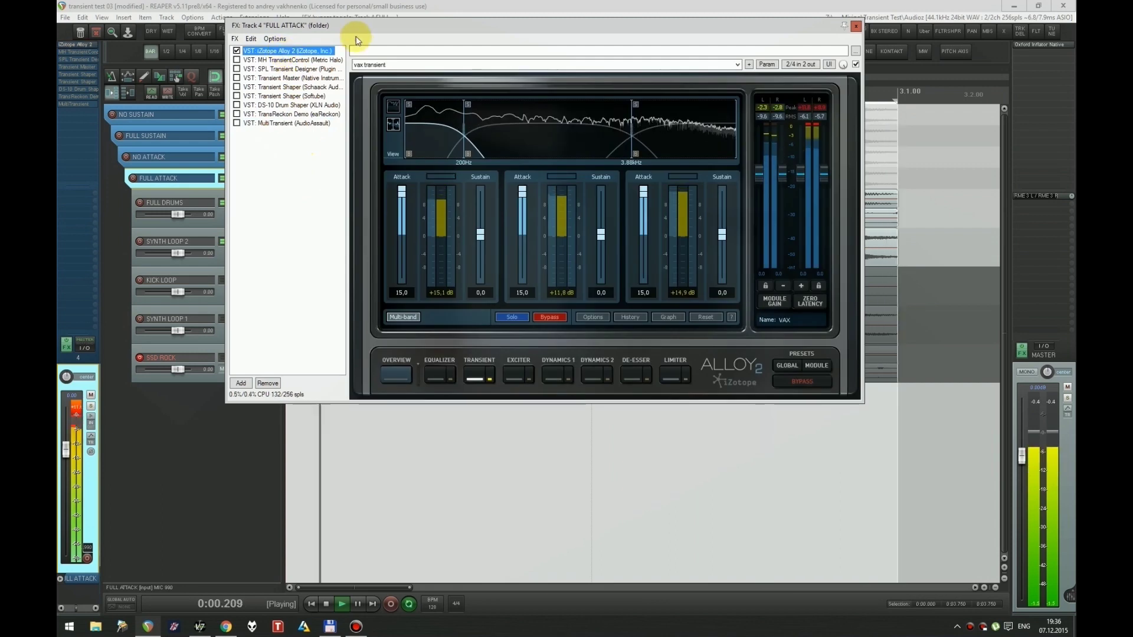
drag(366, 25, 360, 49)
Step: Bypass Alloy 2 and enable MH TransientControl in the FULL ATTACK chain
ctrl+click(315, 86)
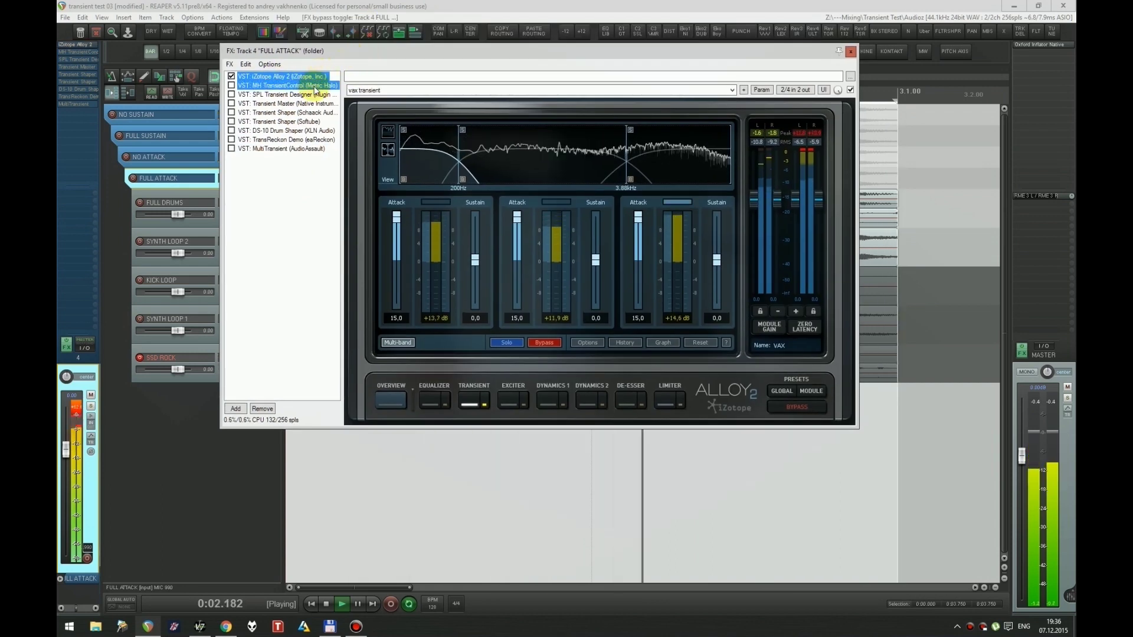
key(ctrl+b)
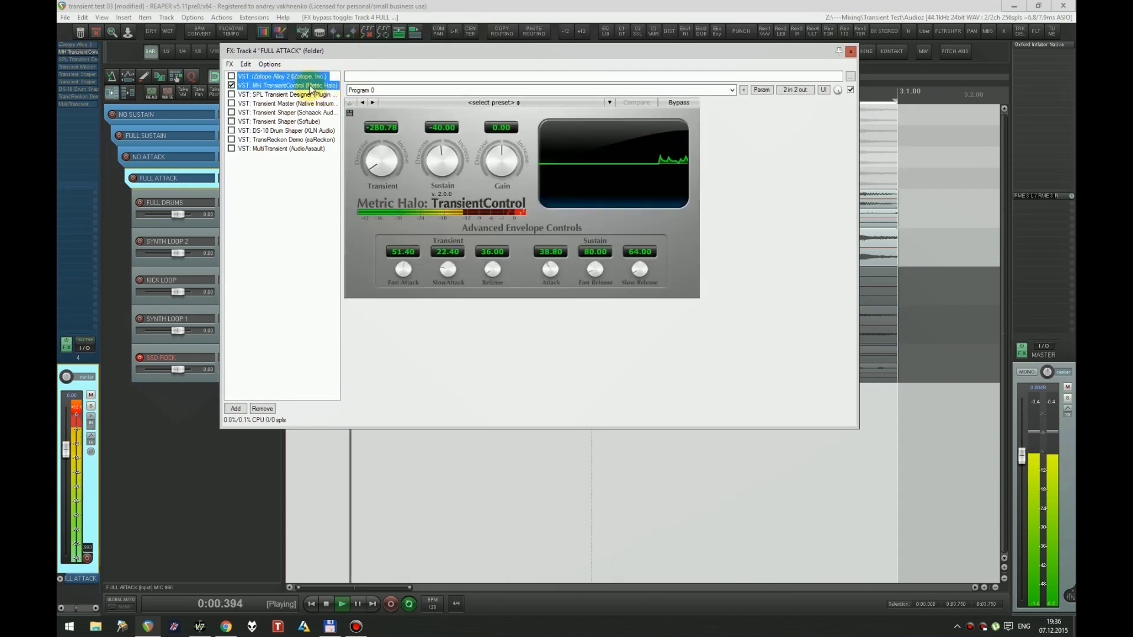
click(310, 86)
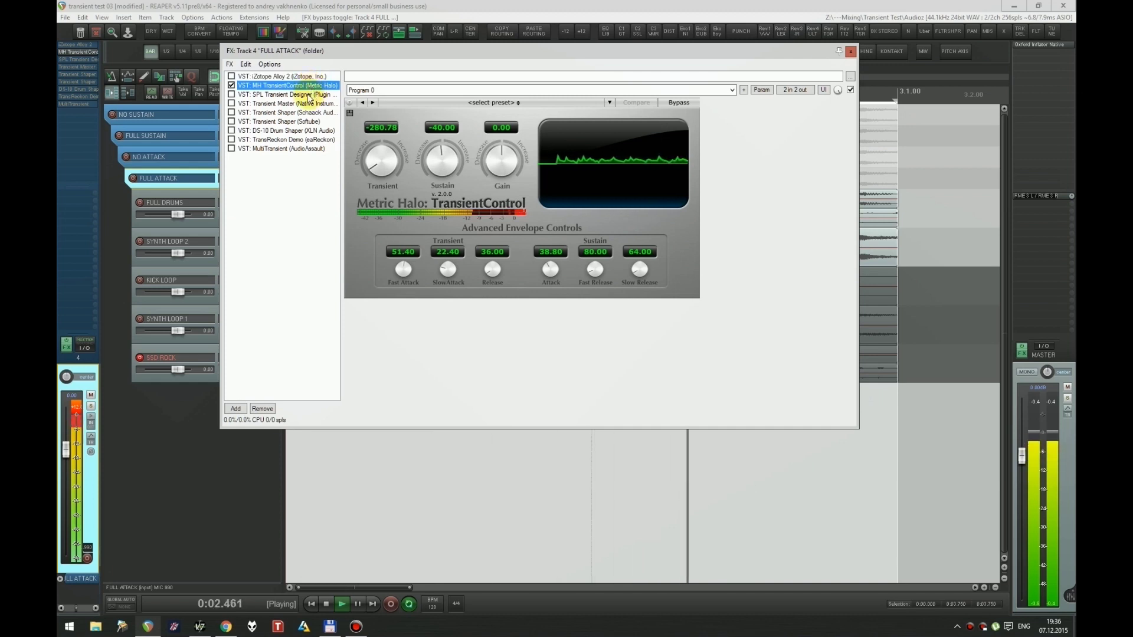
Step: Try TransientControl with Transient -271.20, Sustain 1.00k, Fast Attack 59.00, Slow Attack 24.80, transient Release 132.00, sustain Attack 82.80 and both sustain releases 100.00
drag(381, 160, 433, 195)
drag(381, 164, 385, 142)
drag(406, 271, 401, 317)
drag(426, 181, 444, 139)
drag(384, 165, 500, 252)
drag(403, 270, 412, 216)
drag(550, 264, 550, 210)
drag(595, 269, 635, 269)
drag(442, 160, 442, 75)
drag(382, 162, 389, 231)
drag(442, 160, 401, 189)
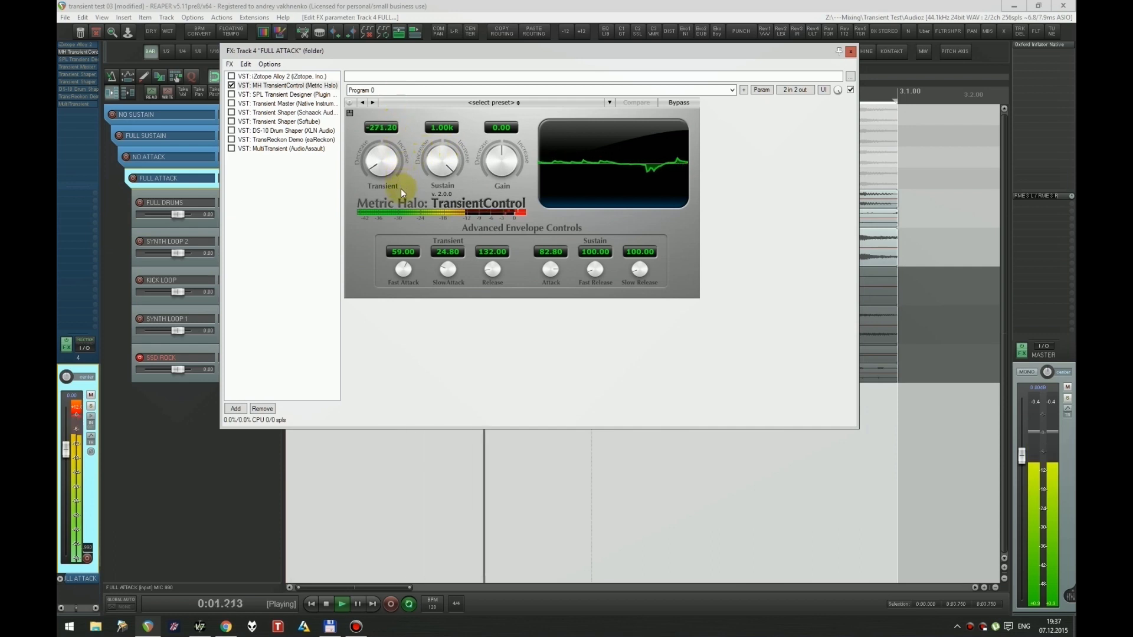
Step: Try Transient -50.40, Sustain -264.00, Fast Attack 74.20, Slow Attack 9.20 and Release 632.00 in TransientControl, and stop playback
drag(403, 269, 446, 281)
drag(384, 168, 389, 99)
drag(439, 156, 501, 196)
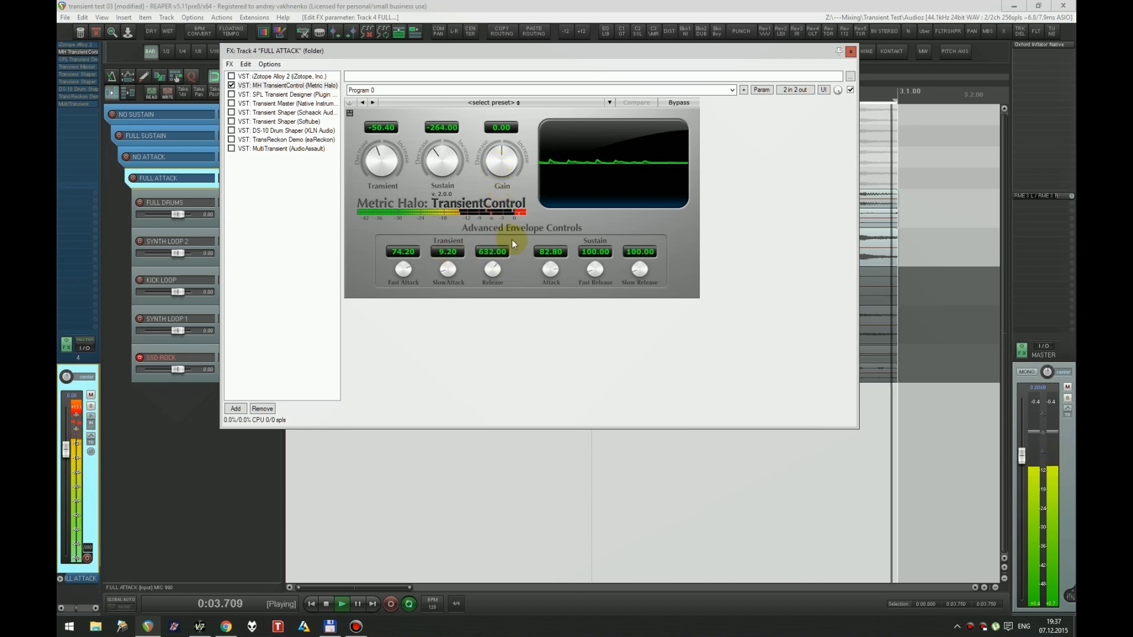
key(space)
Step: Move the effects window clear of the track list and load TransientControl's More Snap factory preset
drag(421, 51, 505, 131)
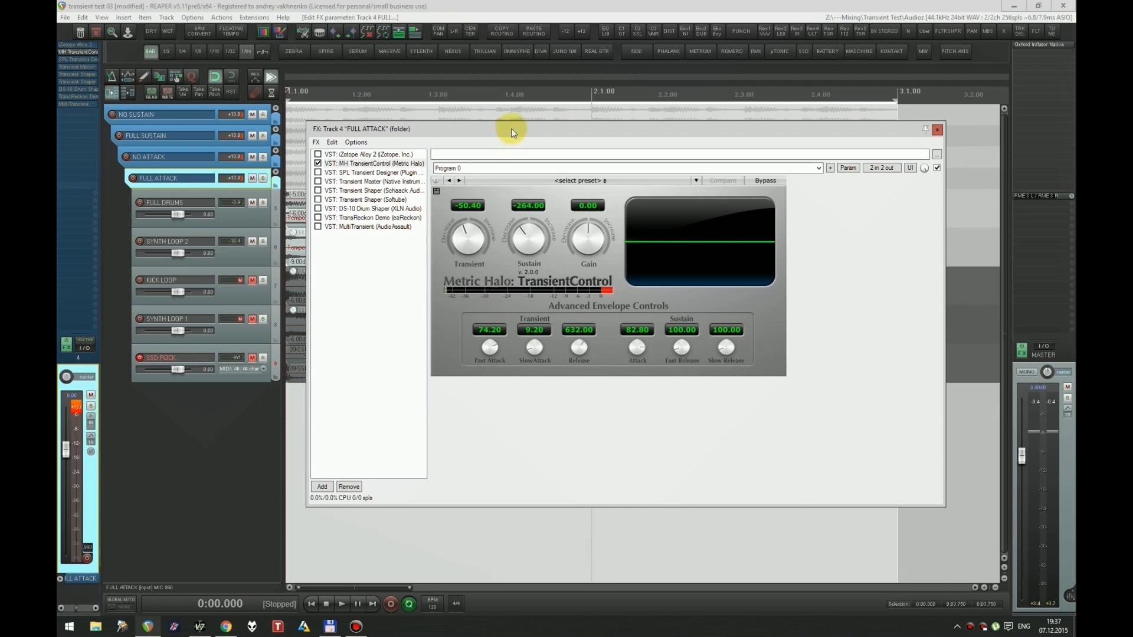
drag(511, 131, 506, 137)
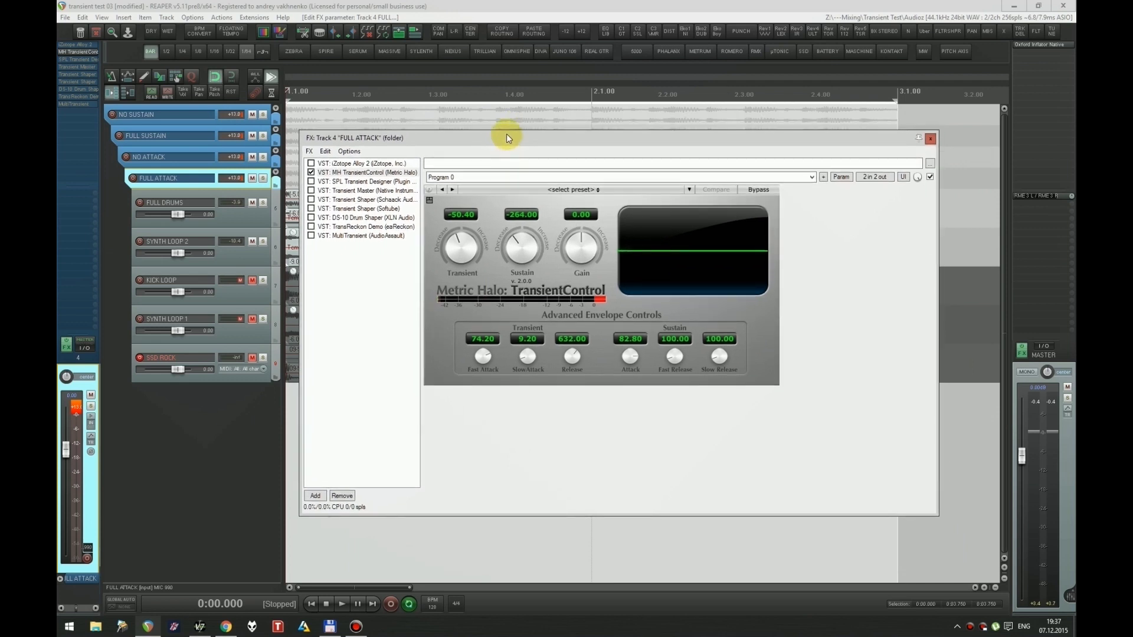
click(593, 190)
mouse_move(623, 222)
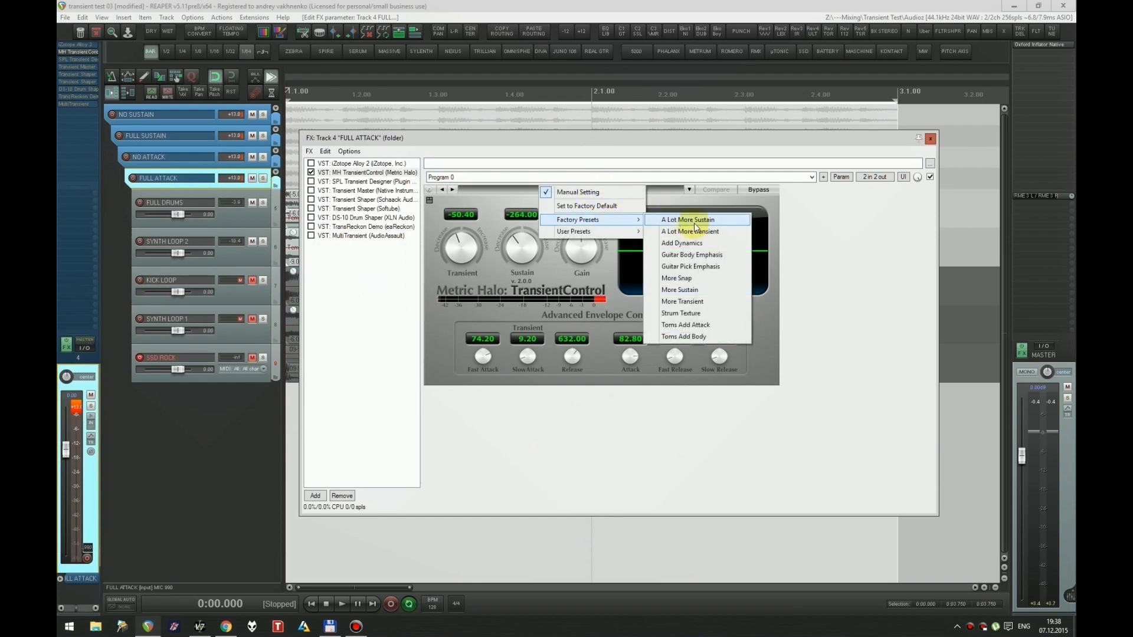
click(707, 276)
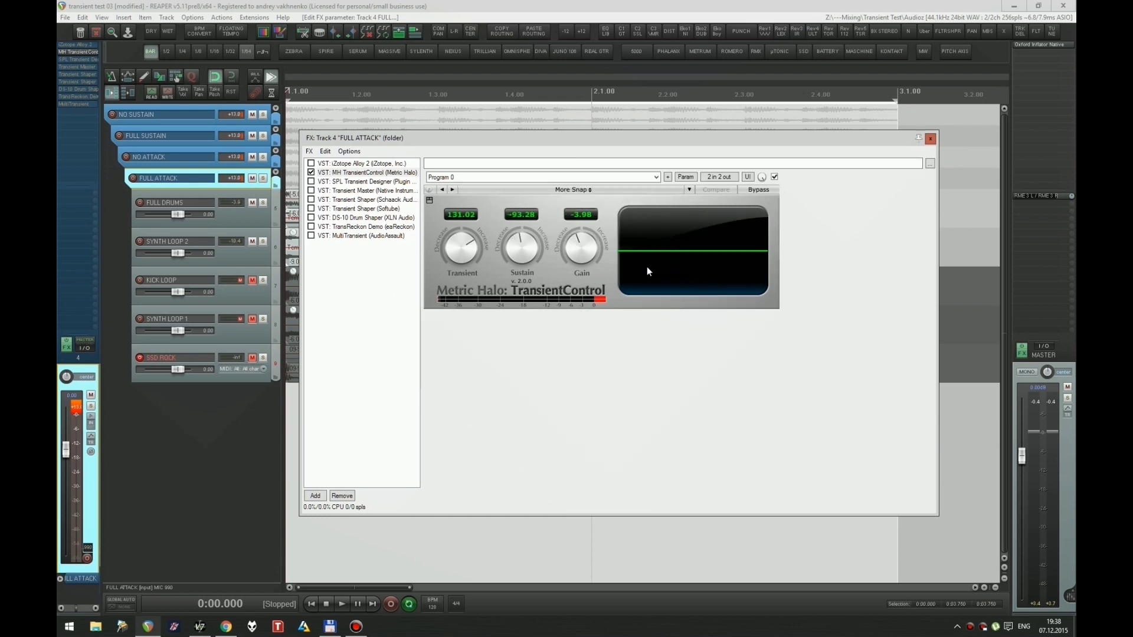
Step: During playback, set TransientControl to Transient 300.00, Sustain -637.28, Slow Attack 31.03, transient Release 245.05 and sustain Fast Release 40.00
key(space)
click(430, 201)
drag(499, 232, 471, 212)
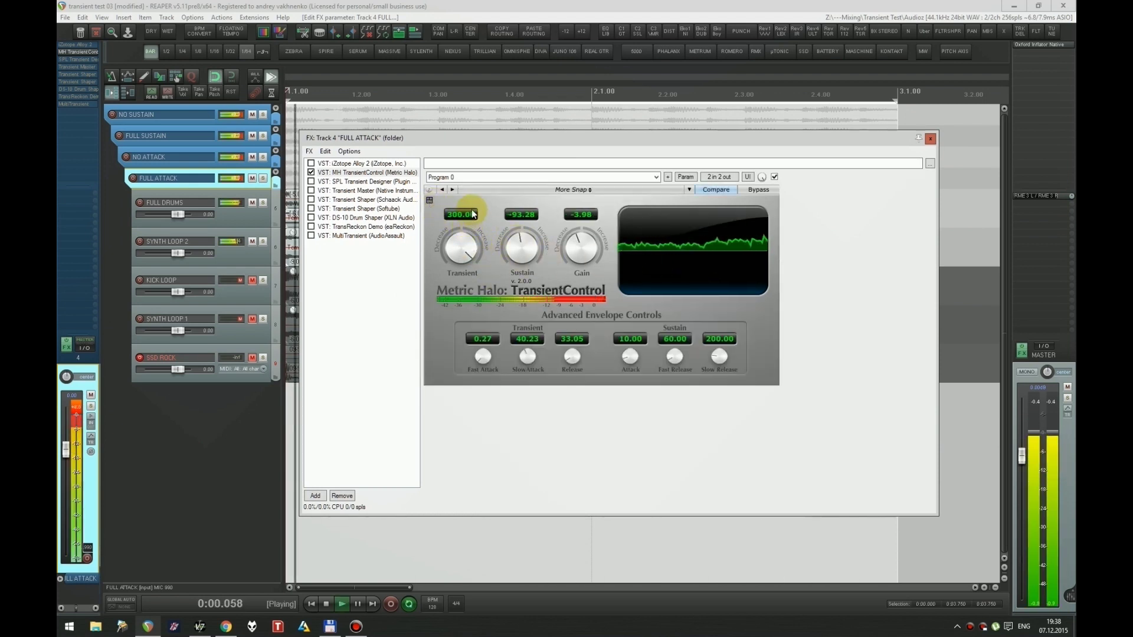
drag(529, 237, 575, 313)
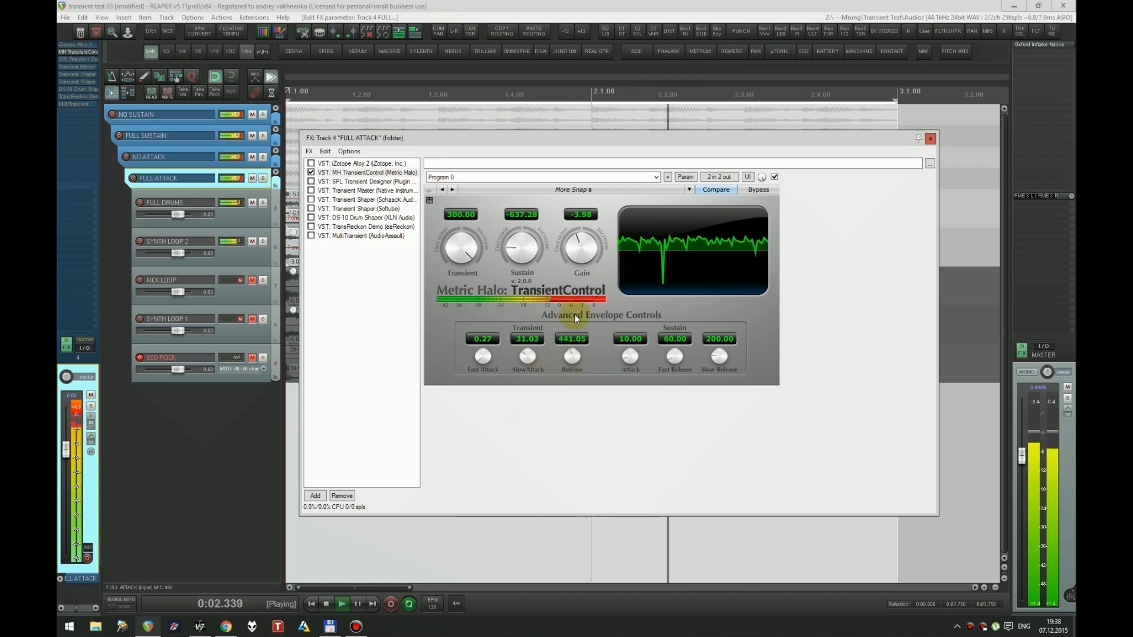
mouse_move(670, 364)
mouse_down()
mouse_move(664, 303)
mouse_move(672, 372)
mouse_up()
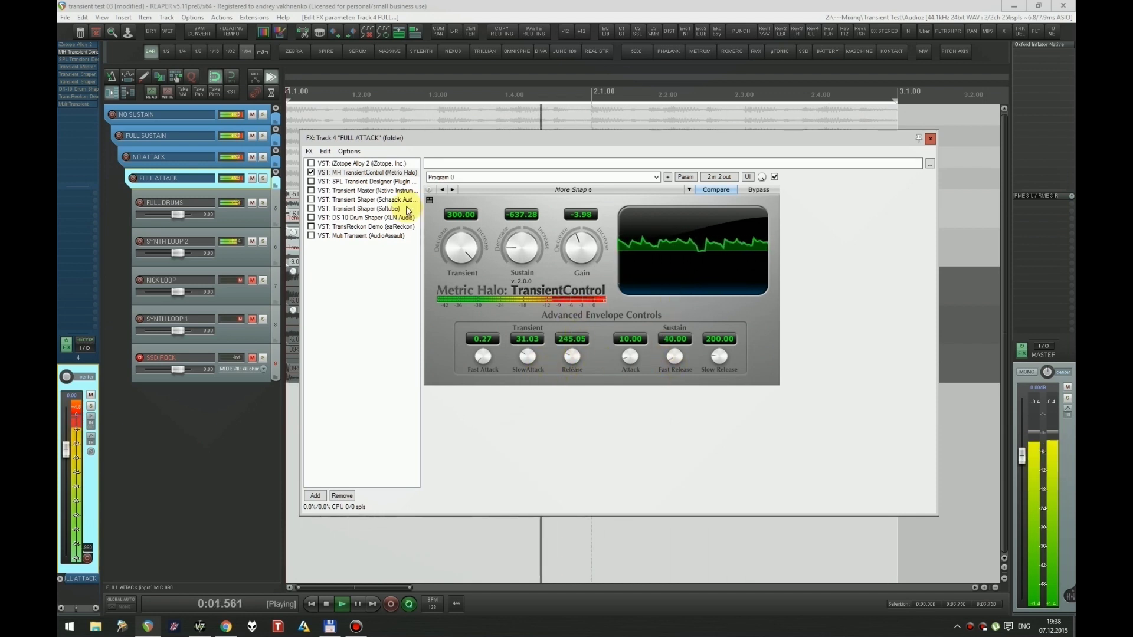
Step: Audition SPL Transient Designer and Transient Master in turn in the FULL ATTACK chain
ctrl+click(349, 182)
key(ctrl+b)
click(353, 184)
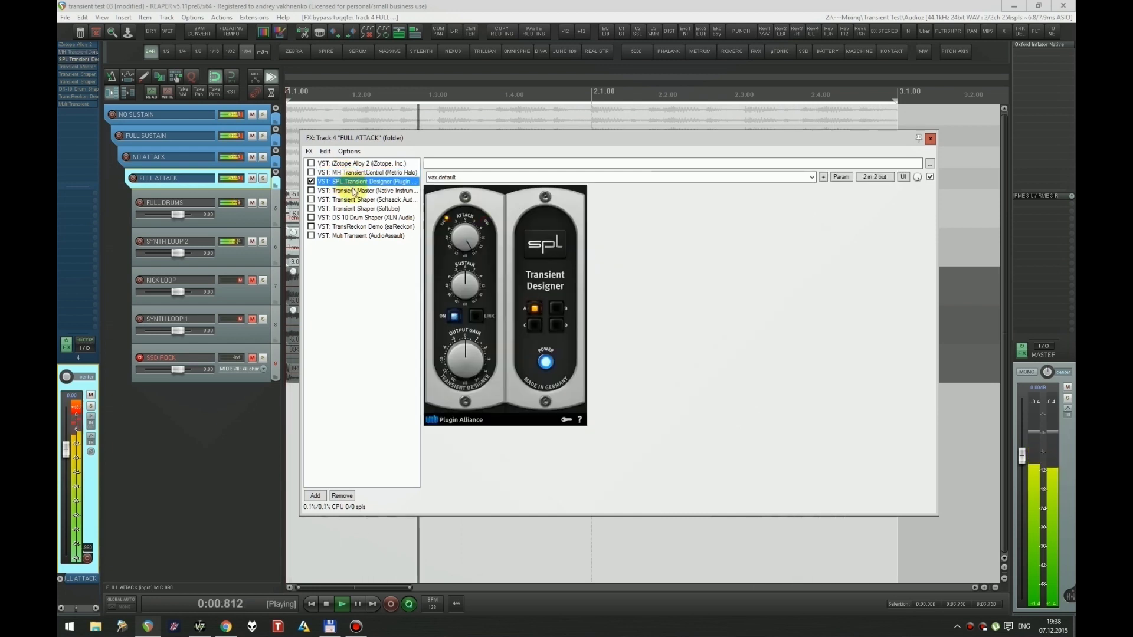
ctrl+click(354, 191)
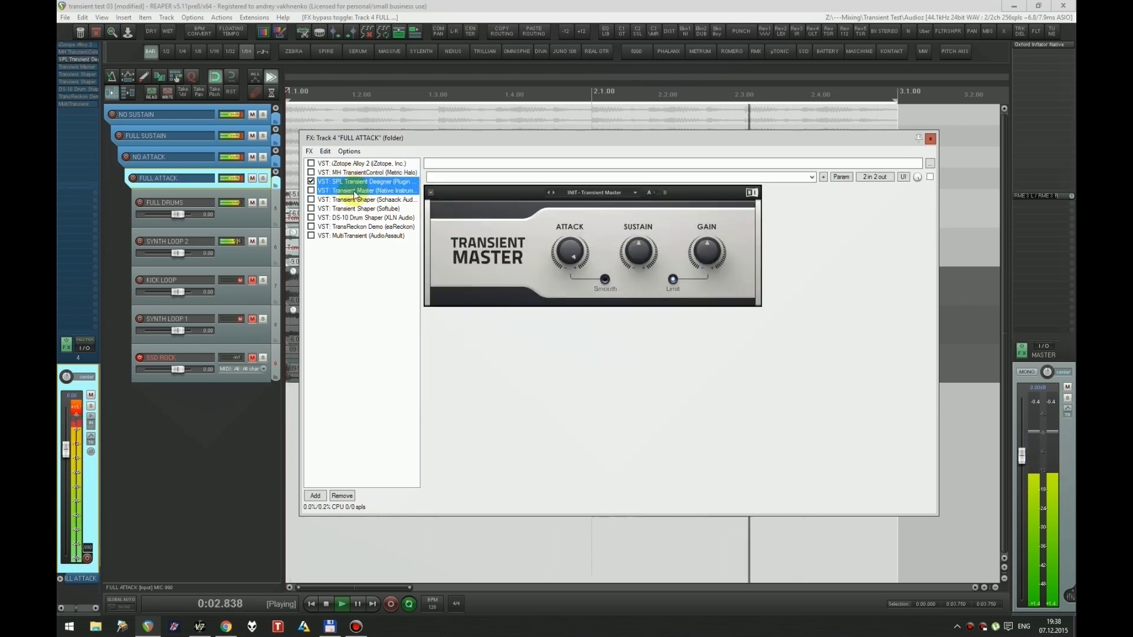
key(ctrl+b)
click(354, 191)
Step: Switch to Schaack Transient Shaper and compare its attack curve modes
ctrl+click(358, 200)
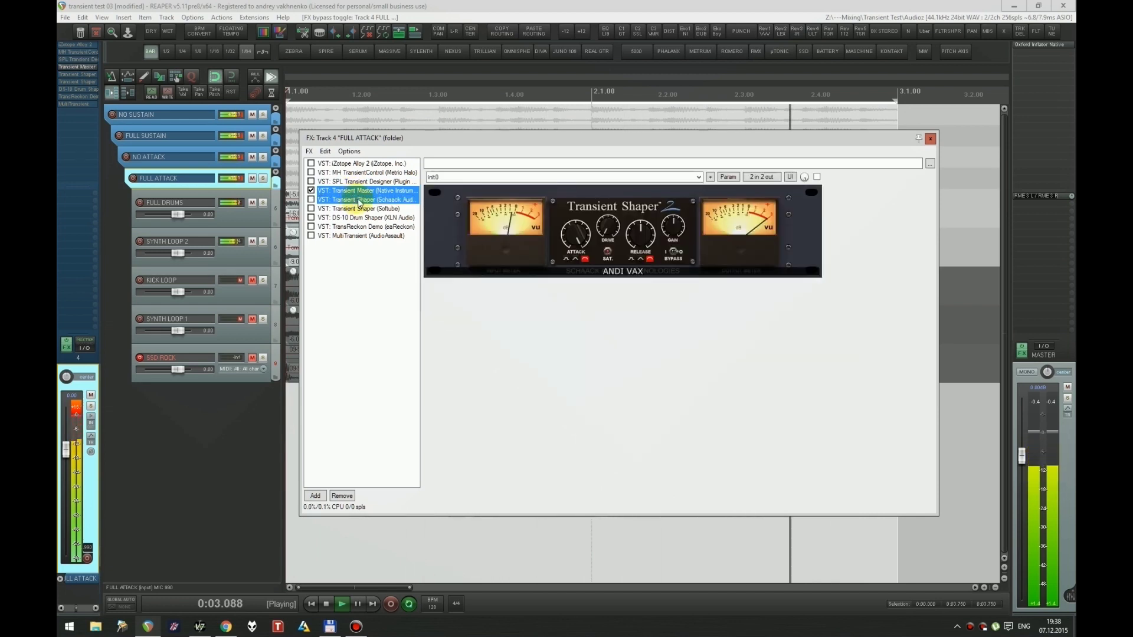
key(ctrl+b)
click(360, 204)
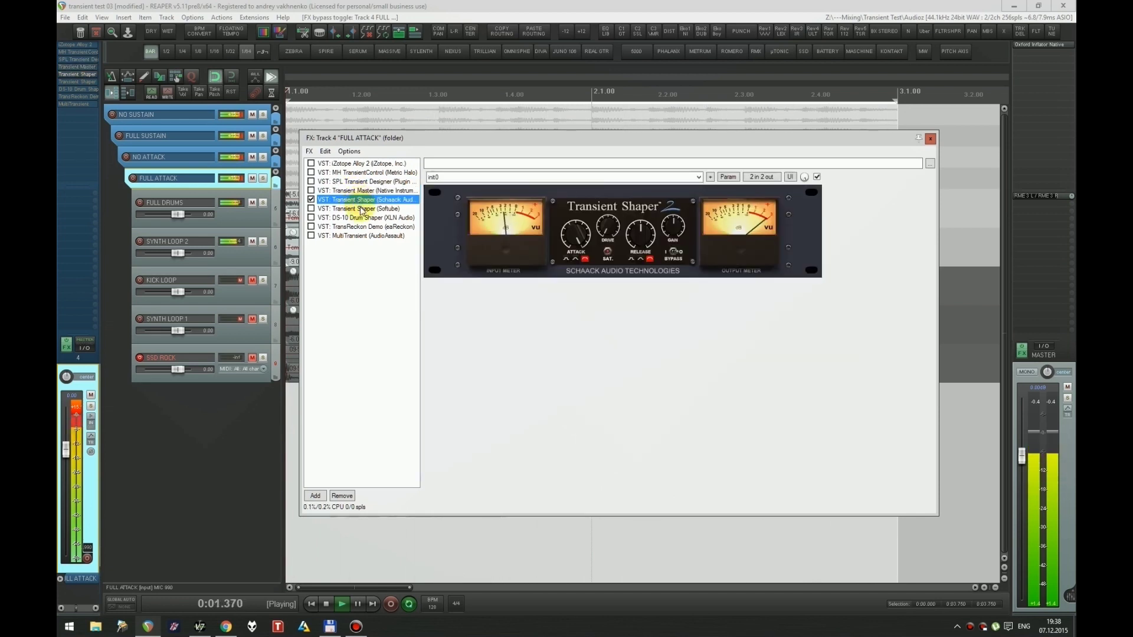
click(577, 260)
click(577, 260)
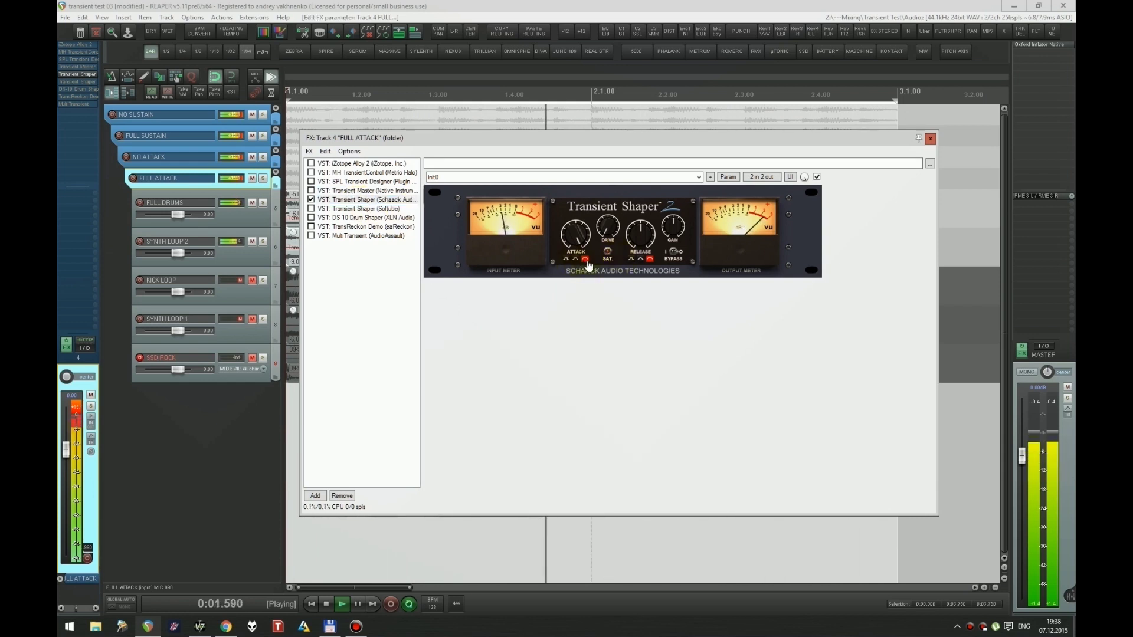
Step: Switch to Softube Transient Shaper and set its crossover frequency to 2750 Hz
ctrl+click(364, 210)
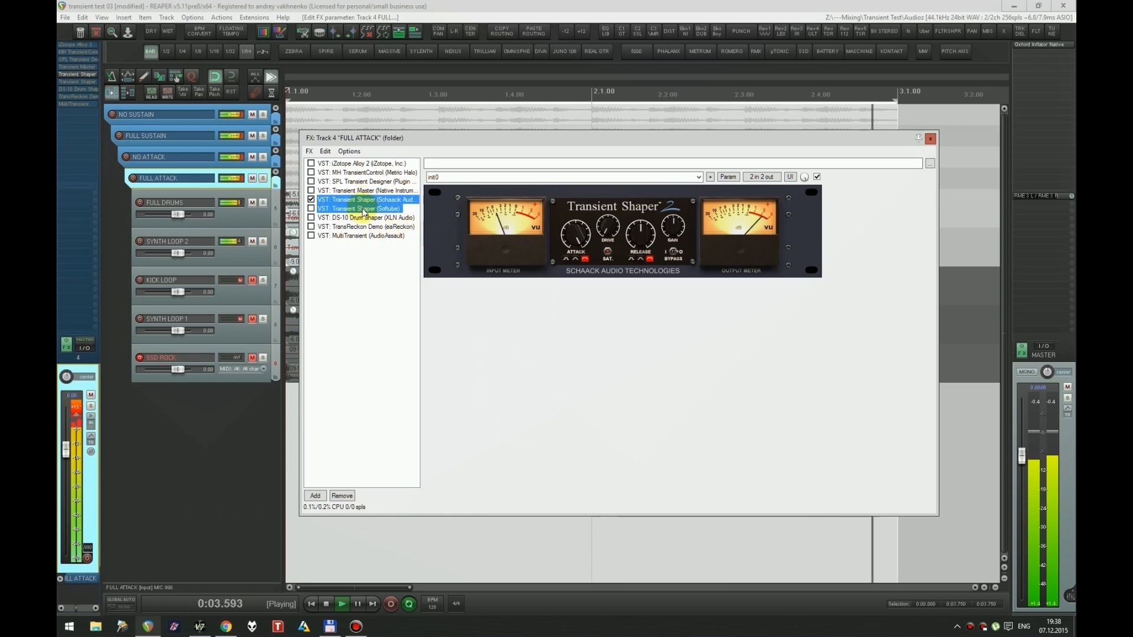
key(ctrl+b)
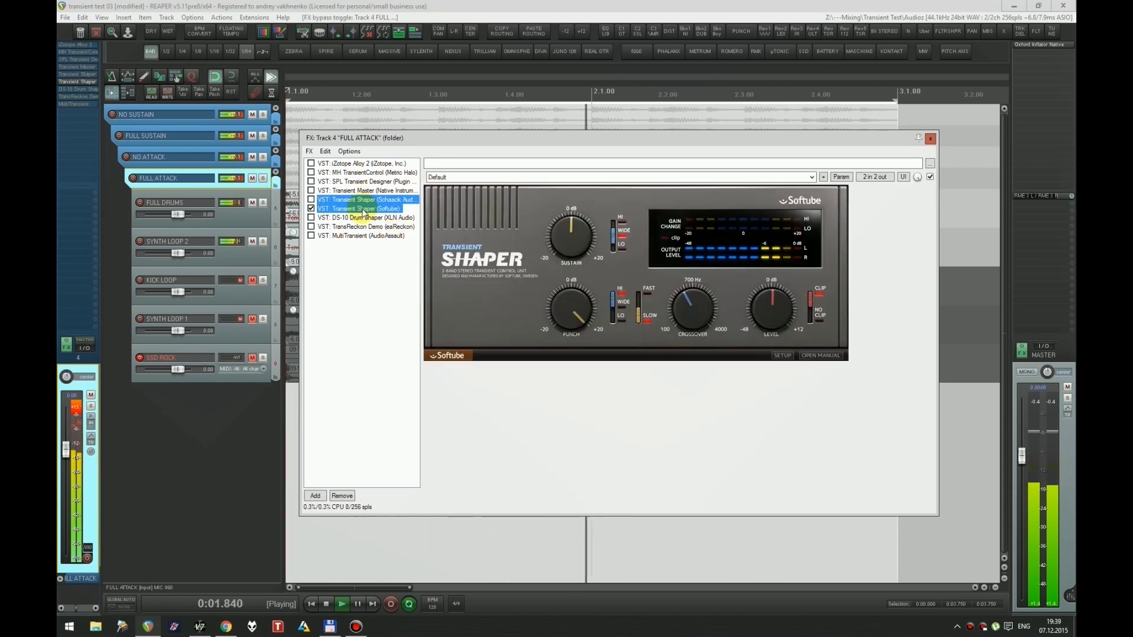
drag(613, 307, 683, 264)
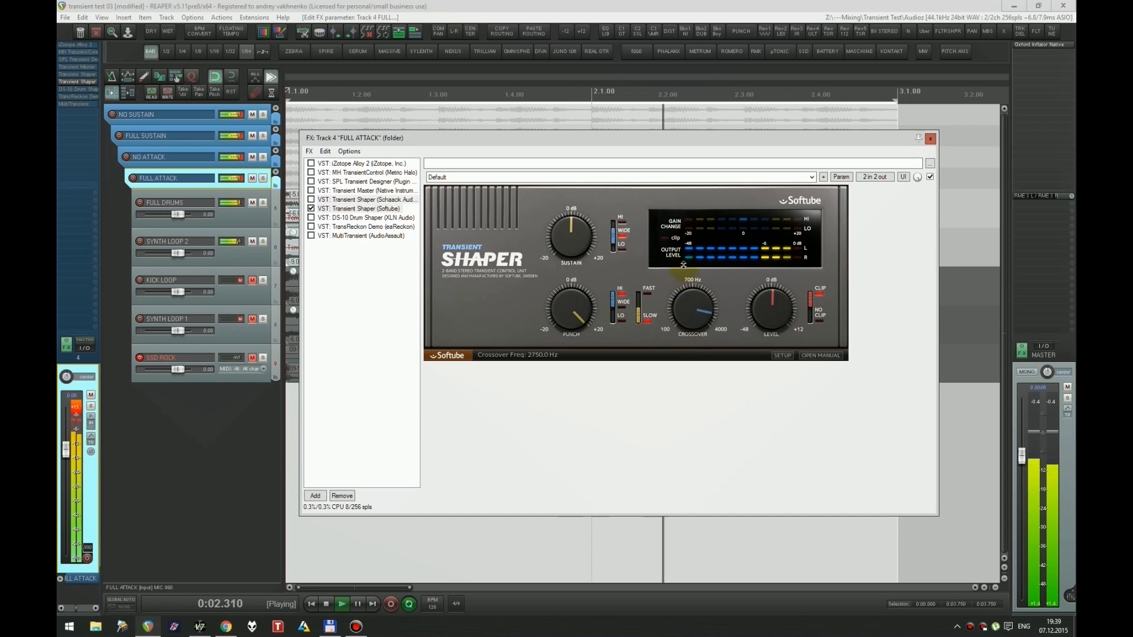
Step: Switch to DS-10 Drum Shaper and compare its Smooth and Natural characters
click(371, 219)
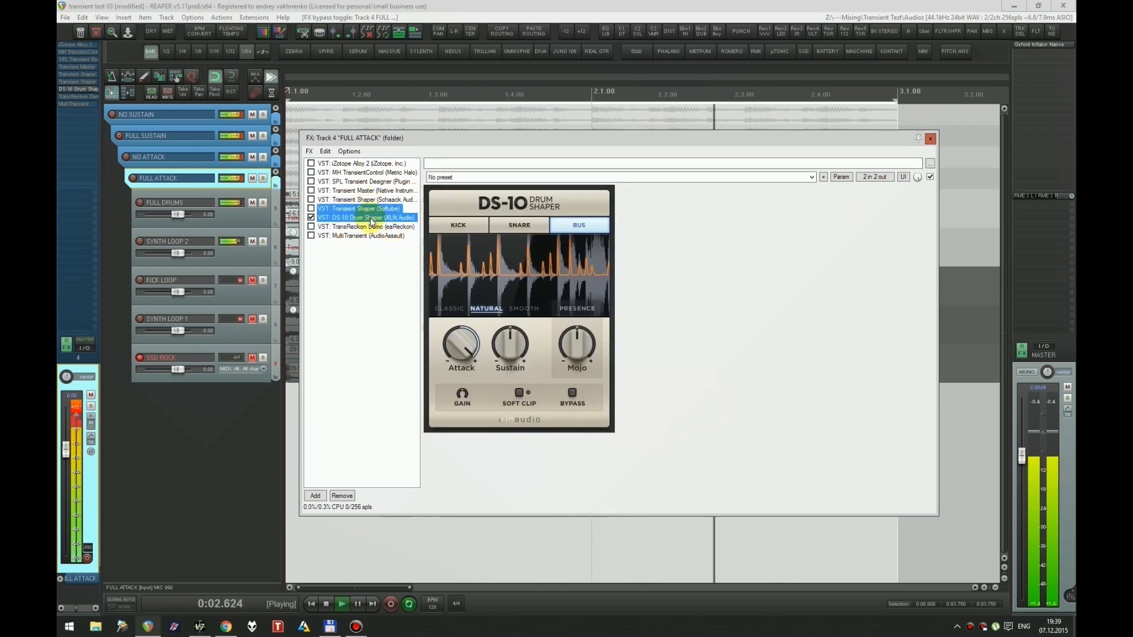
click(523, 309)
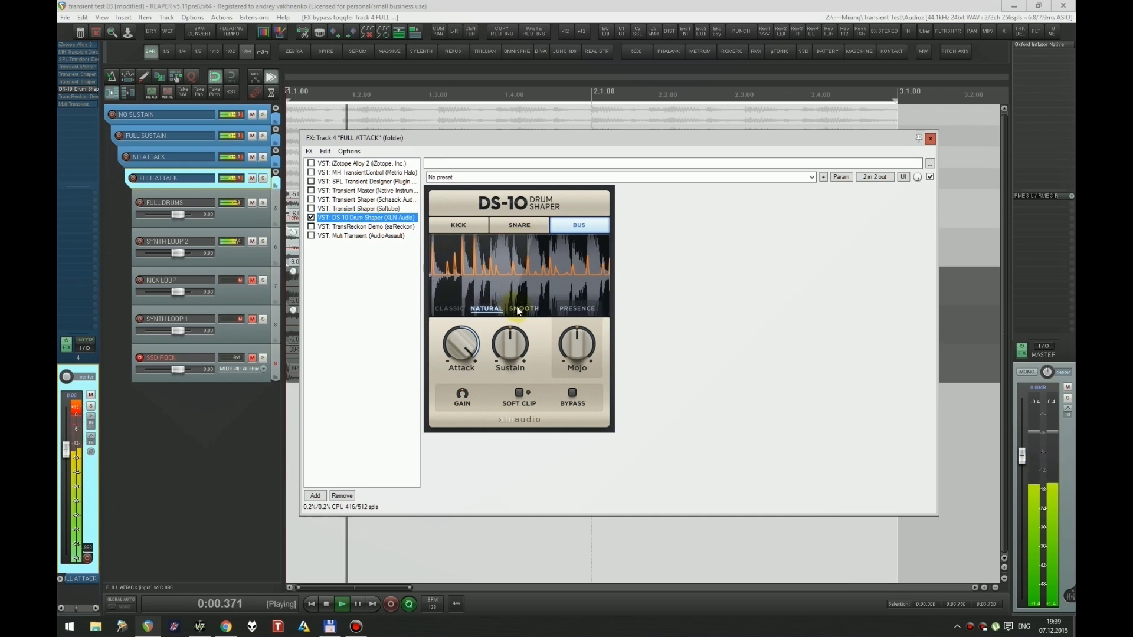
click(481, 308)
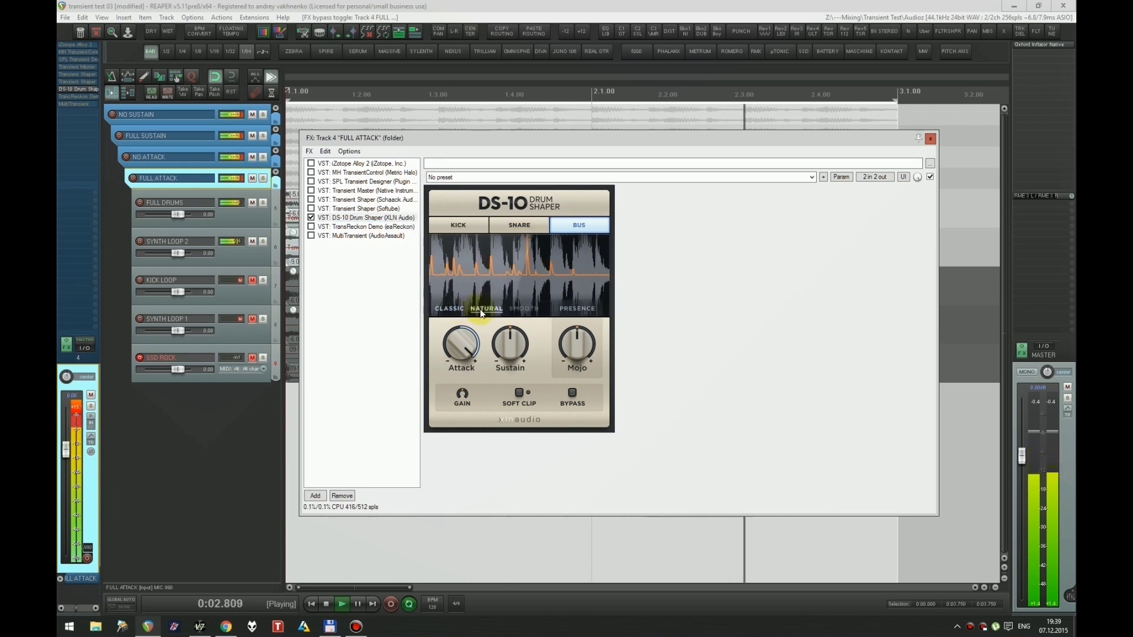
Step: Compare the Snare, Kick and Bus modes of DS-10 Drum Shaper with Mojo at 0%, ending on Bus
click(491, 227)
double_click(578, 345)
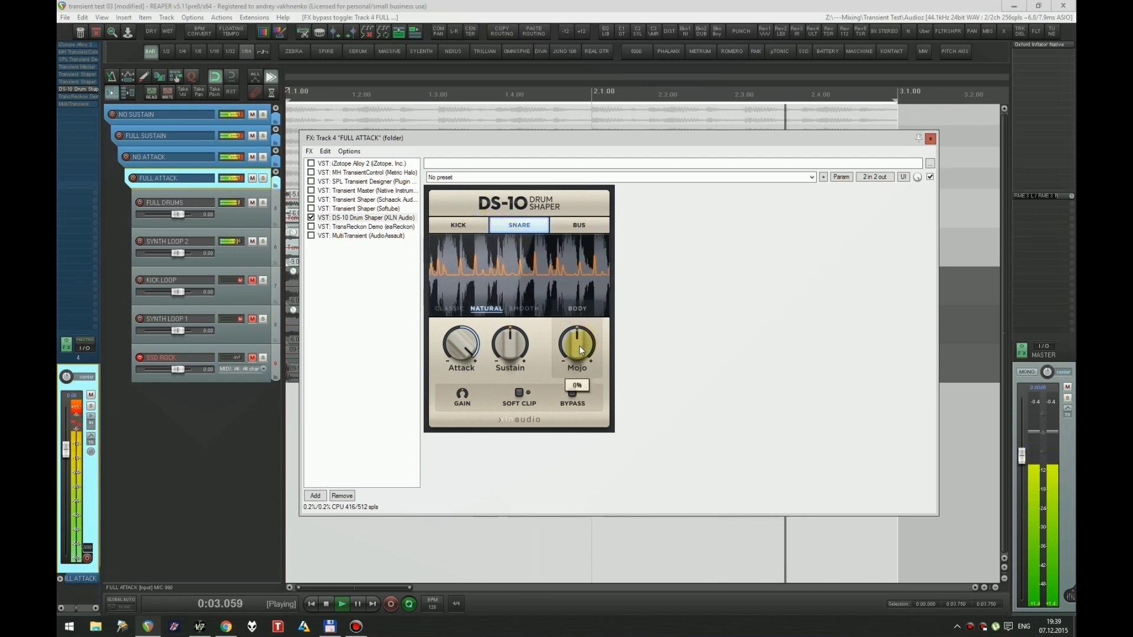
click(476, 227)
click(510, 227)
click(564, 229)
click(390, 218)
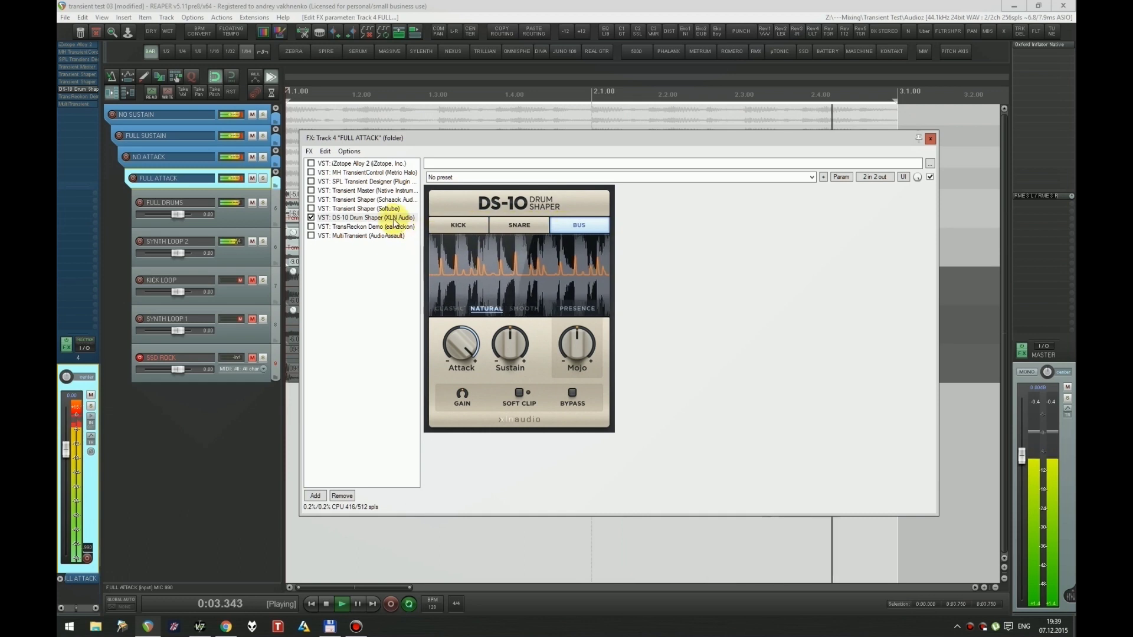
Step: Switch the FULL ATTACK chain to TransReckon Demo, dismiss its credits screen and audition its 100% attack boost
click(389, 226)
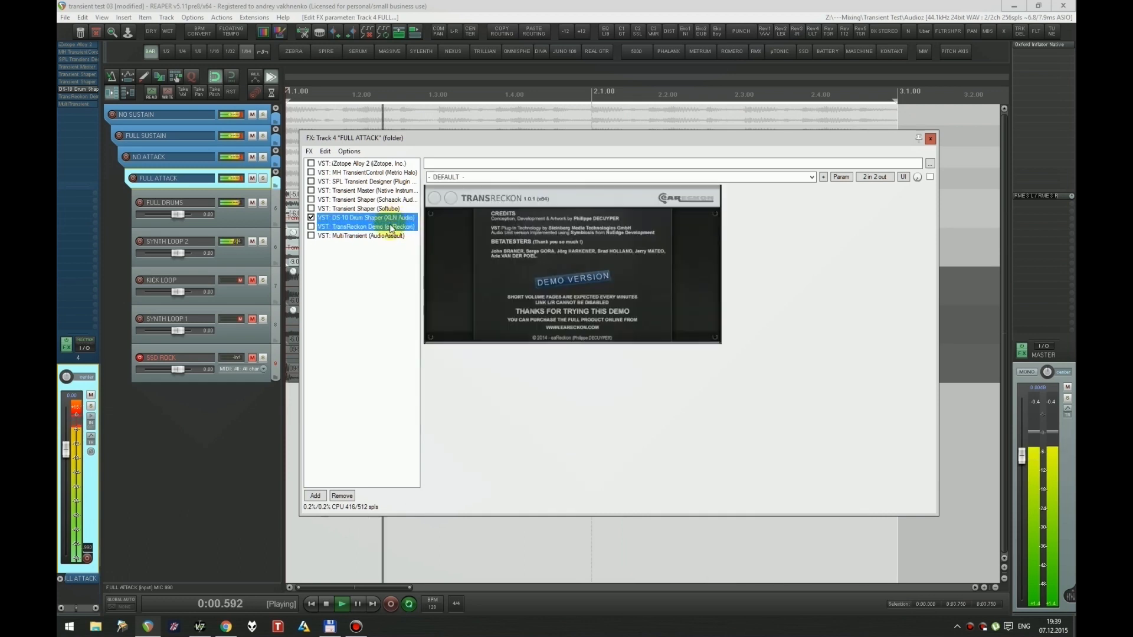
click(463, 247)
click(525, 221)
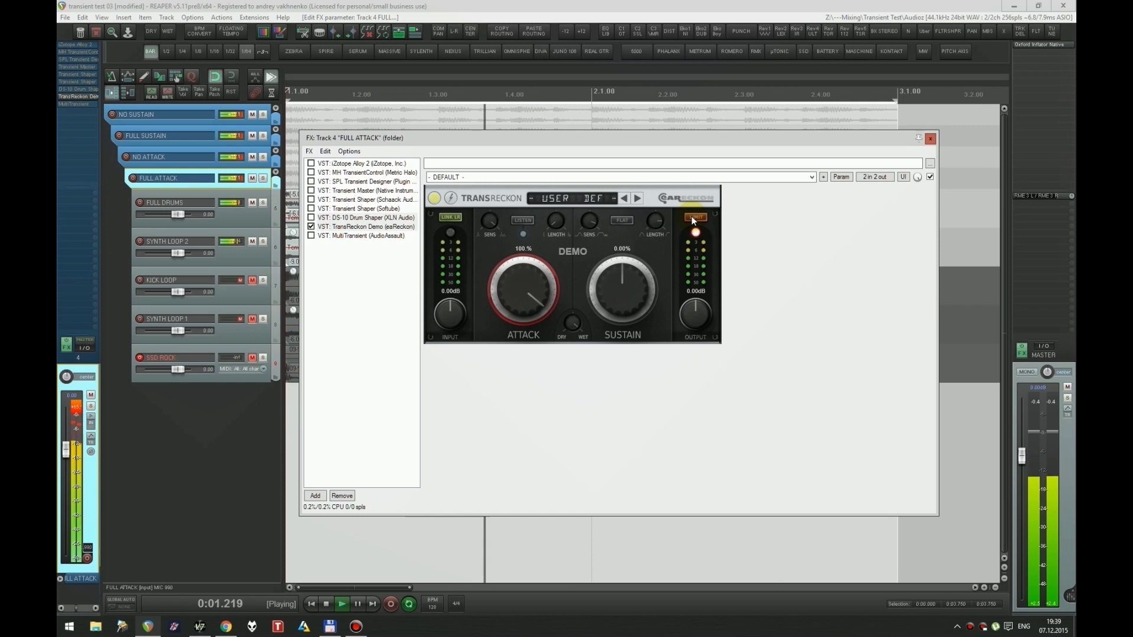
Step: Compare TransReckon Demo with MH TransientControl on the playing drum and synth loops, returning to TransReckon Demo
click(354, 227)
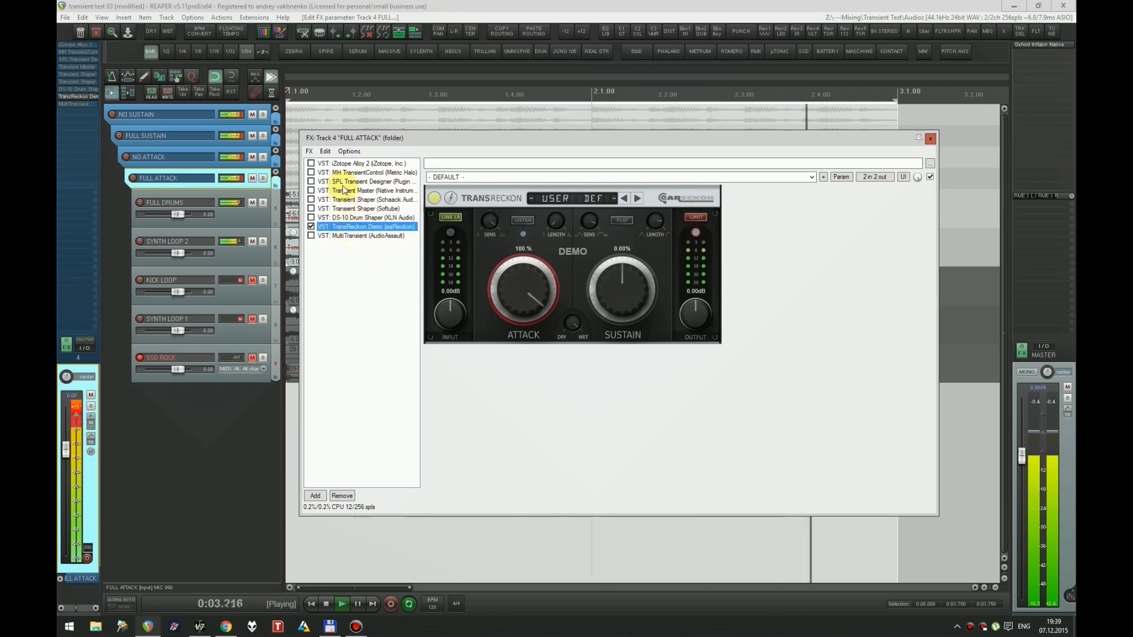
click(345, 172)
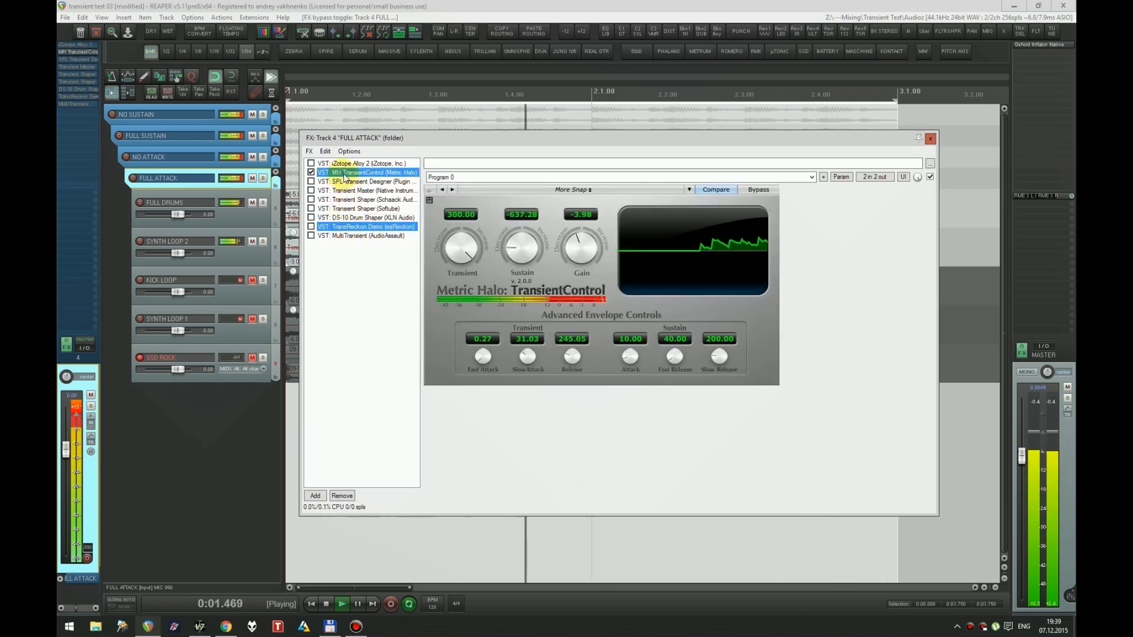
click(355, 228)
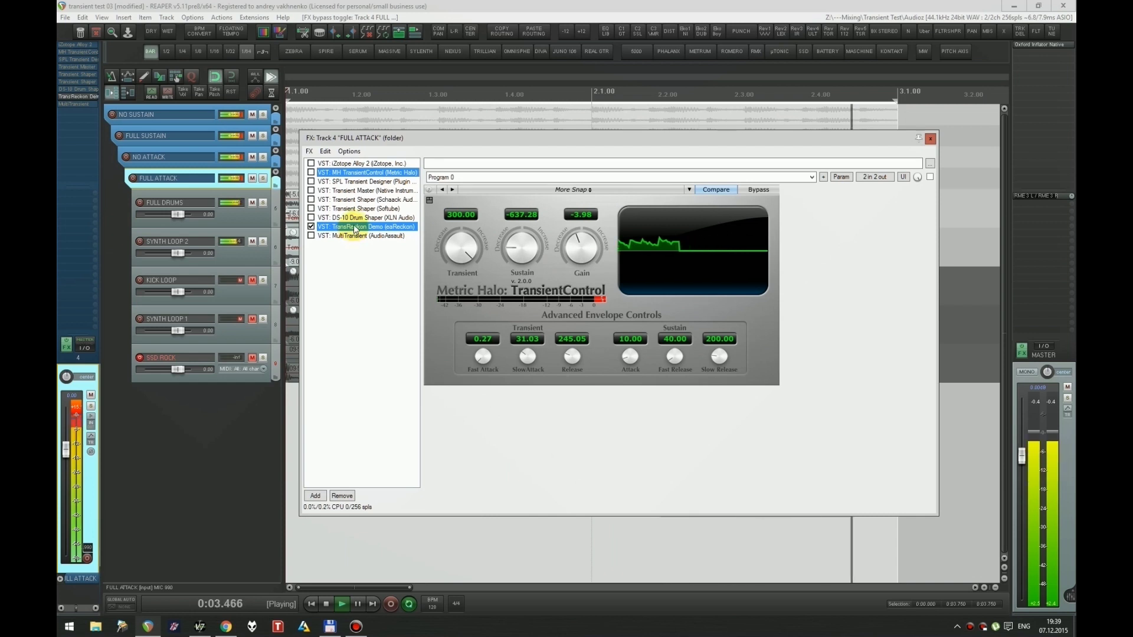
Step: Switch to MultiTransient, compare it with iZotope Alloy 2 during playback, and stop playback with MultiTransient enabled
click(356, 236)
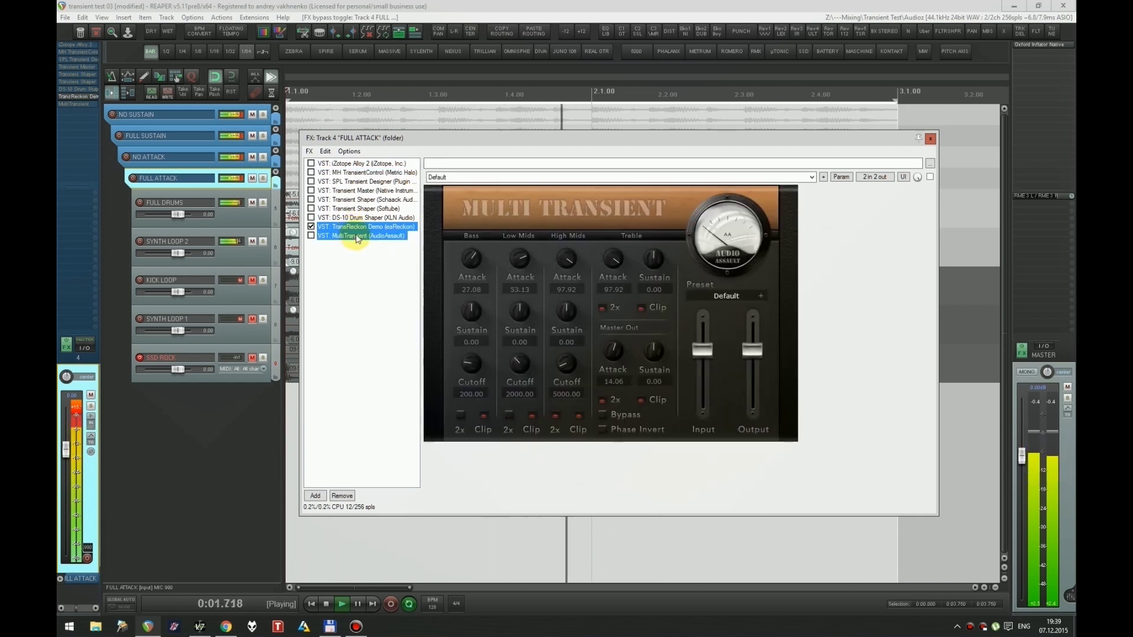
click(356, 237)
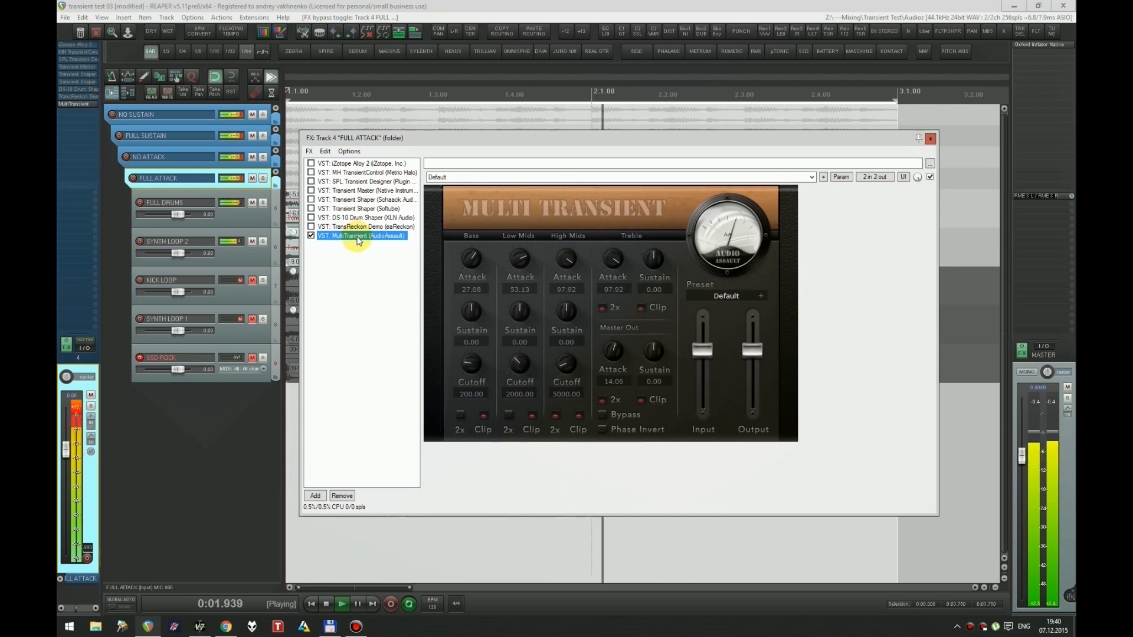
click(360, 165)
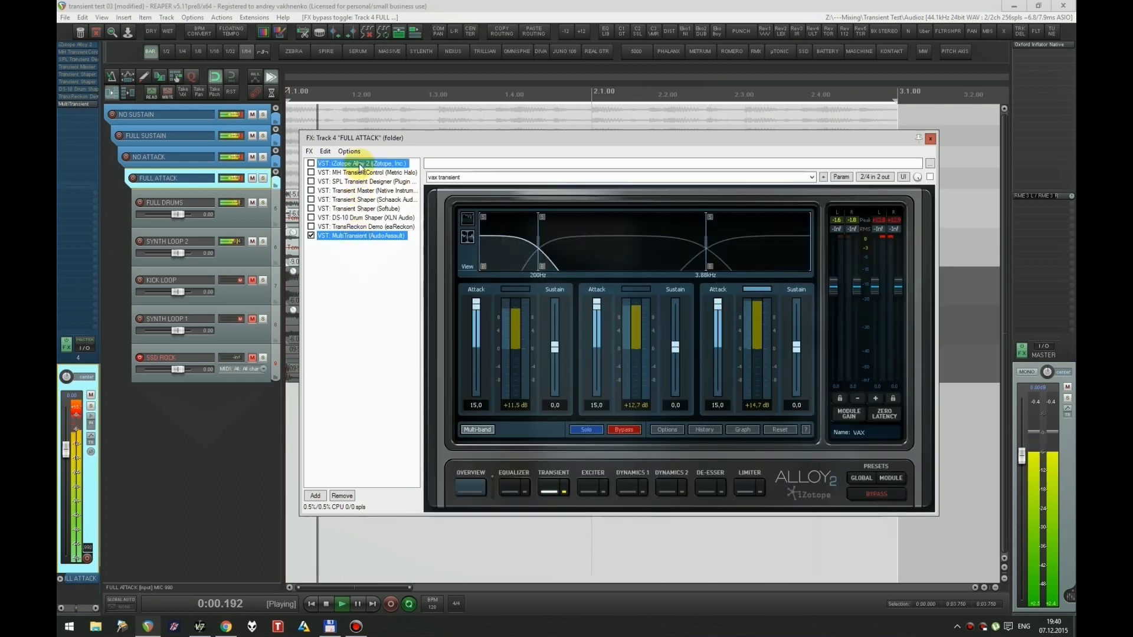
key(ctrl+b)
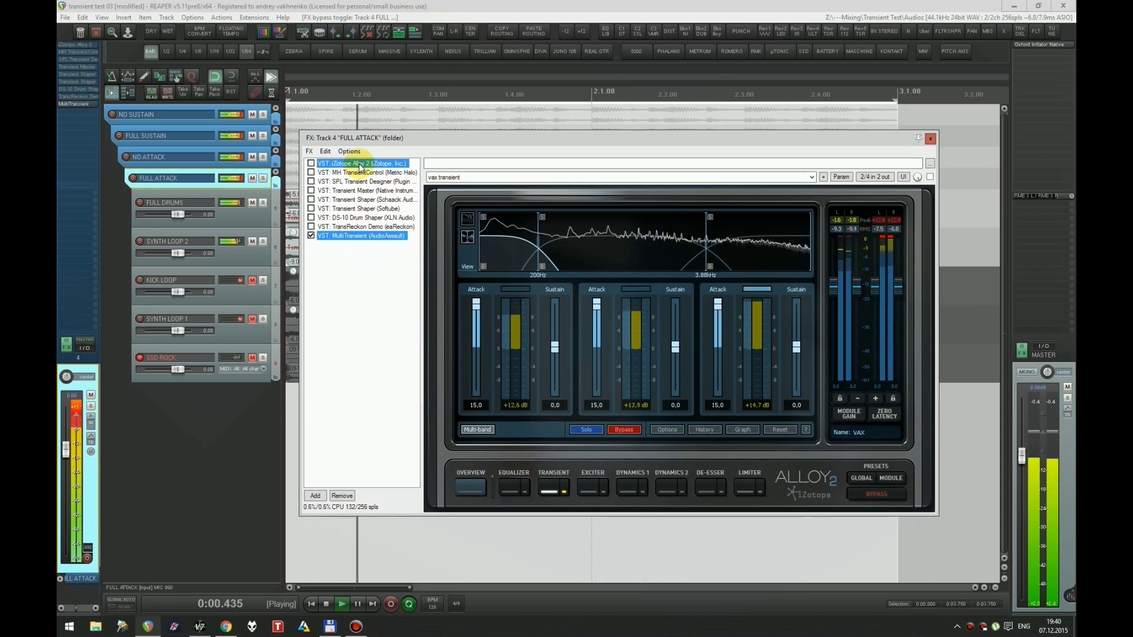
key(ctrl+b)
click(369, 259)
key(space)
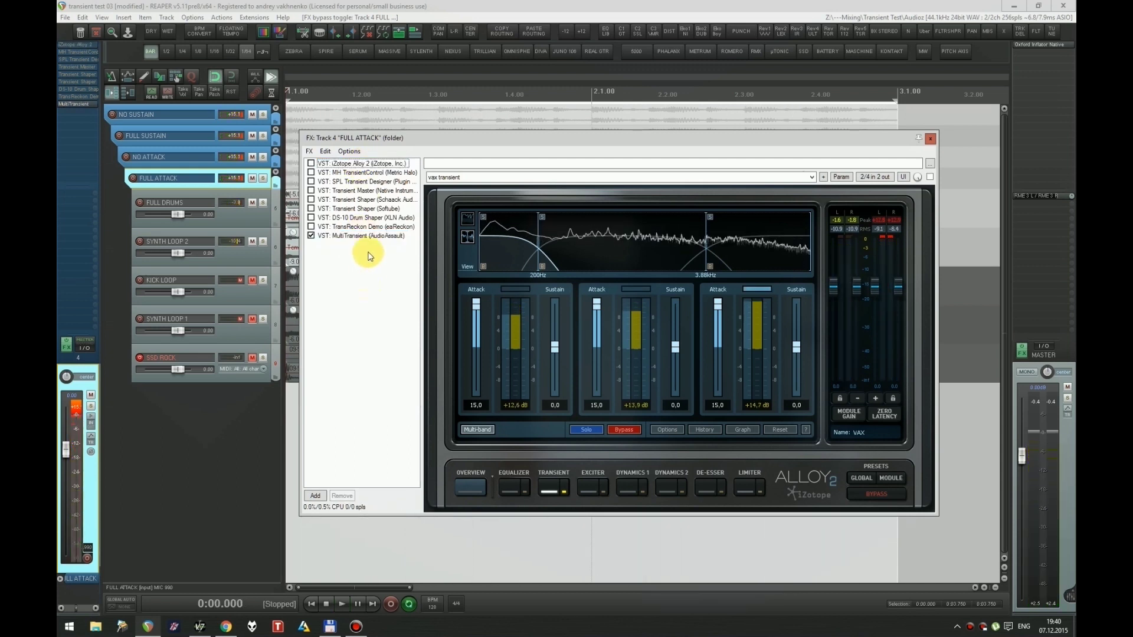
Step: Review the Alloy 2 and MultiTransient attack settings and replay the loops briefly to compare the two plugins
click(358, 165)
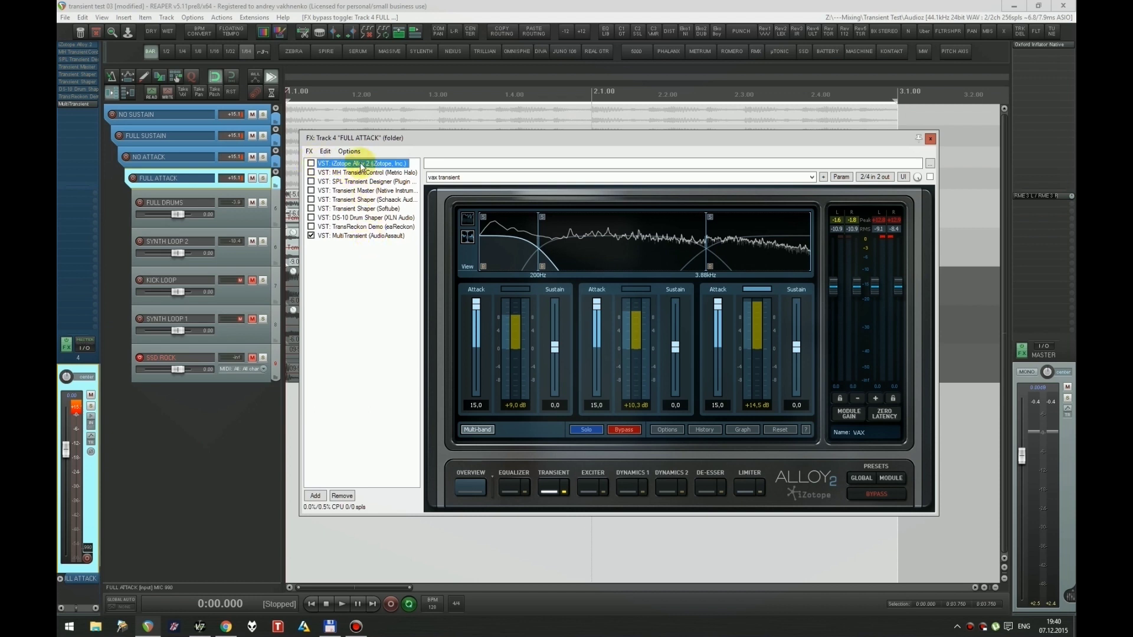
click(373, 236)
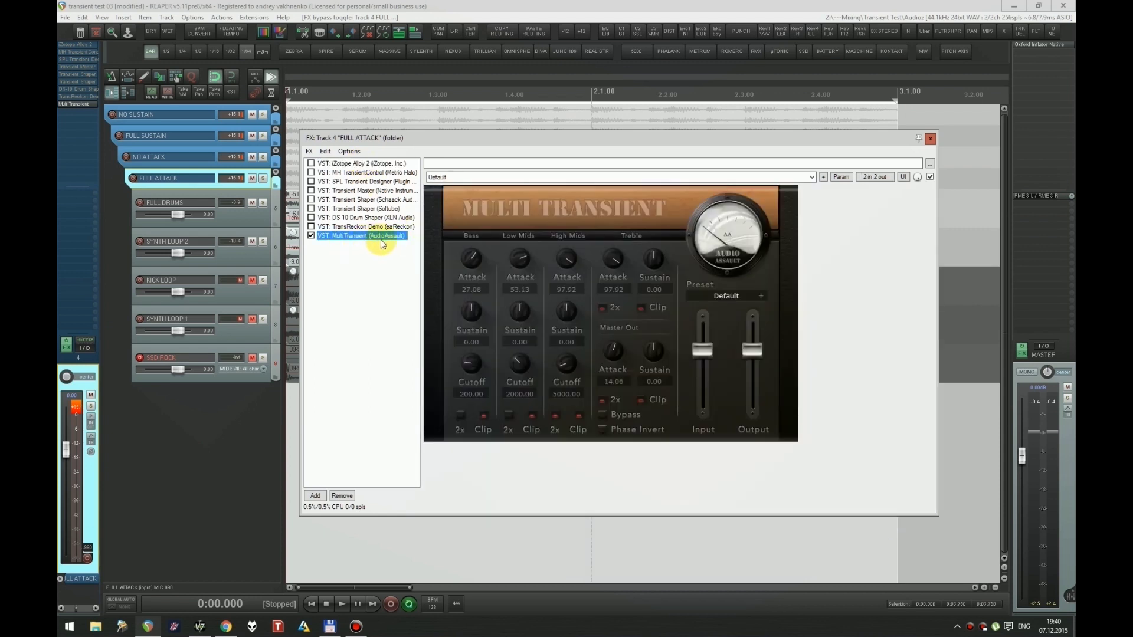
click(363, 164)
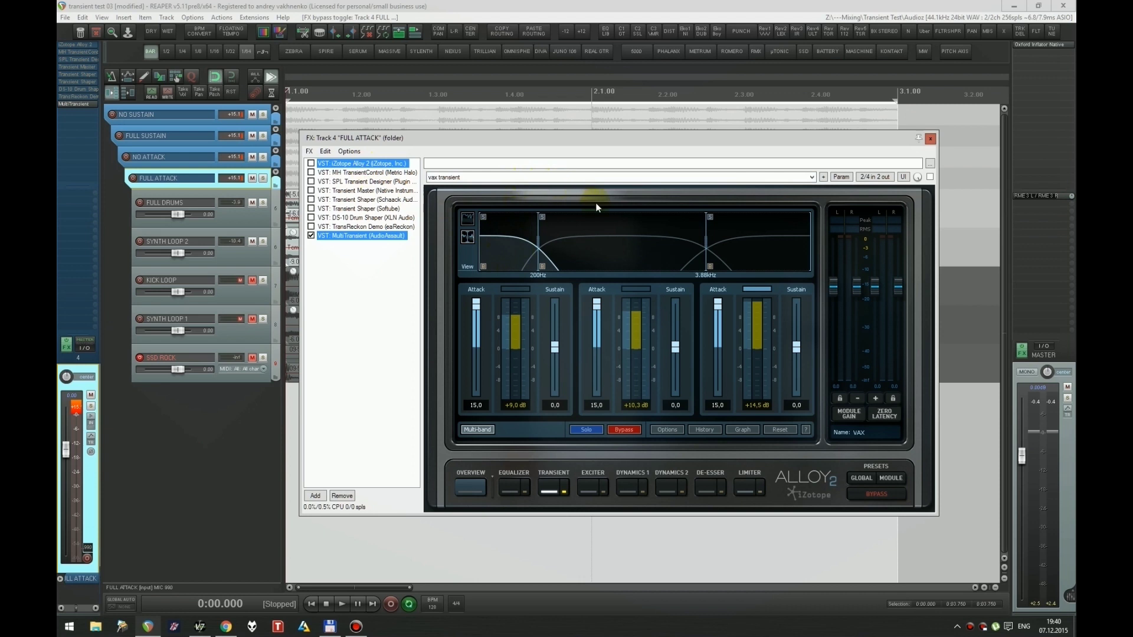
key(space)
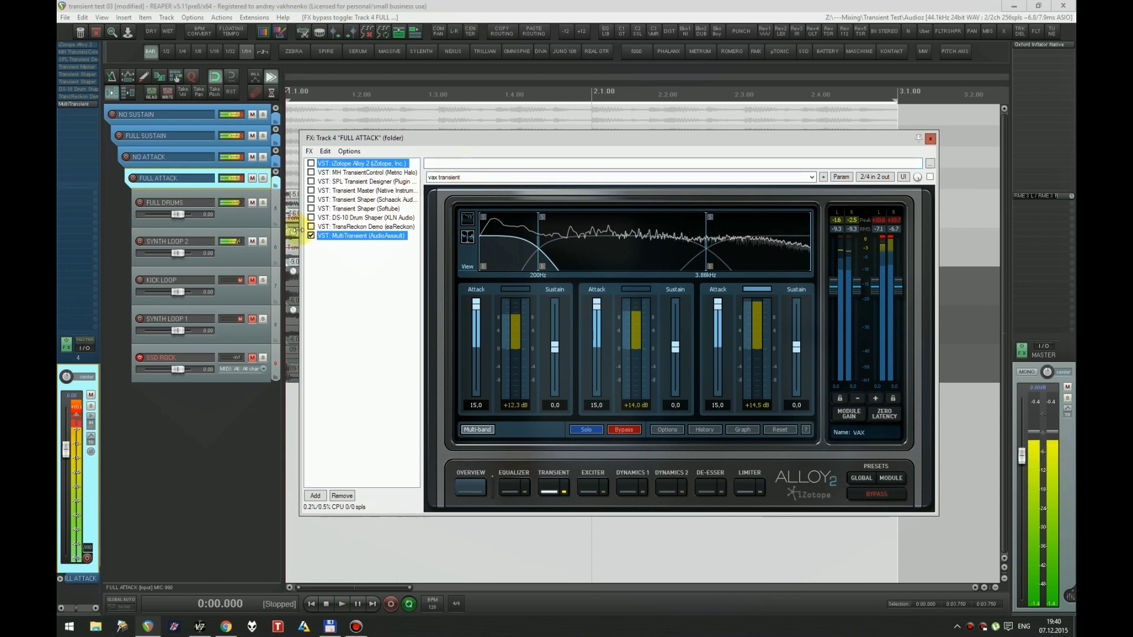
key(space)
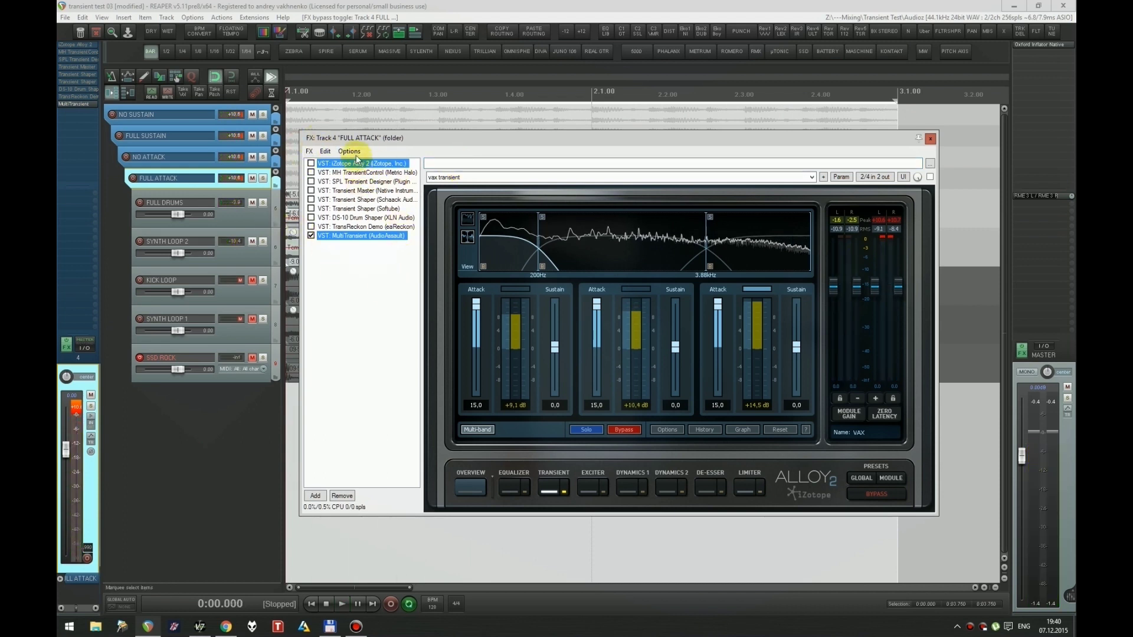
Step: Play the loops through DS-10 Drum Shaper and TransReckon Demo to compare them, stopping playback on TransReckon Demo
click(361, 218)
shift+click(348, 236)
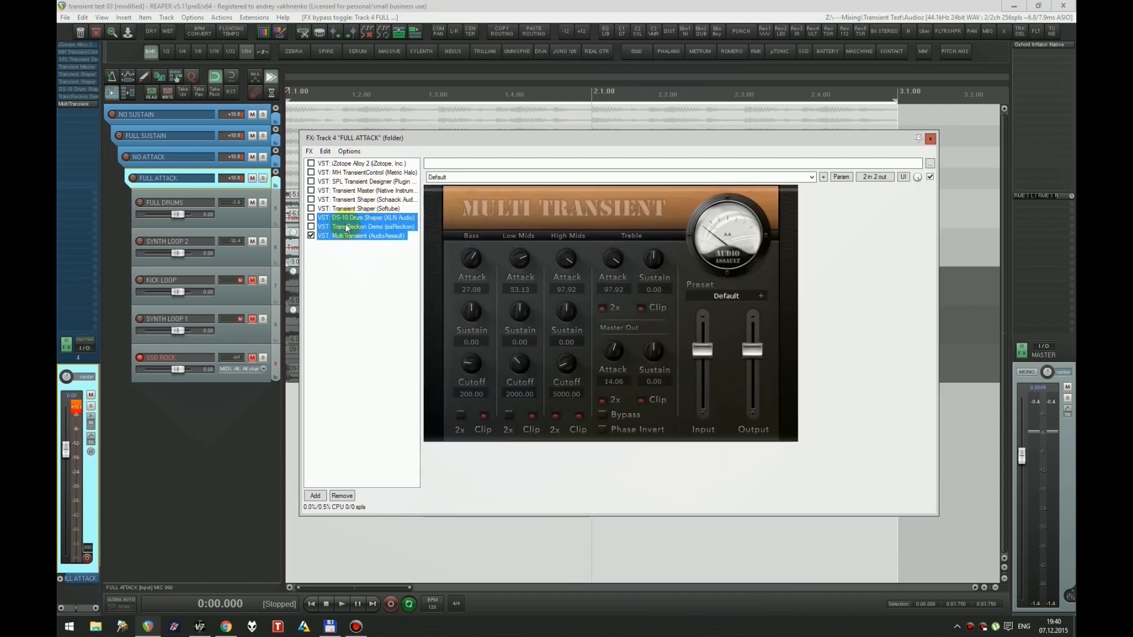
click(348, 226)
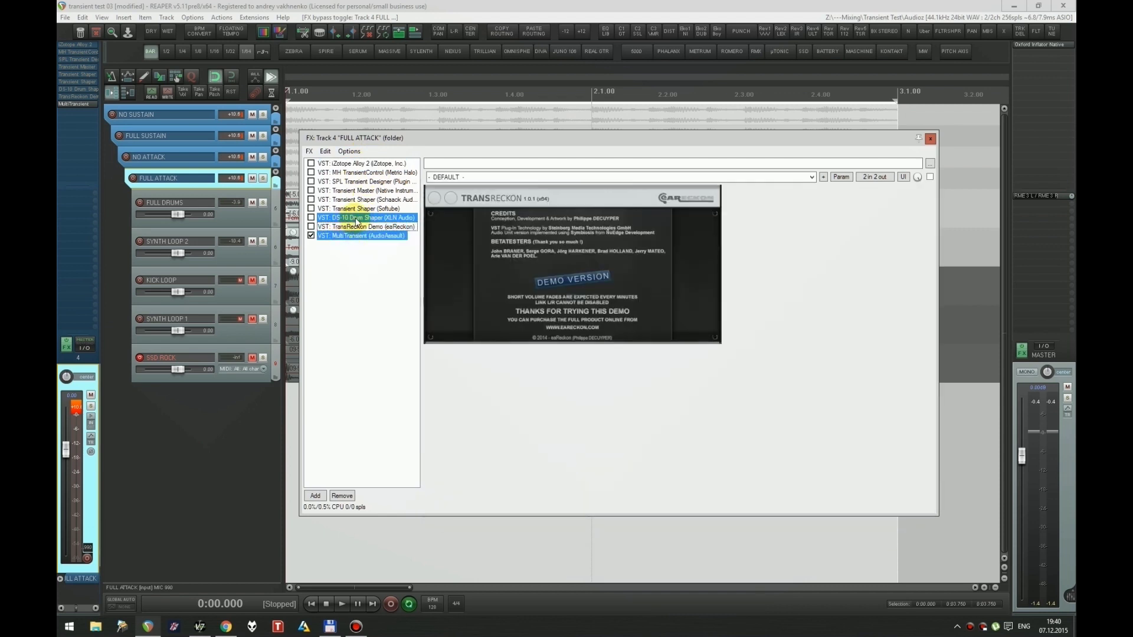
key(space)
click(353, 218)
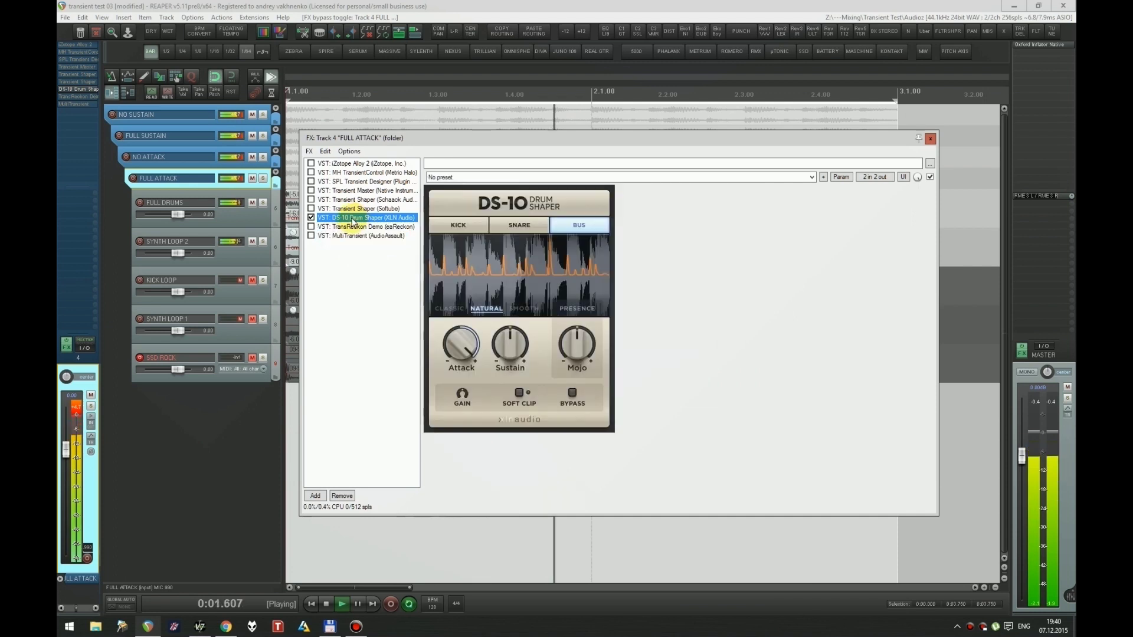
shift+click(354, 227)
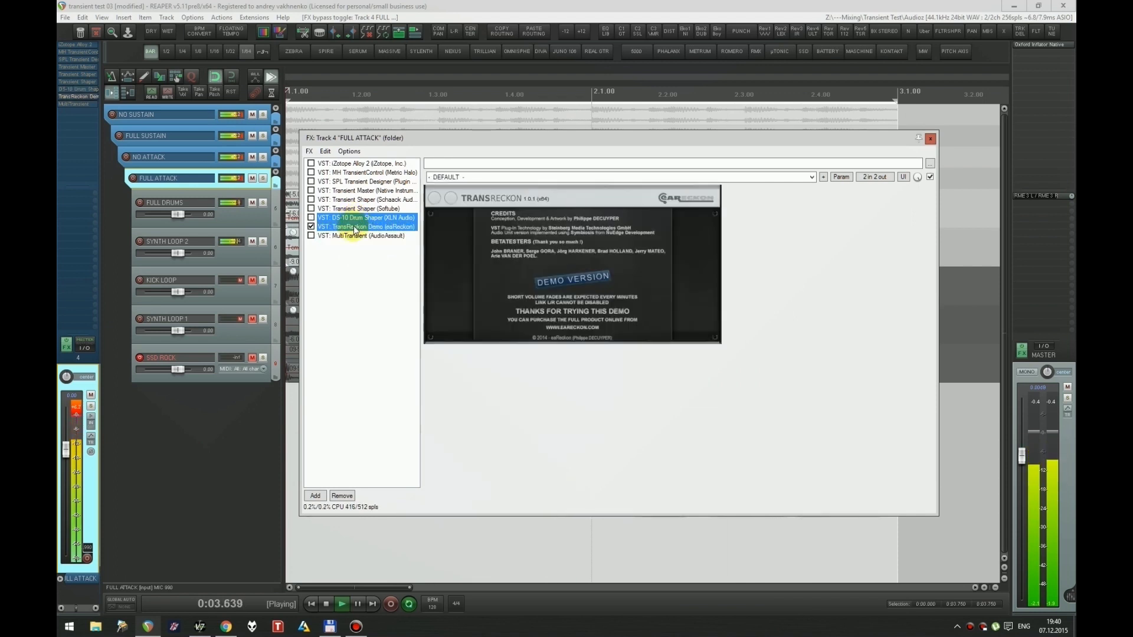
key(space)
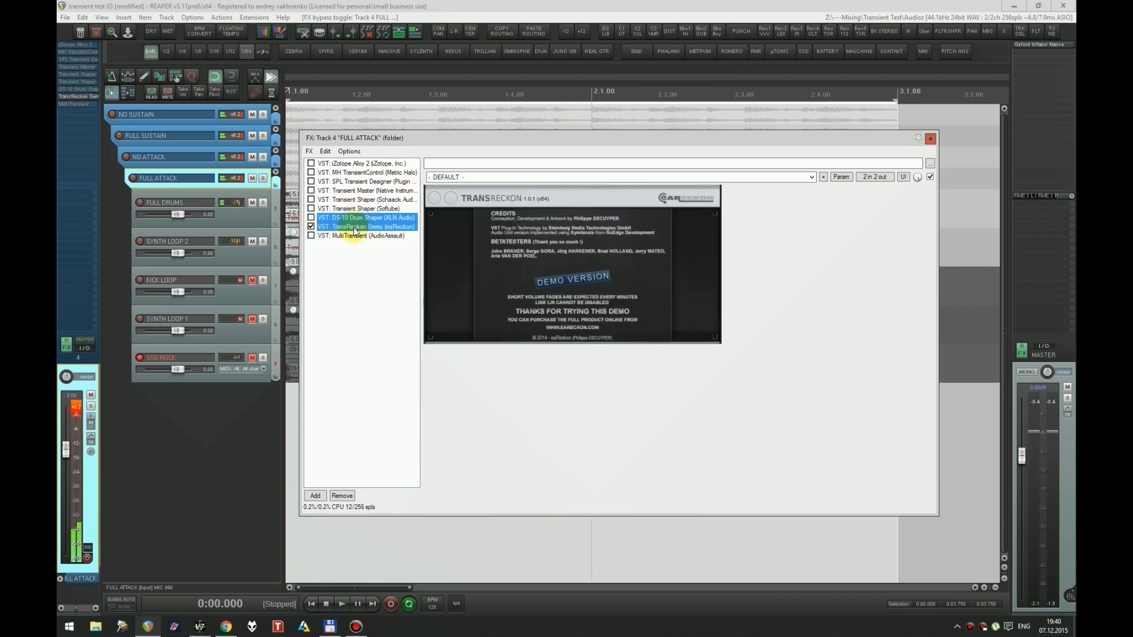
Step: Review the TransReckon Demo controls against MultiTransient and close the FULL ATTACK effects chain
click(354, 229)
click(462, 251)
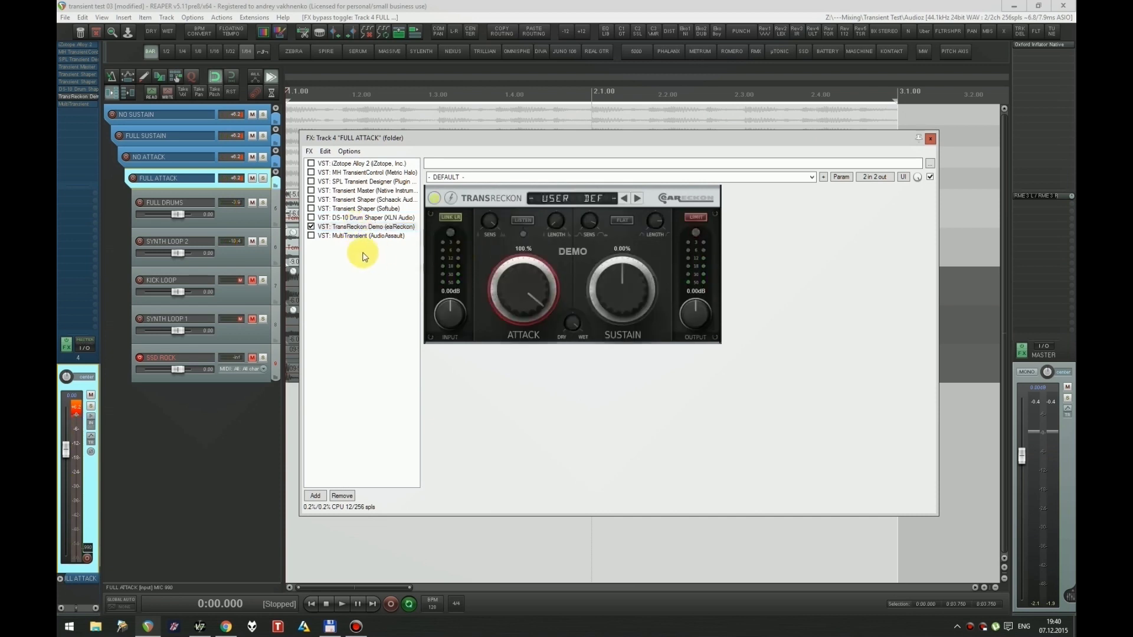
click(352, 228)
click(362, 236)
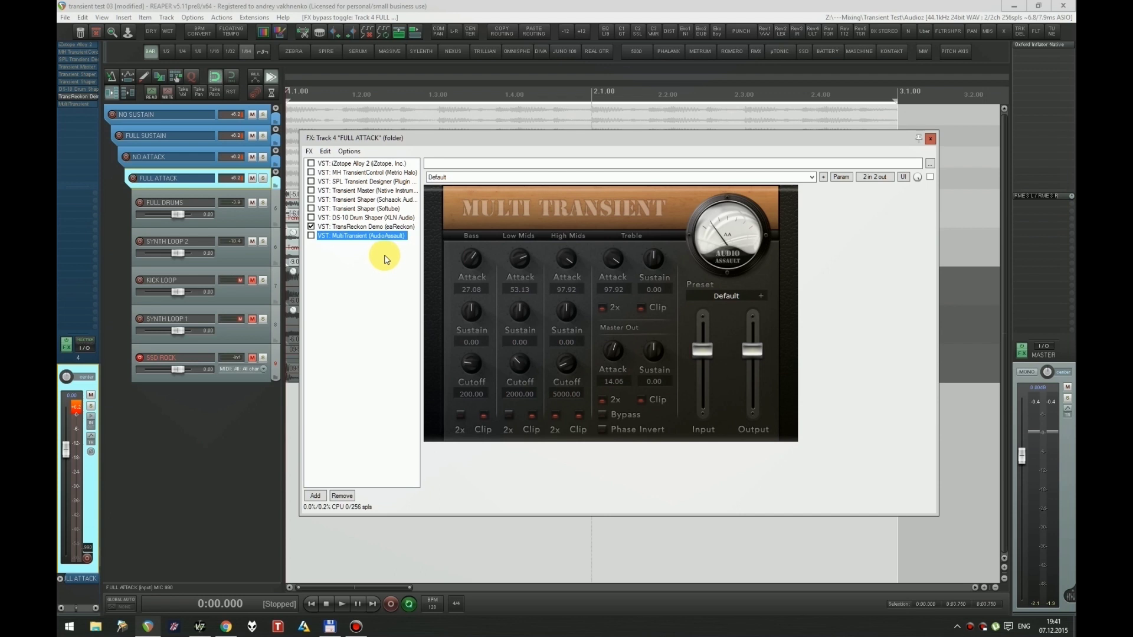
click(351, 228)
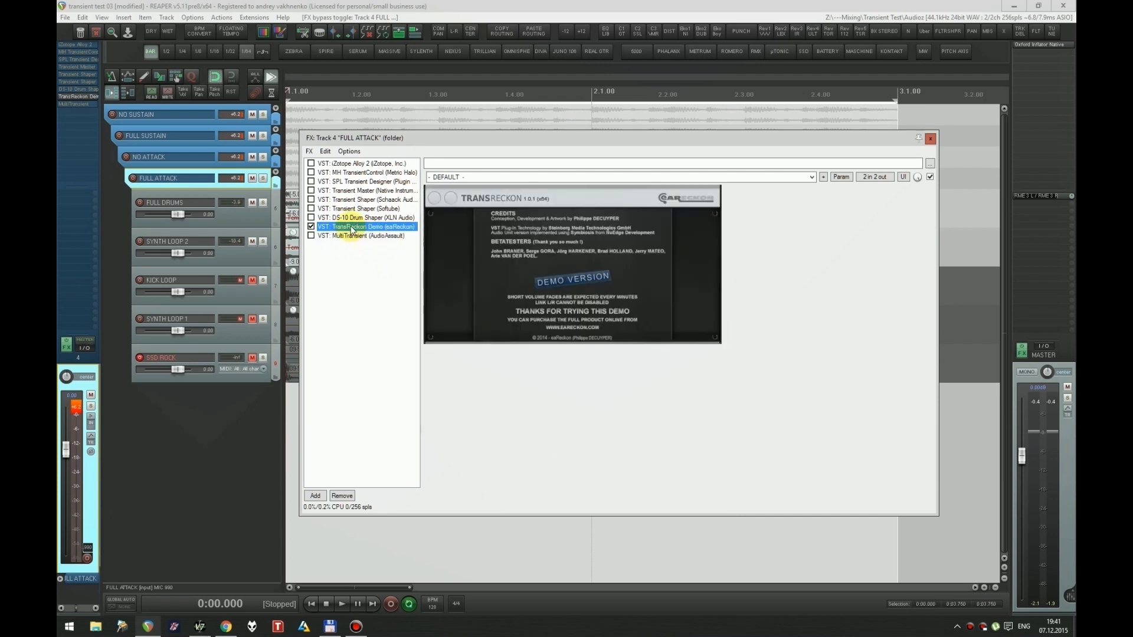
key(Escape)
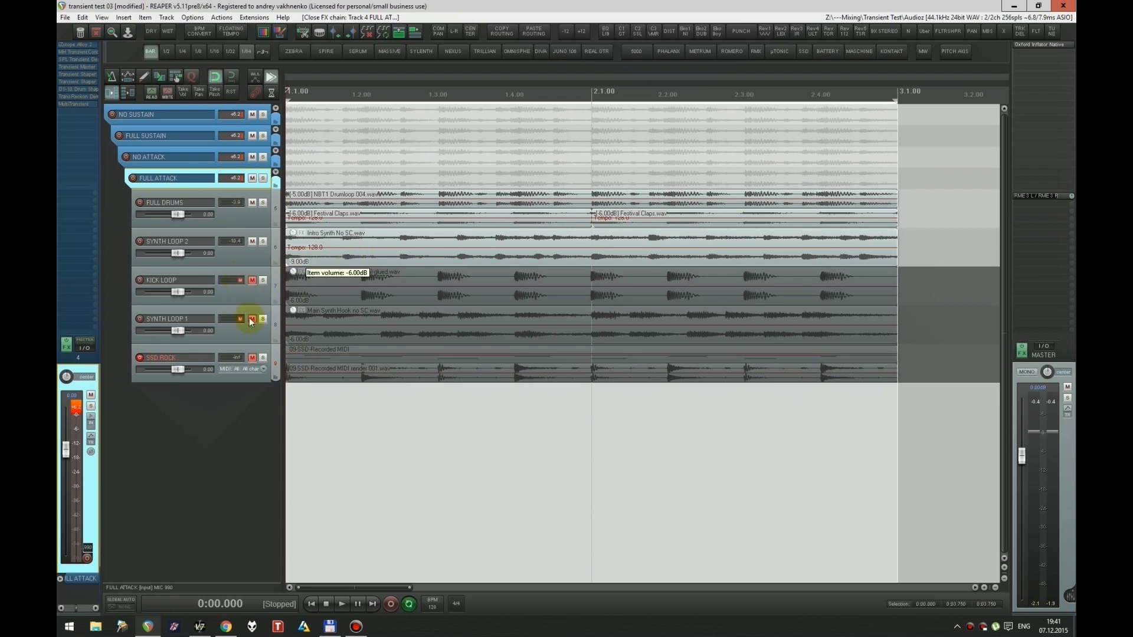
Step: Solo the SSD ROCK track and start playback with the FULL ATTACK folder's effects chain open
click(232, 351)
click(262, 357)
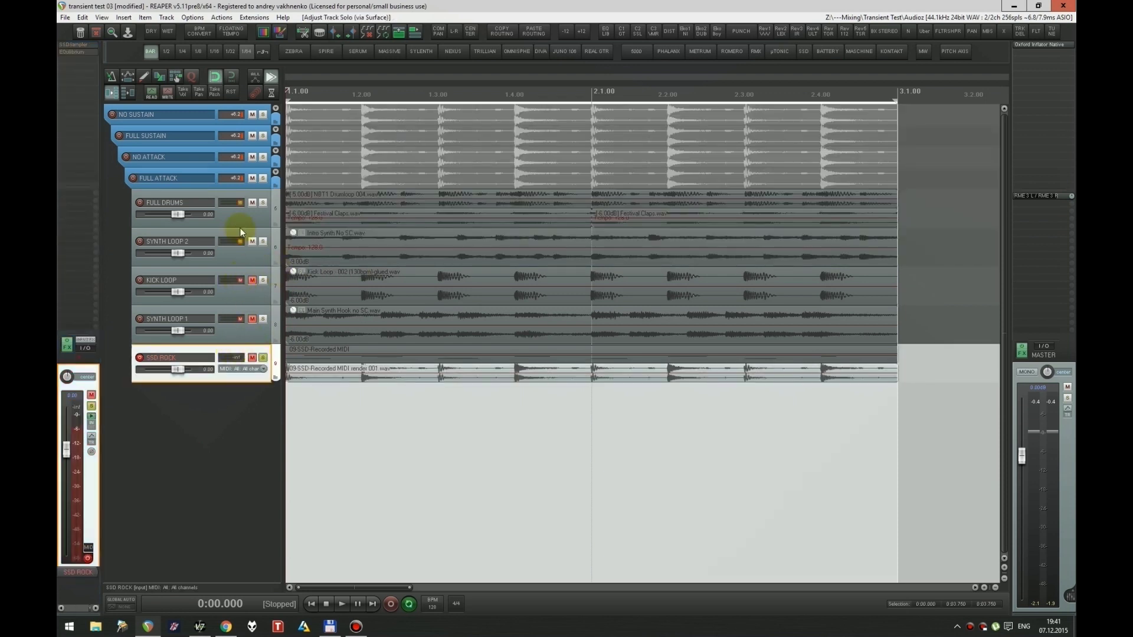
key(space)
click(204, 179)
key(f)
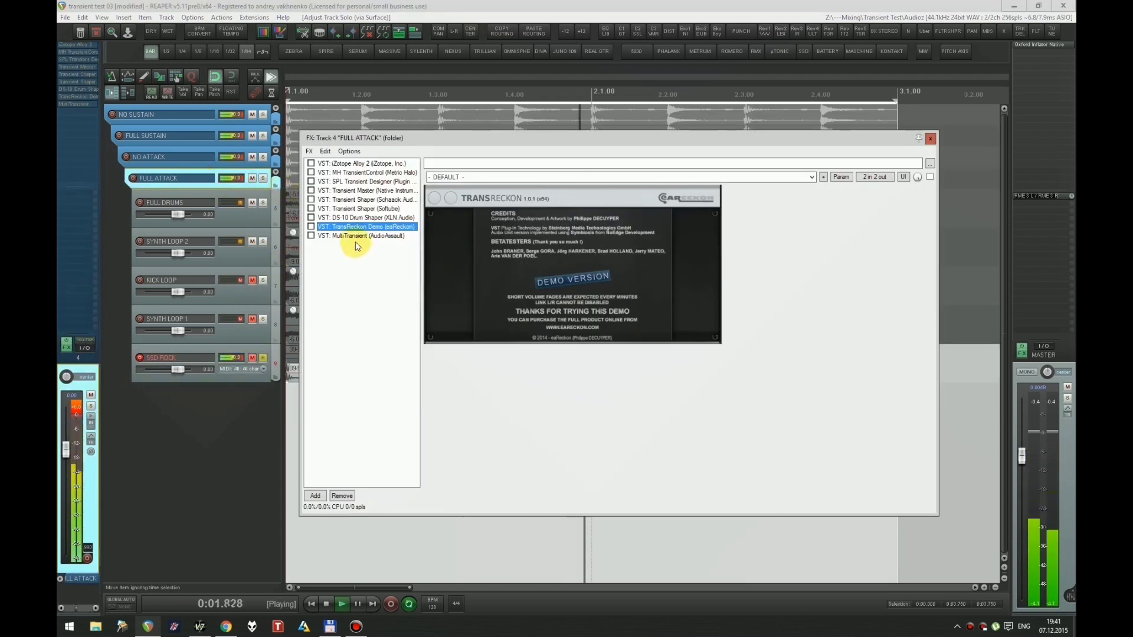
Step: Audition MultiTransient, iZotope Alloy 2, MH TransientControl and SPL Transient Designer in turn on the soloed rock loop
click(354, 236)
key(space)
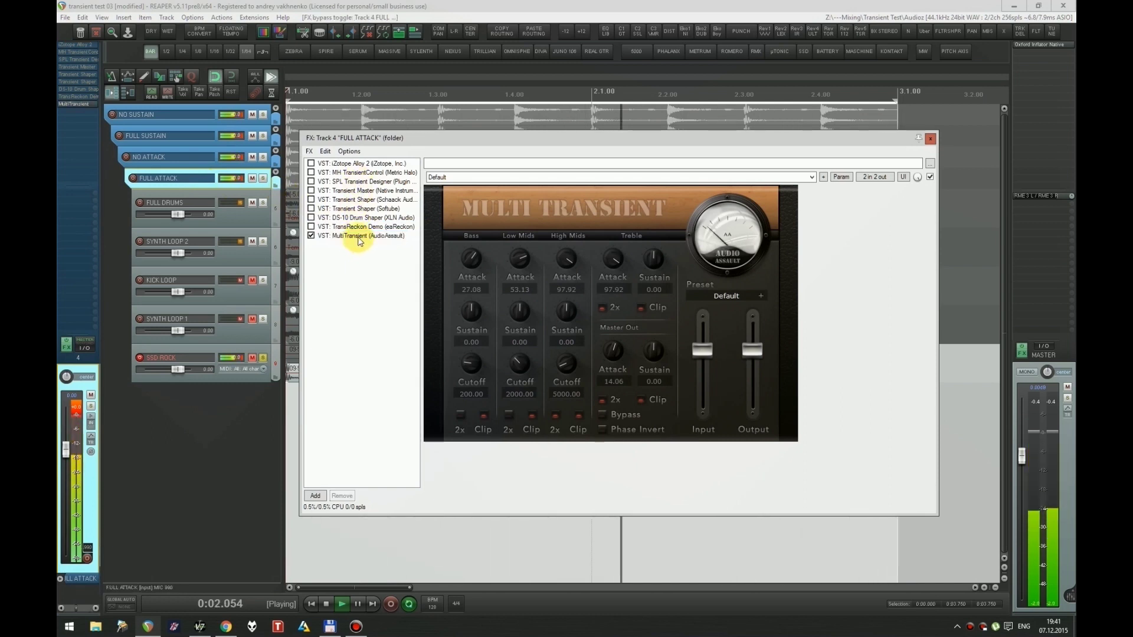
click(367, 164)
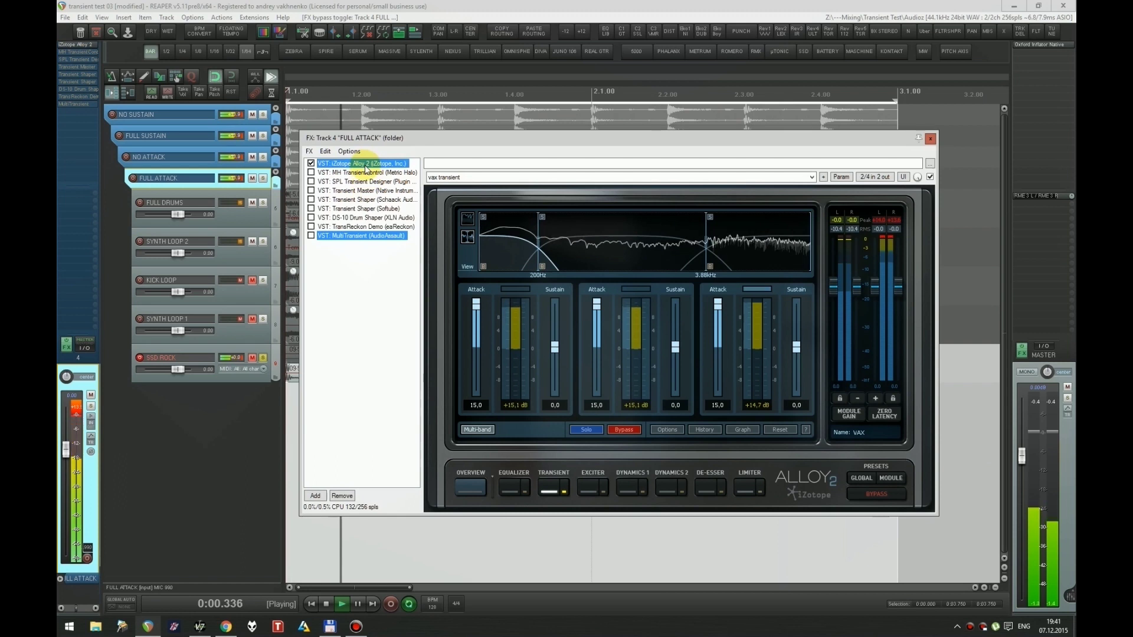
click(367, 173)
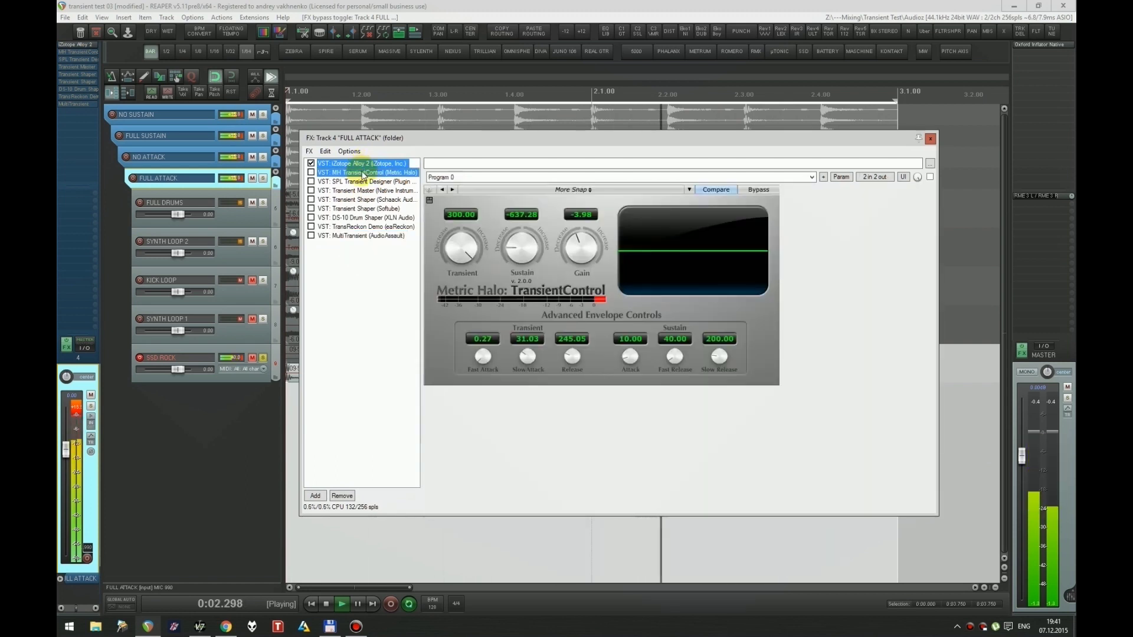
click(365, 182)
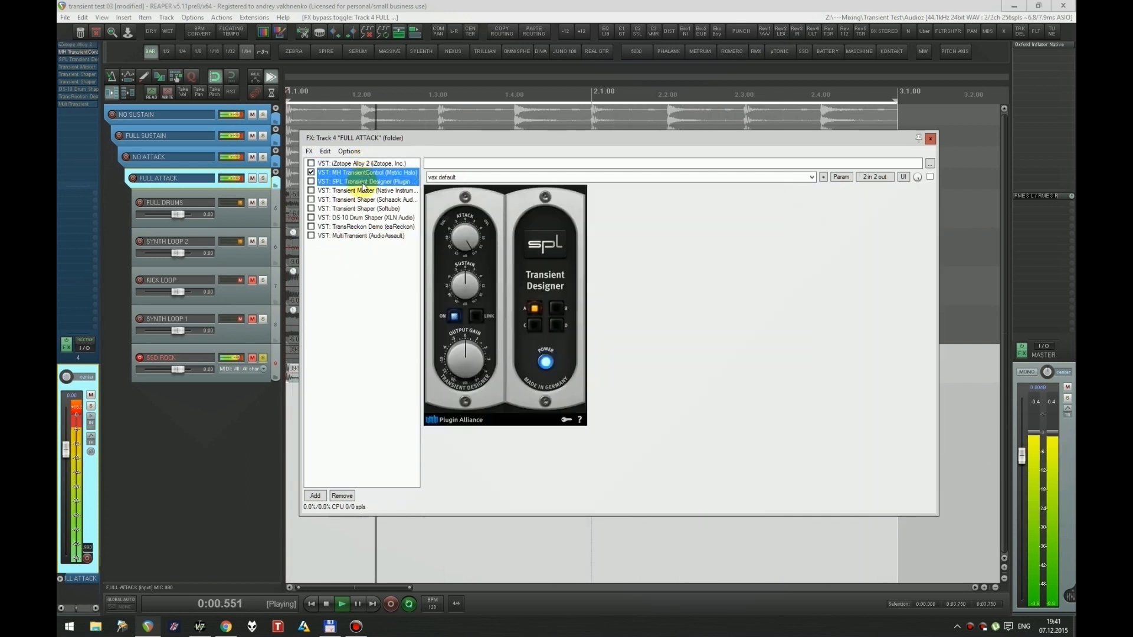
Step: Audition Transient Master, Schaack Transient Shaper, Softube Transient Shaper and DS-10 Drum Shaper on the rock loop, returning to Softube
click(365, 191)
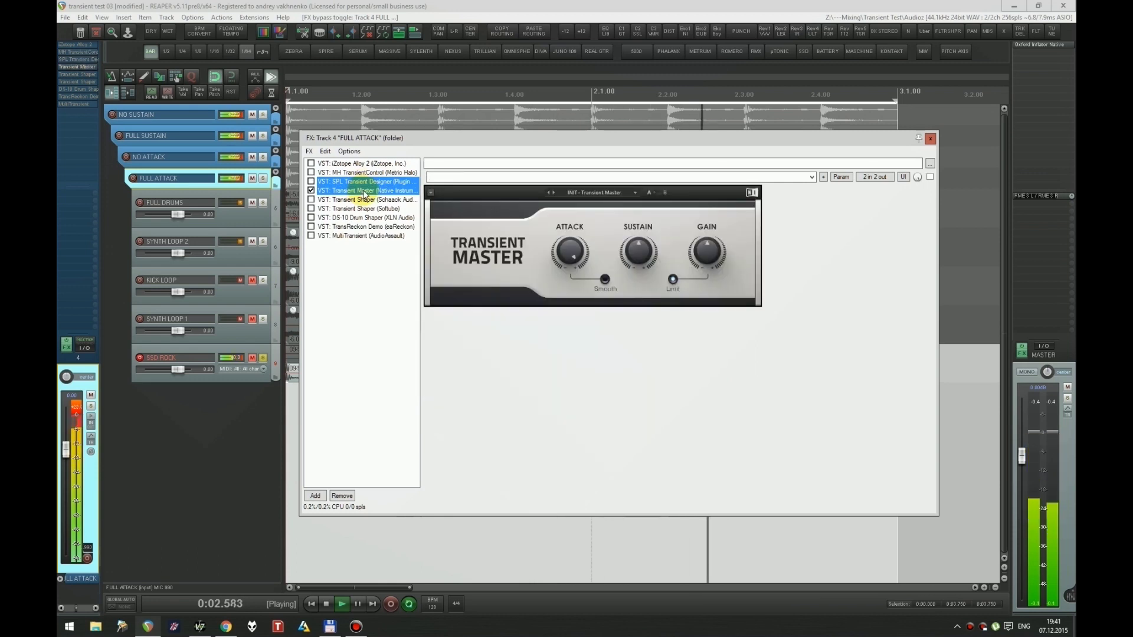
click(363, 200)
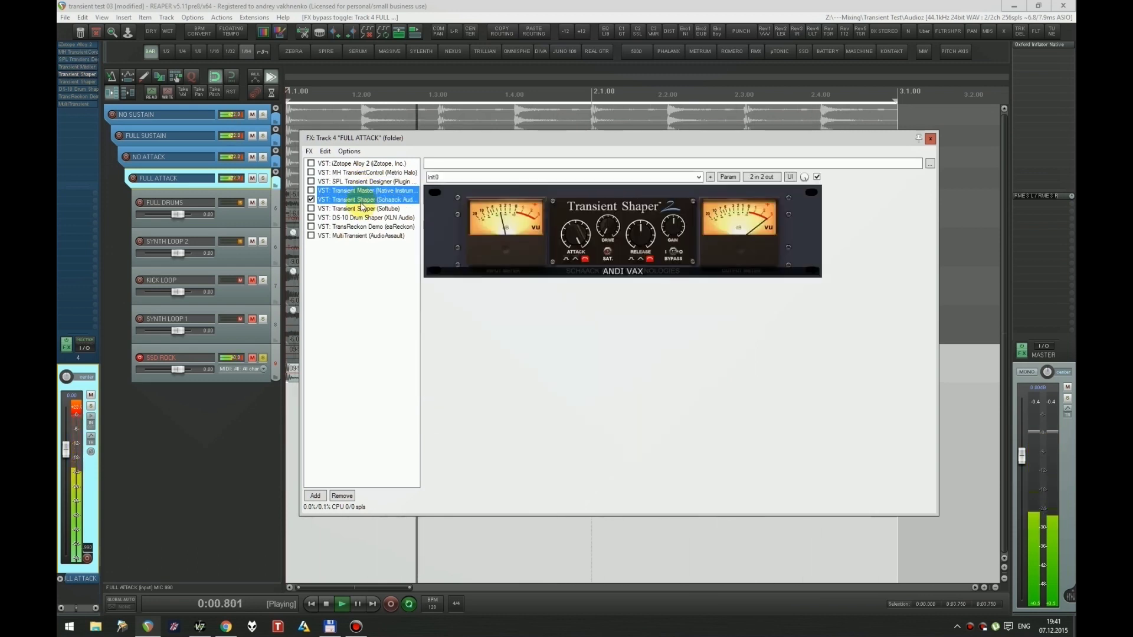
click(360, 209)
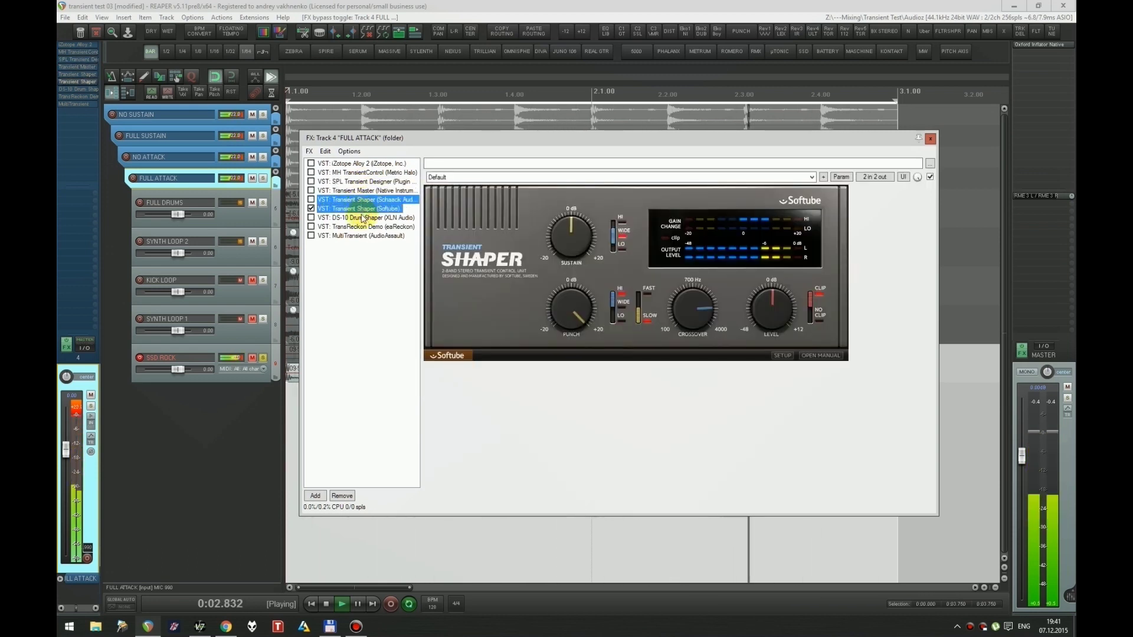
click(360, 219)
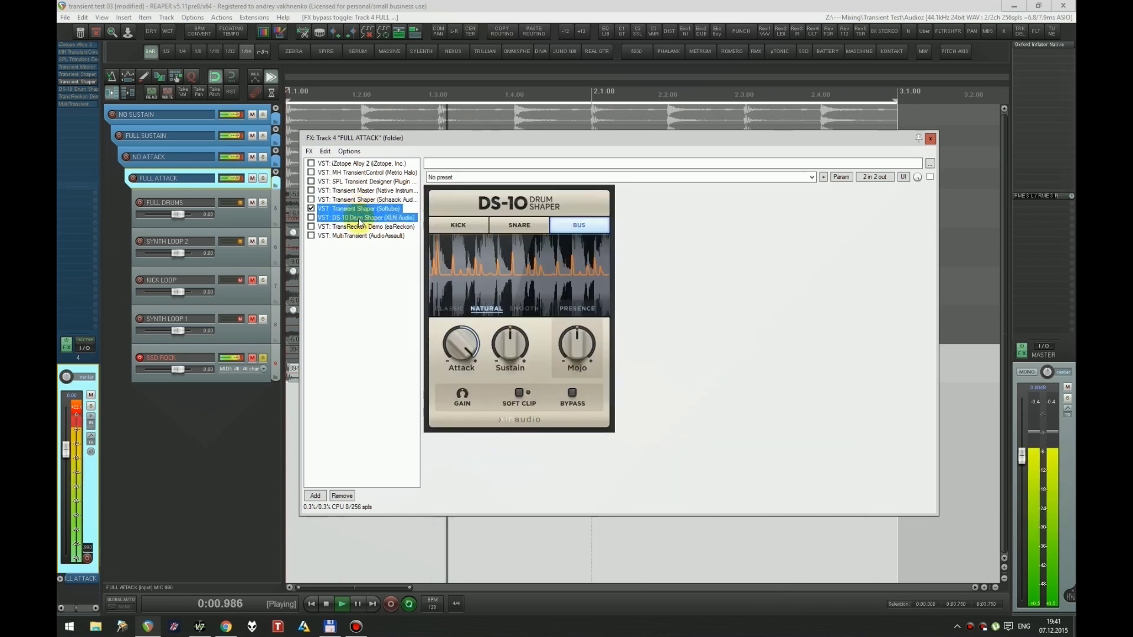
click(358, 210)
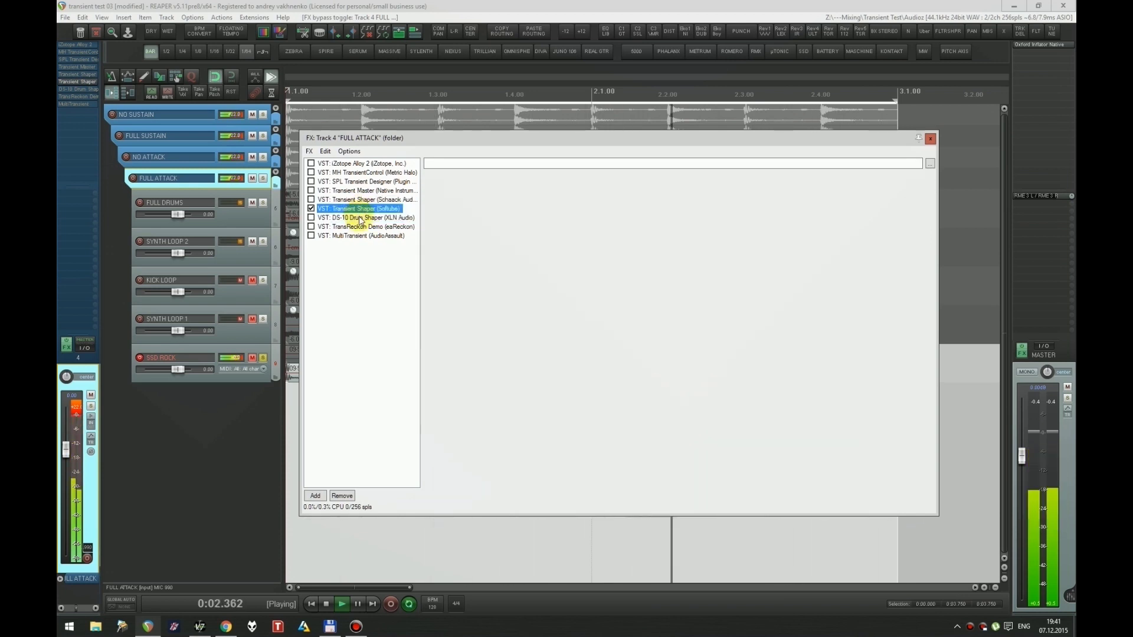
Step: Try different crossover frequencies and punch bands in Softube Transient Shaper, ending with the HI band and a 145 Hz crossover
drag(668, 302, 682, 349)
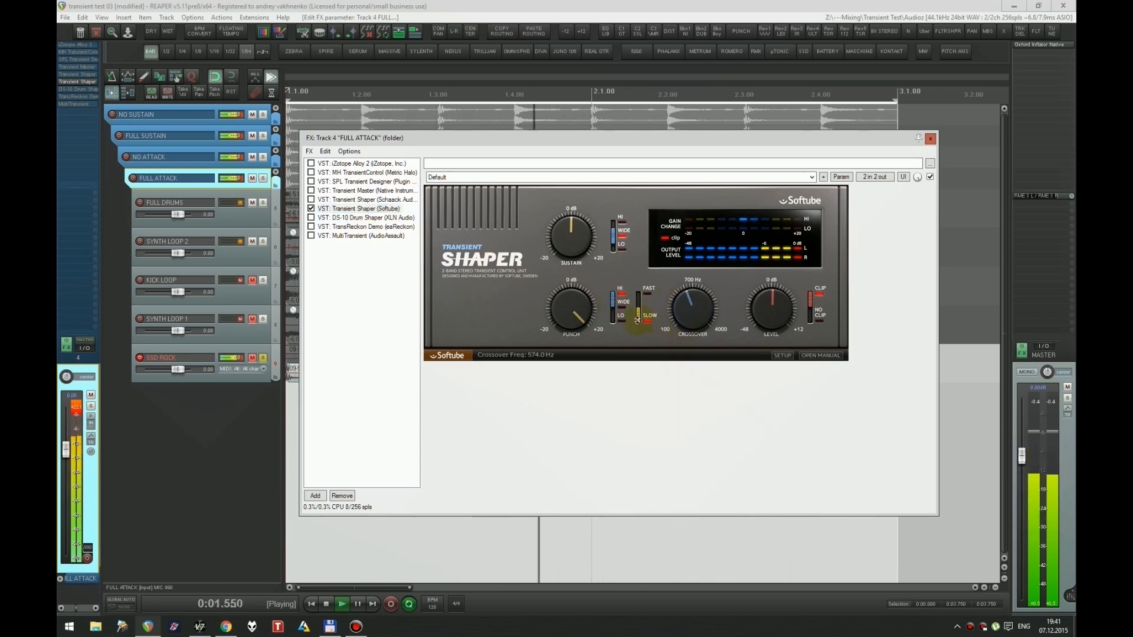
drag(685, 317, 683, 335)
drag(614, 305, 614, 311)
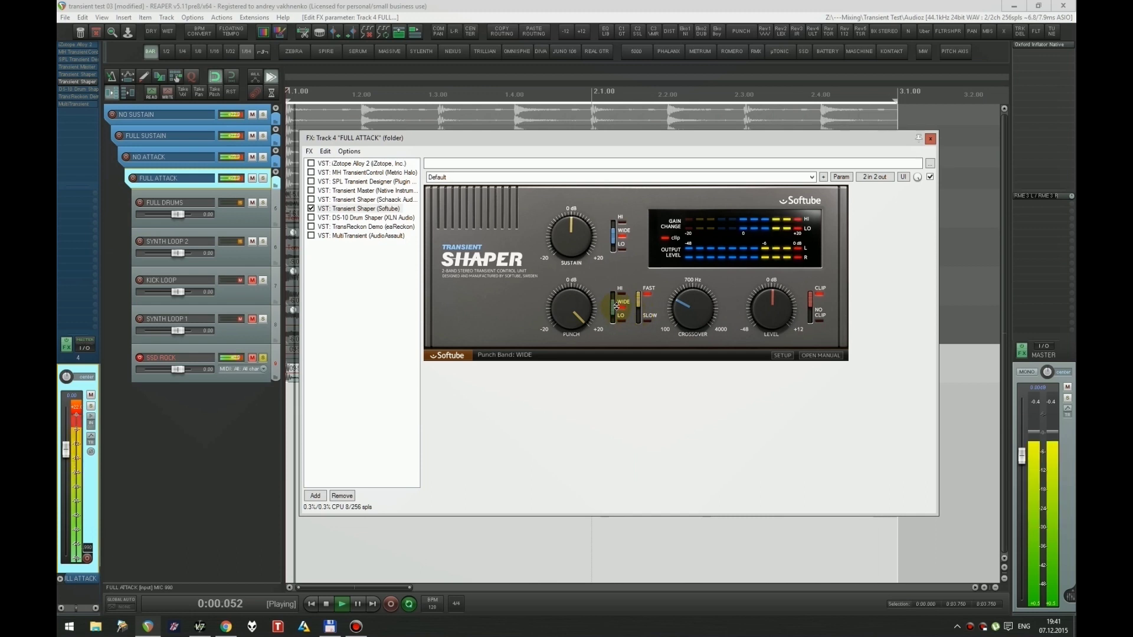
drag(685, 304, 693, 268)
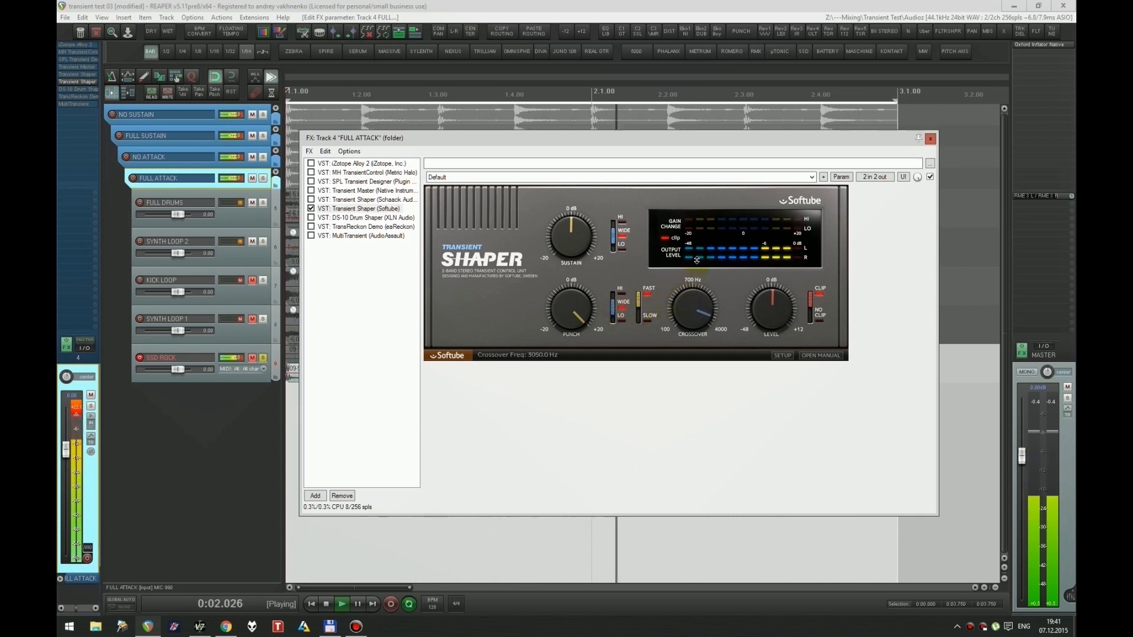
drag(614, 310, 613, 295)
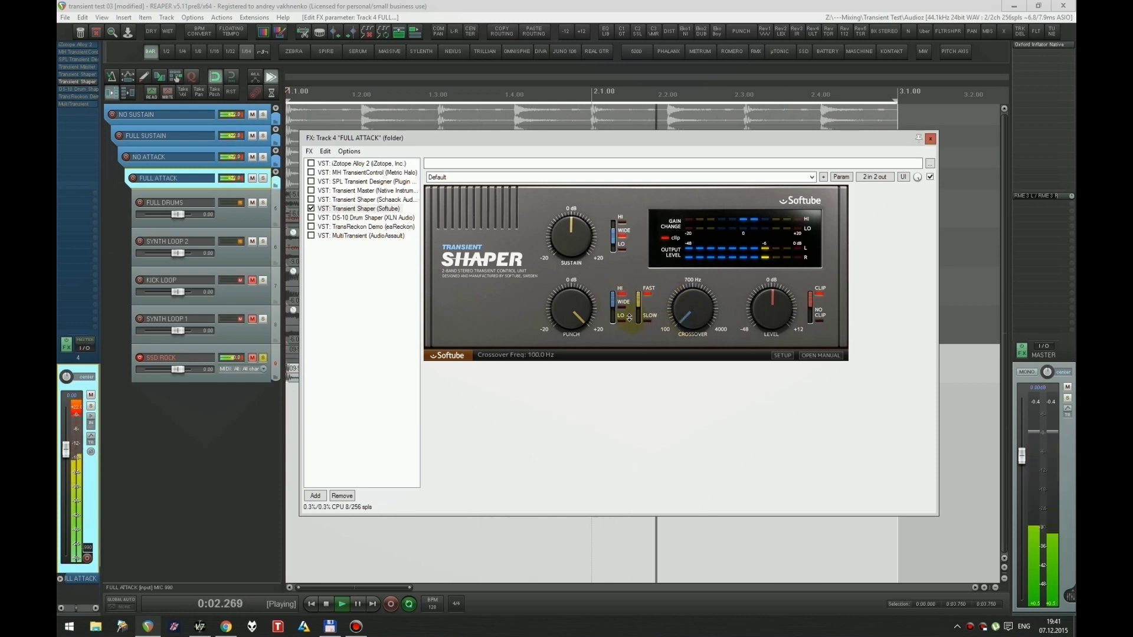
drag(698, 249, 700, 226)
drag(699, 269, 695, 312)
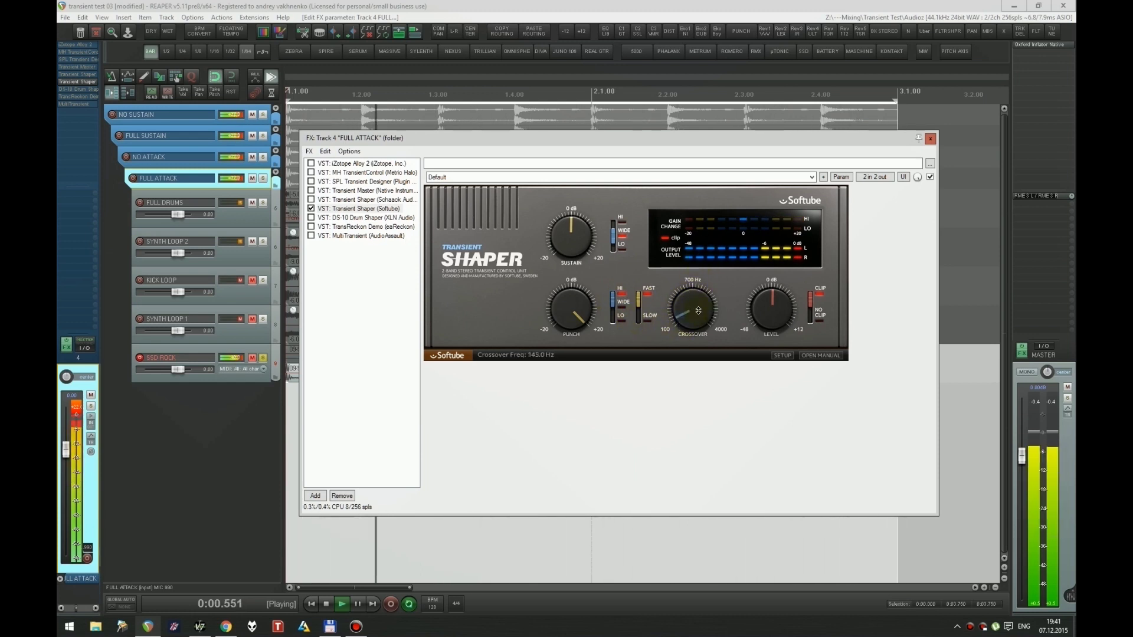
Step: Switch the rock loop from Softube Transient Shaper to MultiTransient and raise its Treble and High Mids attack to 100
click(358, 209)
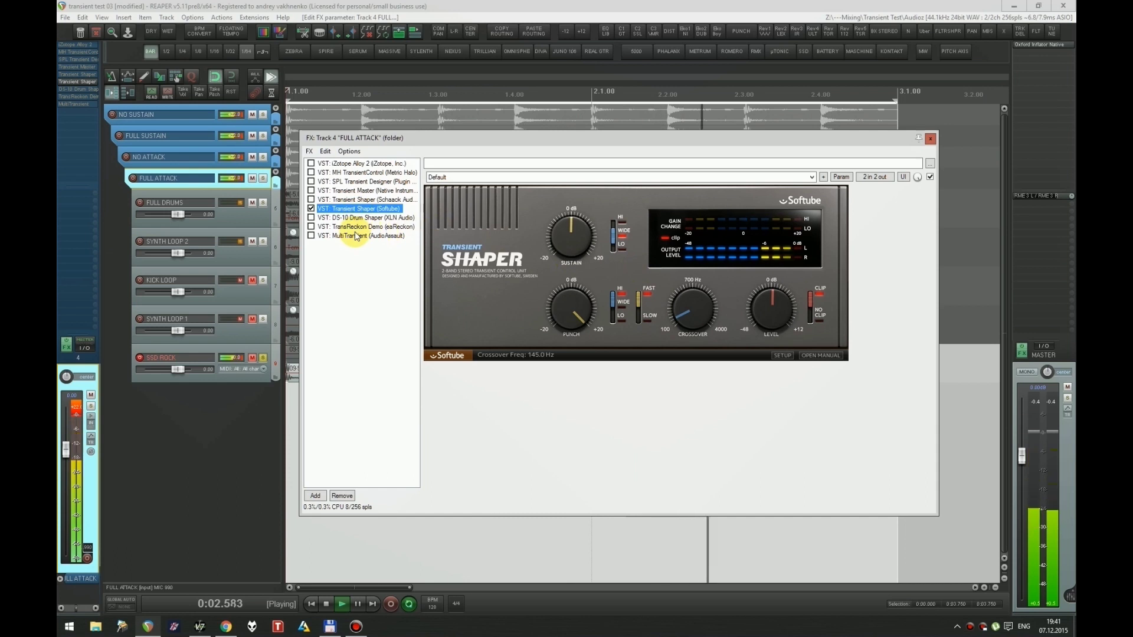
click(356, 236)
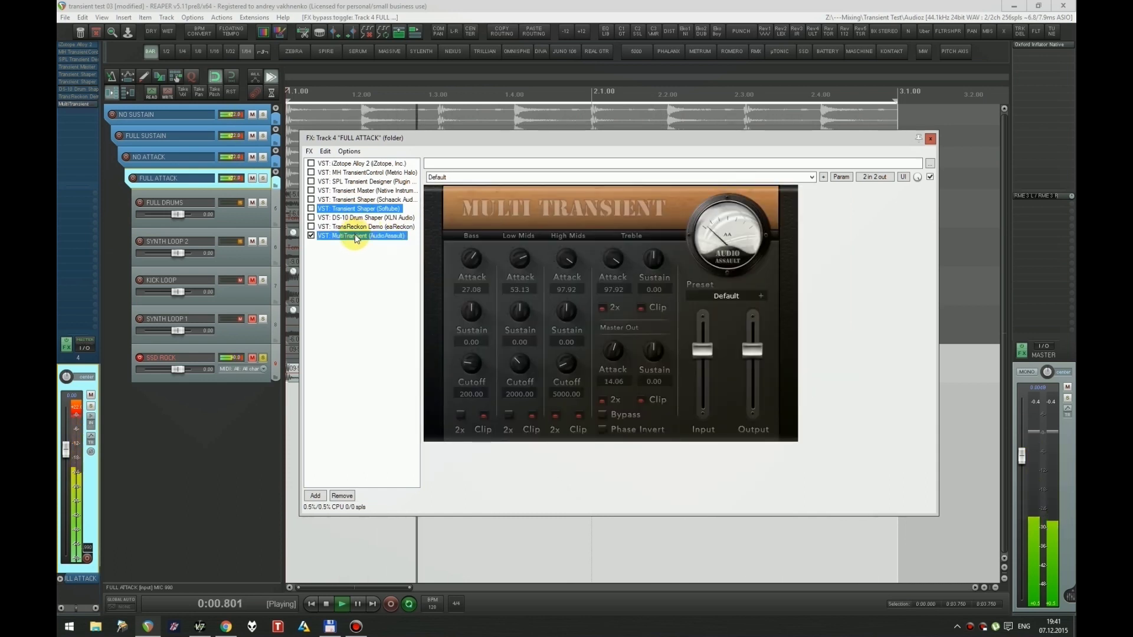
drag(611, 250, 624, 226)
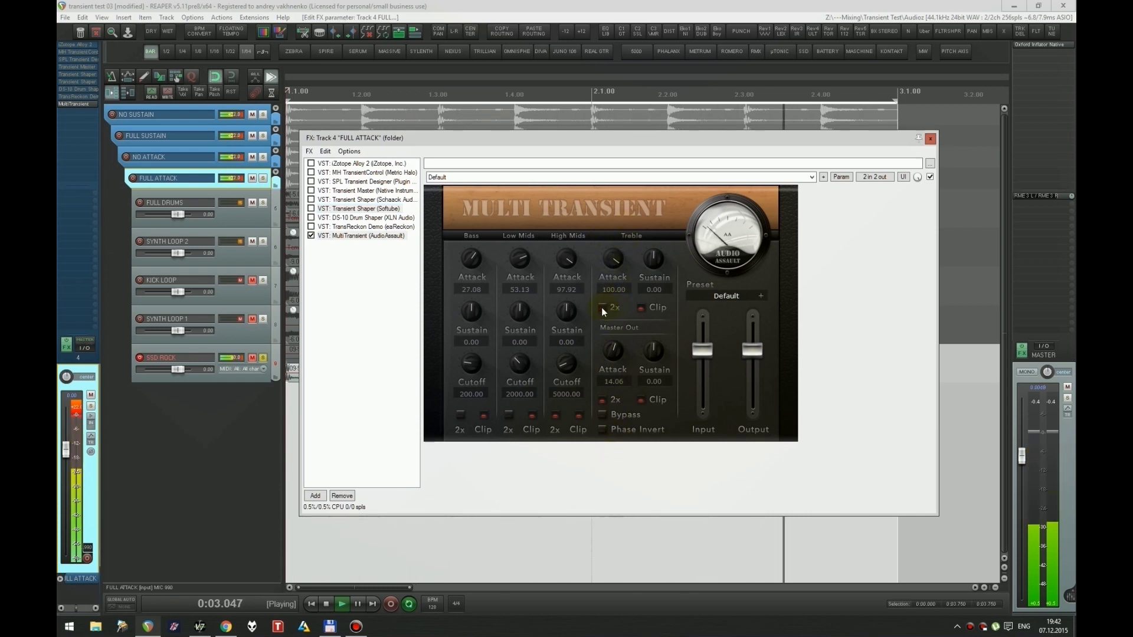
drag(566, 262, 599, 131)
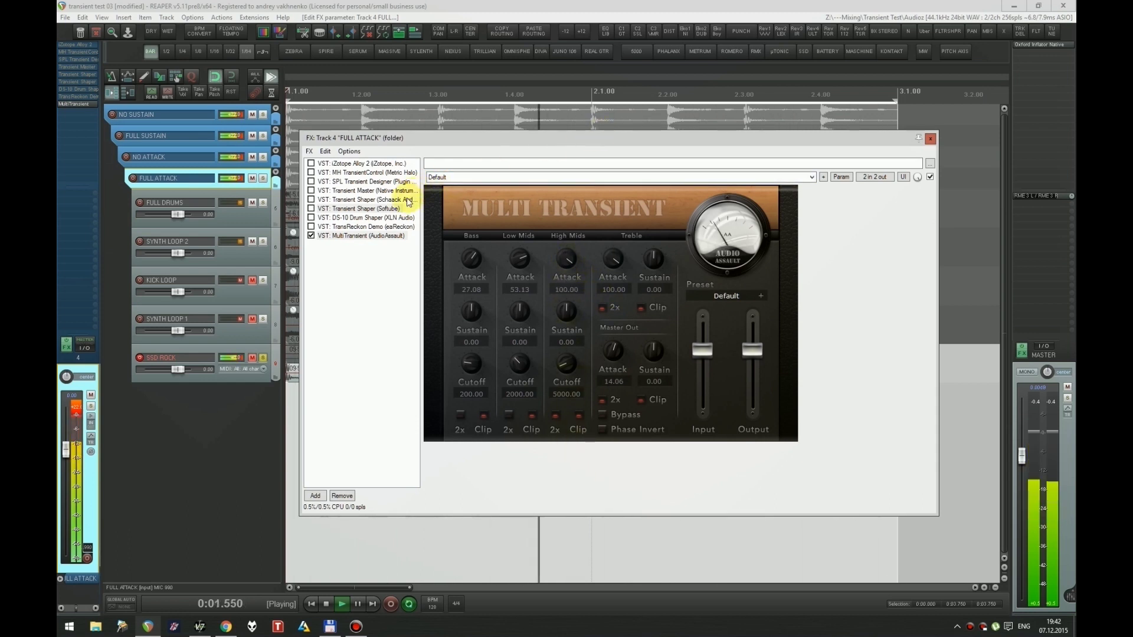
Step: Audition Softube Transient Shaper and DS-10 Drum Shaper on the rock loop, trying DS-10's Snare and Kick modes before returning to Bus
shift+click(363, 210)
click(359, 211)
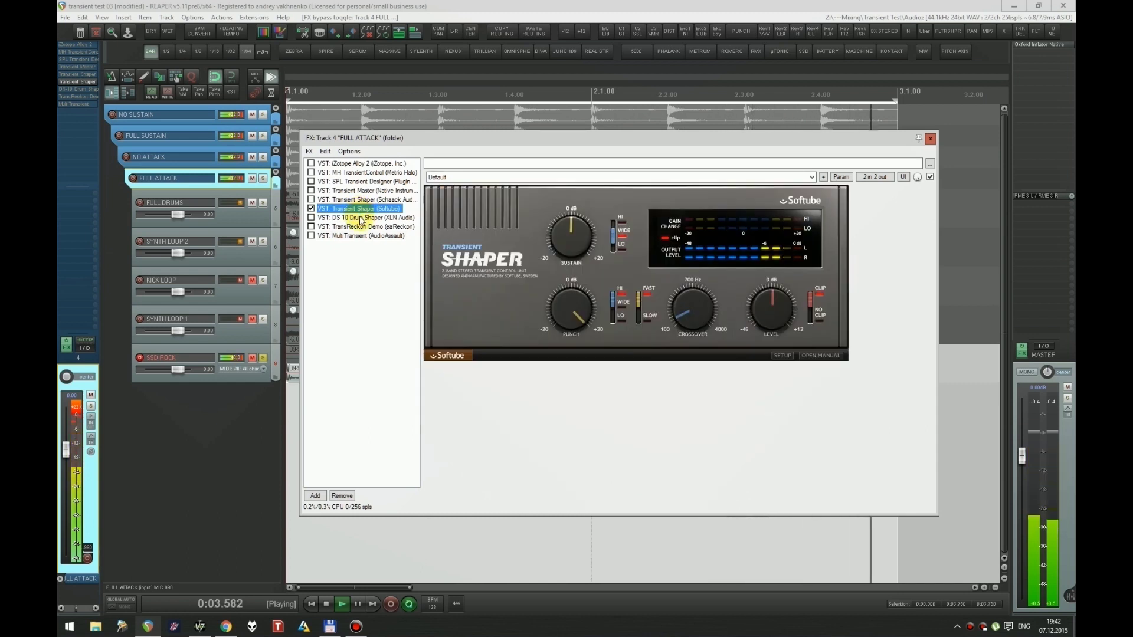
shift+click(360, 219)
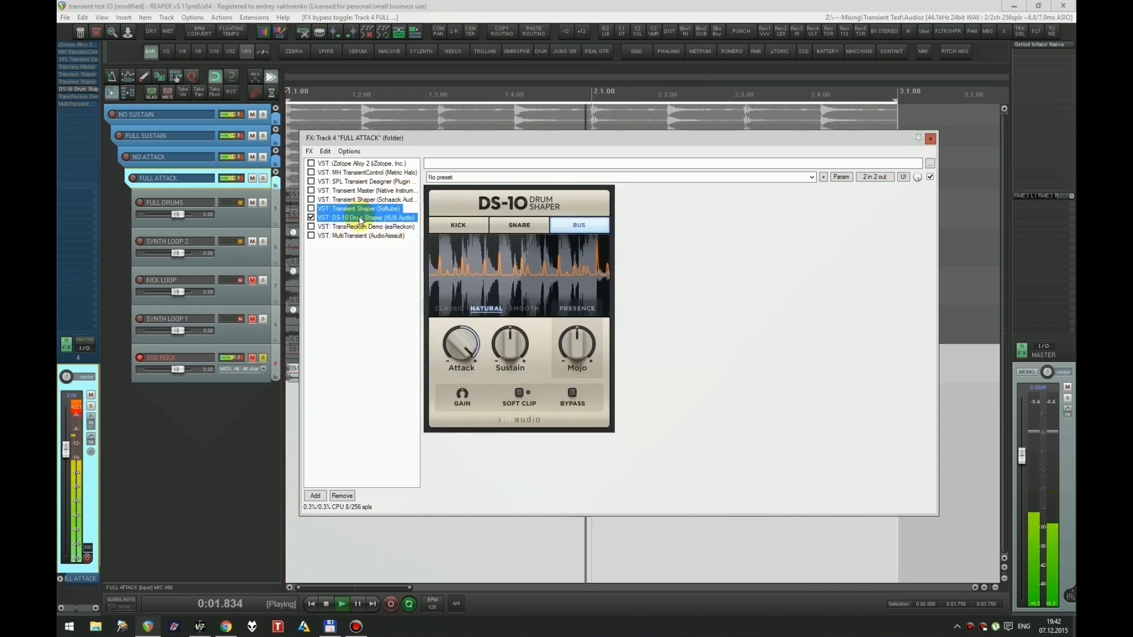
click(519, 225)
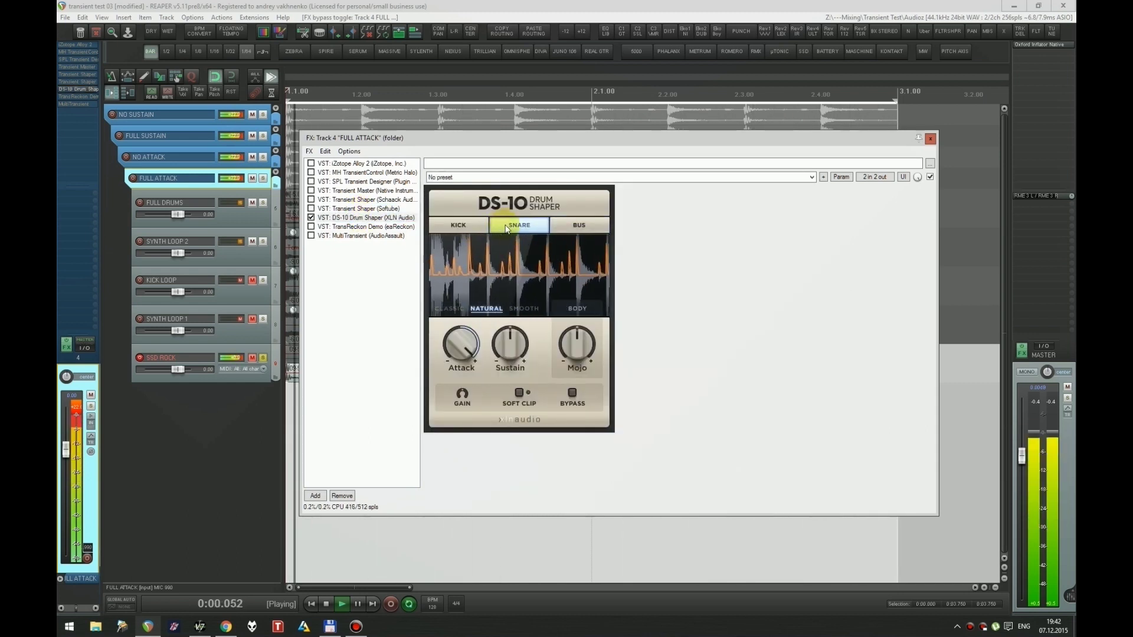
click(449, 309)
click(486, 308)
click(560, 223)
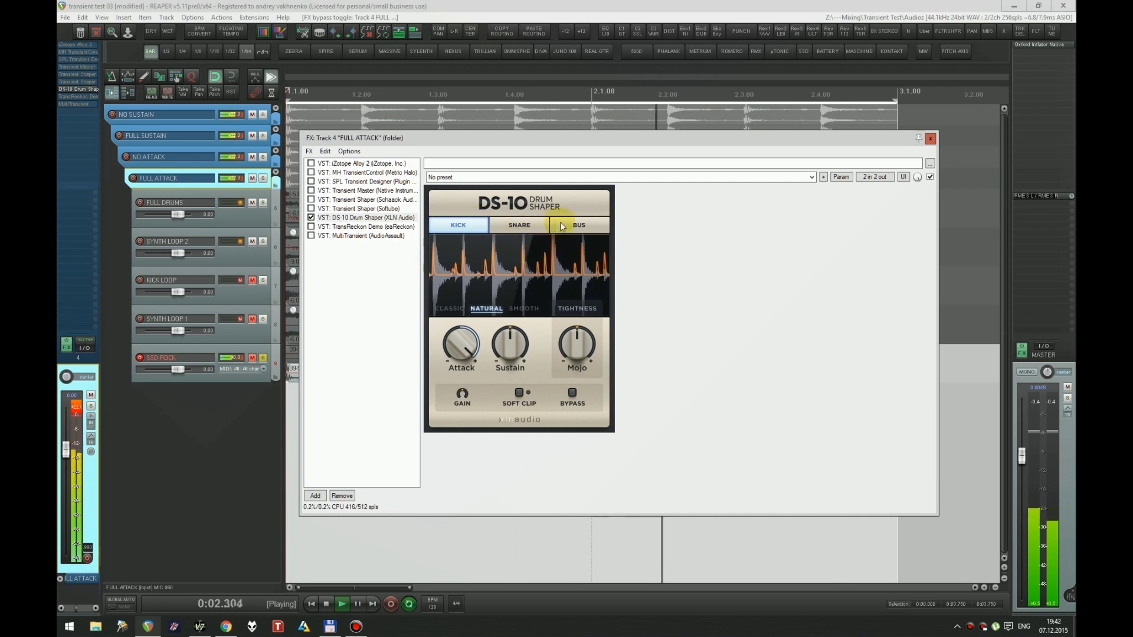
Step: Switch the rock loop to TransReckon Demo and briefly monitor its isolated attack signal with the Listen function
click(368, 228)
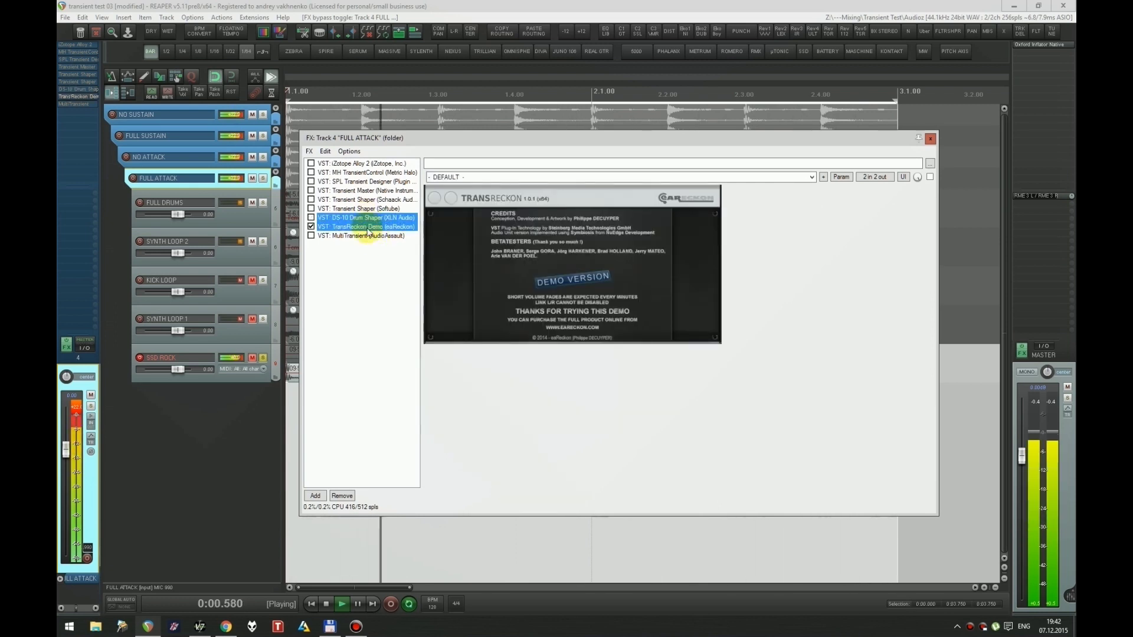
click(454, 244)
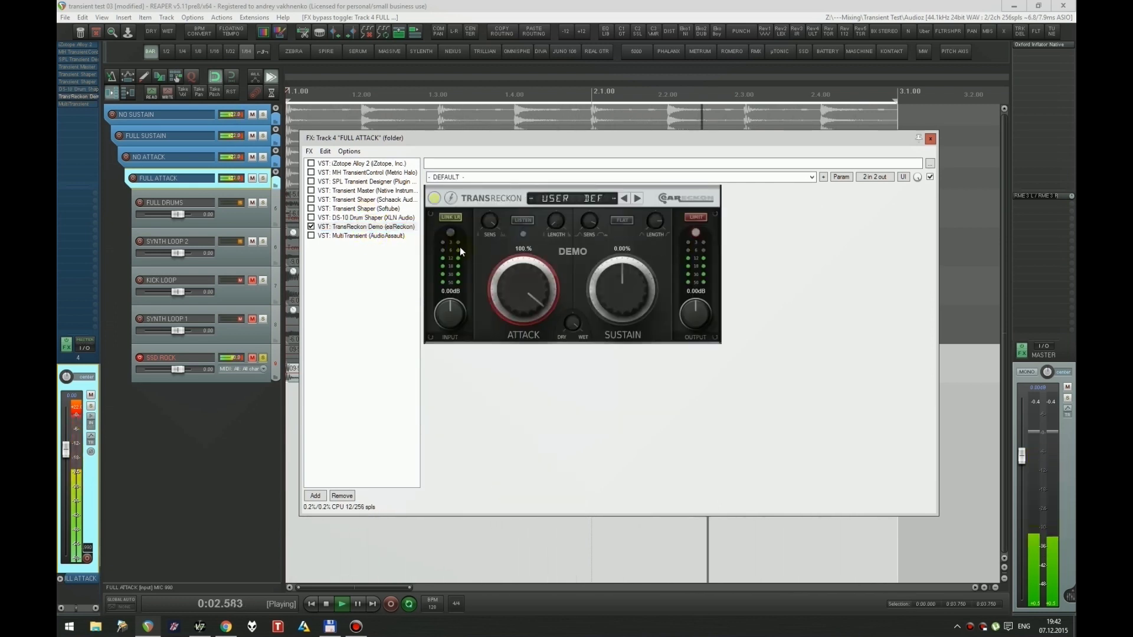
click(523, 233)
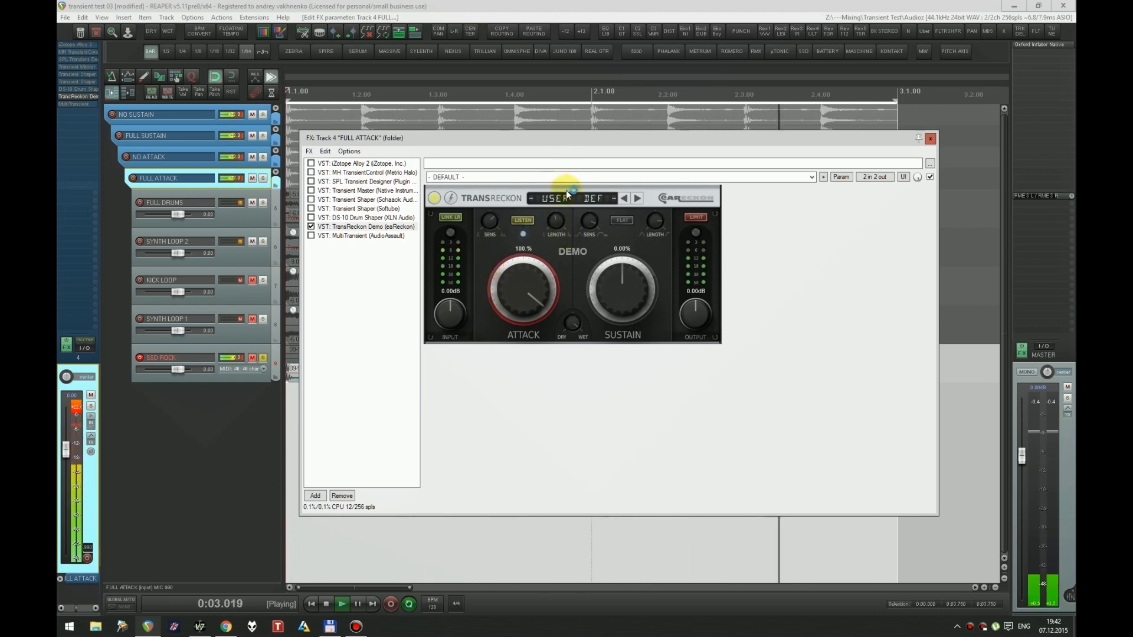
click(524, 222)
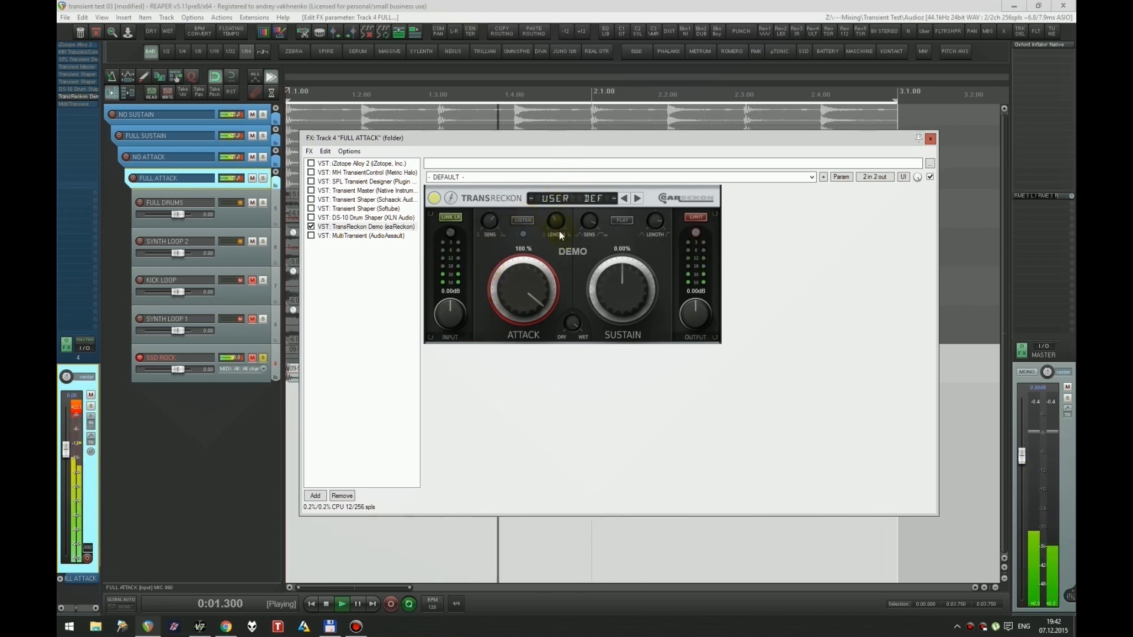
Step: Turn off TransReckon's output limiter and try its attack sensitivity and length, setting the attack amount to about 77%
click(702, 217)
drag(540, 277, 543, 310)
drag(555, 226, 559, 252)
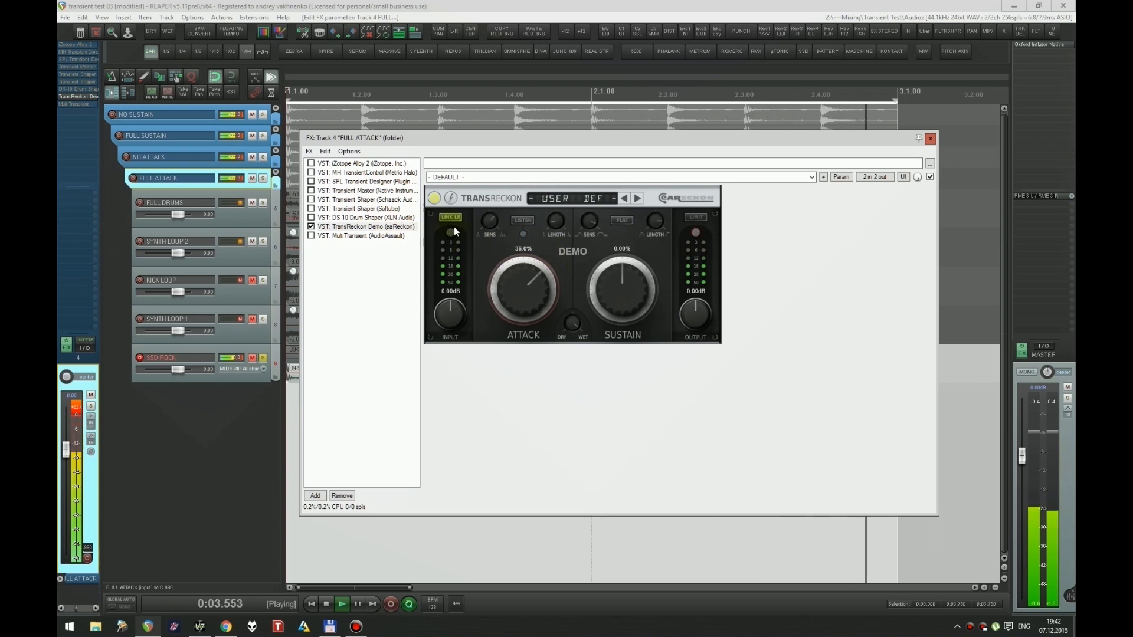
drag(499, 229, 561, 228)
drag(529, 273, 529, 253)
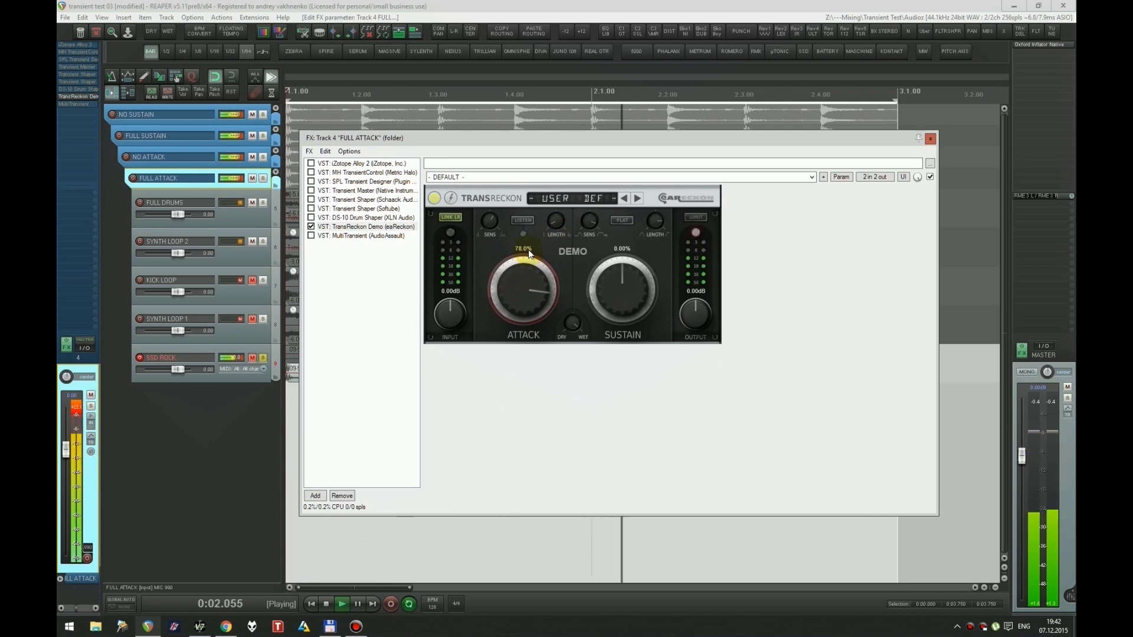
Step: Compare TransReckon Demo with MultiTransient on the rock loop, and stop playback with both plugins bypassed
shift+click(392, 236)
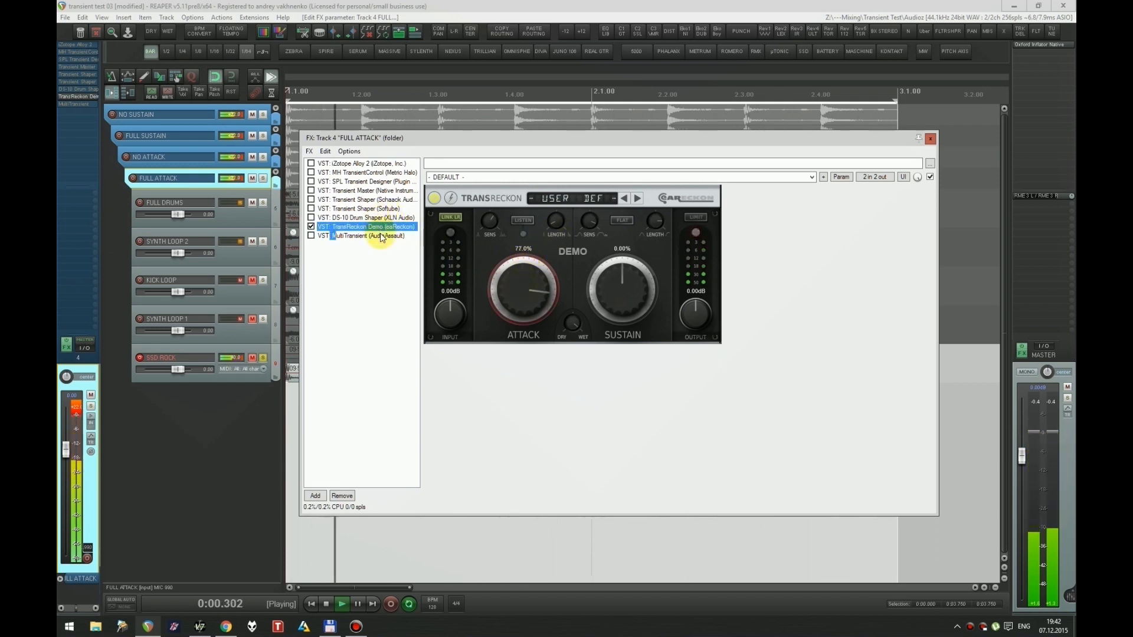
key(ctrl+b)
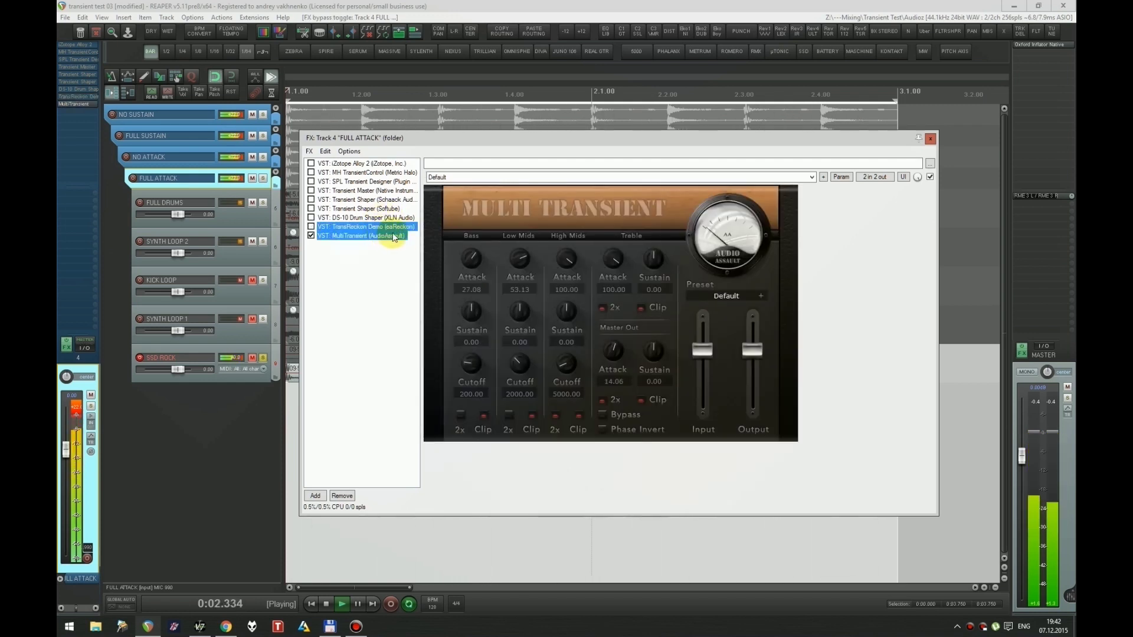
key(ctrl+b)
key(space)
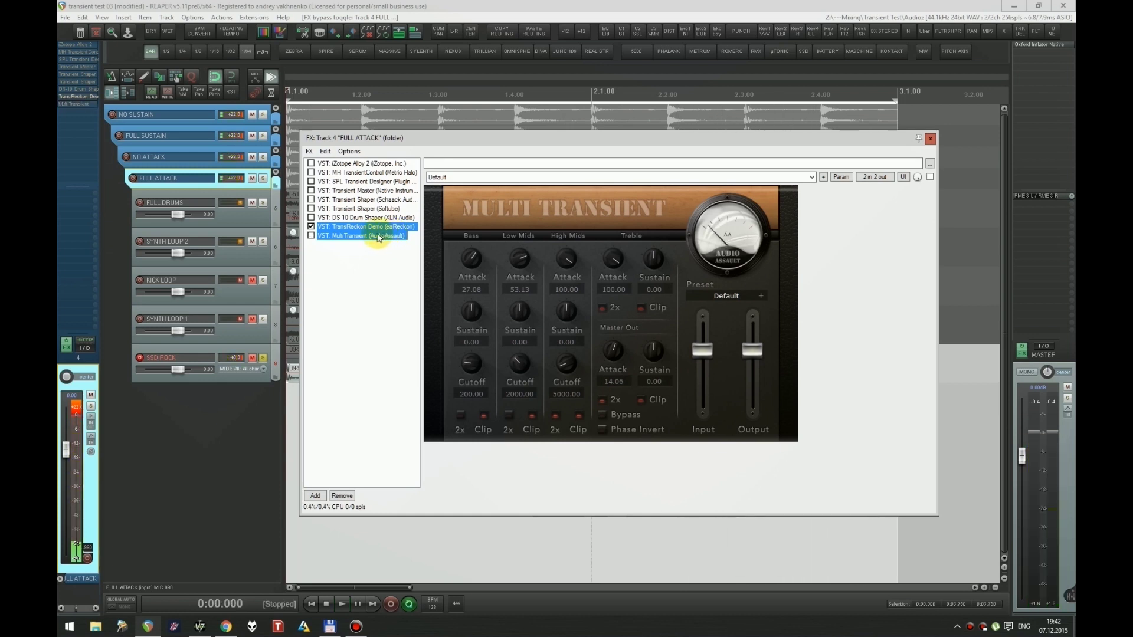
click(380, 236)
click(375, 229)
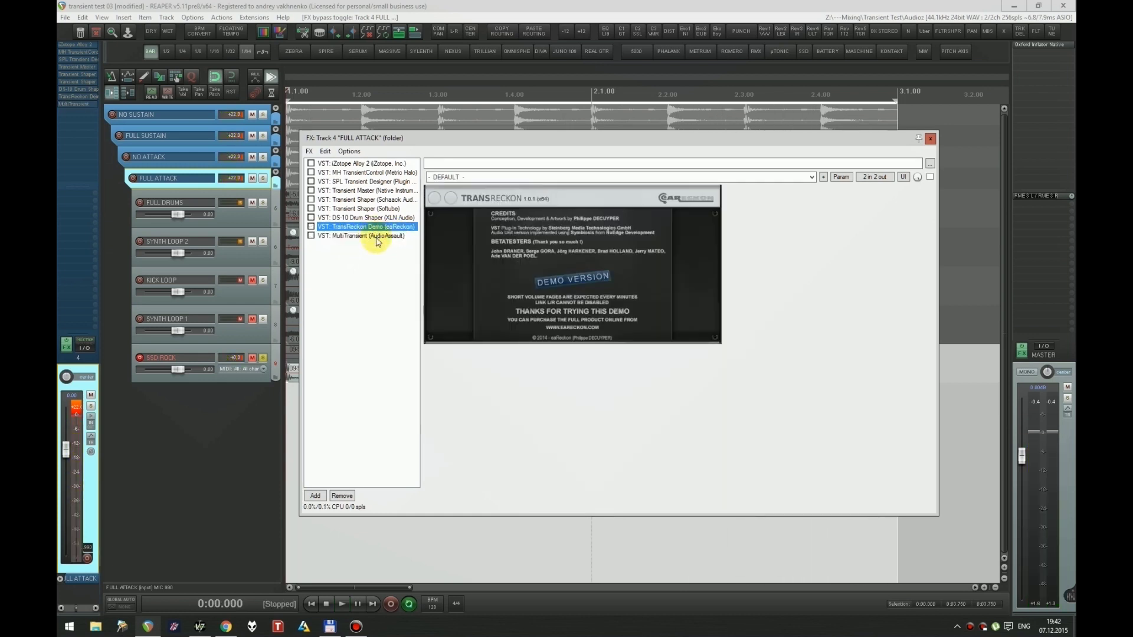
Step: Review the MultiTransient, DS-10, SPL Transient Designer and Schaack Transient Shaper interfaces, and close the FULL ATTACK effects chain
click(381, 238)
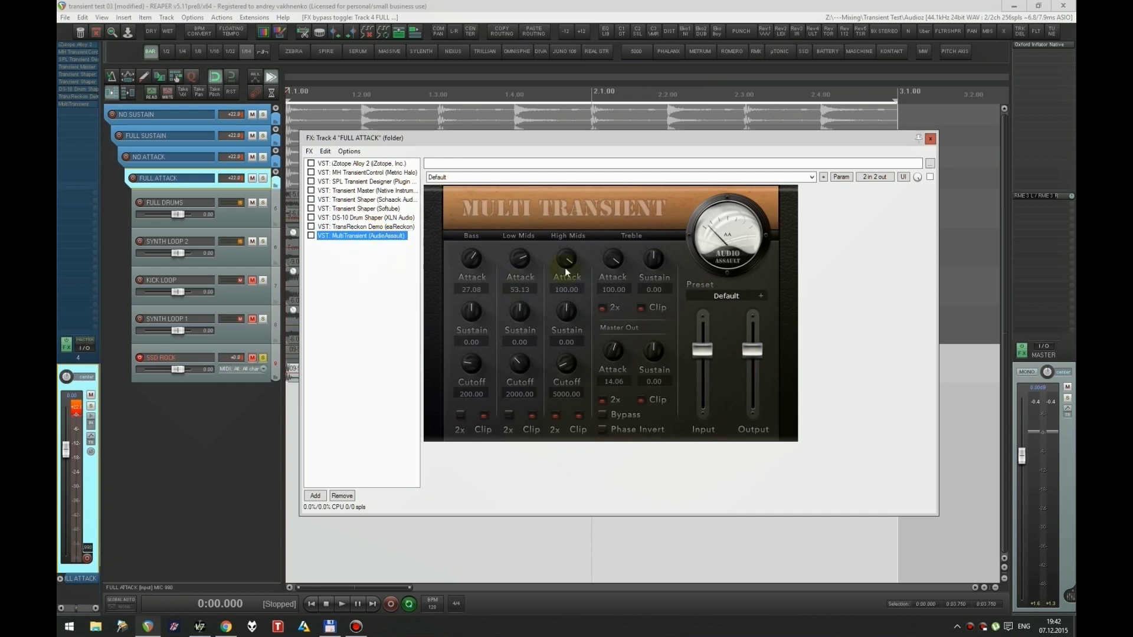
click(353, 218)
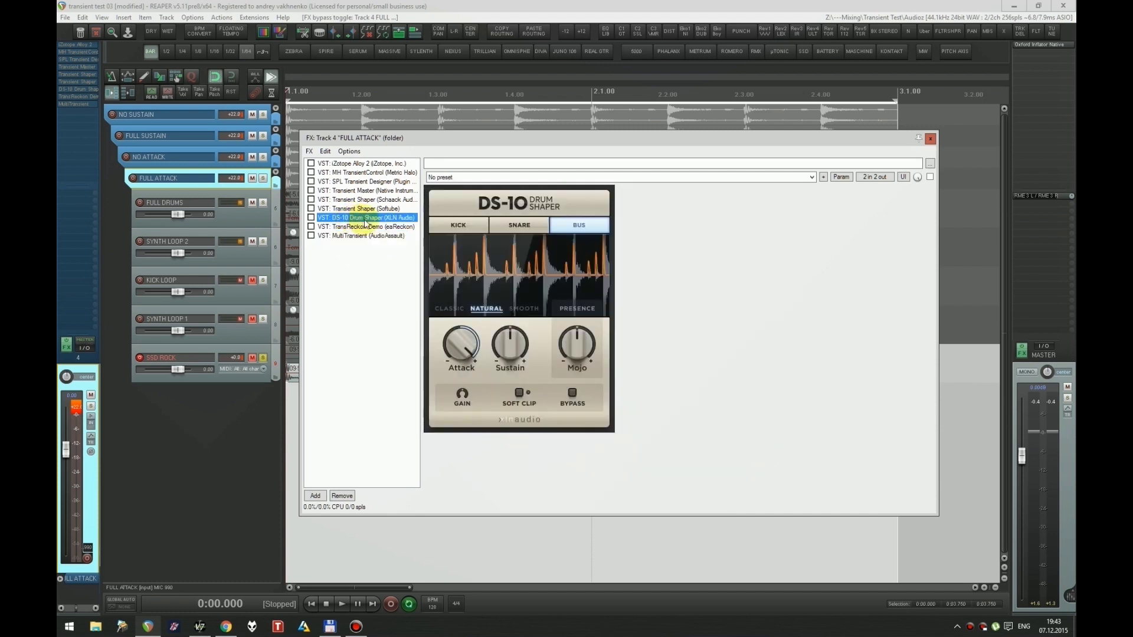
click(354, 182)
click(357, 218)
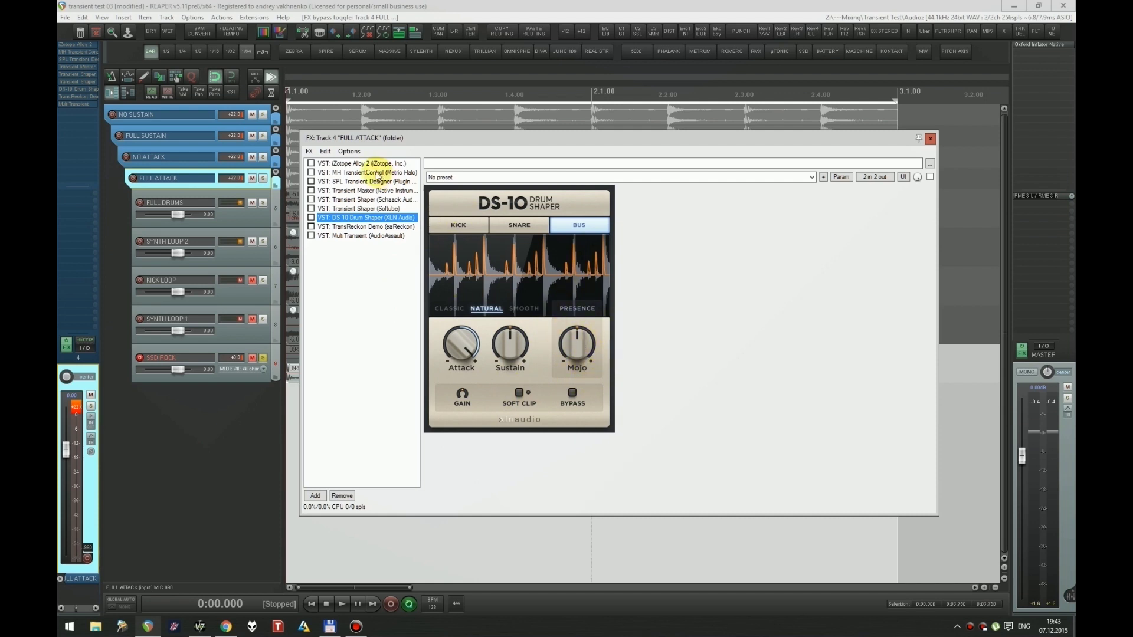
click(372, 200)
drag(608, 233, 608, 233)
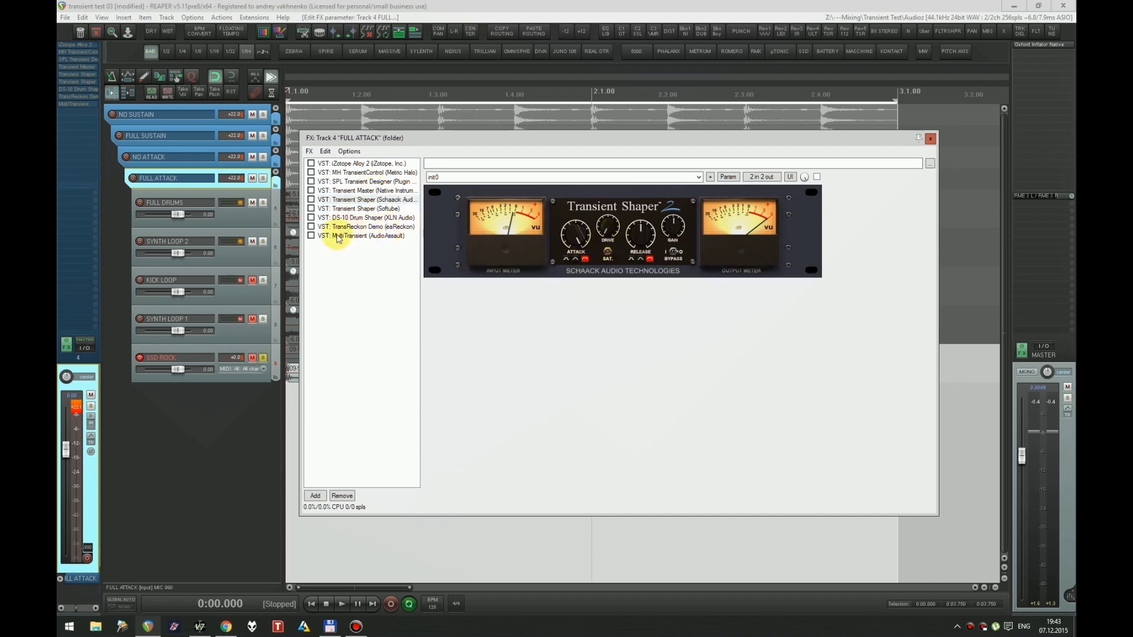
key(Escape)
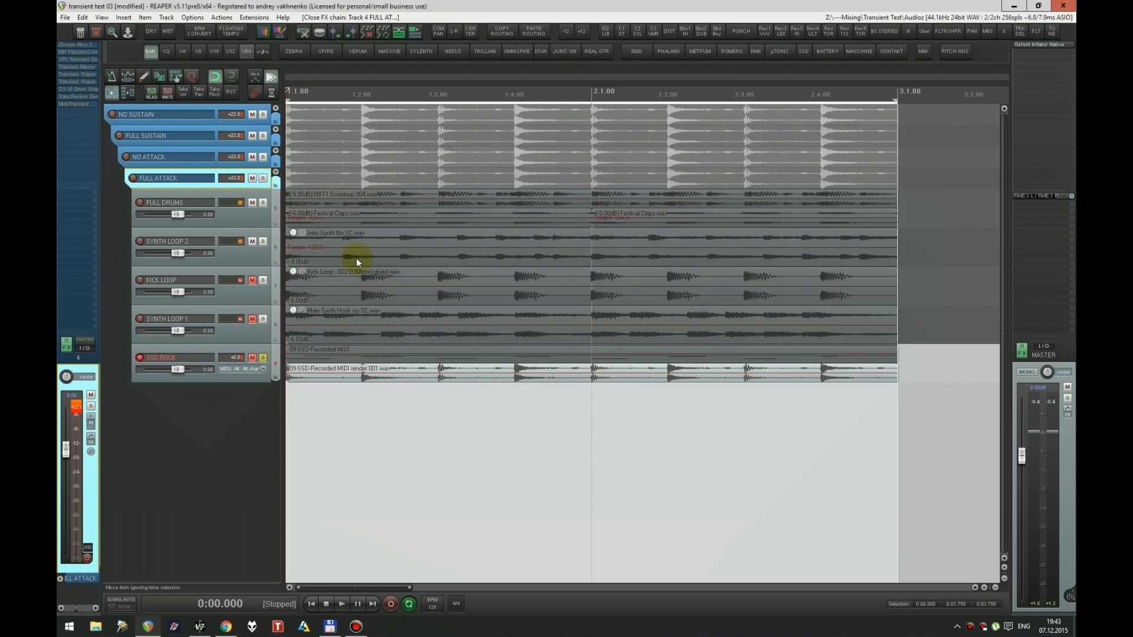
Step: Solo the KICK LOOP track in place of SSD ROCK with playback running
click(256, 298)
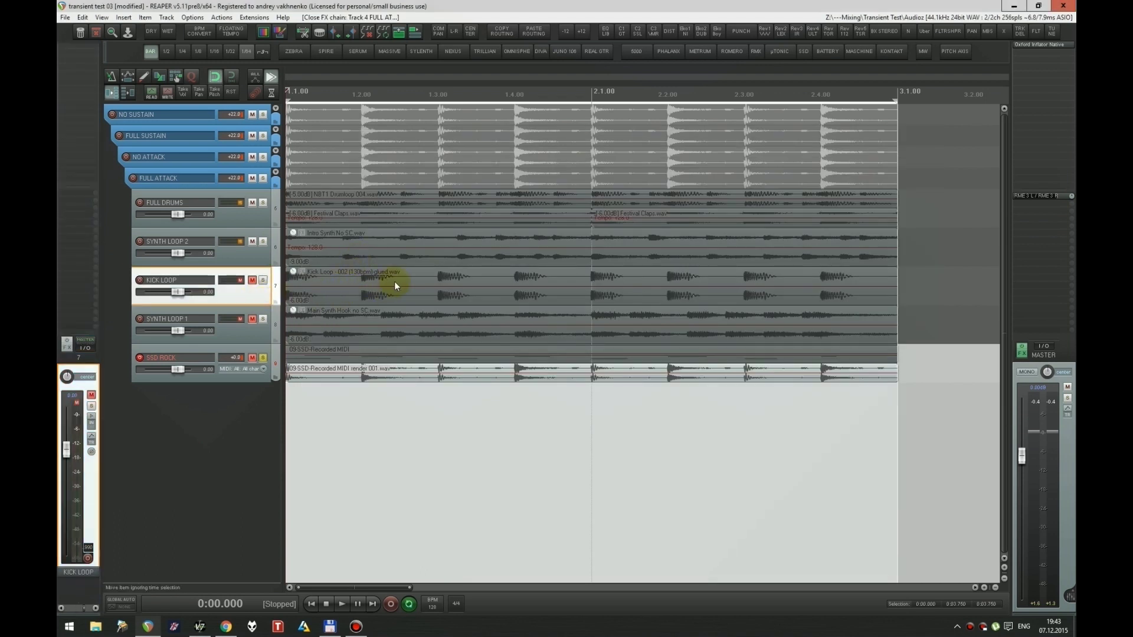
key(F6)
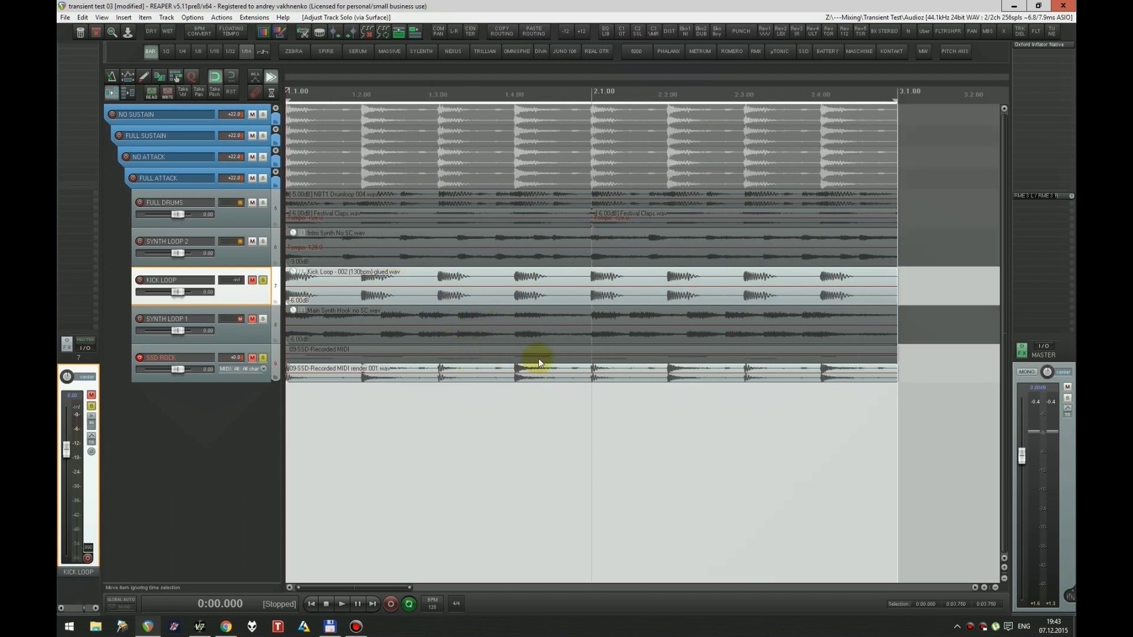
key(space)
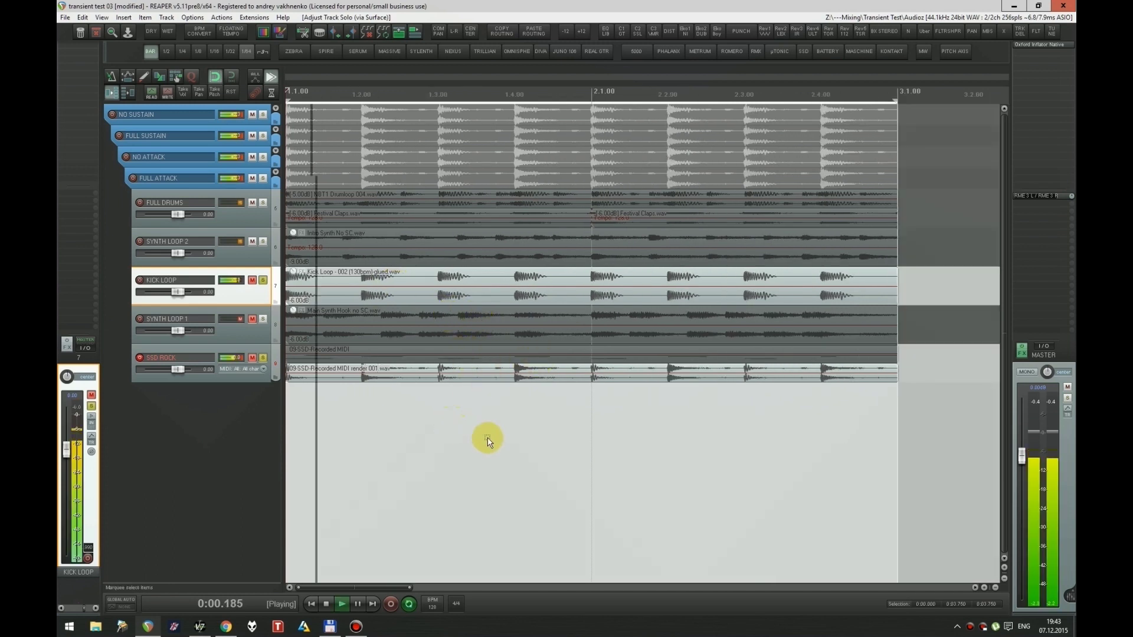
click(265, 358)
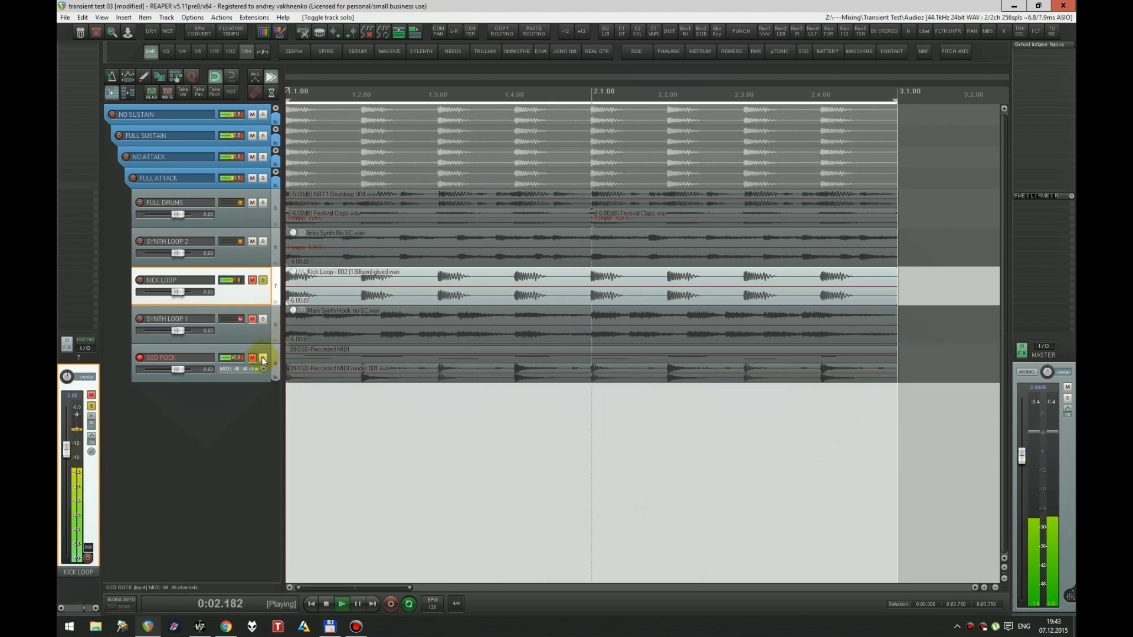
Step: Enable MultiTransient in the FULL ATTACK effects chain, toggle its Treble 2x option, and set Treble attack to 31.77 and High Mids attack to 85.42
click(204, 179)
key(f)
click(362, 236)
drag(609, 264, 628, 359)
click(604, 310)
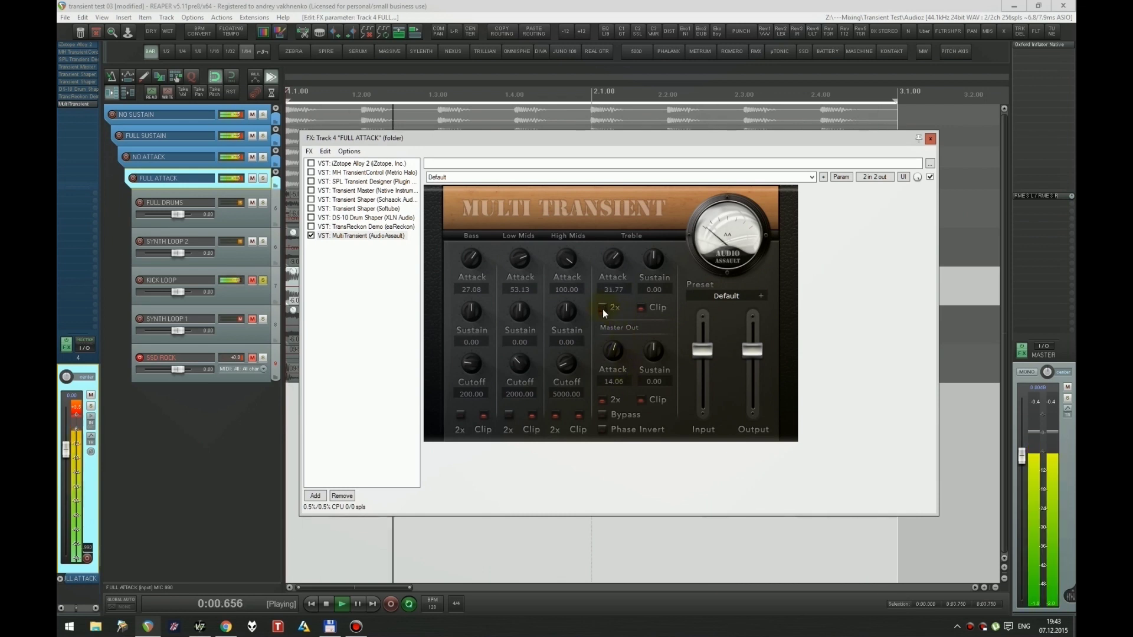
mouse_move(569, 254)
mouse_down()
mouse_move(567, 332)
mouse_move(565, 273)
mouse_up()
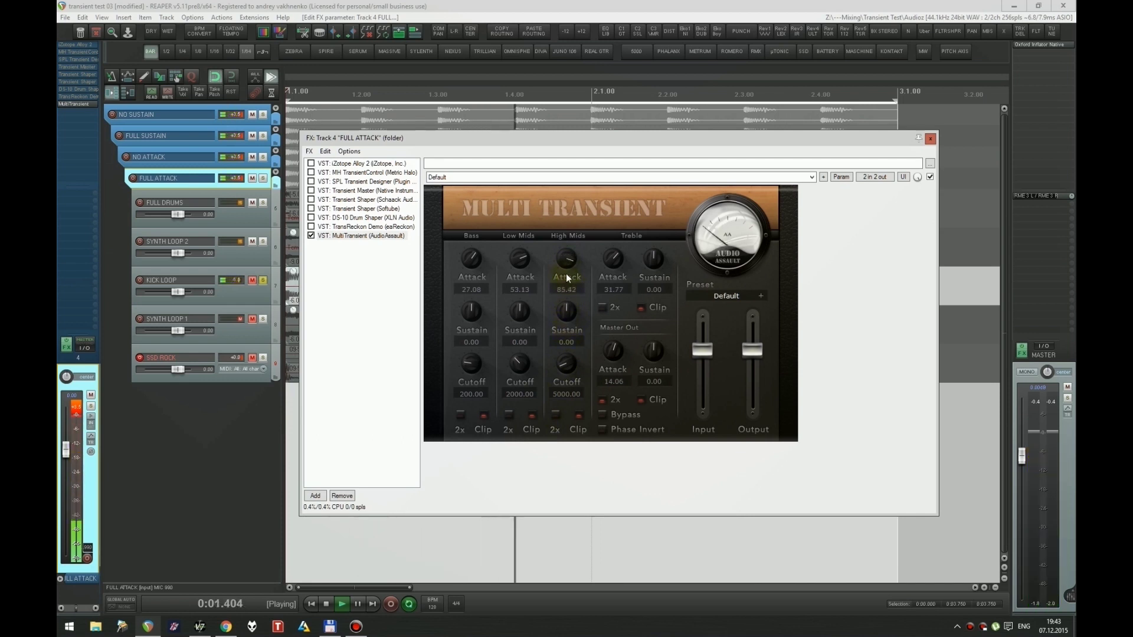
Step: Audition Alloy 2, MH TransientControl, SPL Transient Designer, Transient Master and Schaack Transient Shaper one at a time on the playing kick loop
click(390, 165)
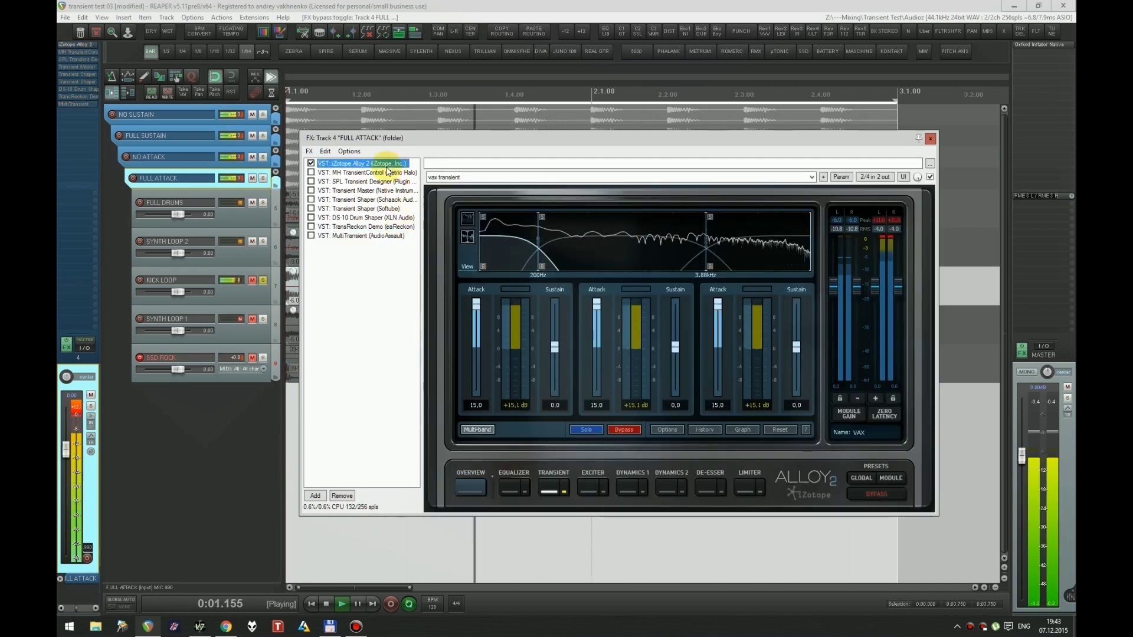
click(386, 173)
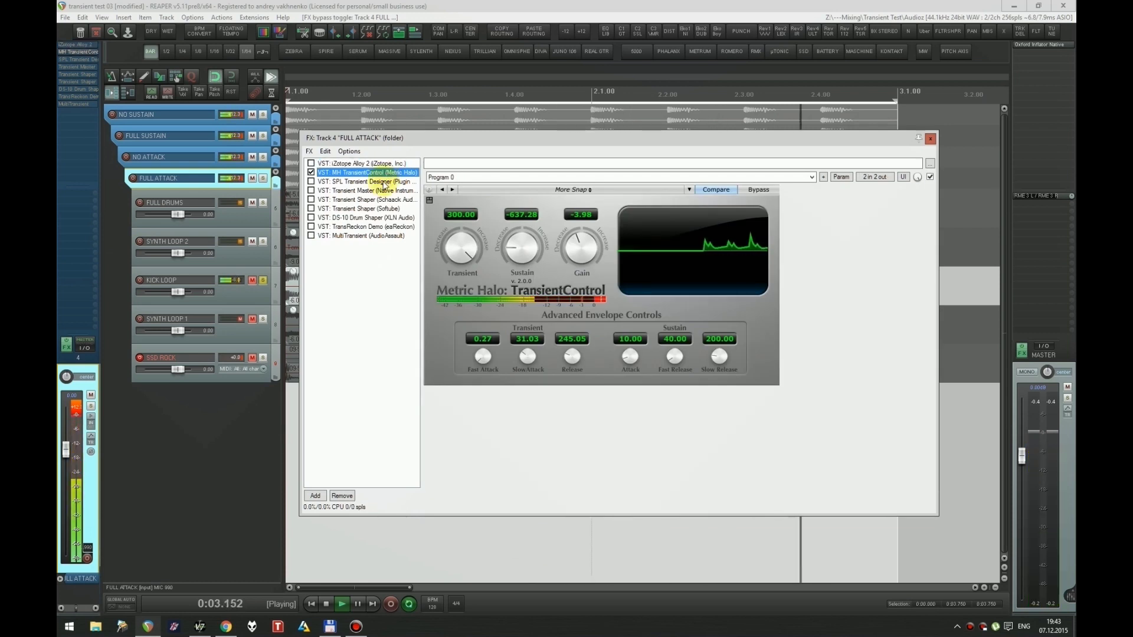
click(383, 182)
click(382, 191)
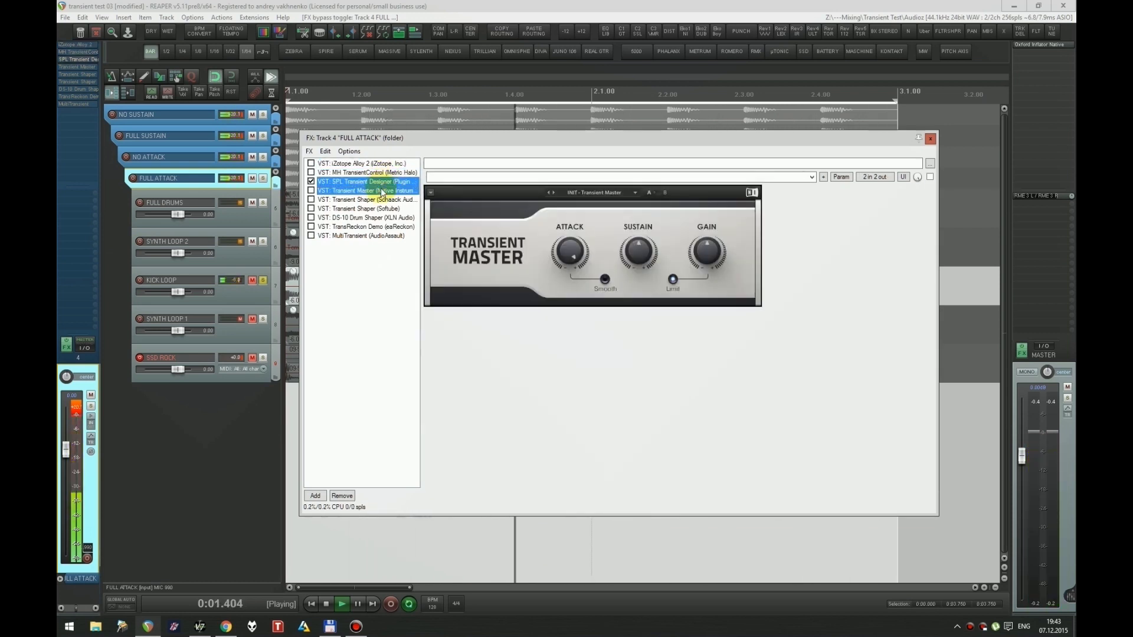
drag(381, 191, 379, 201)
key(ctrl+b)
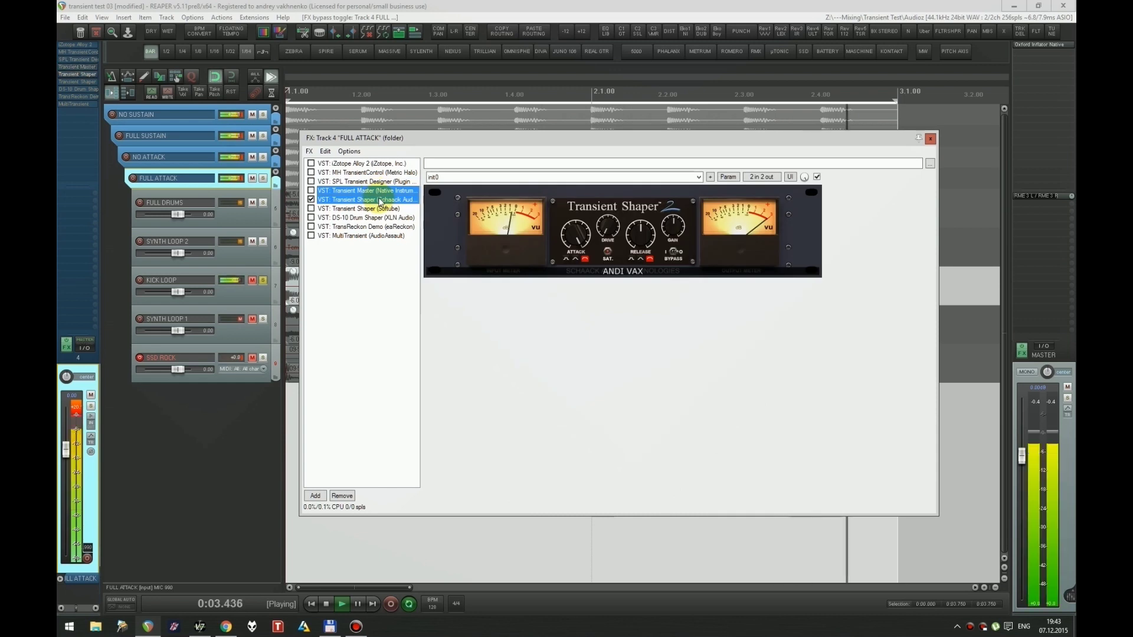
Step: Compare the Softube Transient Shaper with the Schaack Transient Shaper and DS-10 Drum Shaper on the kick loop, leaving only Softube enabled
click(374, 201)
ctrl+click(373, 211)
key(ctrl+b)
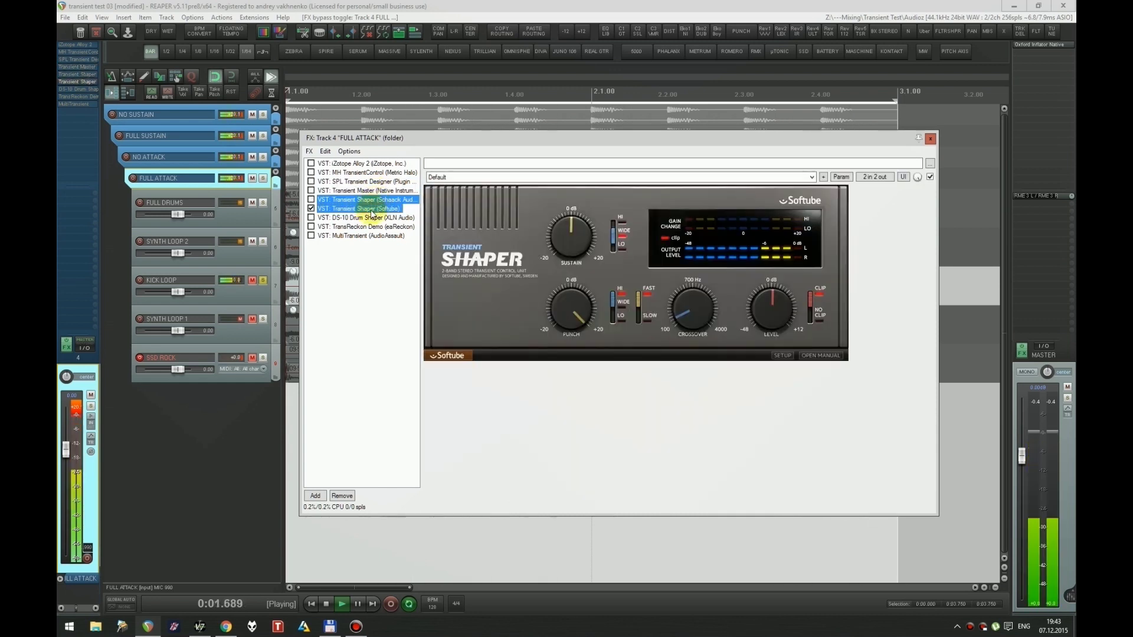
click(366, 210)
ctrl+click(363, 219)
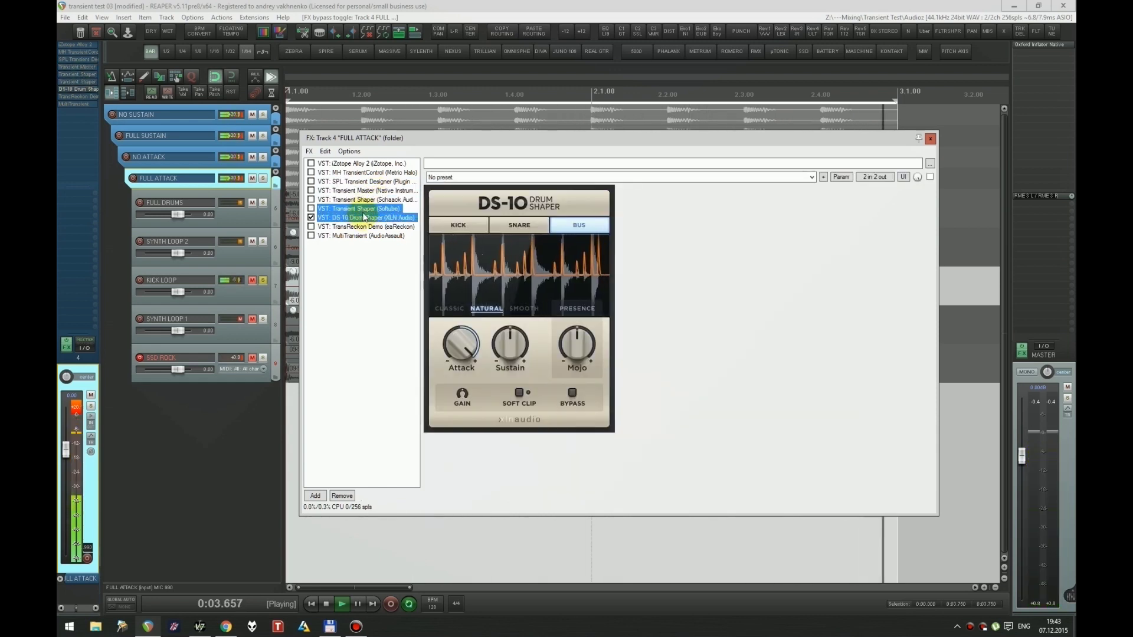
ctrl+click(367, 216)
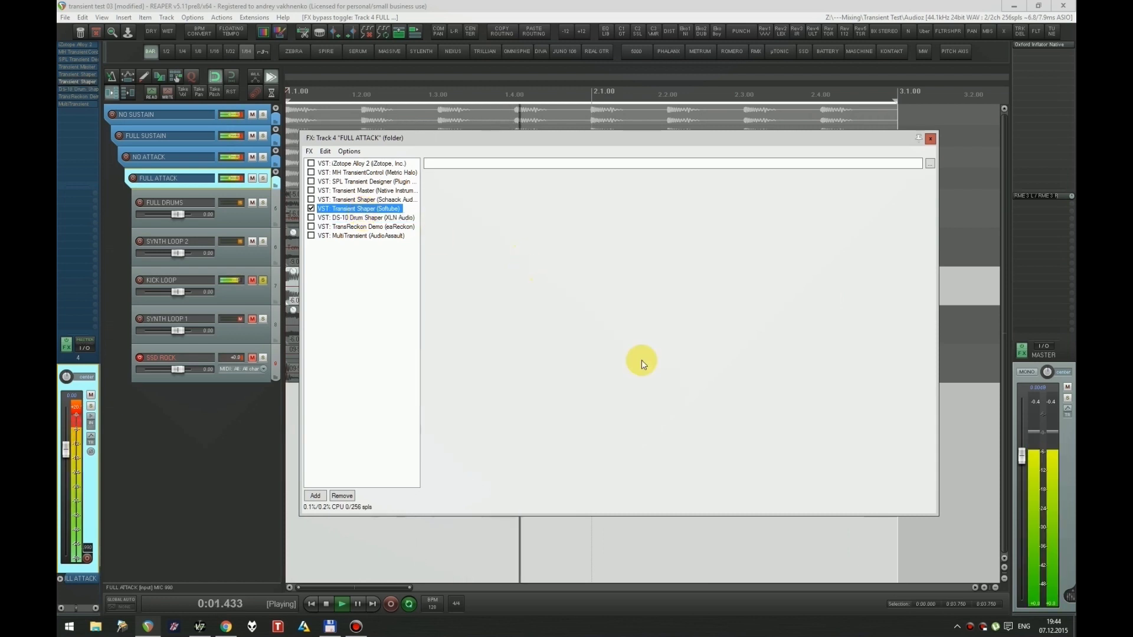
Step: Sweep the Softube Transient Shaper's crossover frequency, try the SLOW punch type, and set punch to FAST with the WIDE band
drag(695, 240, 698, 229)
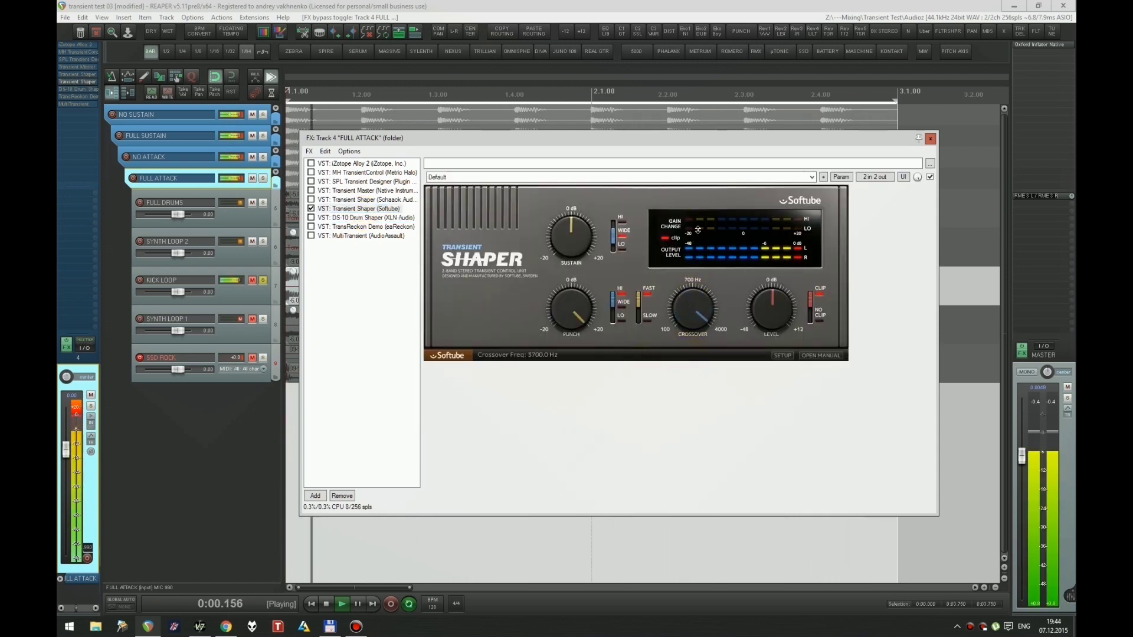
drag(639, 299, 641, 321)
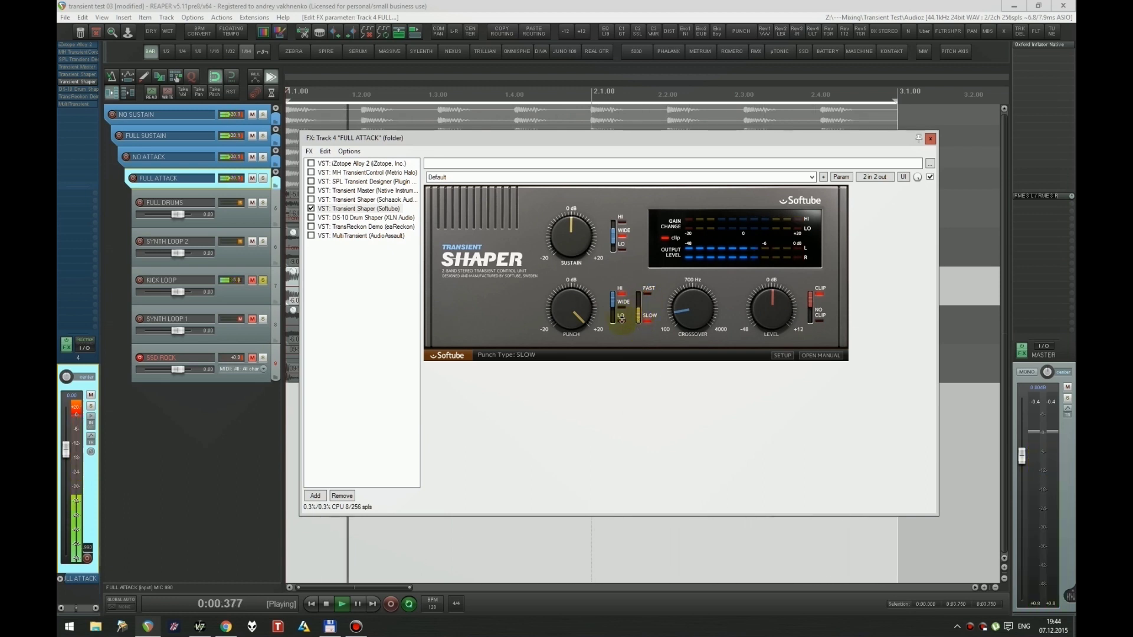
click(698, 313)
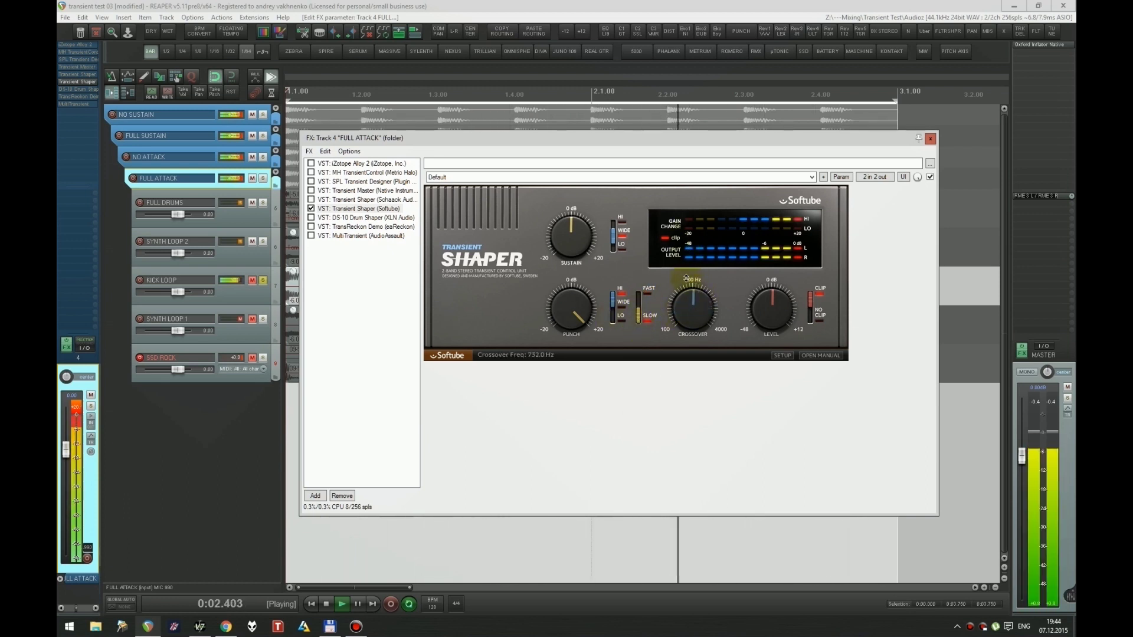
drag(685, 312, 684, 309)
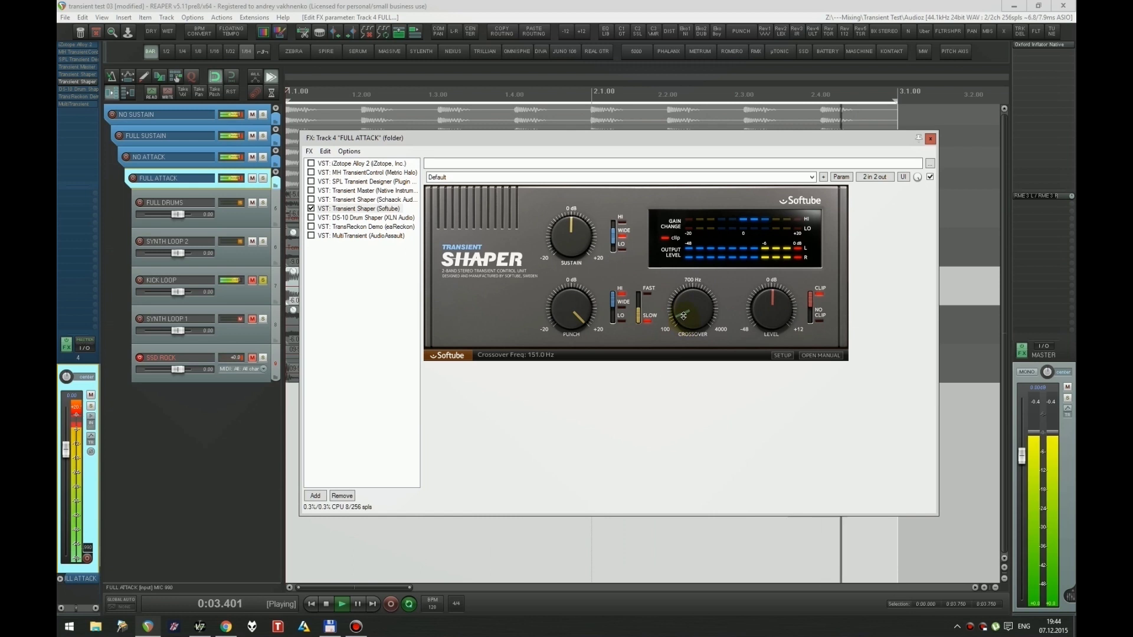
click(648, 294)
click(616, 302)
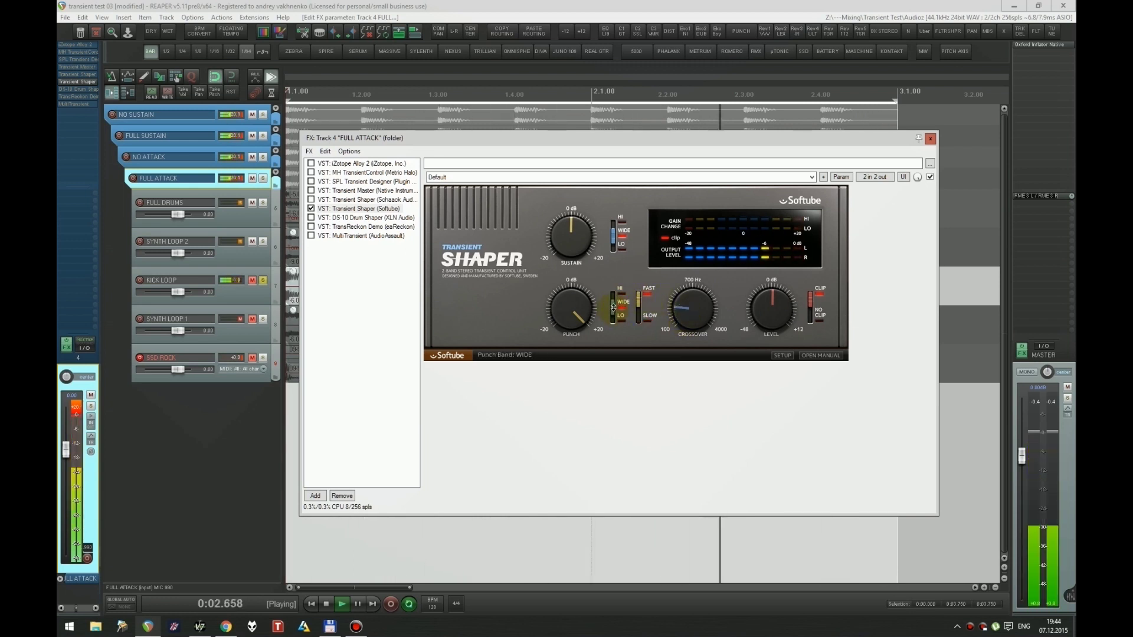
Step: Switch through DS-10 to TransReckon Demo as the active plugin, set its attack to 100%, and turn off its attack Listen option
click(353, 218)
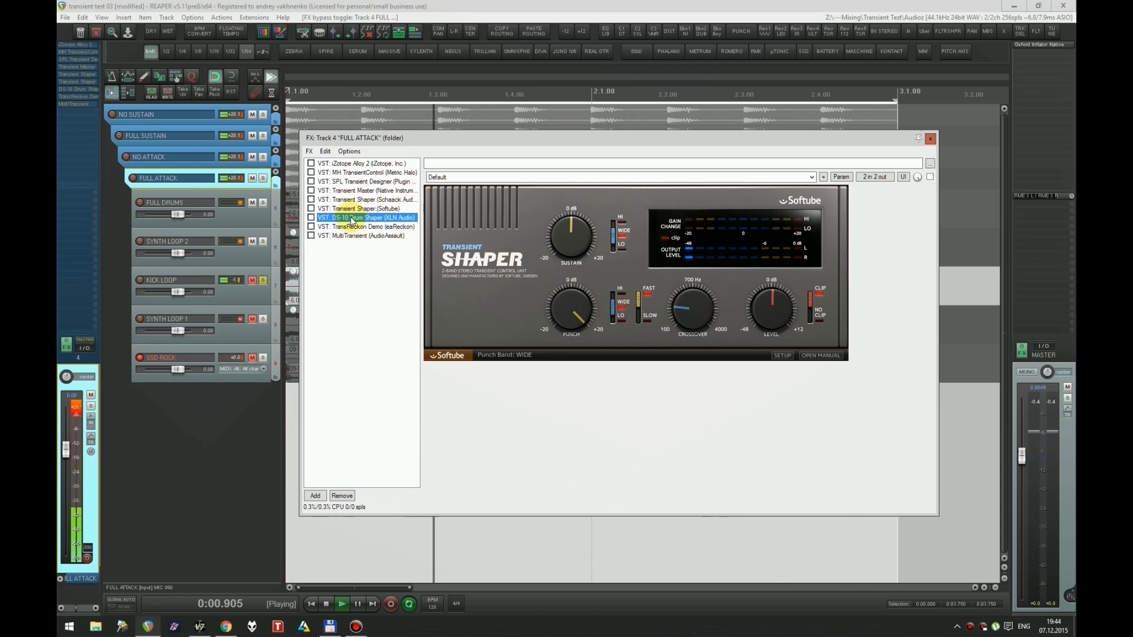
ctrl+click(353, 227)
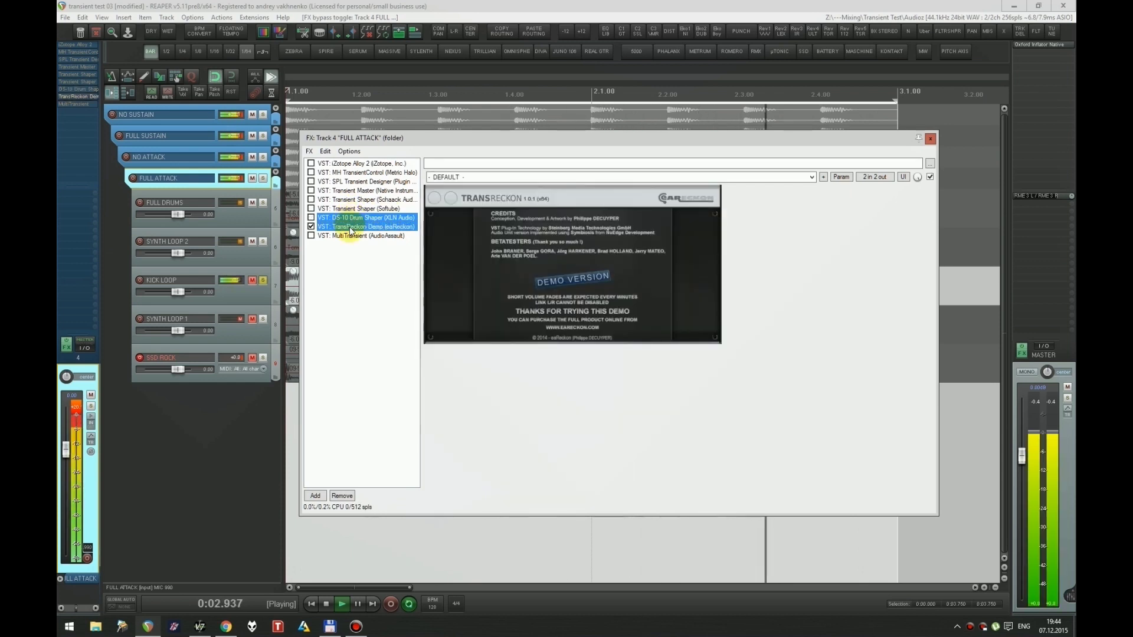
click(444, 245)
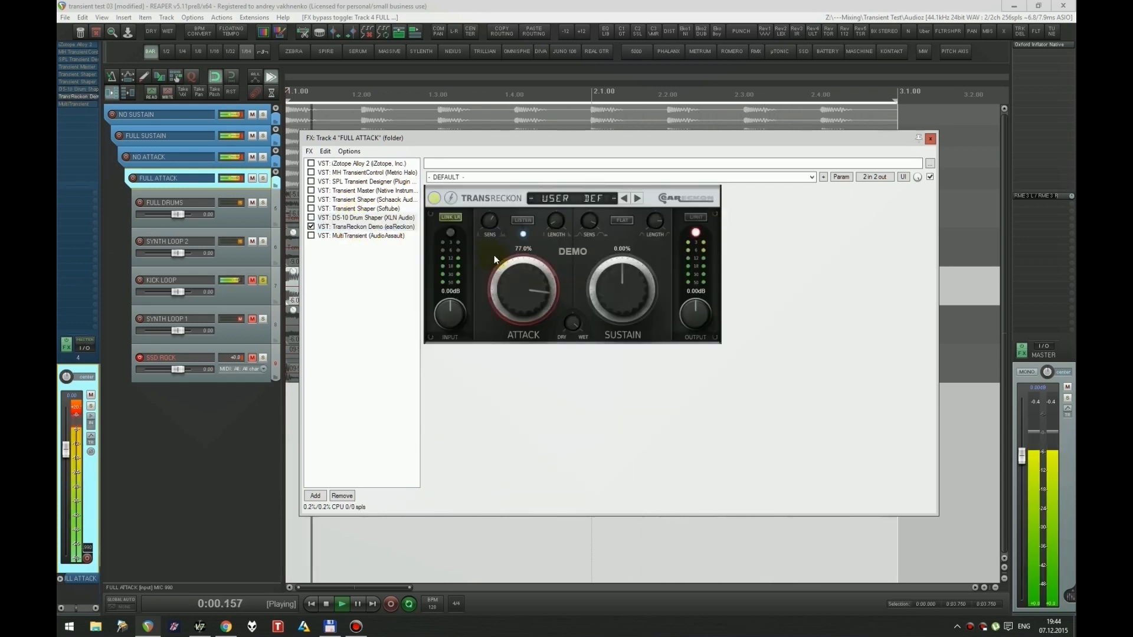
click(522, 220)
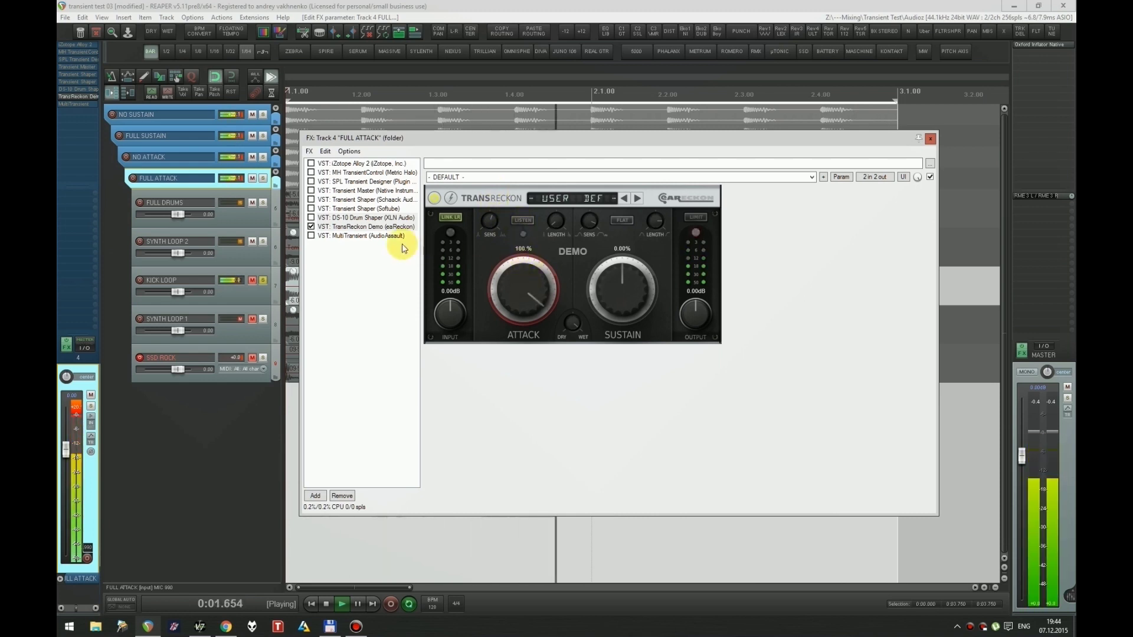
Step: Compare TransReckon Demo with MultiTransient on the kick loop, and stop playback with TransReckon Demo enabled
click(374, 228)
shift+click(376, 236)
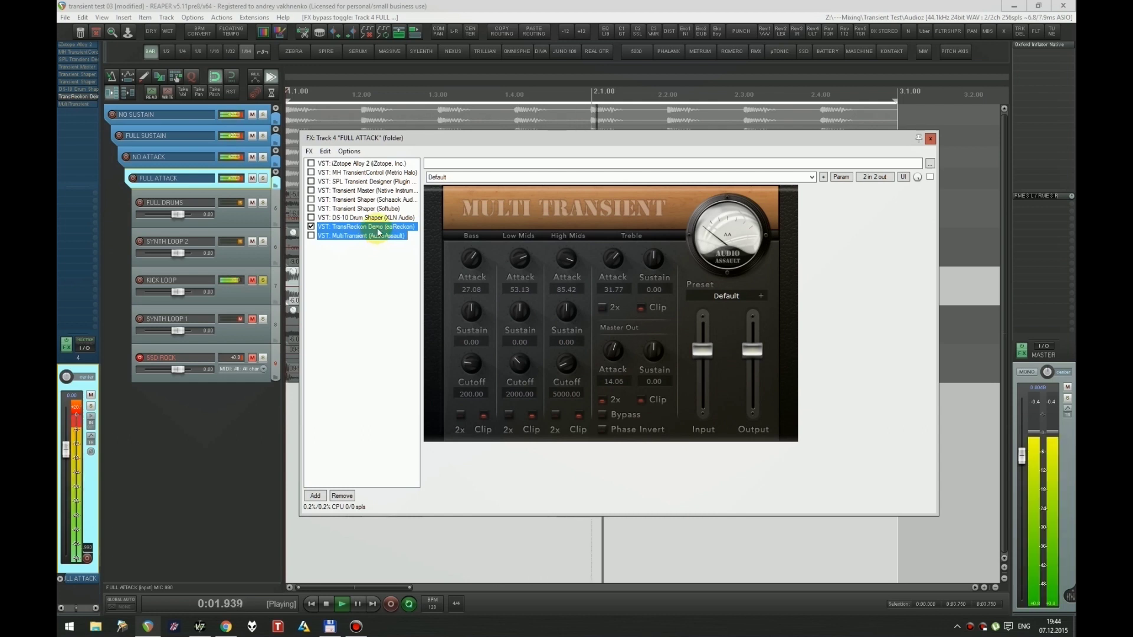
click(368, 227)
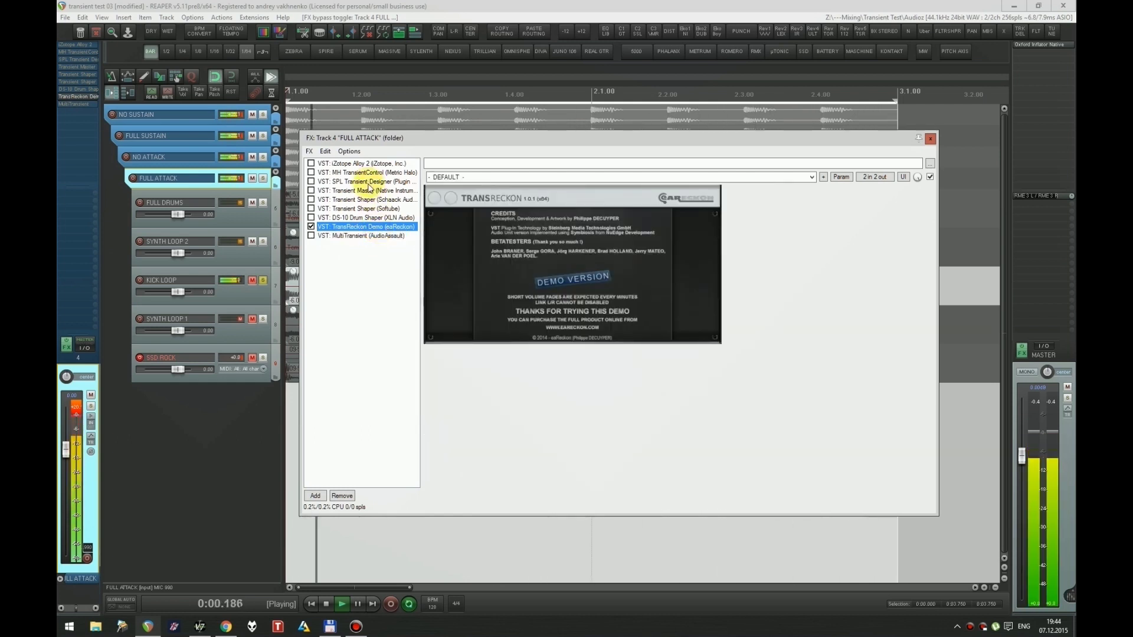
key(space)
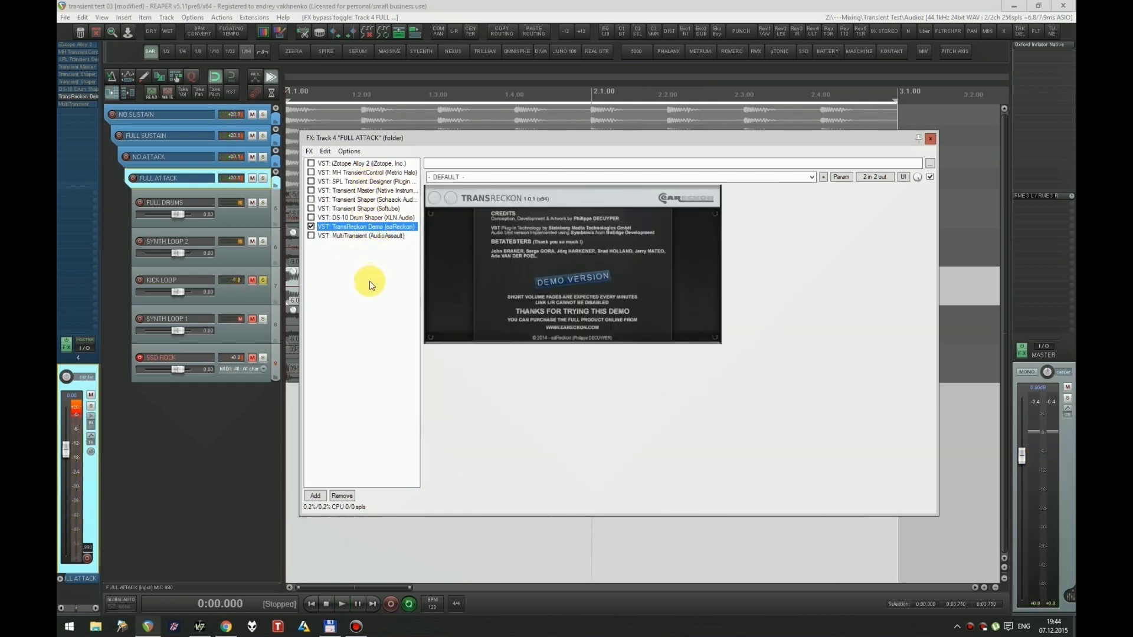
Step: Review the TransReckon Demo and MultiTransient controls with playback stopped, and bypass TransReckon Demo
click(449, 288)
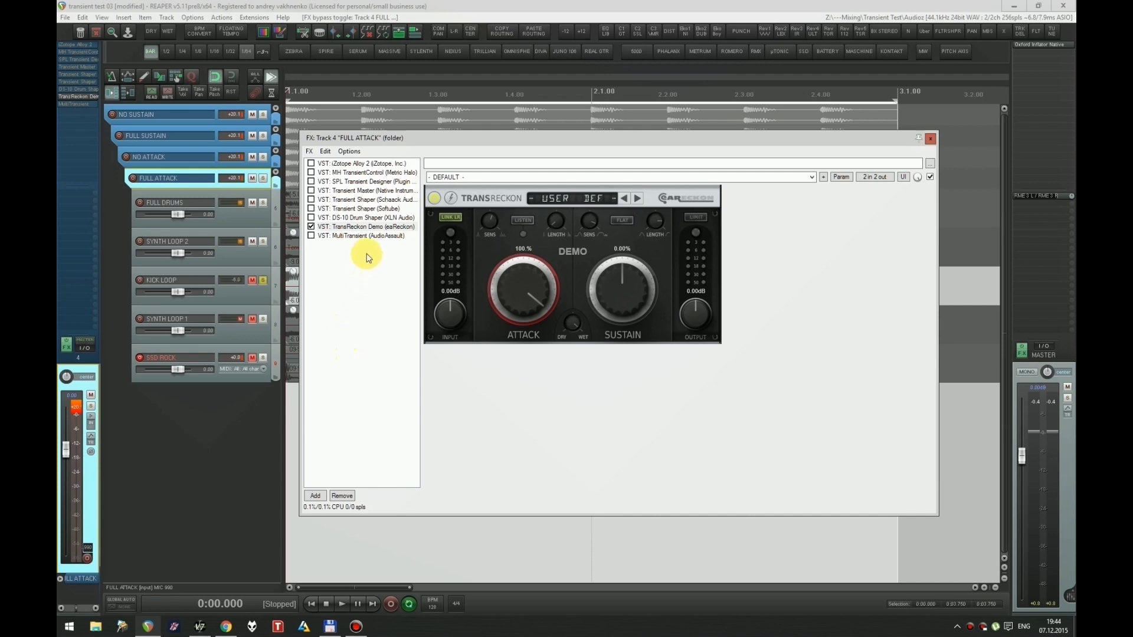
click(360, 230)
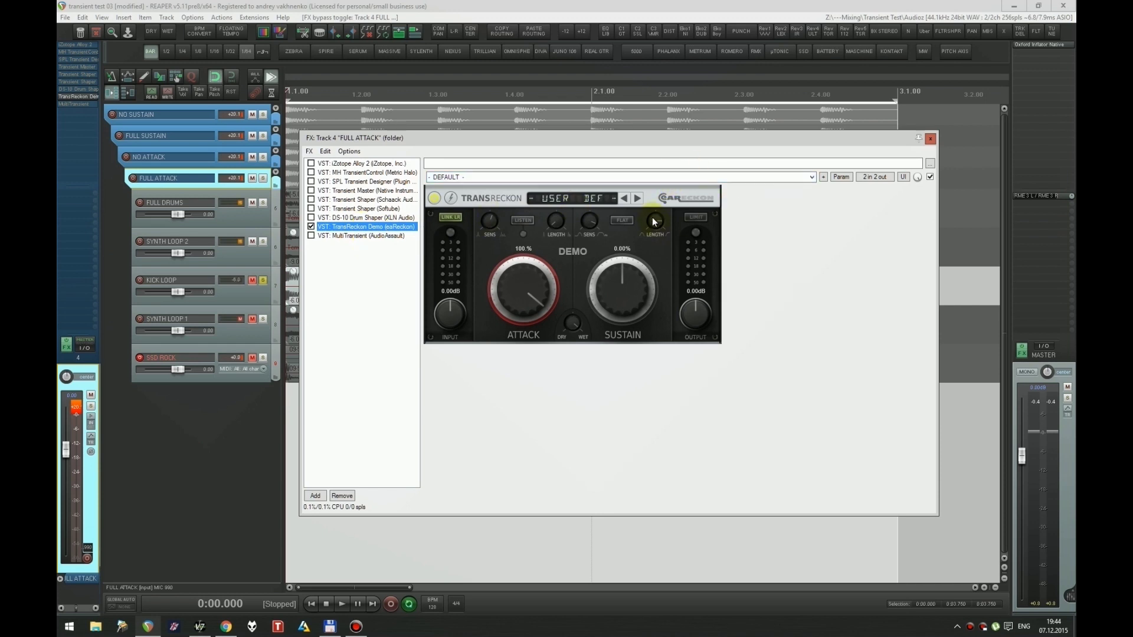
click(361, 237)
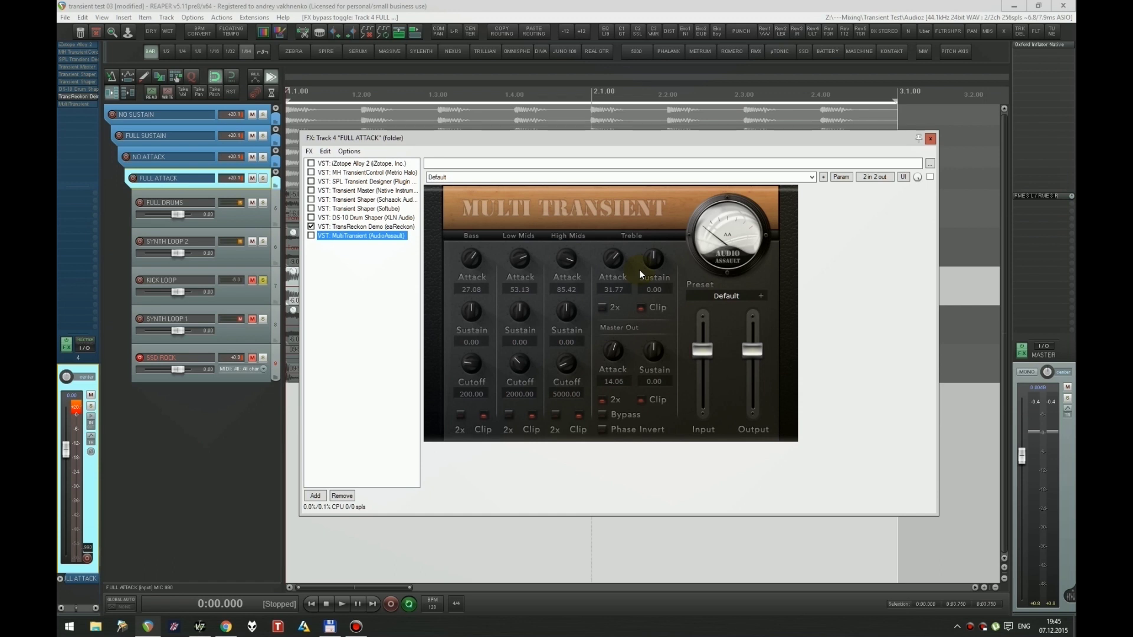
click(336, 227)
Step: Review the SPL Transient Designer, TransientControl, Alloy 2, Transient Master, Schaack and Softube Transient Shapers, and DS-10 interfaces in the FULL ATTACK chain
click(345, 182)
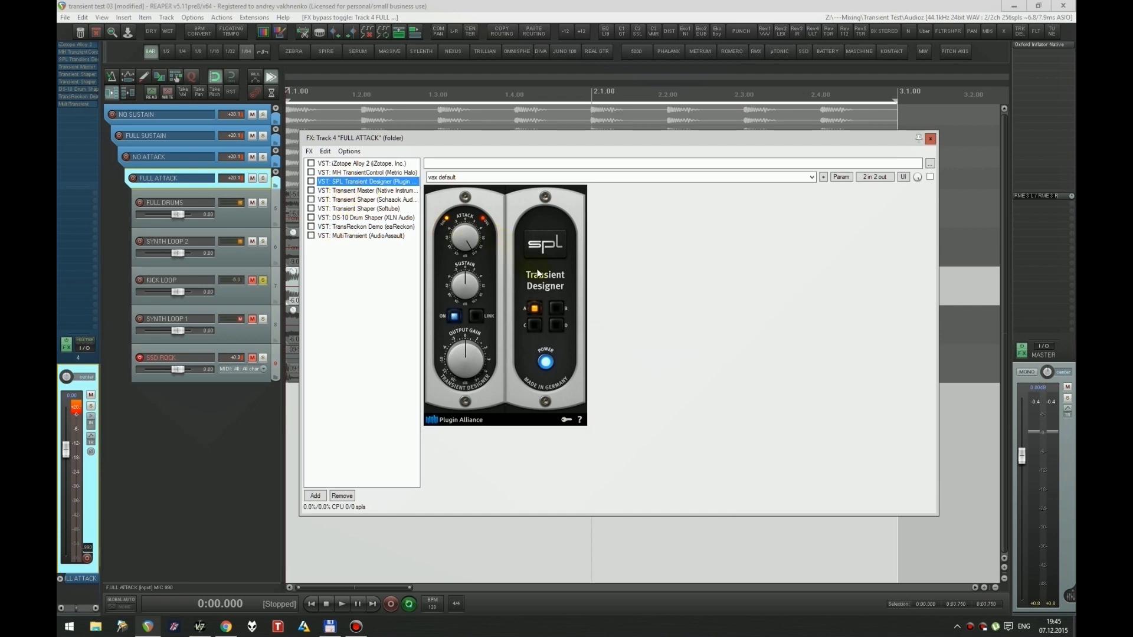
click(345, 173)
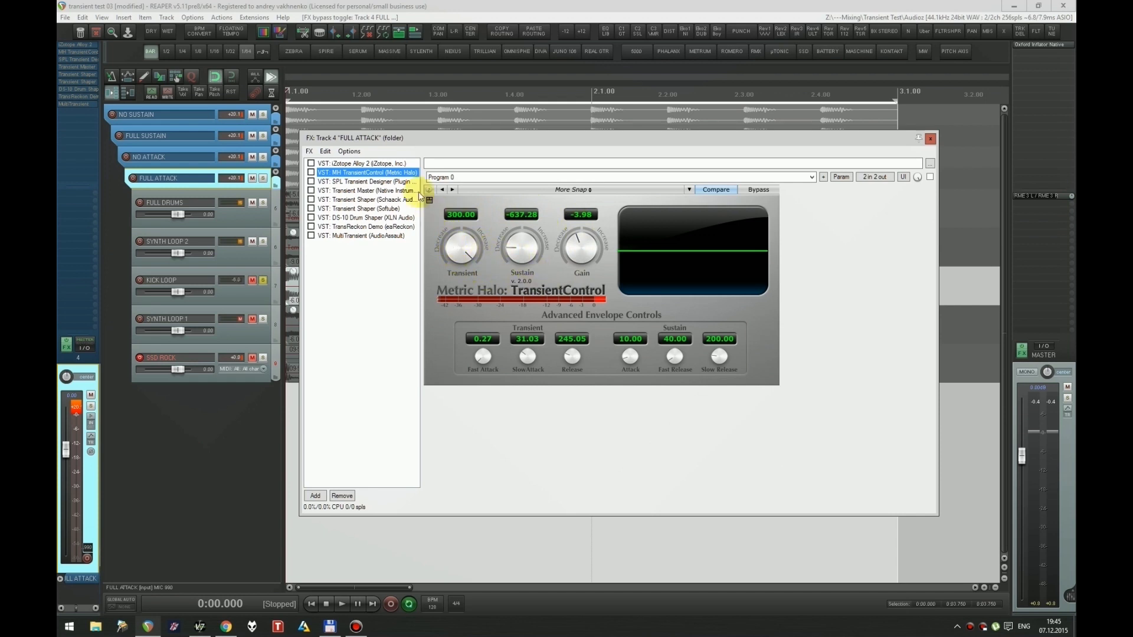
click(380, 163)
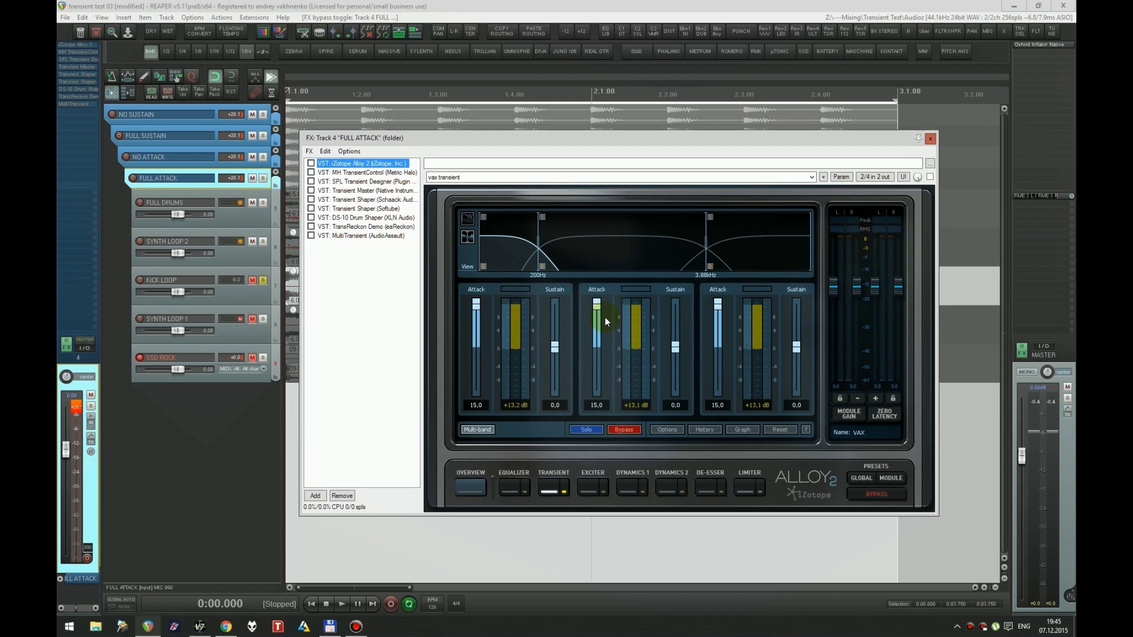
click(357, 191)
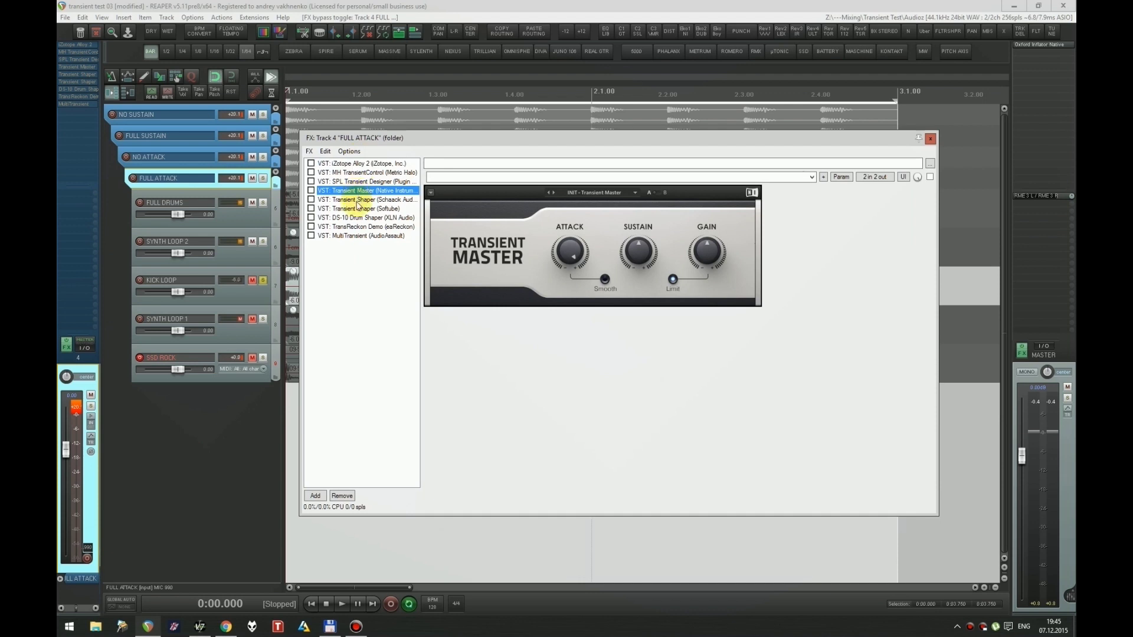
click(357, 201)
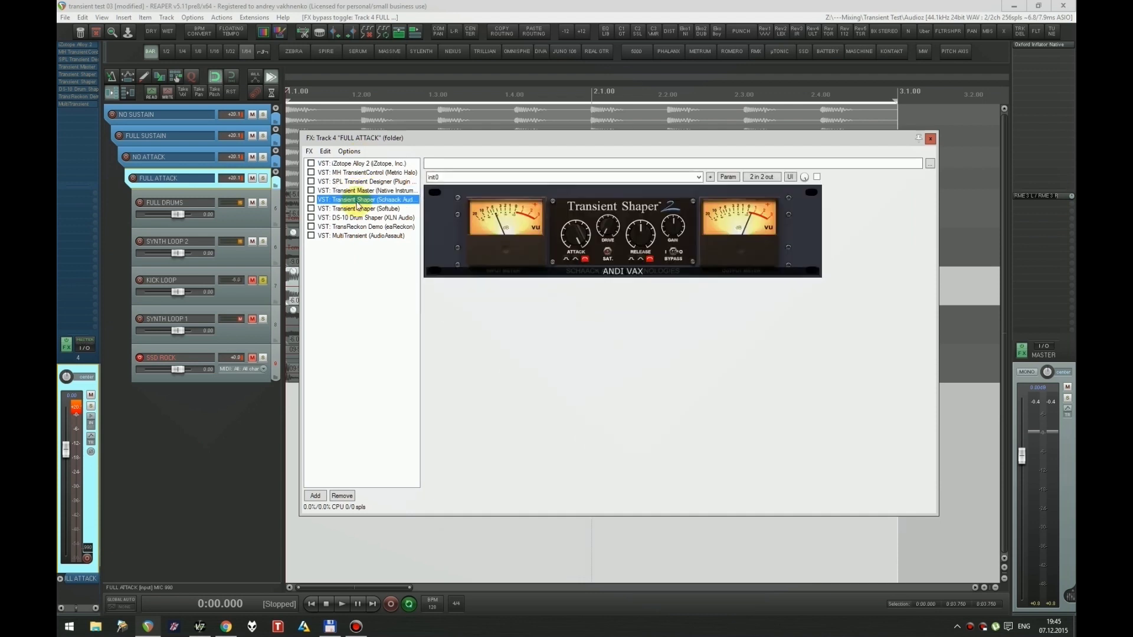
click(357, 209)
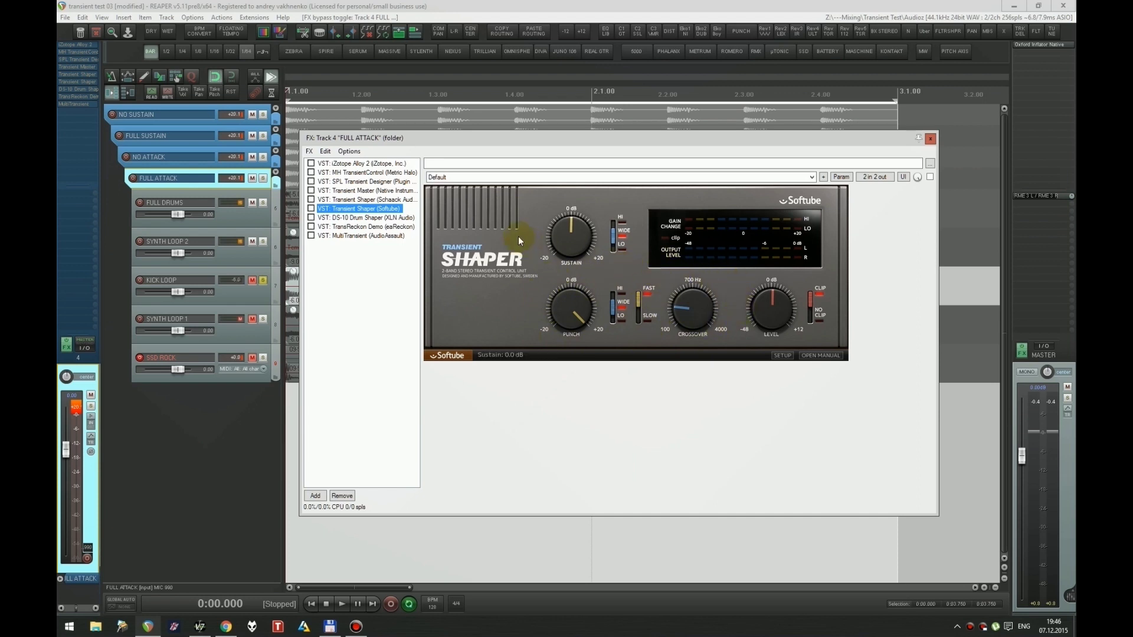
click(392, 219)
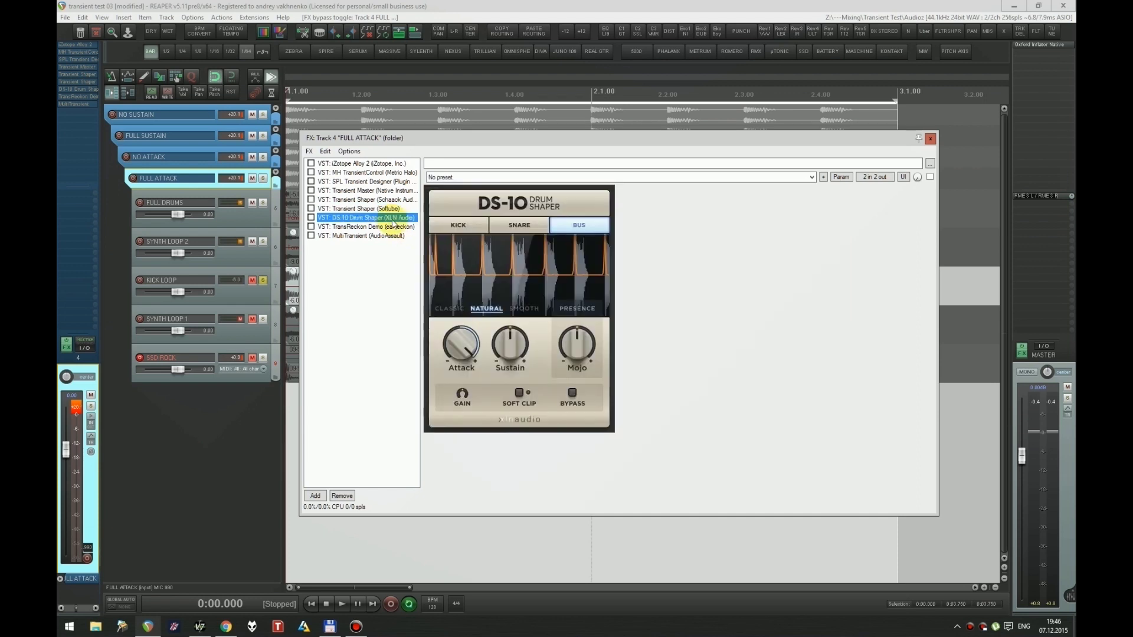